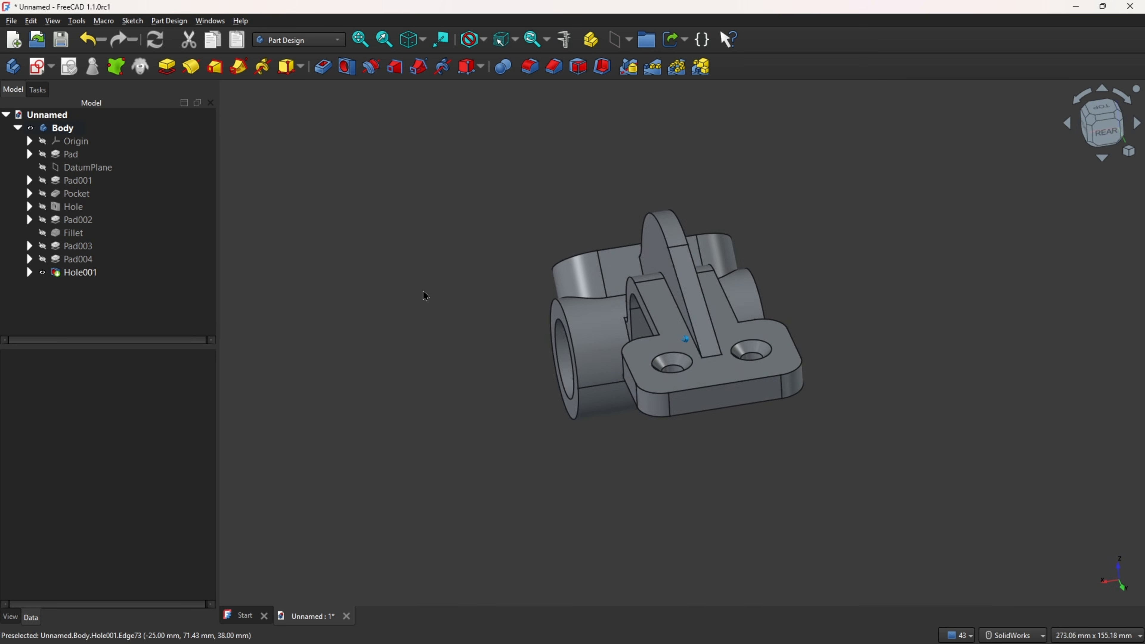
# Step: Review the finished model, then mark the Ø36 circle and 58 width dimension on the reference drawing
pyautogui.press('0')
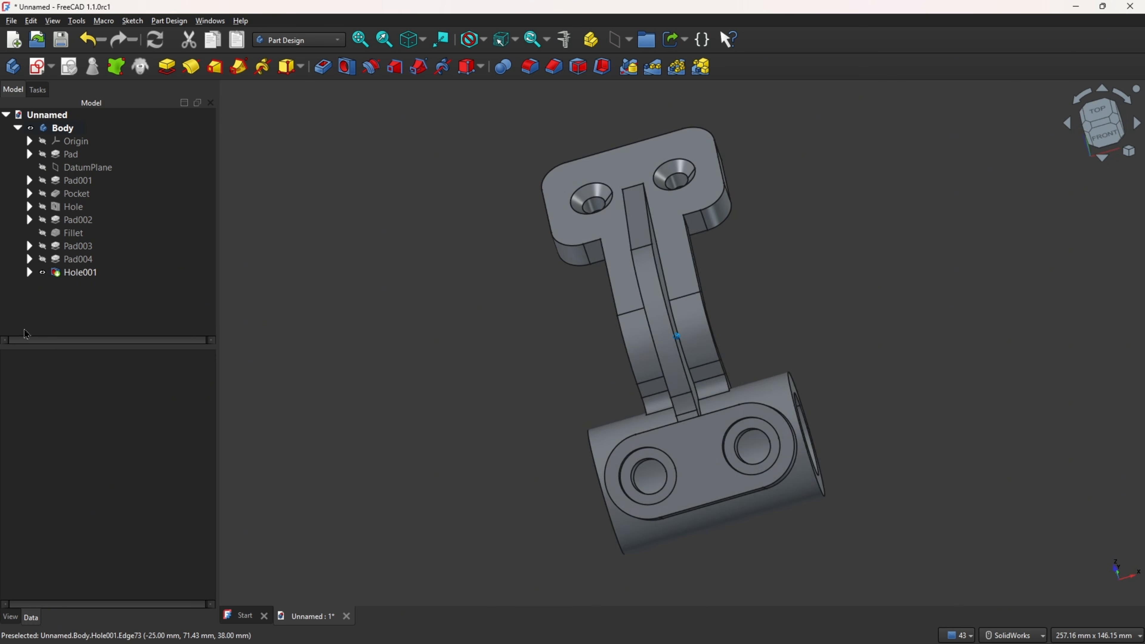
pyautogui.hotkey('alt', 'Tab')
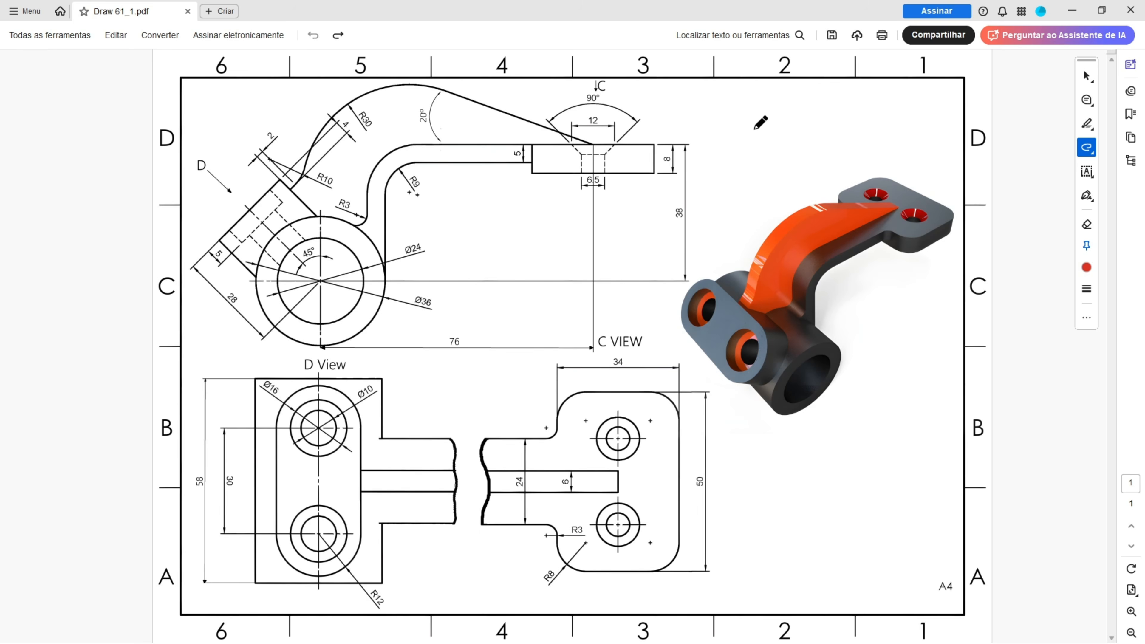
pyautogui.moveTo(754, 126)
pyautogui.mouseDown()
pyautogui.moveTo(765, 194)
pyautogui.moveTo(738, 168)
pyautogui.mouseUp()
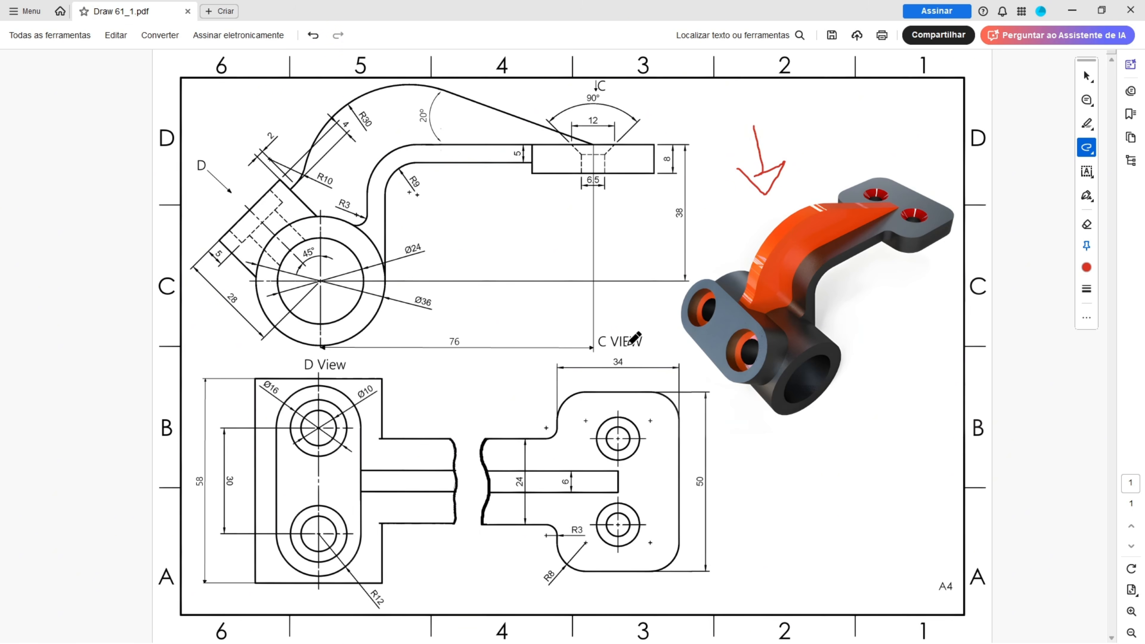
pyautogui.moveTo(199, 332)
pyautogui.mouseDown()
pyautogui.moveTo(235, 326)
pyautogui.moveTo(334, 344)
pyautogui.moveTo(386, 303)
pyautogui.moveTo(434, 306)
pyautogui.mouseUp()
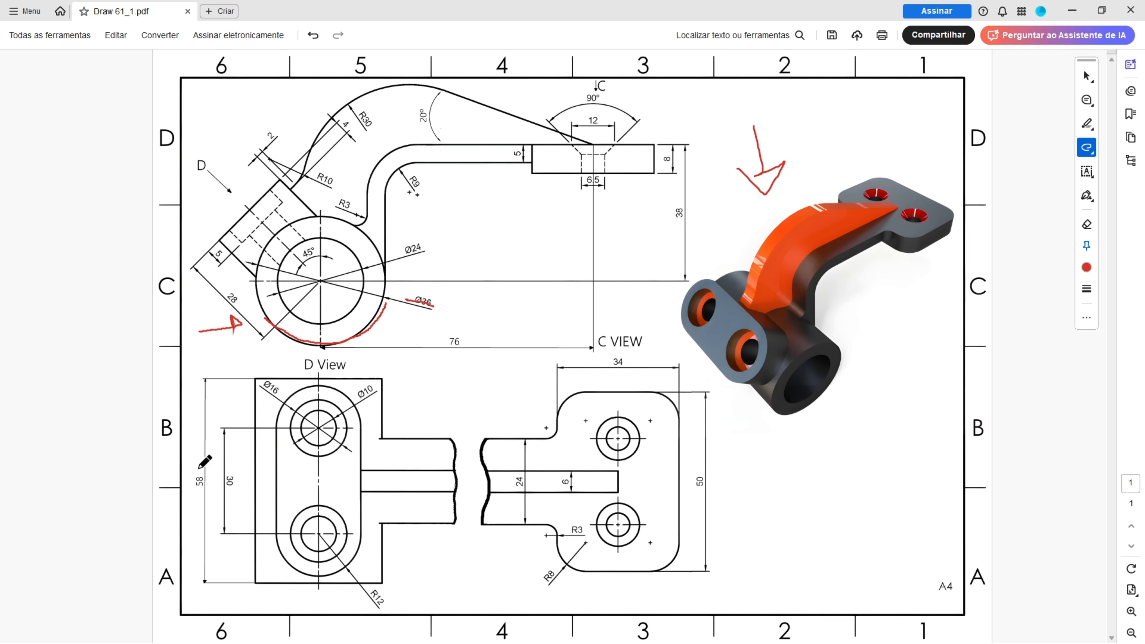
pyautogui.moveTo(199, 469)
pyautogui.mouseDown()
pyautogui.moveTo(213, 473)
pyautogui.moveTo(185, 495)
pyautogui.moveTo(193, 473)
pyautogui.mouseUp()
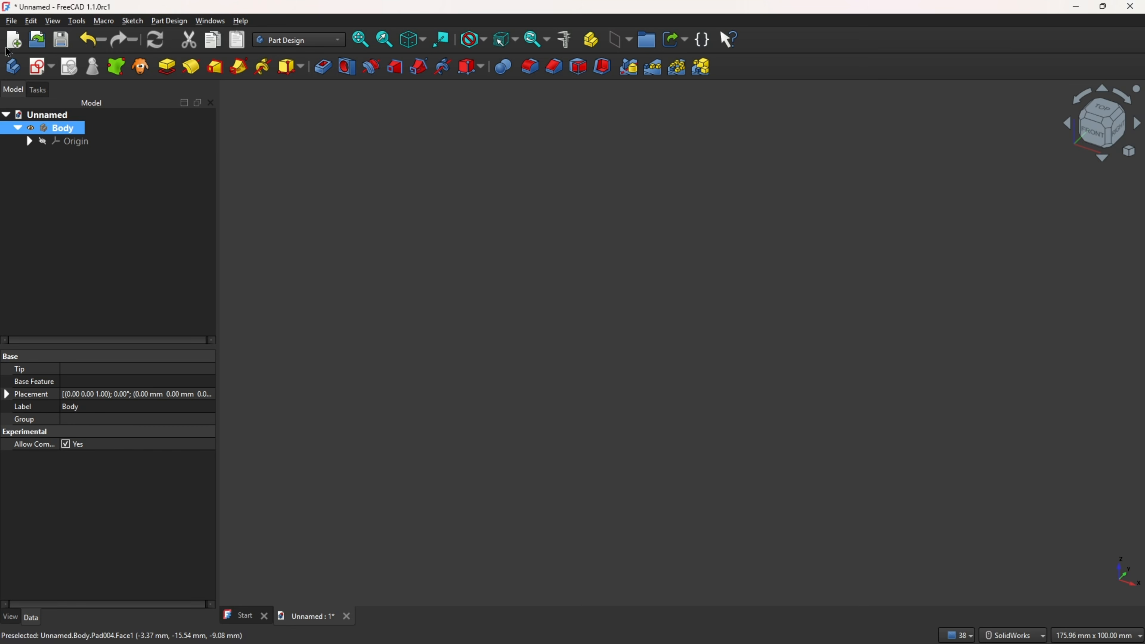
# Step: Create a sketch on the YZ plane with a 36 mm circle centred at the origin, then close it
pyautogui.click(38, 66)
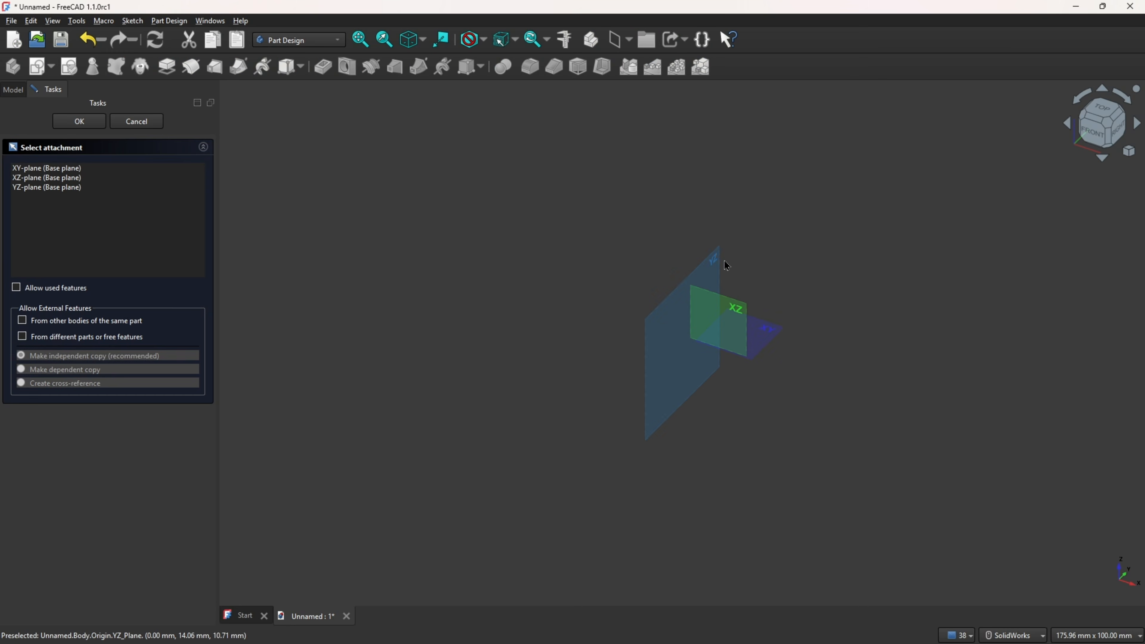
pyautogui.click(730, 270)
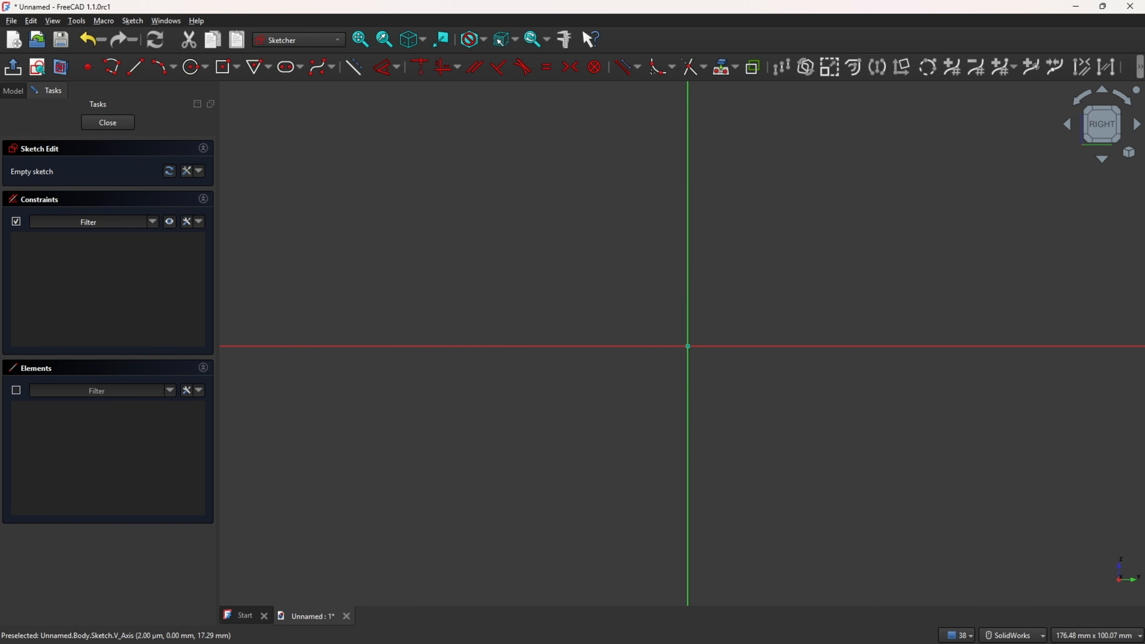
pyautogui.click(194, 67)
pyautogui.click(688, 346)
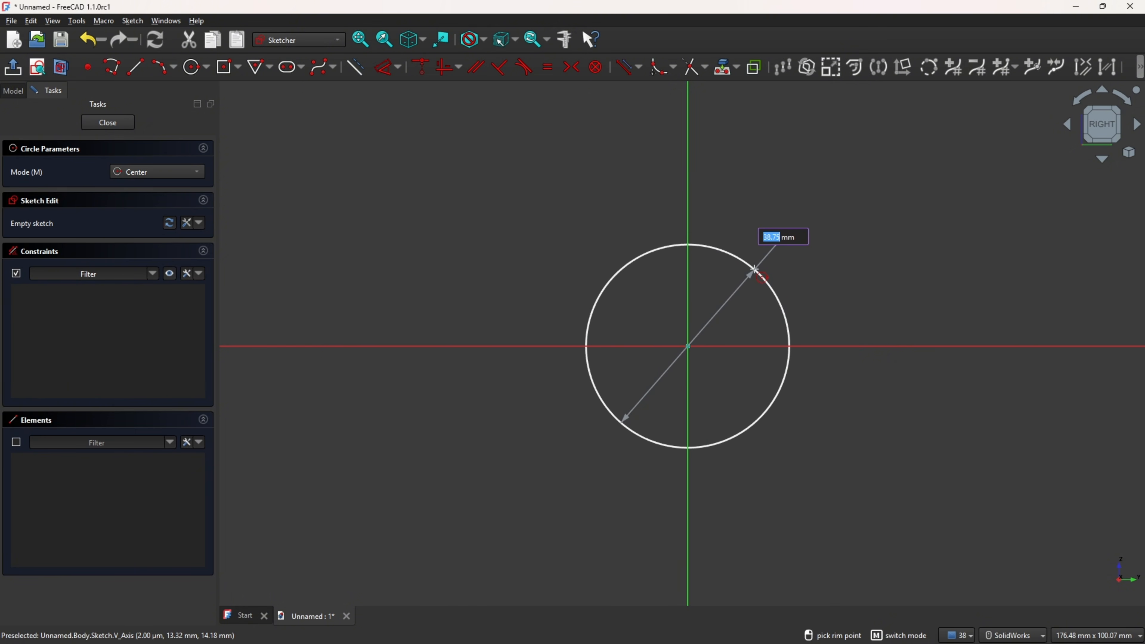
pyautogui.write('36')
pyautogui.press('Return')
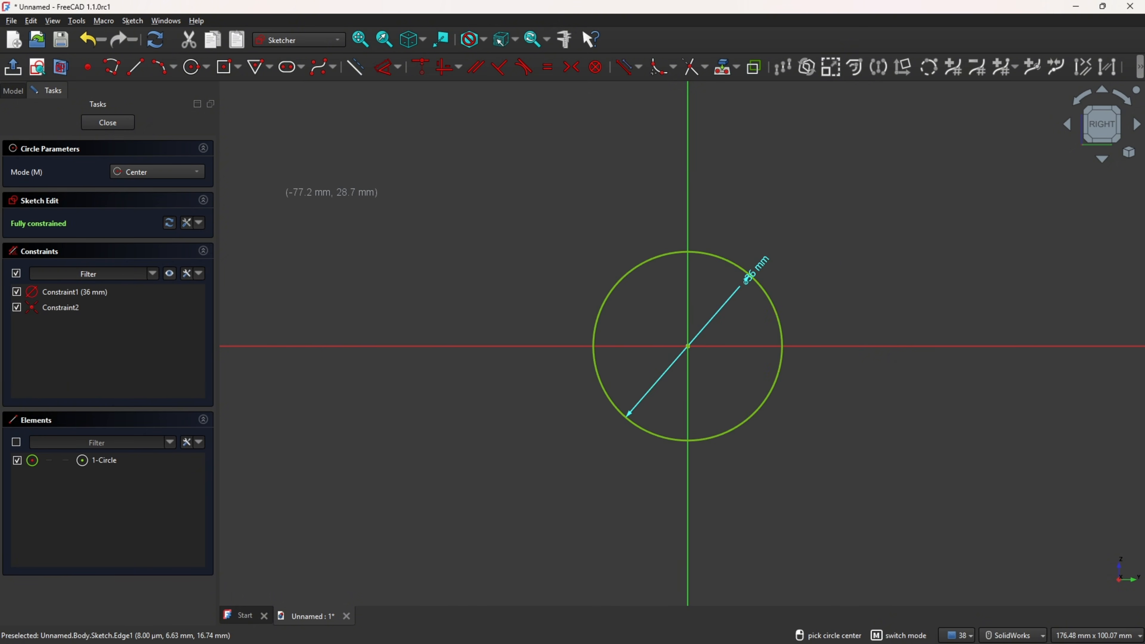
pyautogui.click(12, 67)
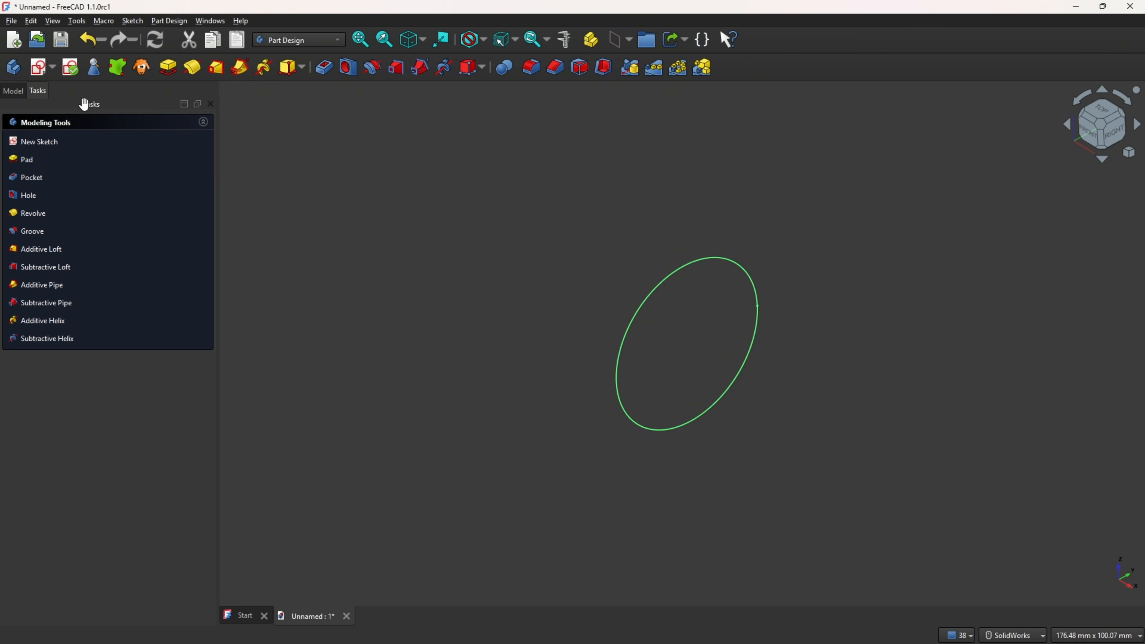
# Step: Pad the circle symmetrically to a length of 58 mm
pyautogui.click(168, 67)
pyautogui.click(138, 172)
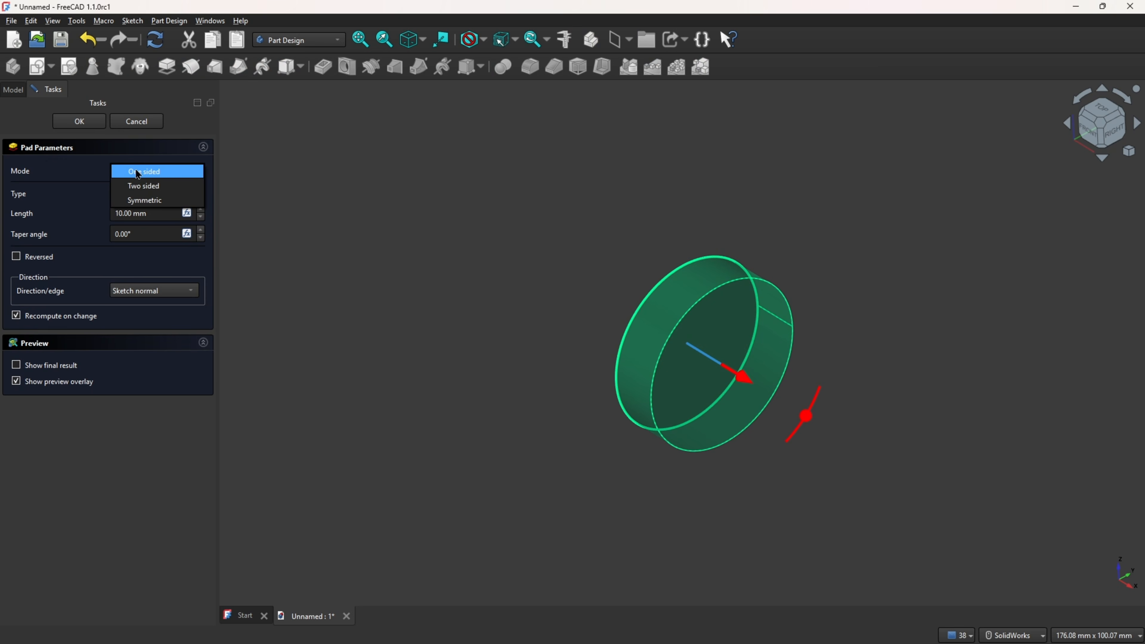
pyautogui.click(151, 199)
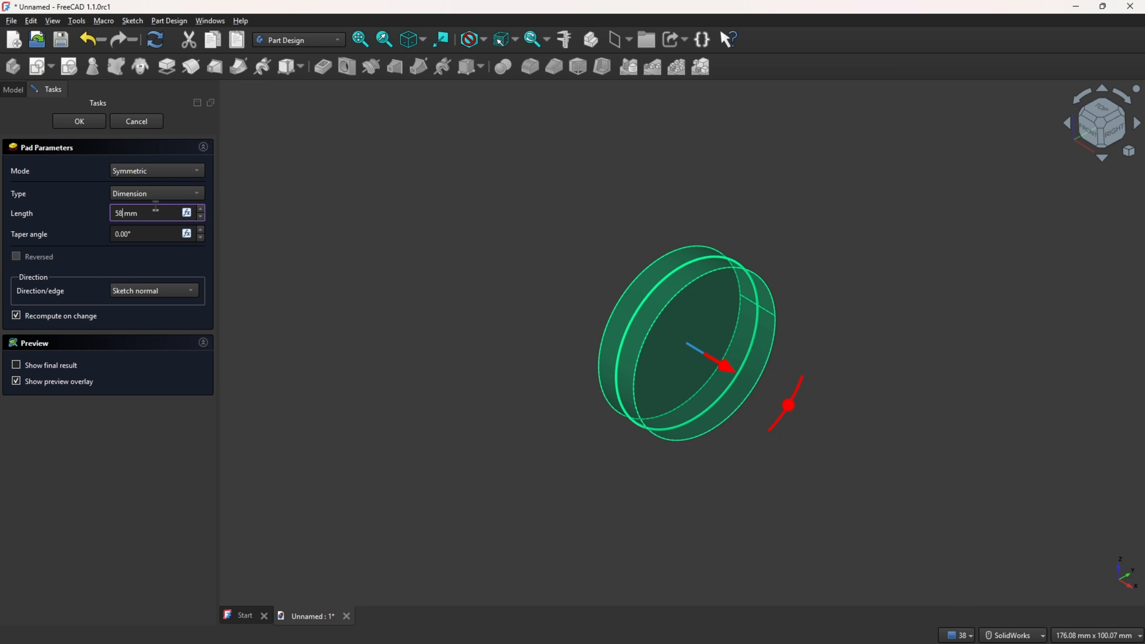
pyautogui.click(64, 200)
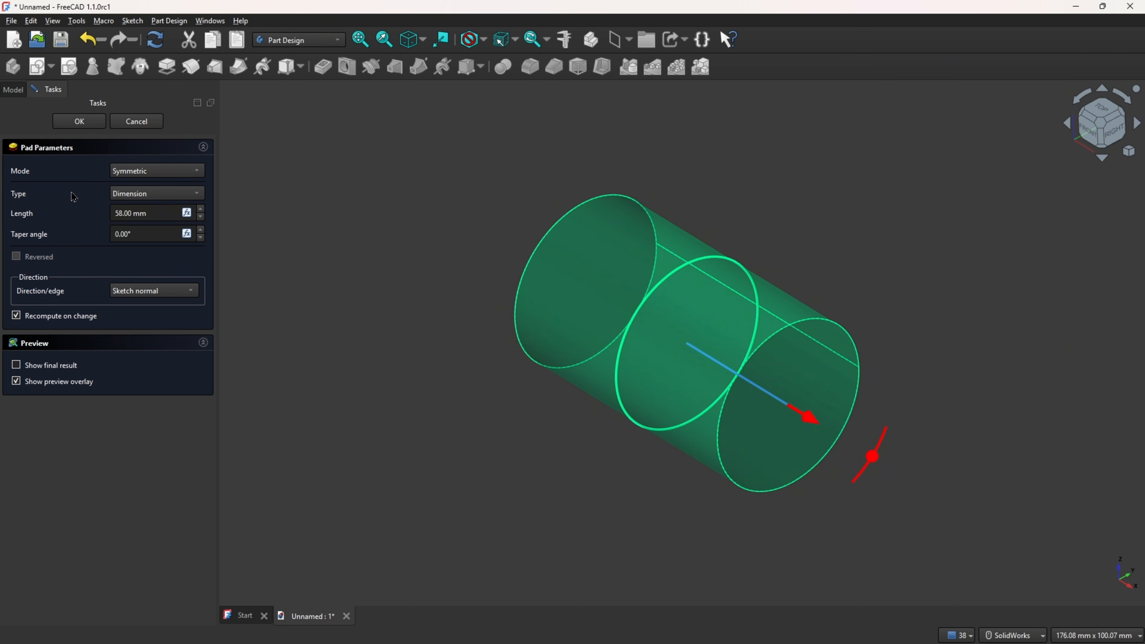
pyautogui.click(79, 122)
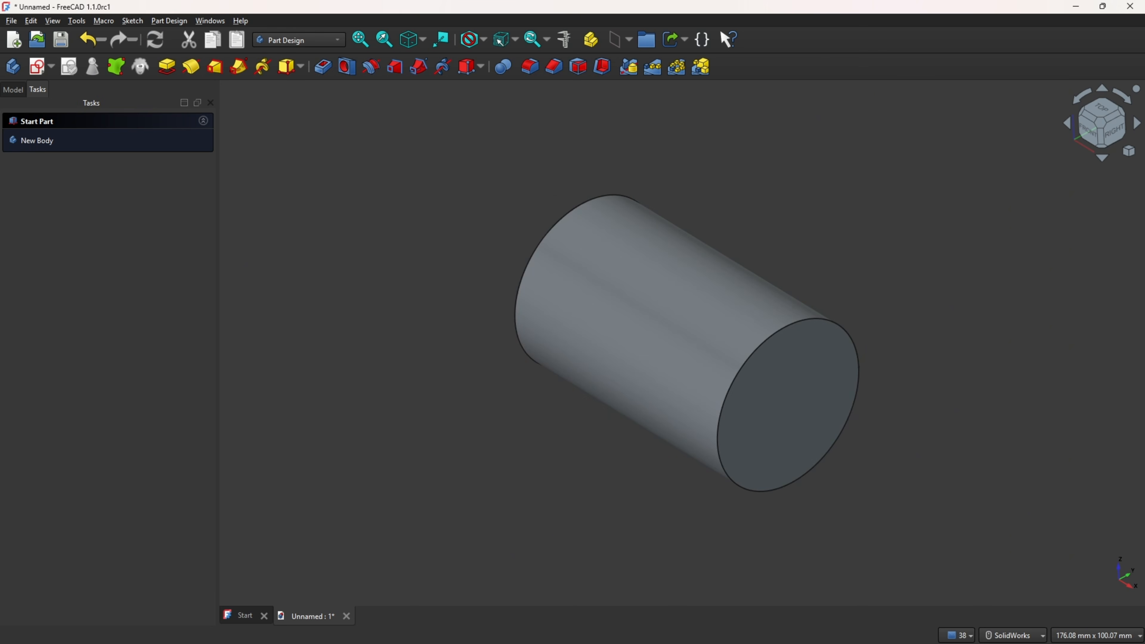
# Step: Mark the 45° angled boss and its outline on the reference drawing
pyautogui.hotkey('alt', 'Tab')
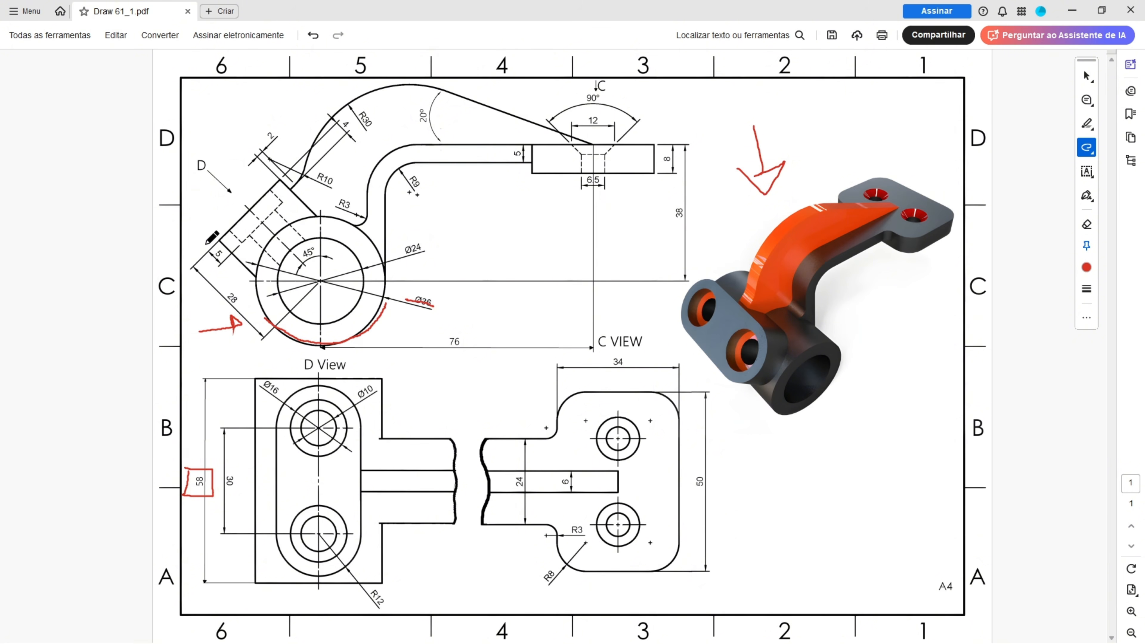
pyautogui.moveTo(210, 232); pyautogui.dragTo(247, 273)
pyautogui.moveTo(226, 228)
pyautogui.mouseDown()
pyautogui.moveTo(279, 183)
pyautogui.moveTo(316, 212)
pyautogui.moveTo(249, 273)
pyautogui.mouseUp()
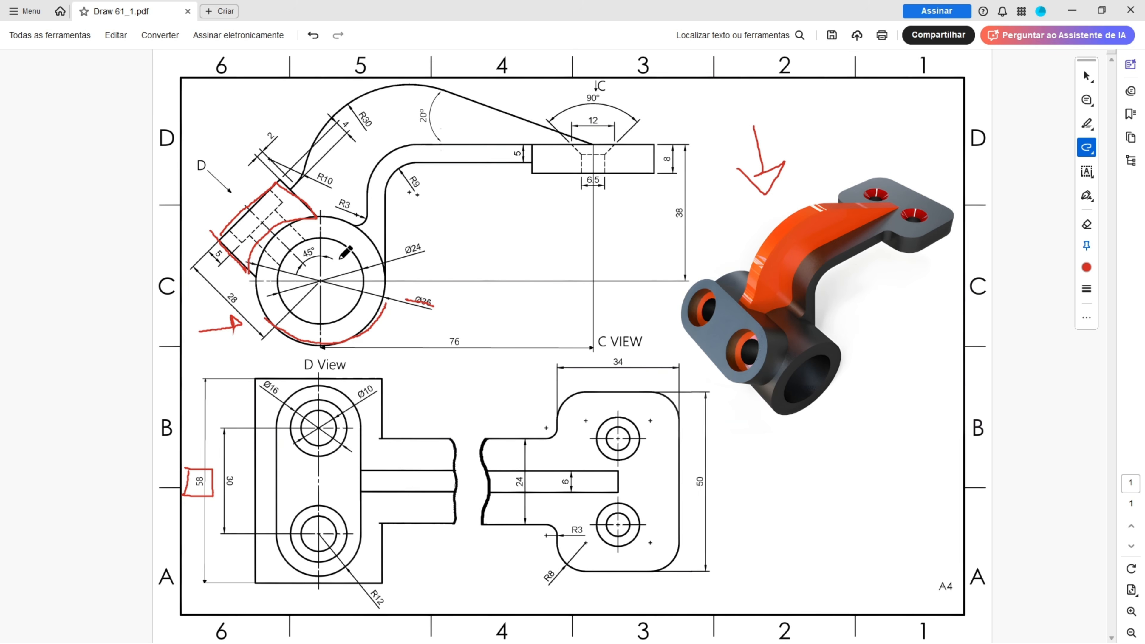
pyautogui.moveTo(309, 291)
pyautogui.mouseDown()
pyautogui.moveTo(323, 279)
pyautogui.moveTo(317, 250)
pyautogui.mouseUp()
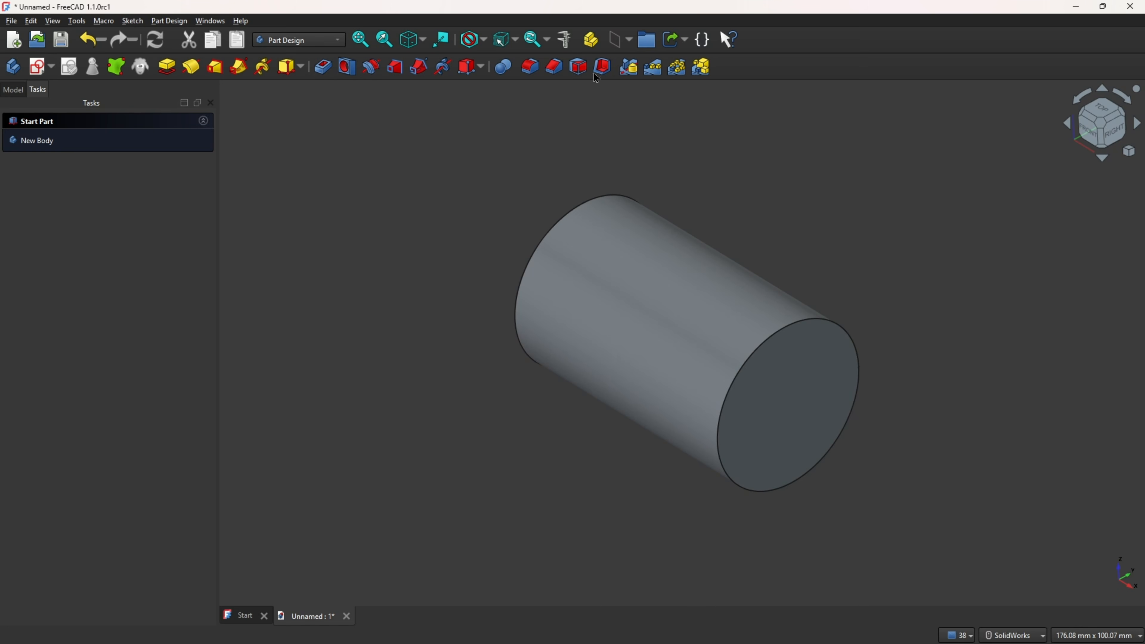
# Step: Create a datum plane attached to the XY plane and rotated 45° around its X-axis
pyautogui.click(630, 39)
pyautogui.click(638, 76)
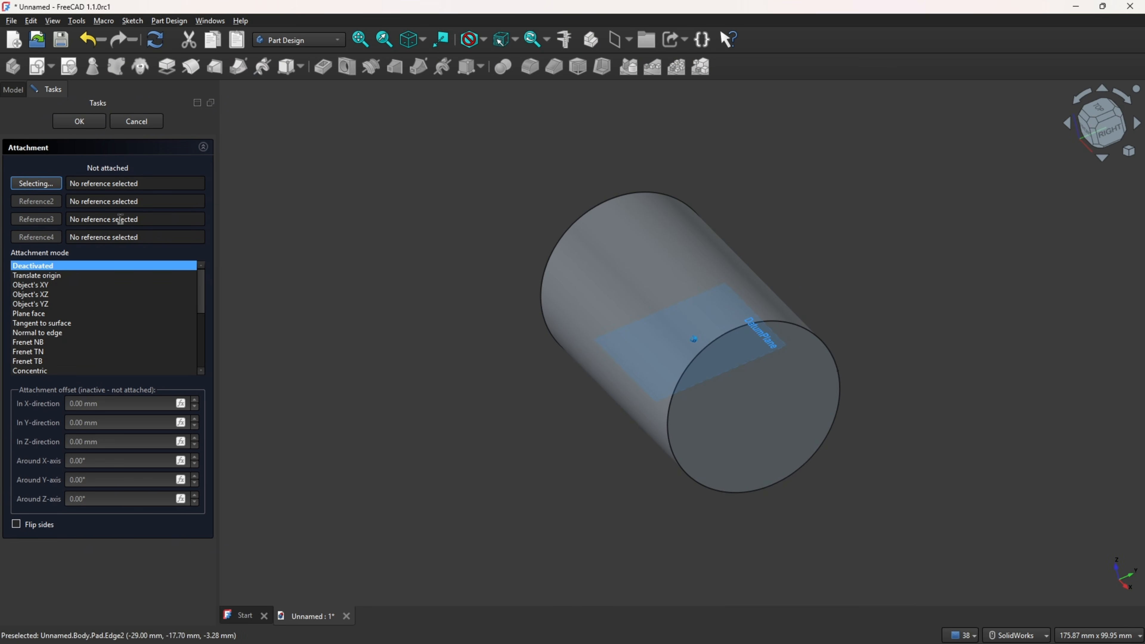
pyautogui.click(15, 92)
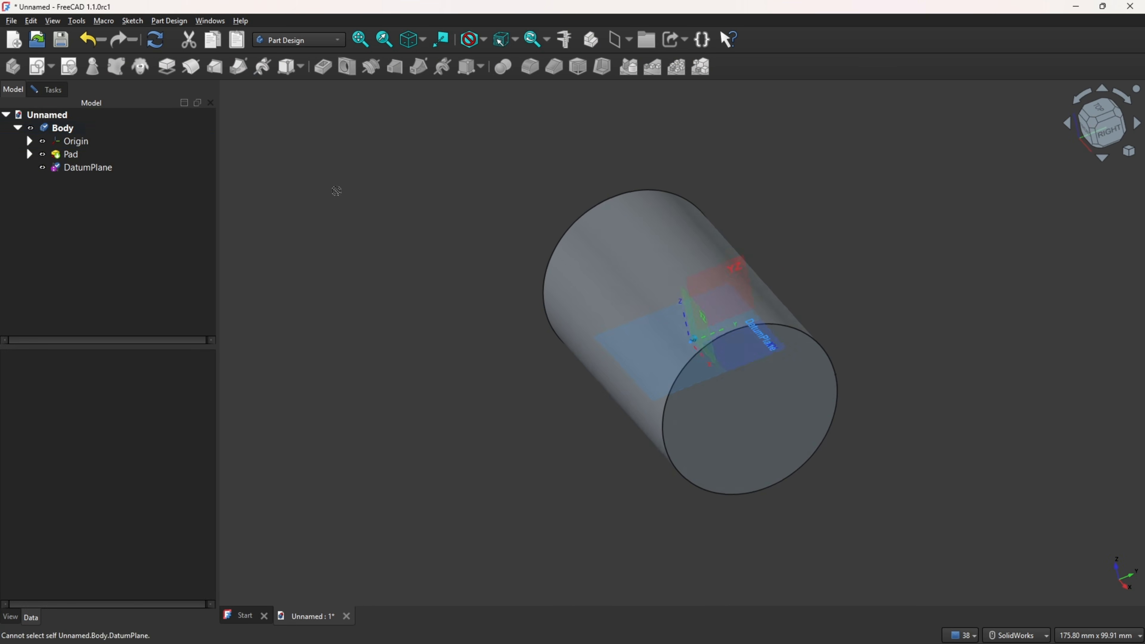
pyautogui.click(729, 368)
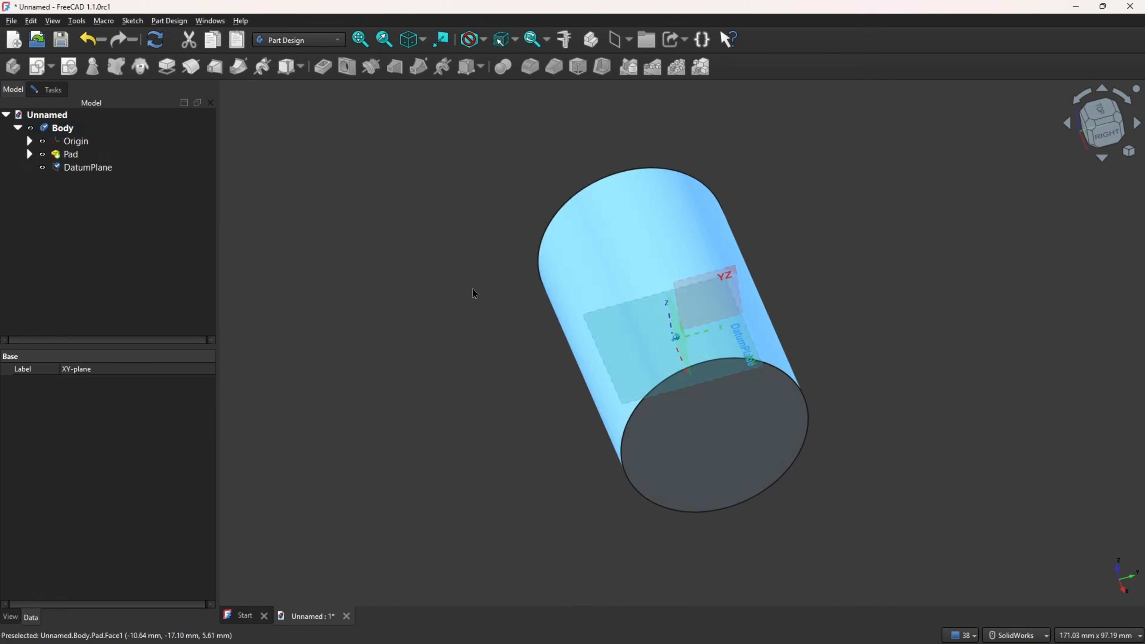
pyautogui.click(53, 90)
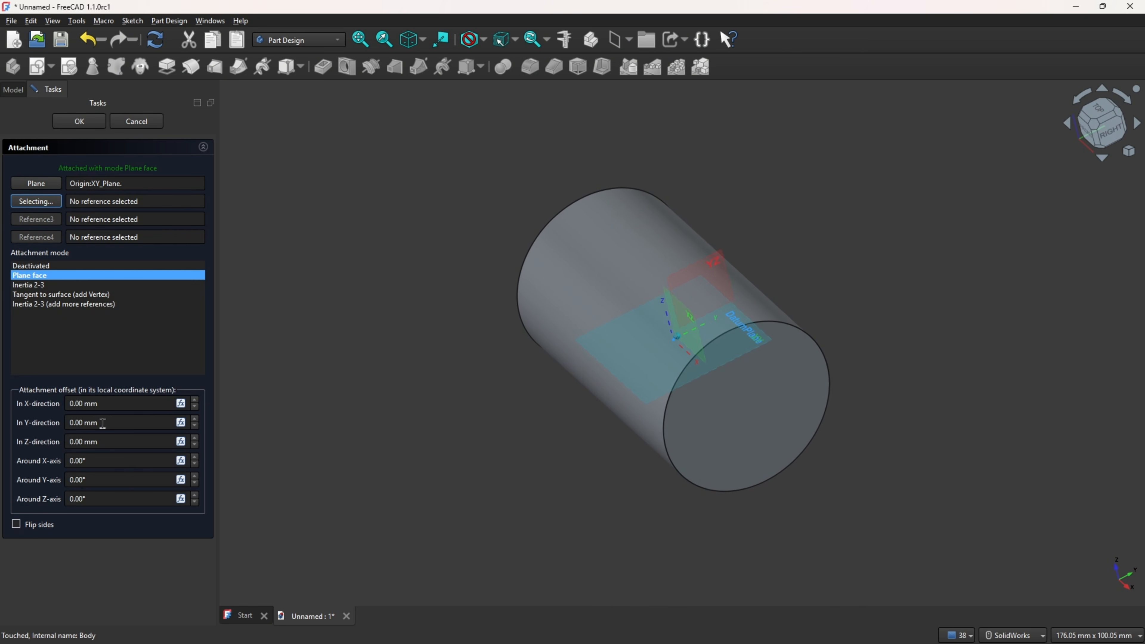
pyautogui.click(113, 460)
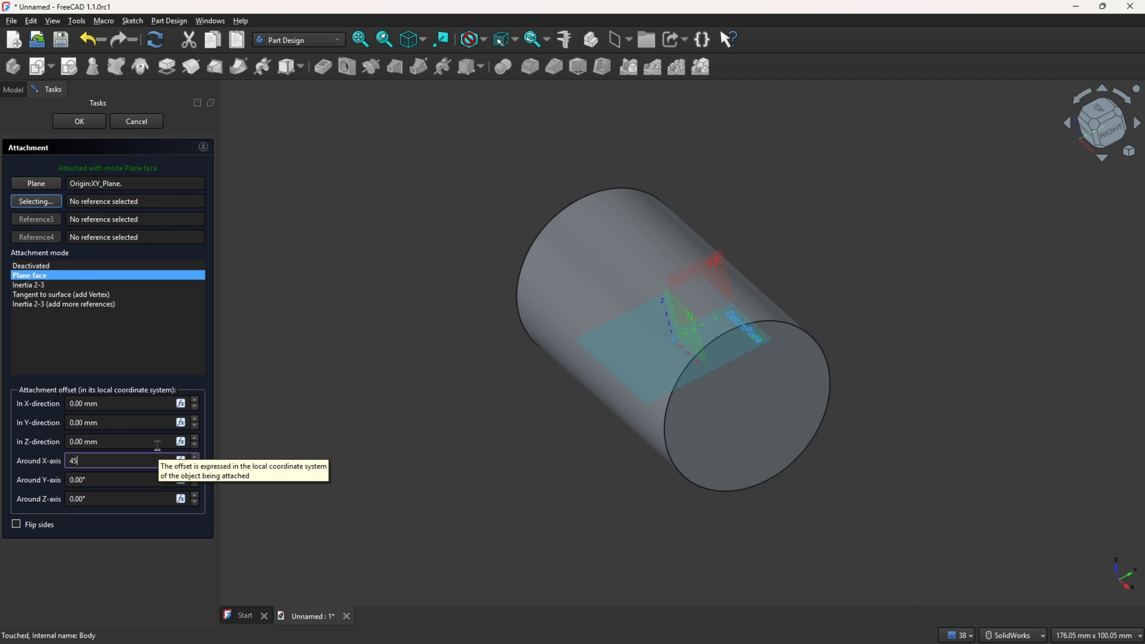
pyautogui.click(112, 350)
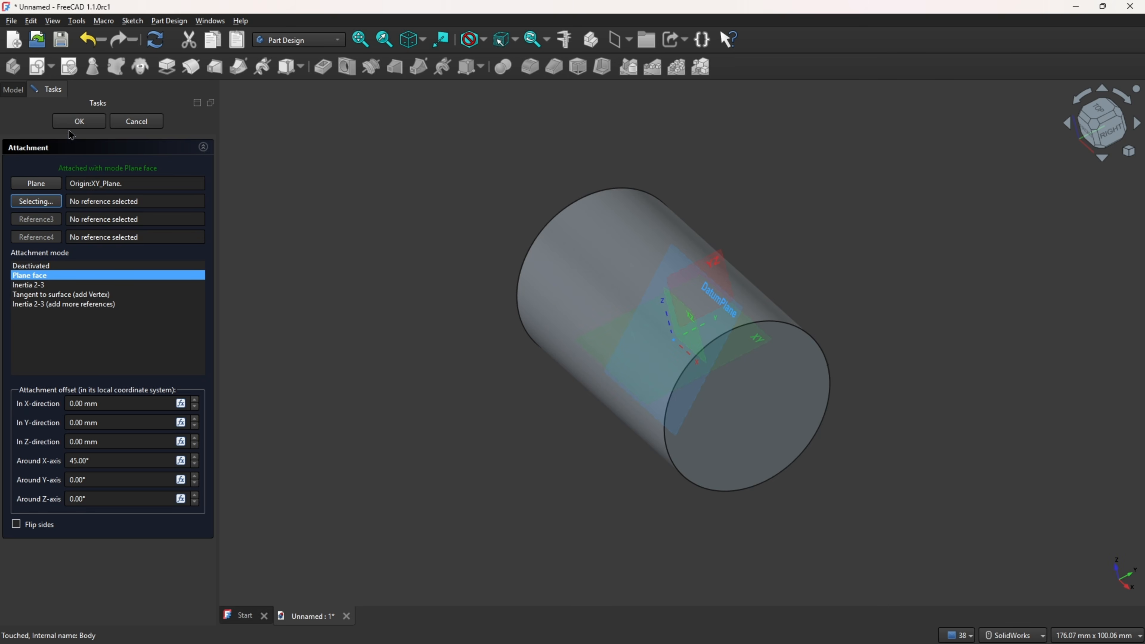
pyautogui.click(79, 121)
# Step: Hide the origin and open a new sketch on the datum plane in section view
pyautogui.click(13, 89)
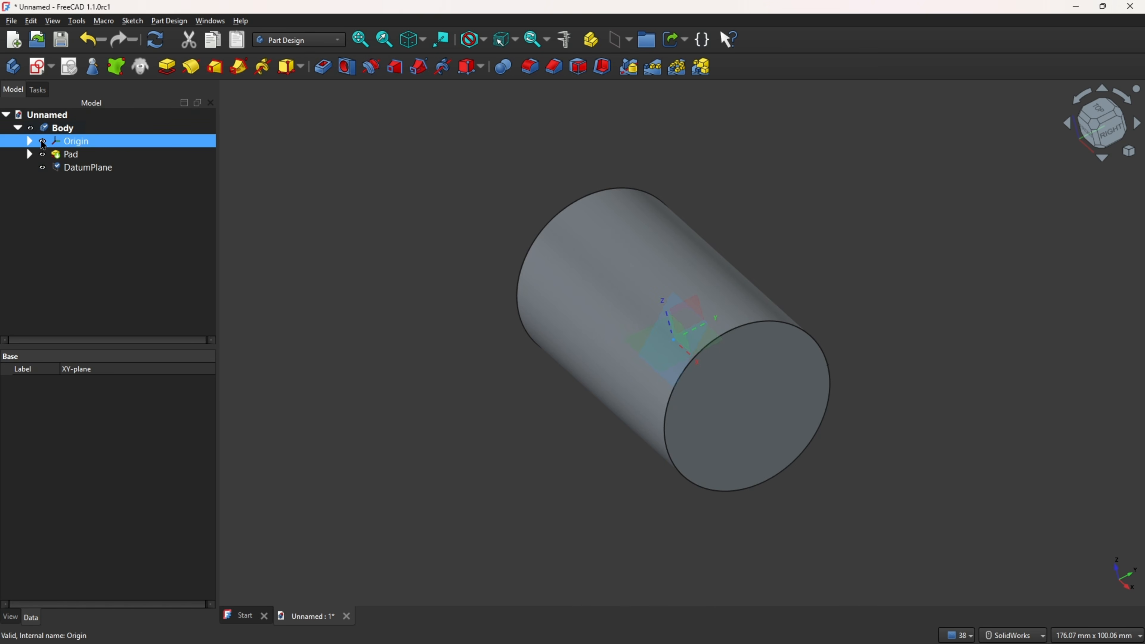
pyautogui.click(42, 141)
pyautogui.scroll(3, 680, 312)
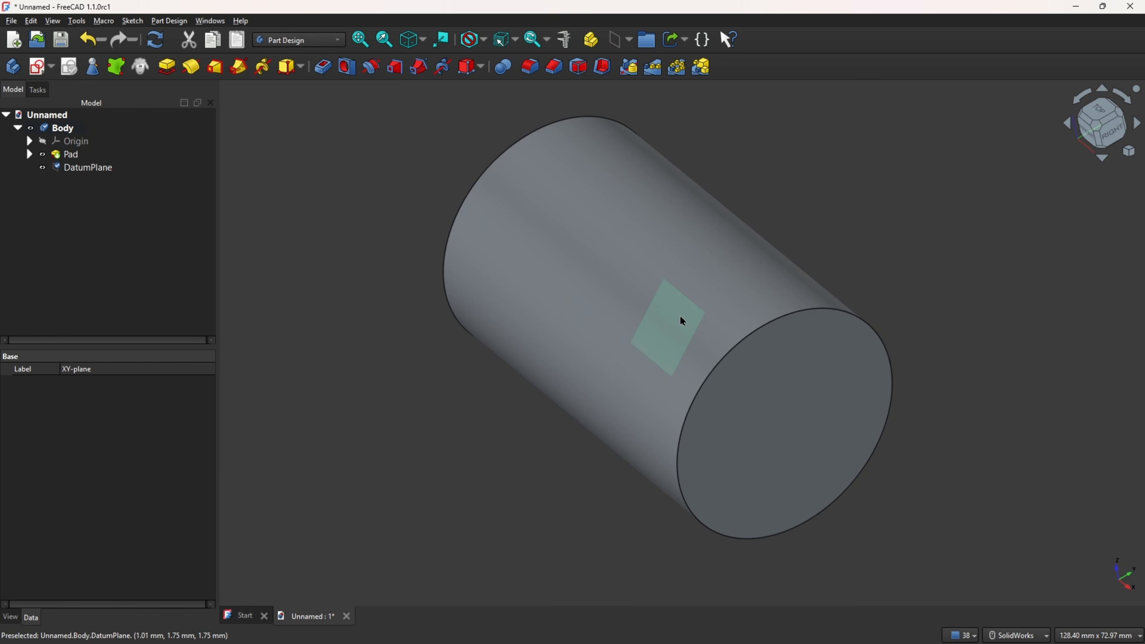
pyautogui.click(680, 312)
pyautogui.click(38, 67)
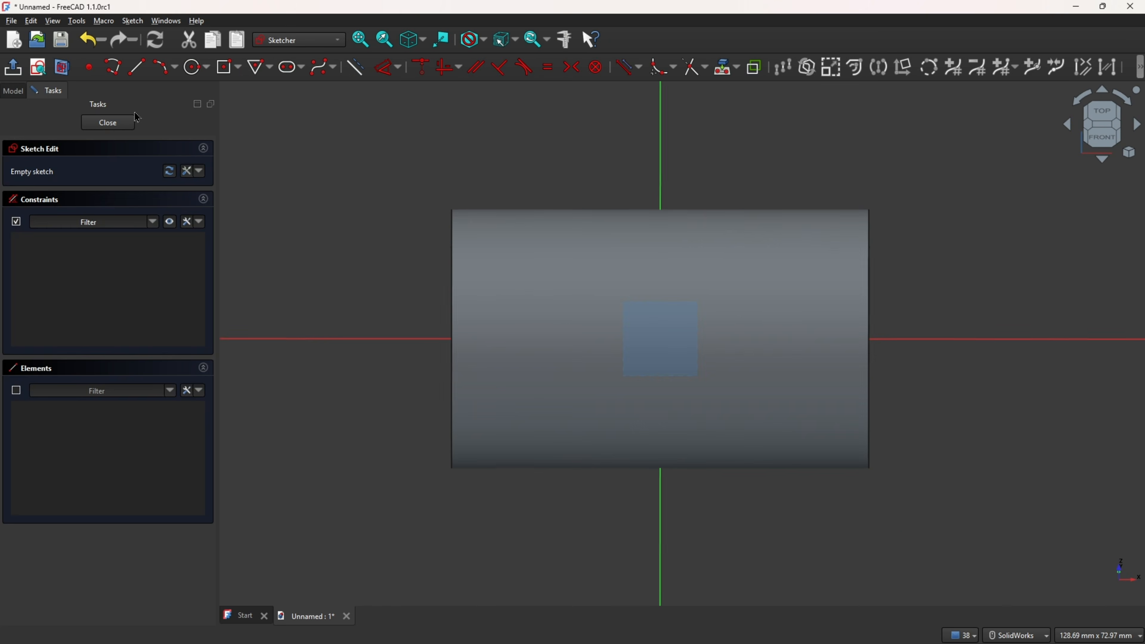
pyautogui.click(63, 68)
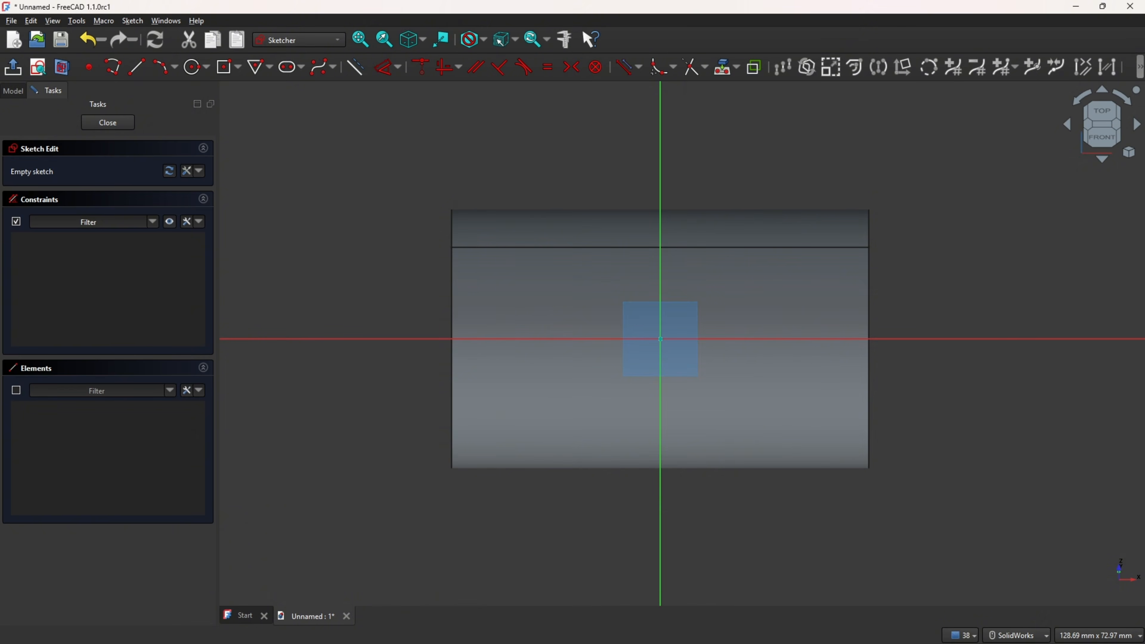
# Step: Mark the Ø16 boss and R12 end radius on the drawing's D view
pyautogui.hotkey('alt', 'Tab')
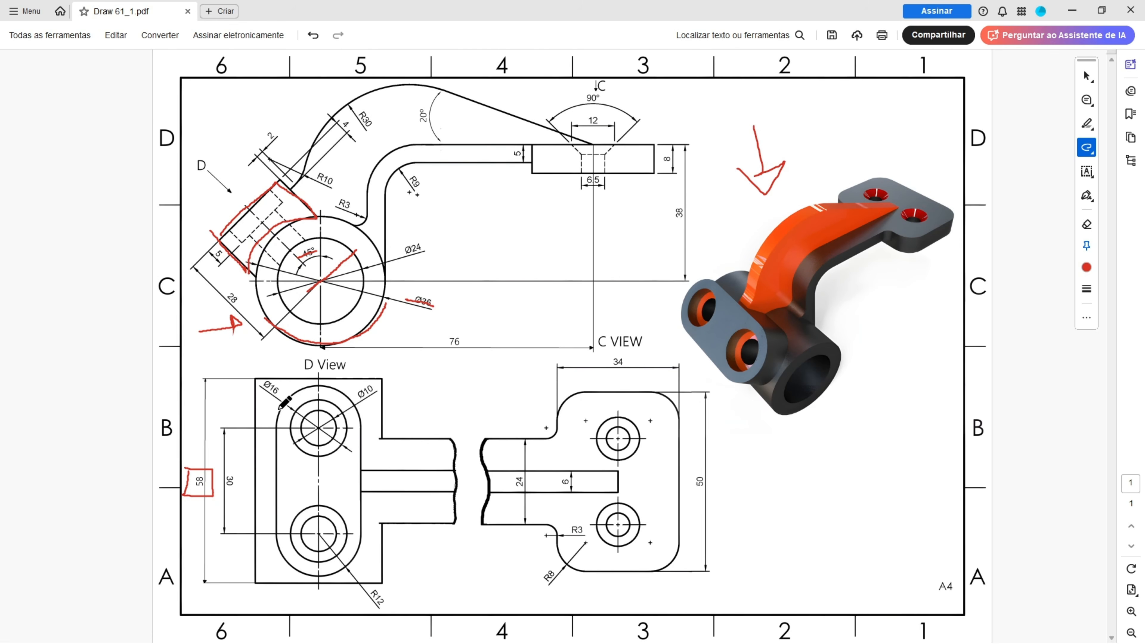
pyautogui.moveTo(277, 426)
pyautogui.mouseDown()
pyautogui.moveTo(276, 527)
pyautogui.moveTo(293, 564)
pyautogui.moveTo(334, 574)
pyautogui.moveTo(360, 530)
pyautogui.moveTo(360, 426)
pyautogui.mouseUp()
pyautogui.moveTo(239, 469)
pyautogui.mouseDown()
pyautogui.moveTo(221, 481)
pyautogui.moveTo(239, 473)
pyautogui.mouseUp()
pyautogui.moveTo(345, 569); pyautogui.dragTo(382, 611)
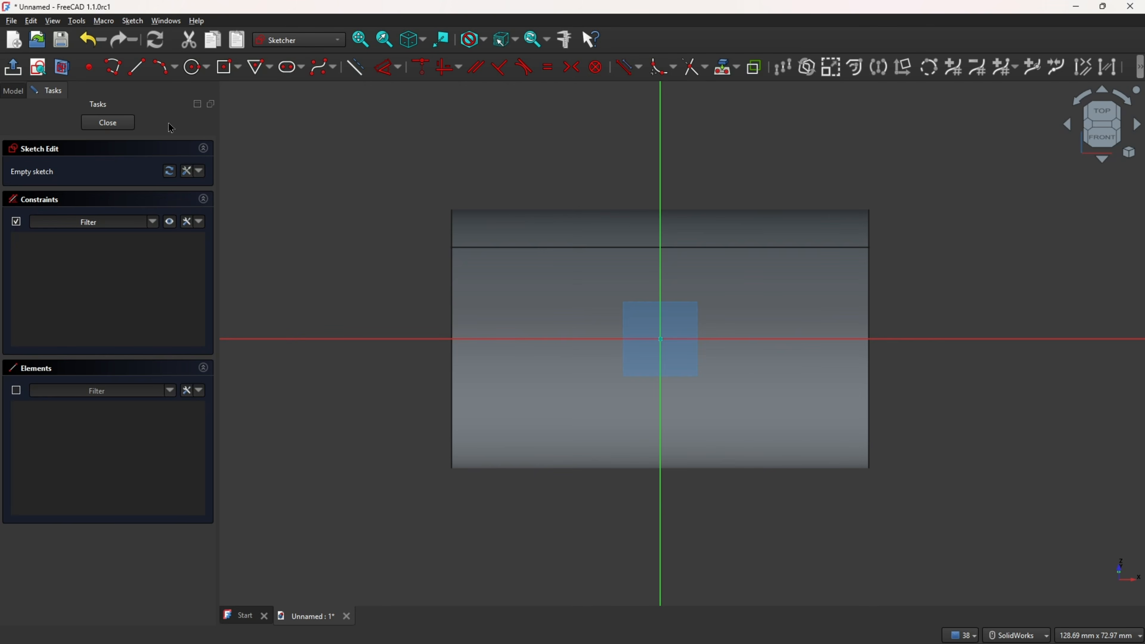
# Step: Draw a horizontal slot 30 mm long with a 12 mm end radius across the sketch origin
pyautogui.click(301, 67)
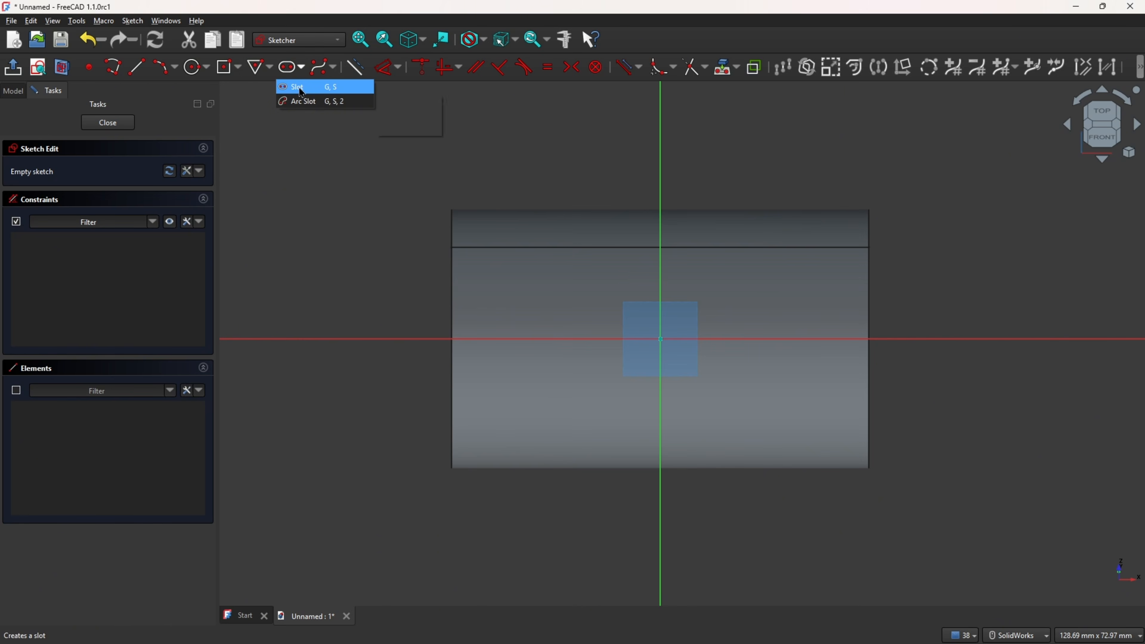
pyautogui.click(294, 84)
pyautogui.click(557, 339)
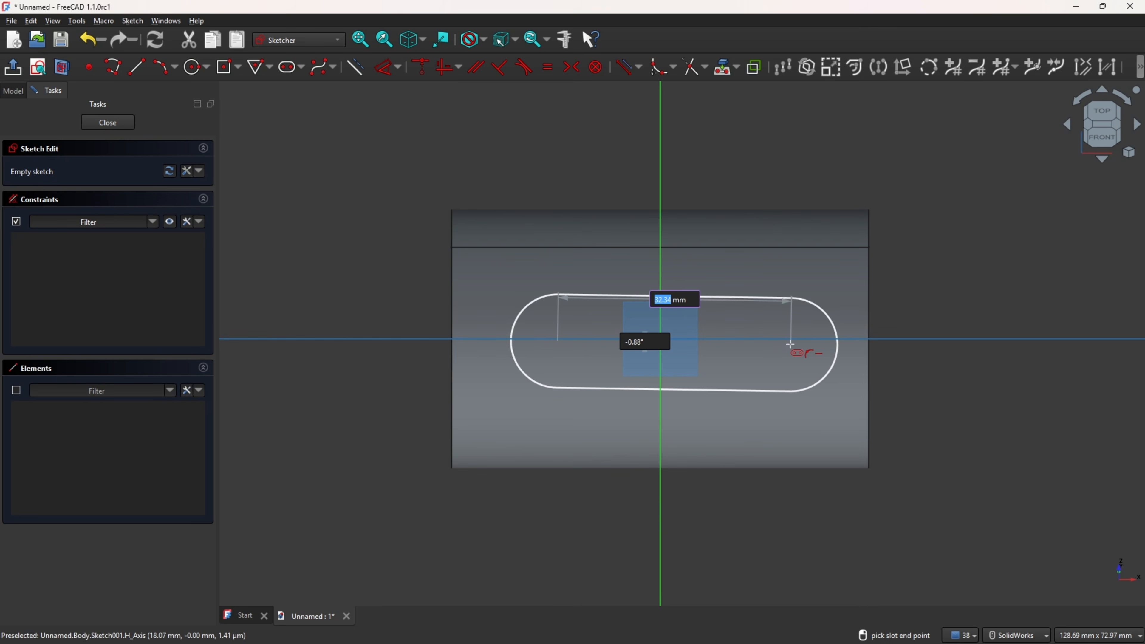
pyautogui.write('30')
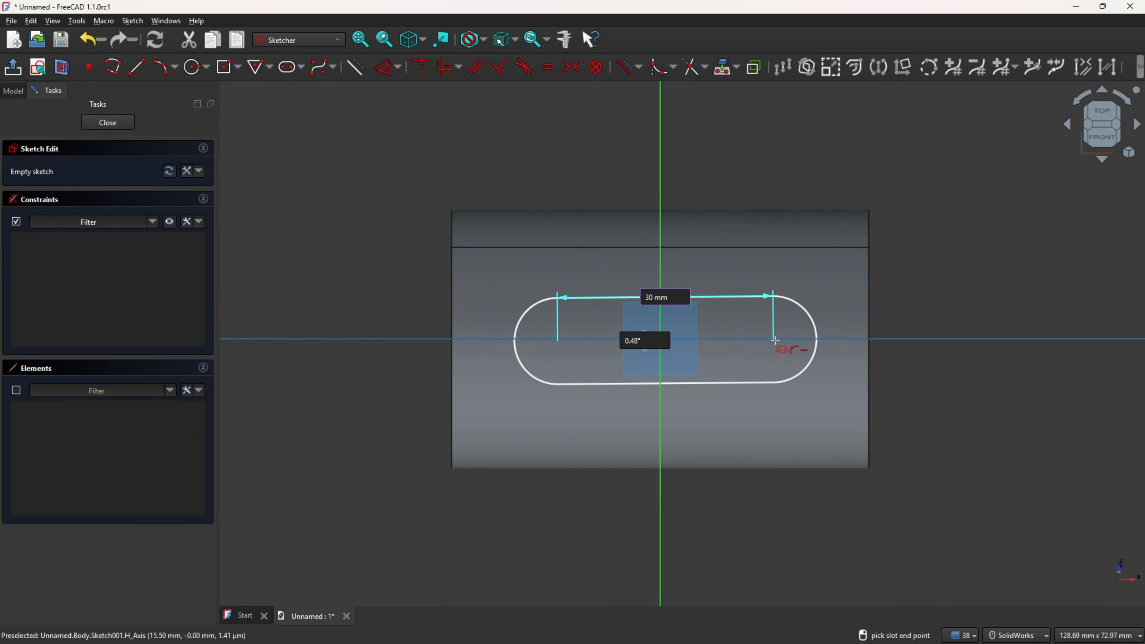
pyautogui.click(784, 336)
pyautogui.write('12')
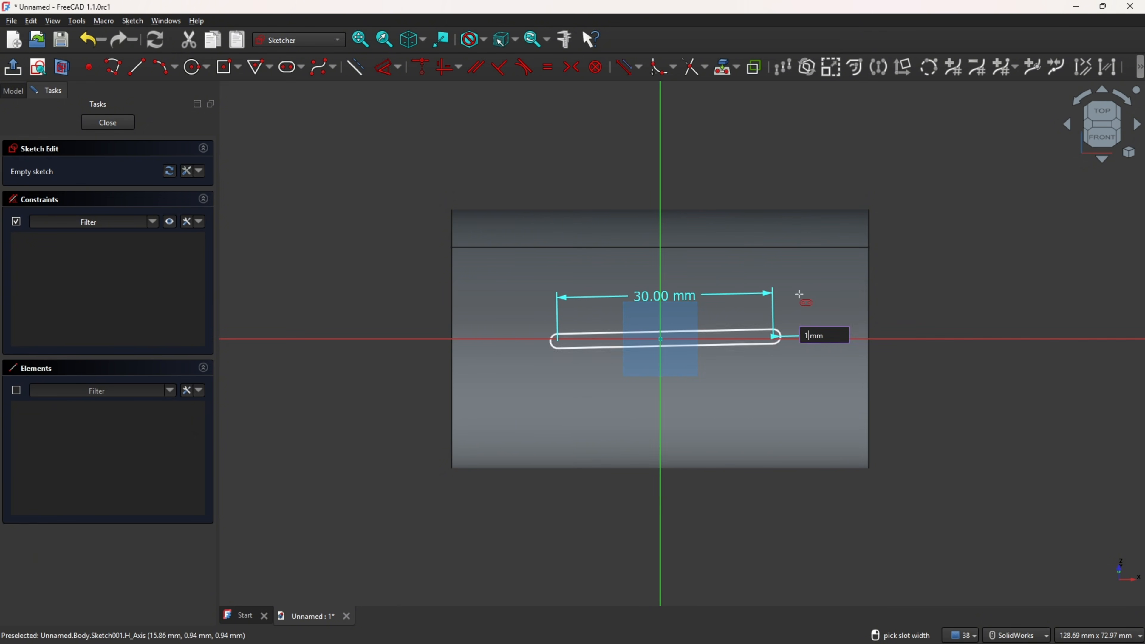
pyautogui.press('Return')
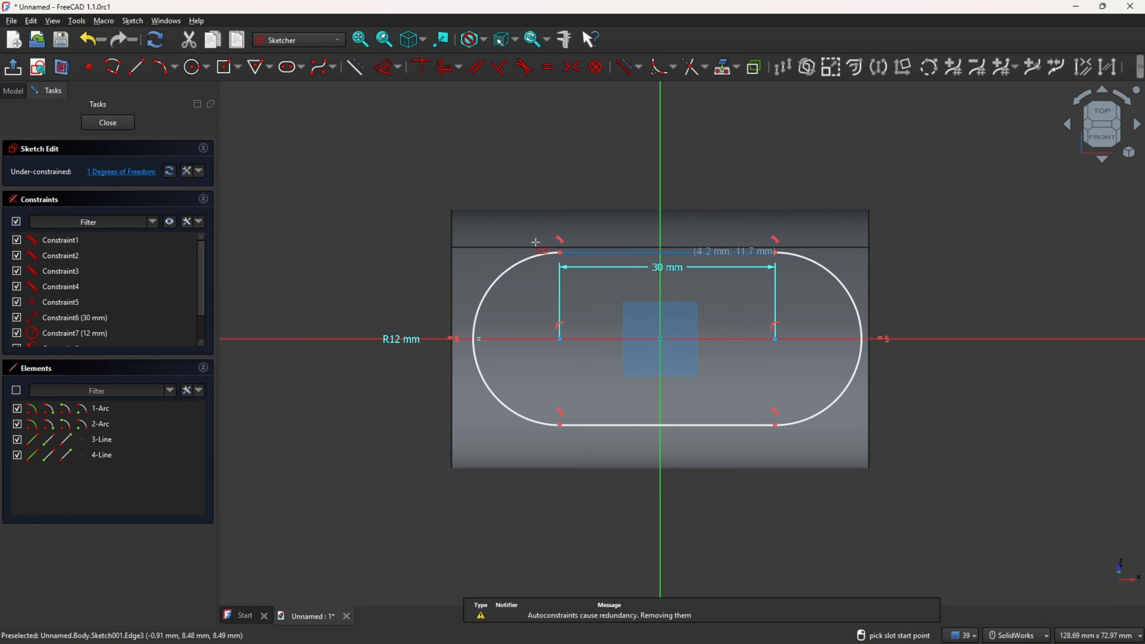
# Step: Dimension the left arc's center 15 mm horizontally from the sketch origin
pyautogui.click(386, 67)
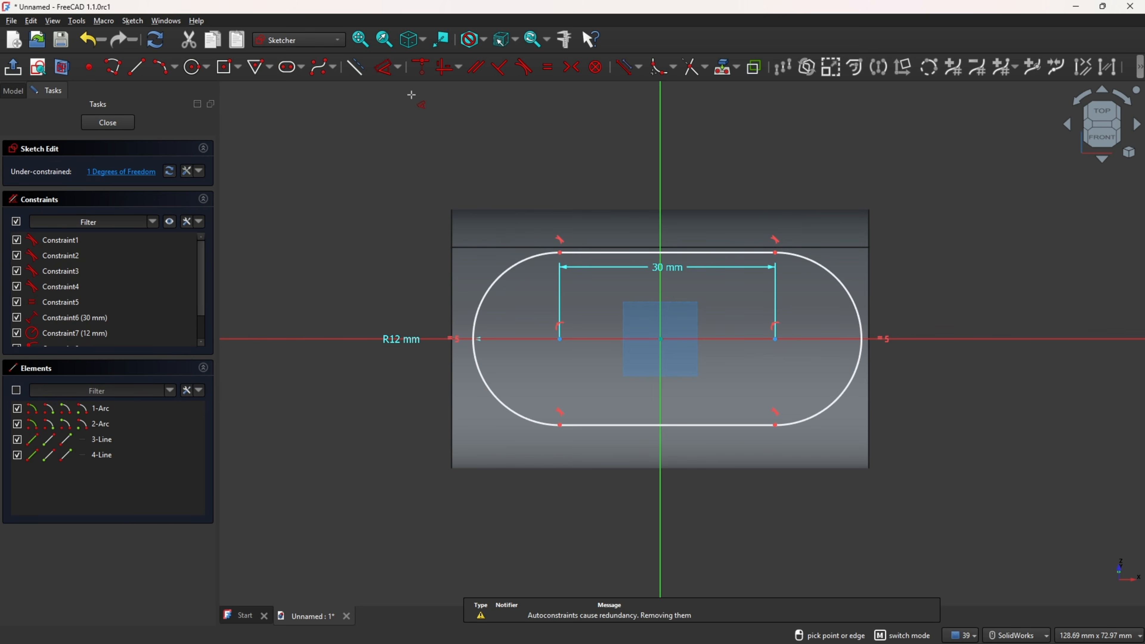
pyautogui.click(559, 344)
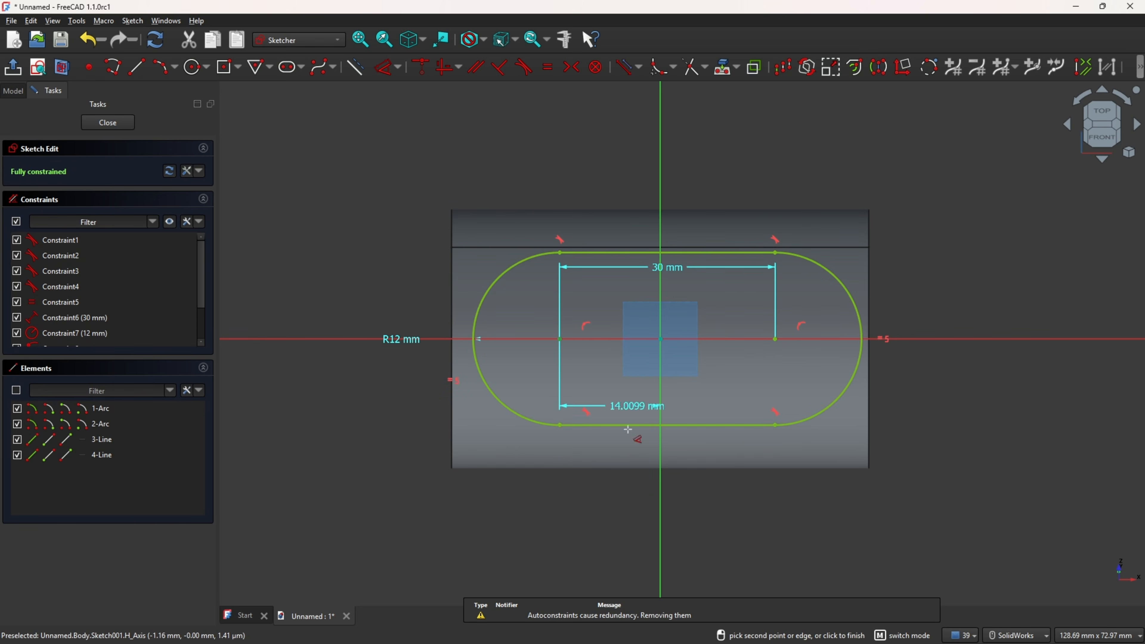
pyautogui.click(593, 457)
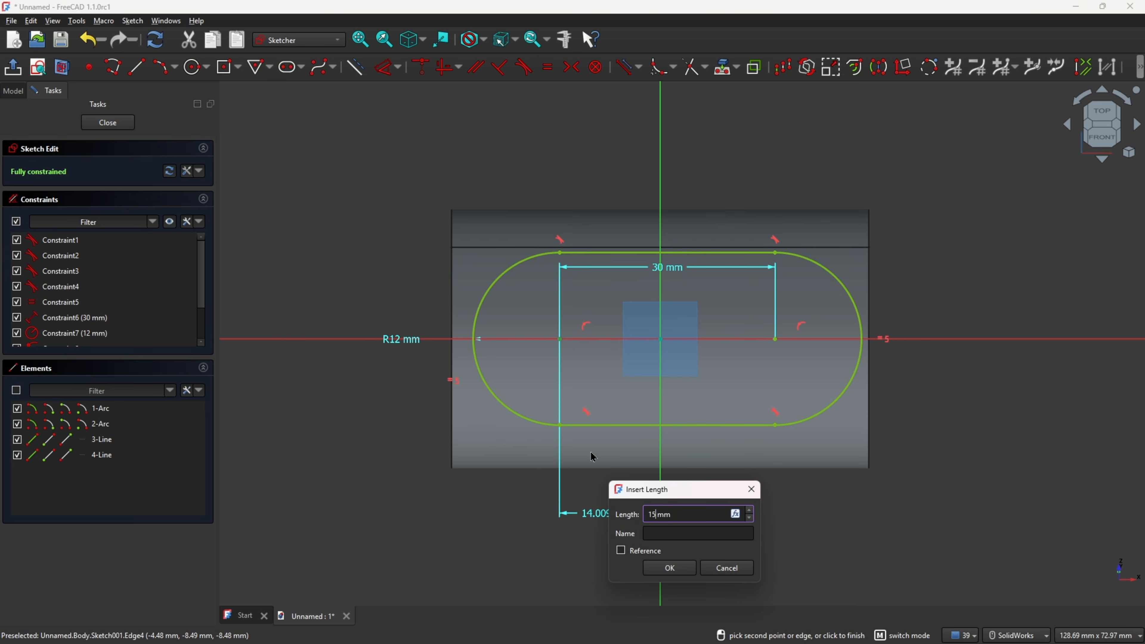
pyautogui.press('Return')
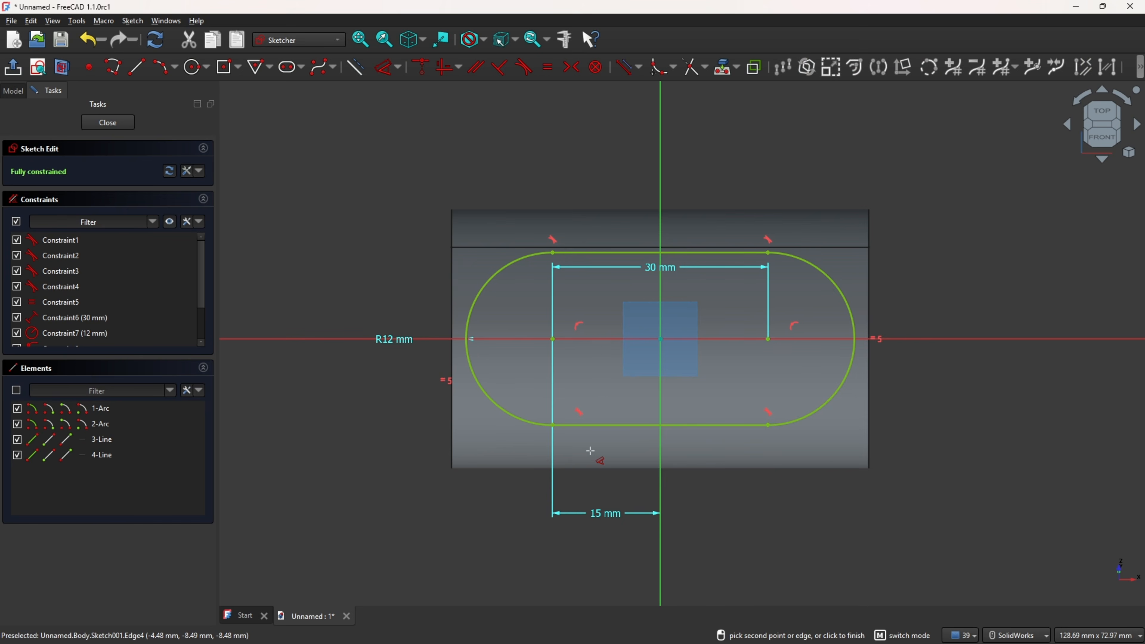
# Step: Close the sketch and pad the slot profile 28 mm, checking the length on the drawing
pyautogui.click(14, 67)
pyautogui.click(13, 91)
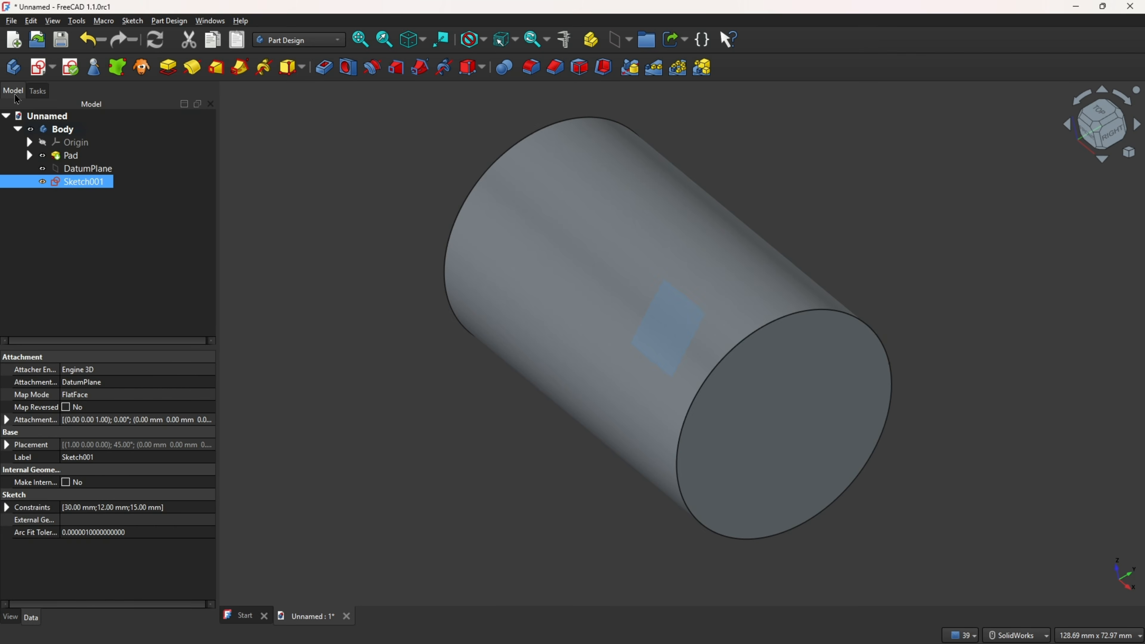
pyautogui.click(167, 67)
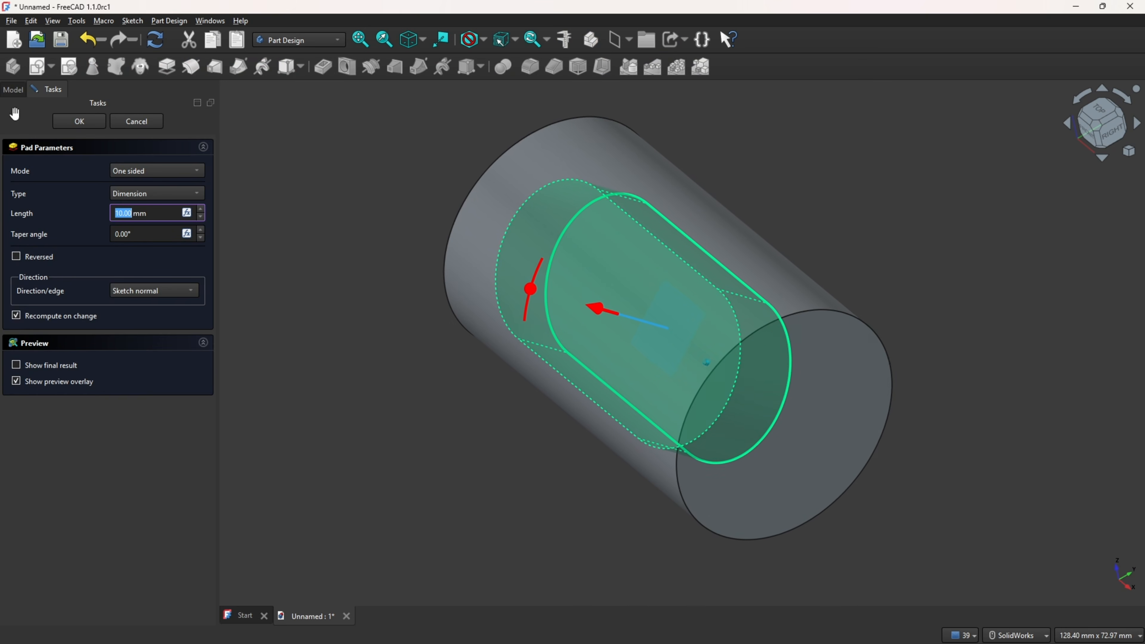
pyautogui.hotkey('alt', 'Tab')
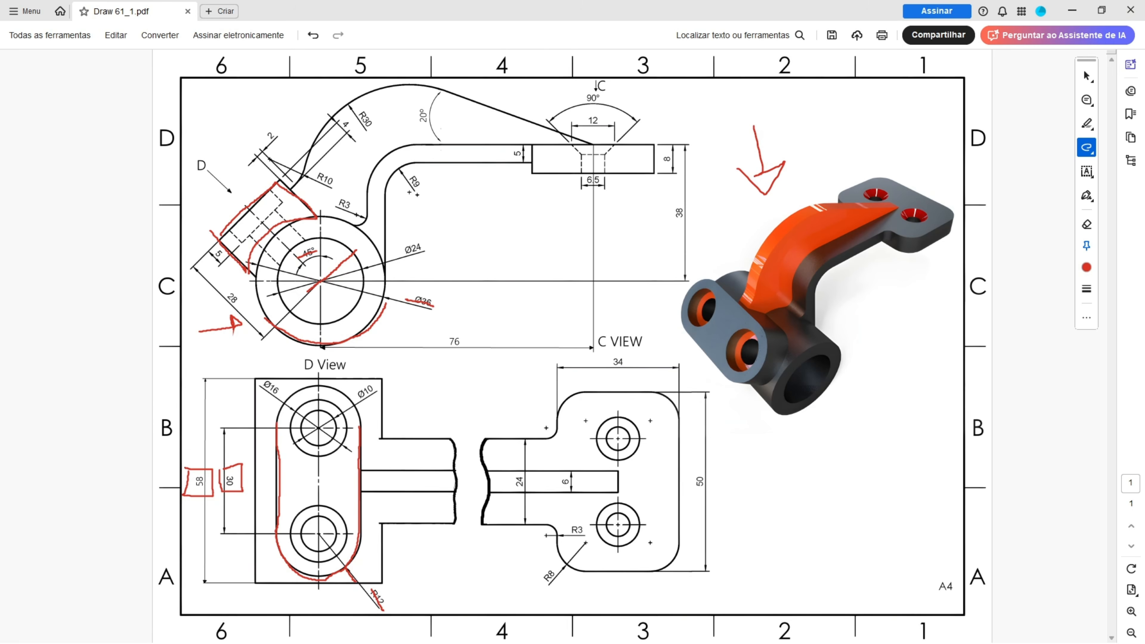
pyautogui.moveTo(213, 299)
pyautogui.mouseDown()
pyautogui.moveTo(246, 311)
pyautogui.moveTo(249, 291)
pyautogui.moveTo(210, 302)
pyautogui.mouseUp()
pyautogui.hotkey('alt', 'Tab')
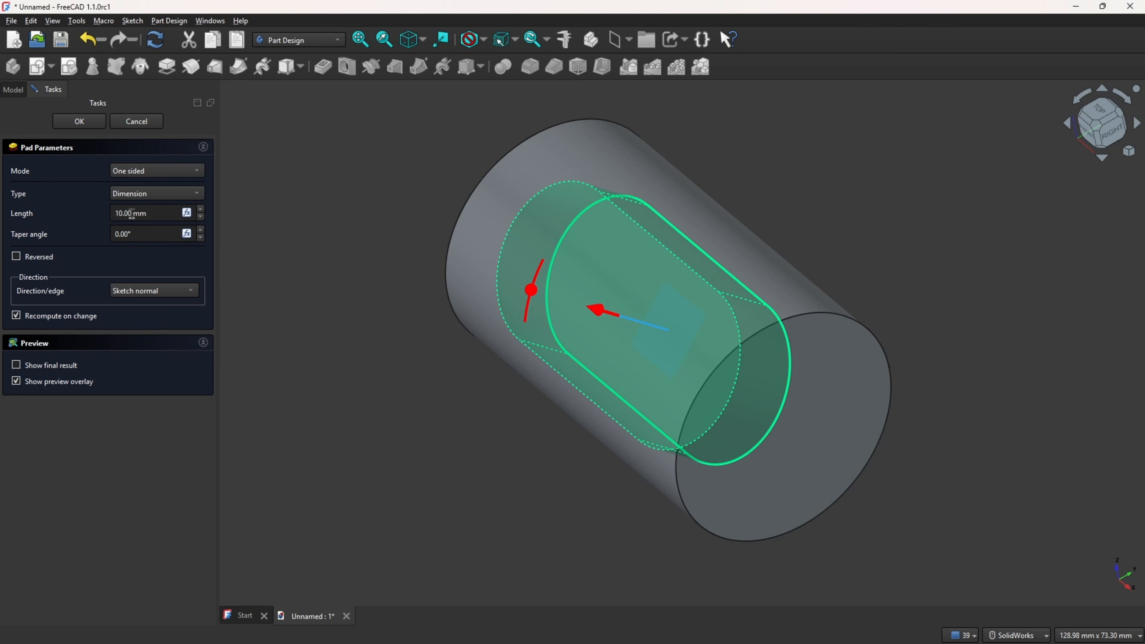
pyautogui.moveTo(164, 213); pyautogui.dragTo(109, 213)
pyautogui.write('28')
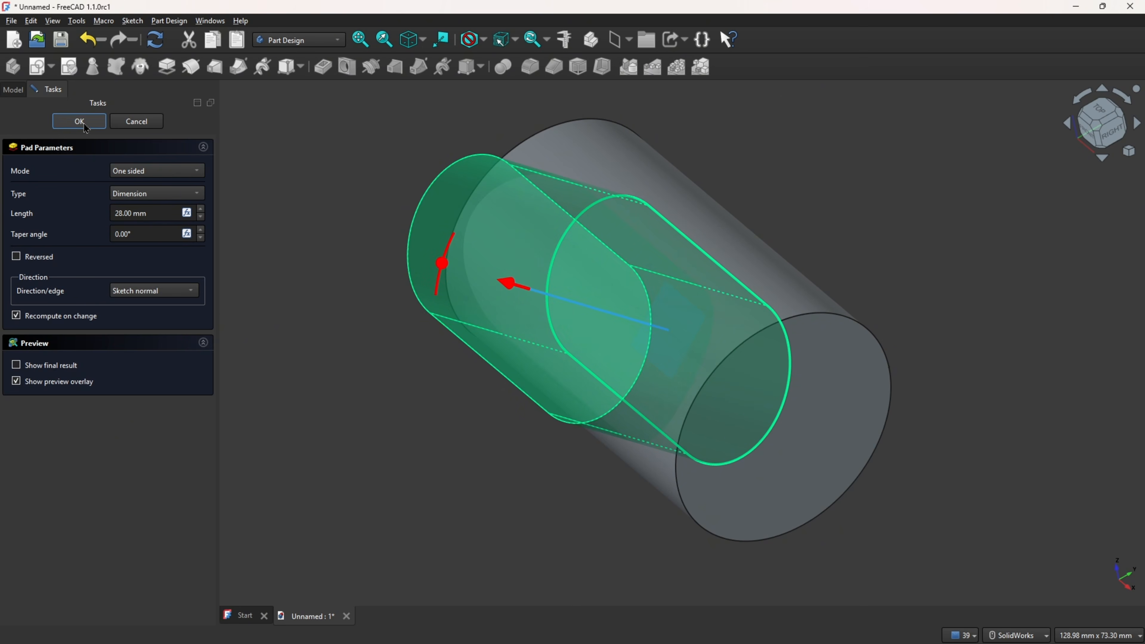
pyautogui.click(85, 124)
# Step: Hide the datum plane in the model tree
pyautogui.click(54, 168)
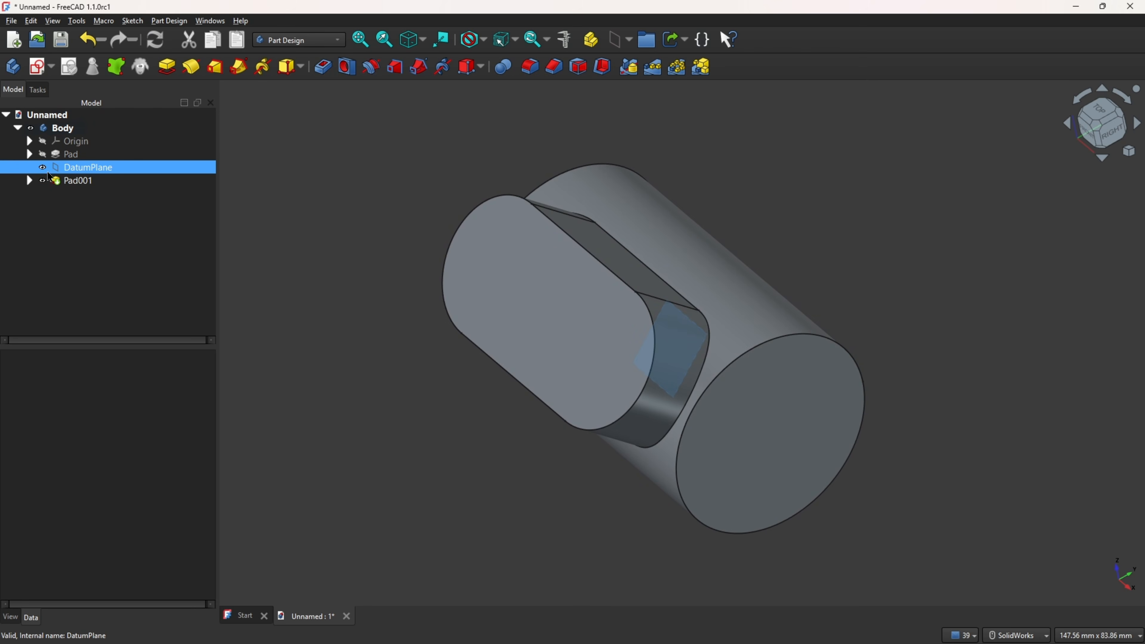
pyautogui.click(43, 167)
pyautogui.click(266, 135)
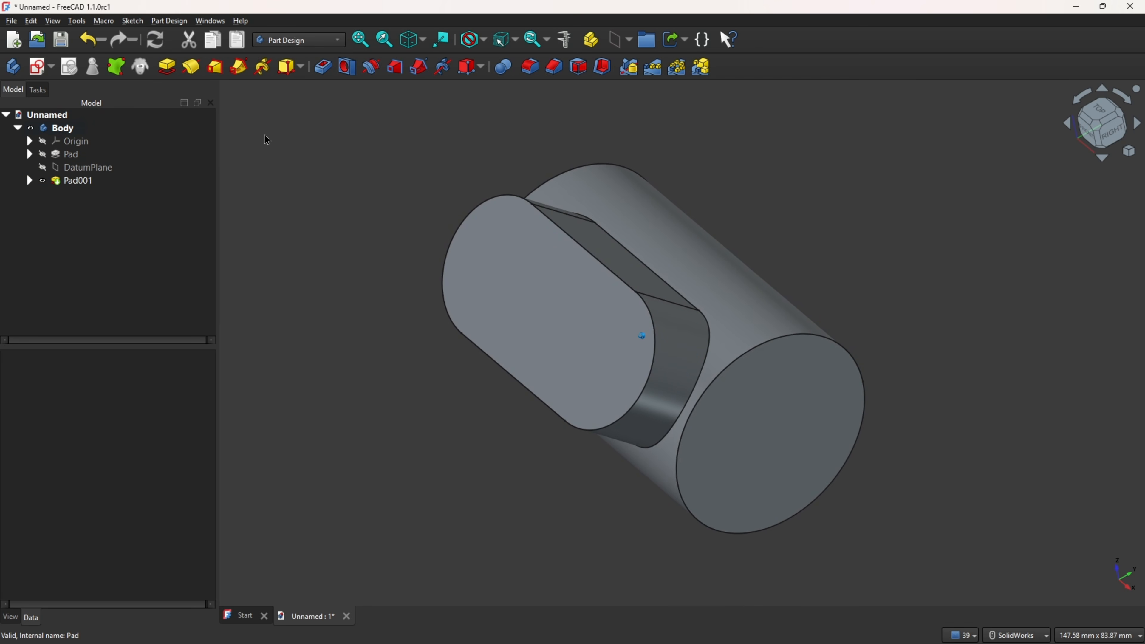
pyautogui.moveTo(632, 334); pyautogui.dragTo(642, 336, button='middle')
# Step: Mark the Ø24 bore and 28 mm dimension on the reference drawing
pyautogui.hotkey('alt', 'Tab')
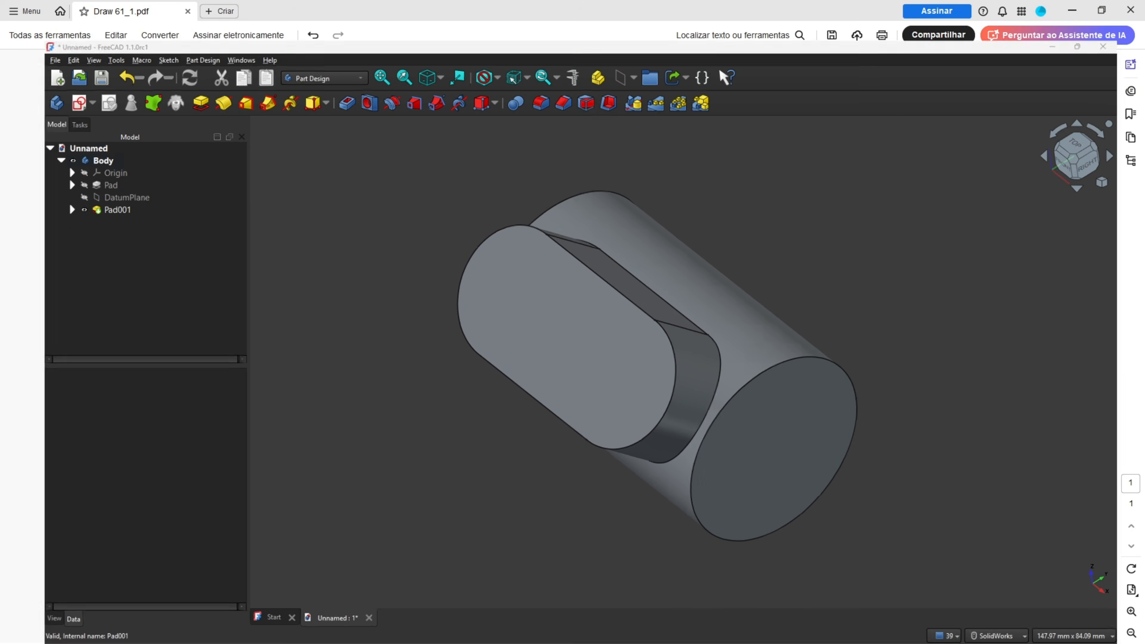
pyautogui.moveTo(332, 246)
pyautogui.mouseDown()
pyautogui.moveTo(287, 247)
pyautogui.moveTo(276, 289)
pyautogui.moveTo(320, 321)
pyautogui.moveTo(363, 292)
pyautogui.moveTo(337, 236)
pyautogui.mouseUp()
pyautogui.moveTo(412, 261)
pyautogui.mouseDown()
pyautogui.moveTo(427, 237)
pyautogui.moveTo(396, 239)
pyautogui.moveTo(401, 260)
pyautogui.mouseUp()
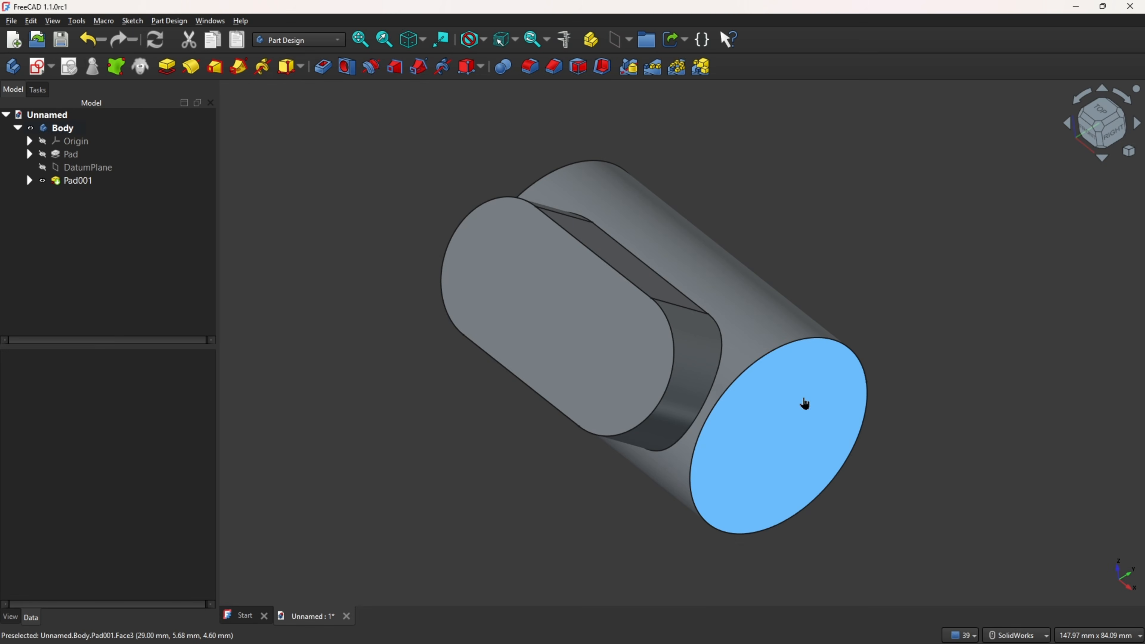
# Step: Sketch a 24 mm diameter circle centered on the cylinder's end face
pyautogui.click(806, 401)
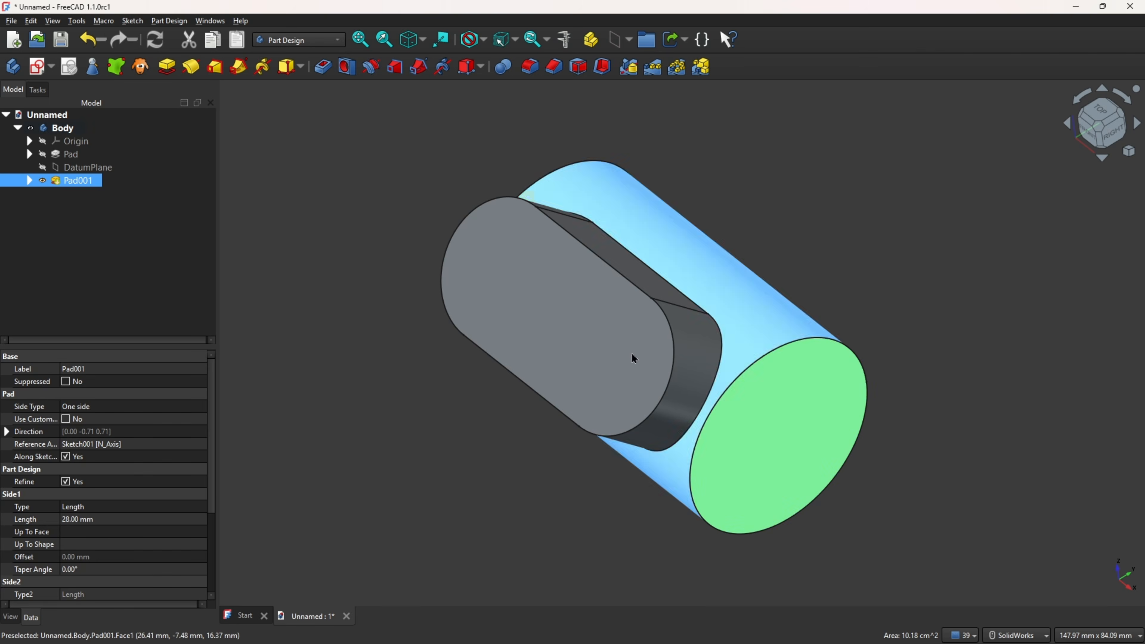
pyautogui.click(39, 67)
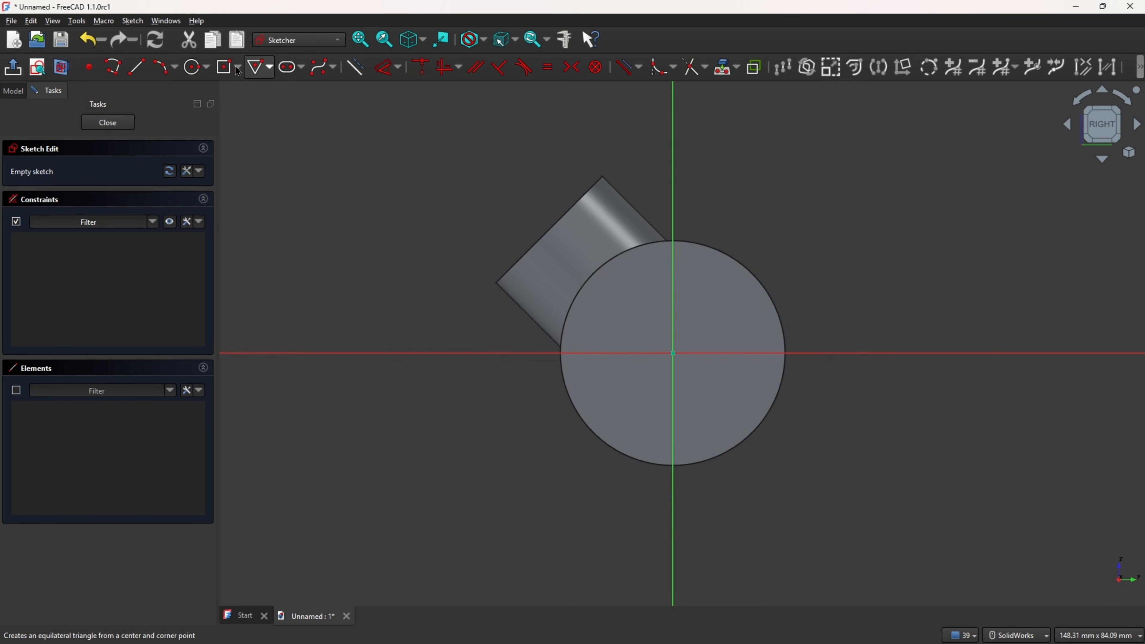
pyautogui.click(193, 72)
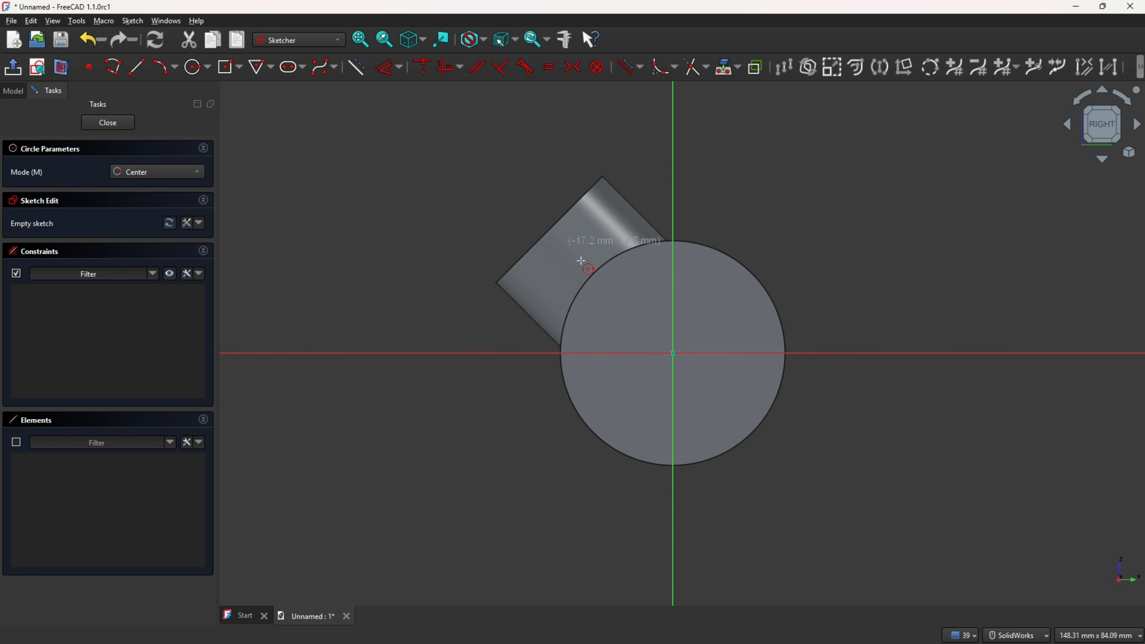
pyautogui.click(673, 353)
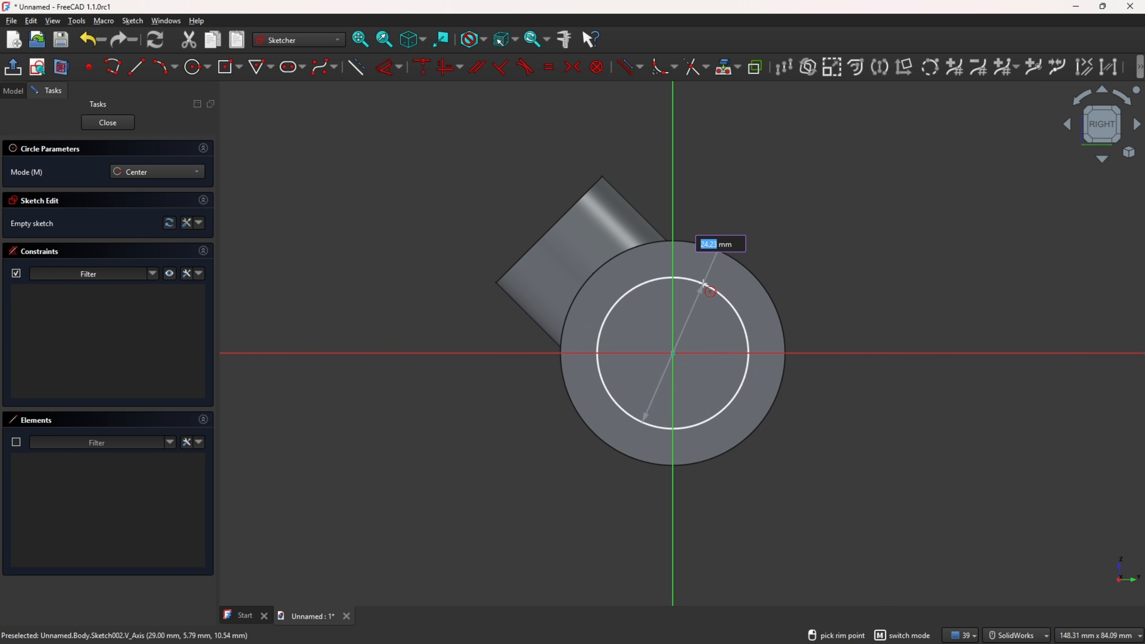
pyautogui.write('24')
pyautogui.press('Return')
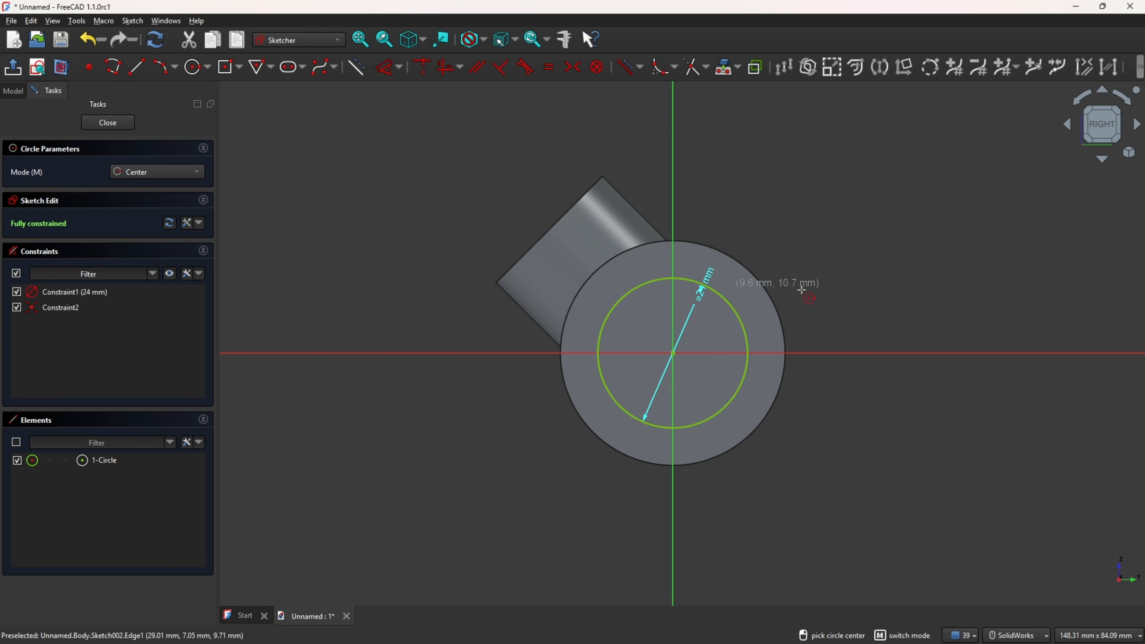
pyautogui.press('Escape')
pyautogui.moveTo(709, 274); pyautogui.dragTo(825, 248)
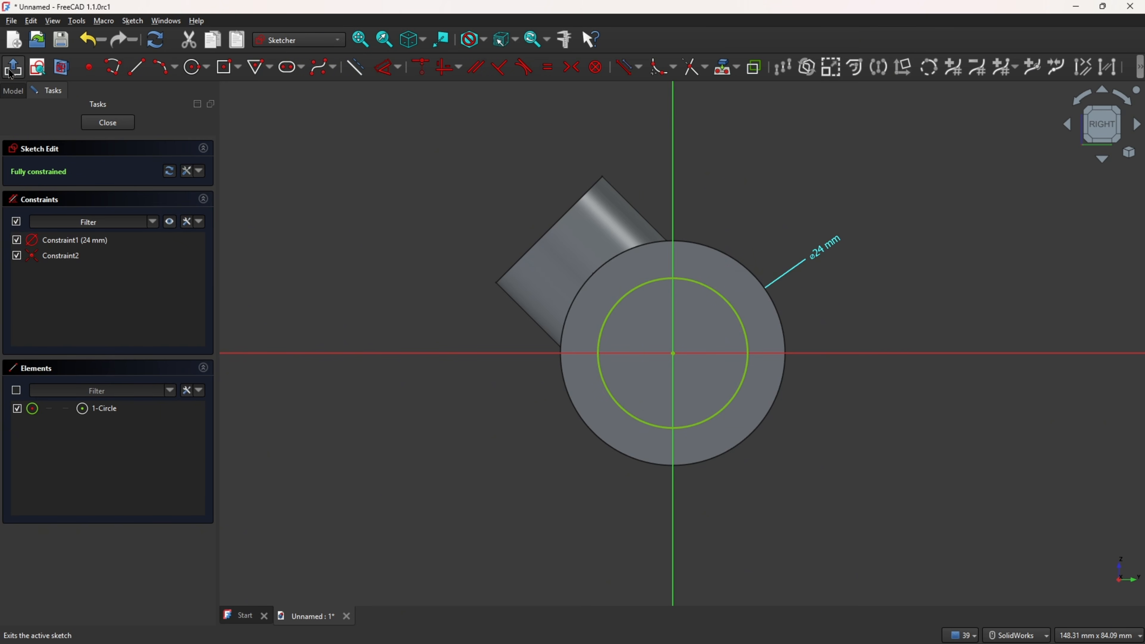
# Step: Pocket the circle Through all to bore the cylinder
pyautogui.click(107, 122)
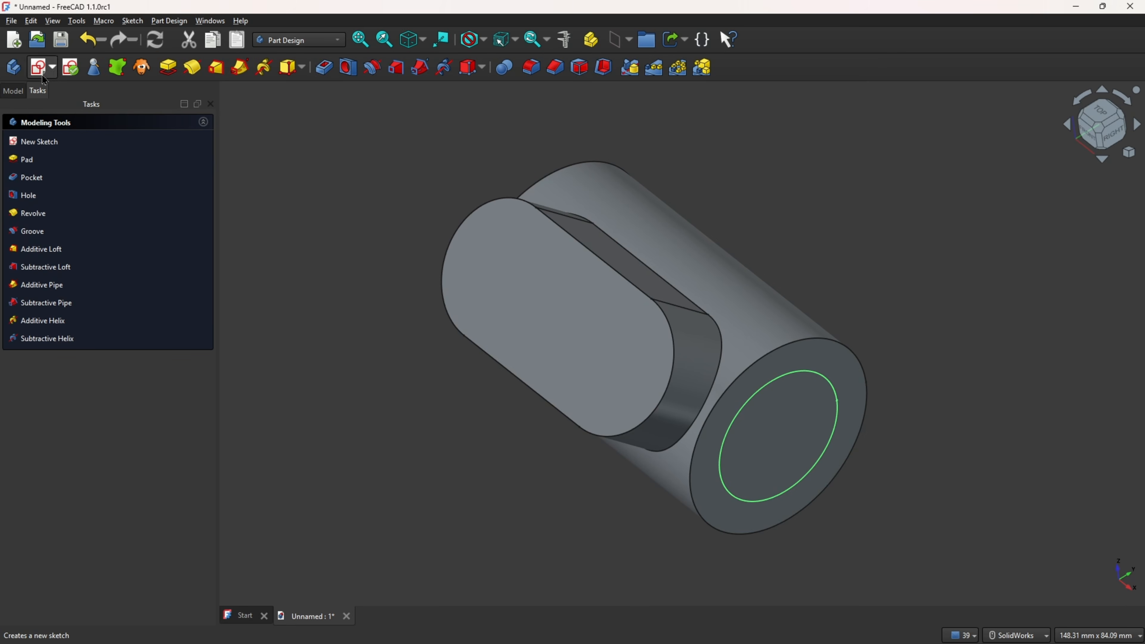
pyautogui.click(326, 75)
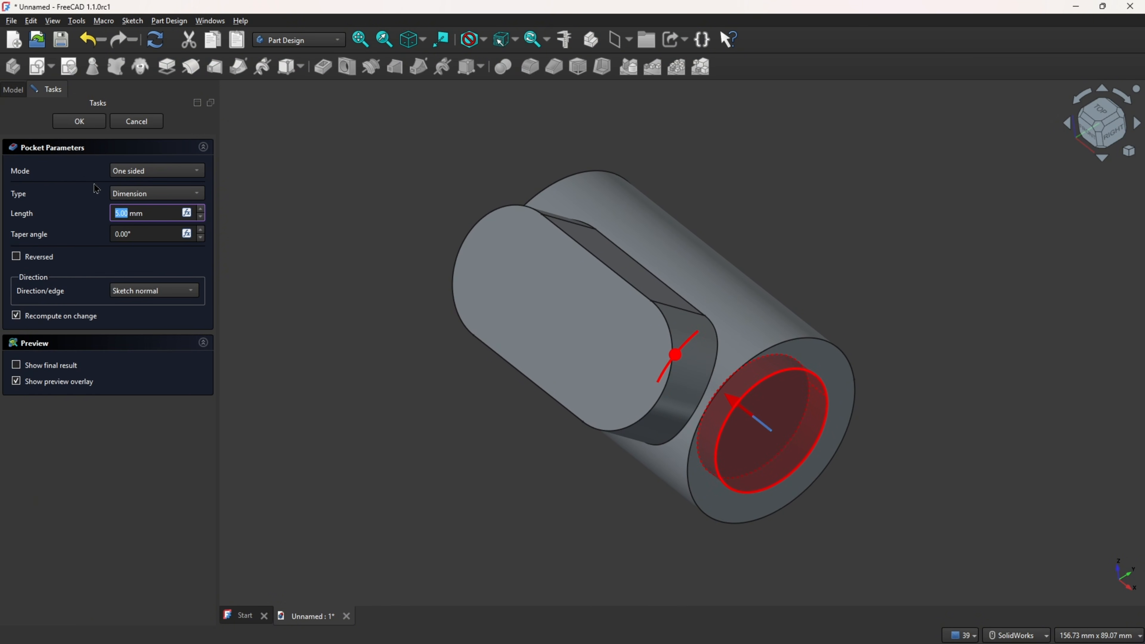
pyautogui.click(155, 199)
pyautogui.click(160, 212)
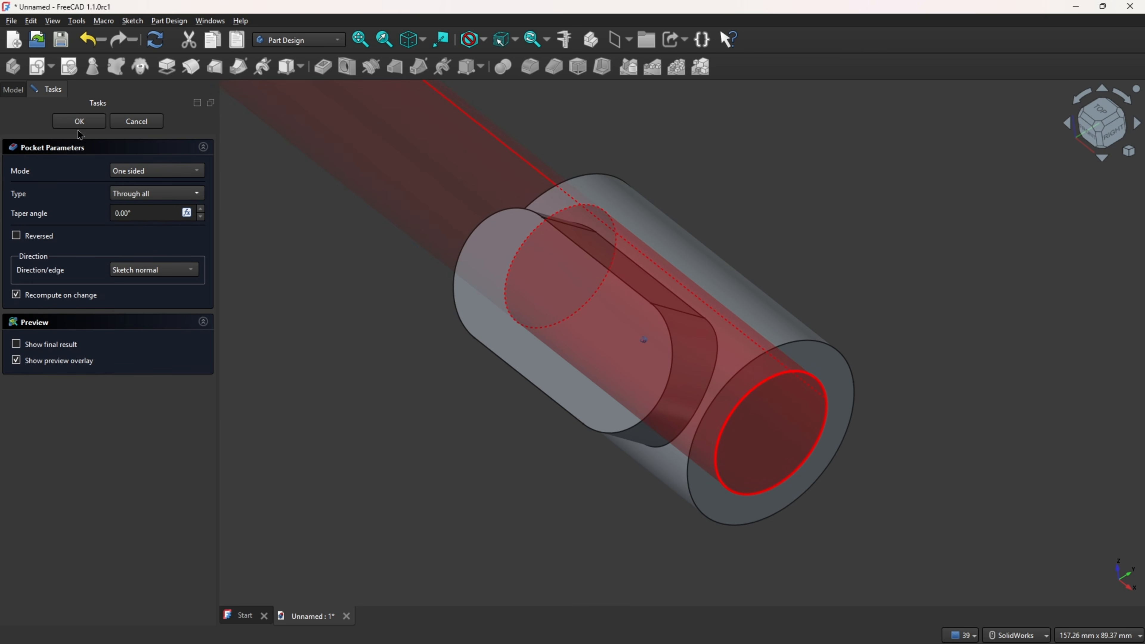
pyautogui.click(79, 121)
# Step: Clear the earlier markups on the drawing and mark the angled boss section
pyautogui.moveTo(632, 144)
pyautogui.mouseDown(button='middle')
pyautogui.moveTo(871, 139)
pyautogui.moveTo(870, 154)
pyautogui.mouseUp(button='middle')
pyautogui.press('0')
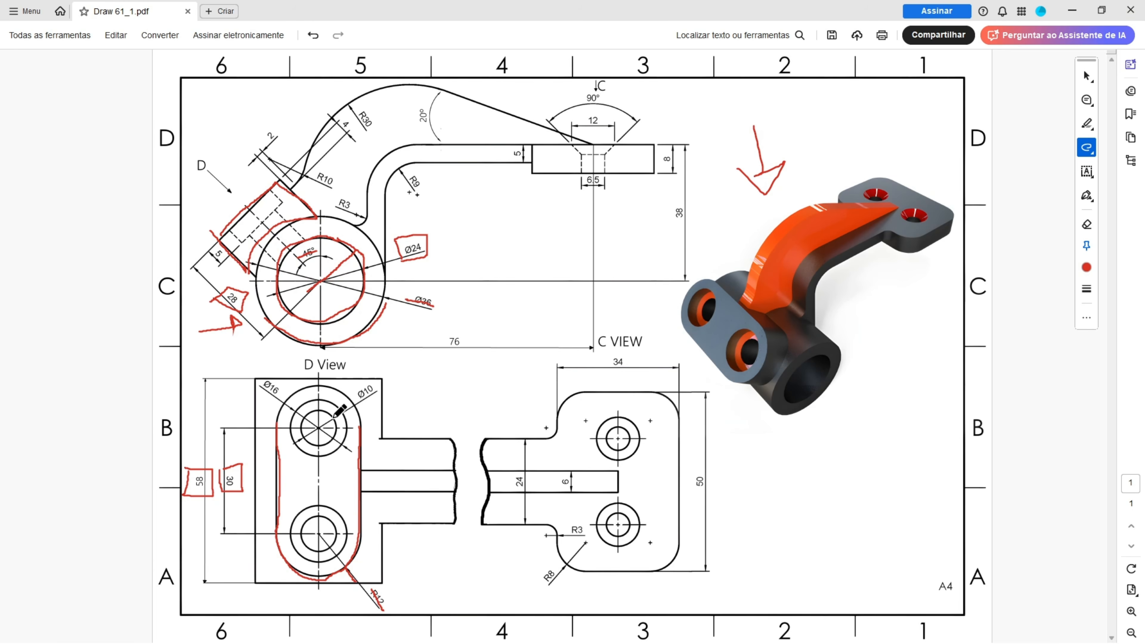
pyautogui.hotkey('ctrl', 'z')
pyautogui.hotkey('ctrl', 'z')
pyautogui.hotkey('ctrl', 'z')
pyautogui.hotkey('ctrl', 'z')
pyautogui.hotkey('ctrl', 'z')
pyautogui.hotkey('ctrl', 'z')
pyautogui.hotkey('ctrl', 'z')
pyautogui.hotkey('ctrl', 'z')
pyautogui.hotkey('ctrl', 'z')
pyautogui.hotkey('ctrl', 'z')
pyautogui.hotkey('ctrl', 'z')
pyautogui.moveTo(229, 231)
pyautogui.mouseDown()
pyautogui.moveTo(241, 244)
pyautogui.moveTo(269, 221)
pyautogui.moveTo(276, 192)
pyautogui.moveTo(254, 228)
pyautogui.moveTo(281, 263)
pyautogui.moveTo(305, 240)
pyautogui.moveTo(274, 212)
pyautogui.mouseUp()
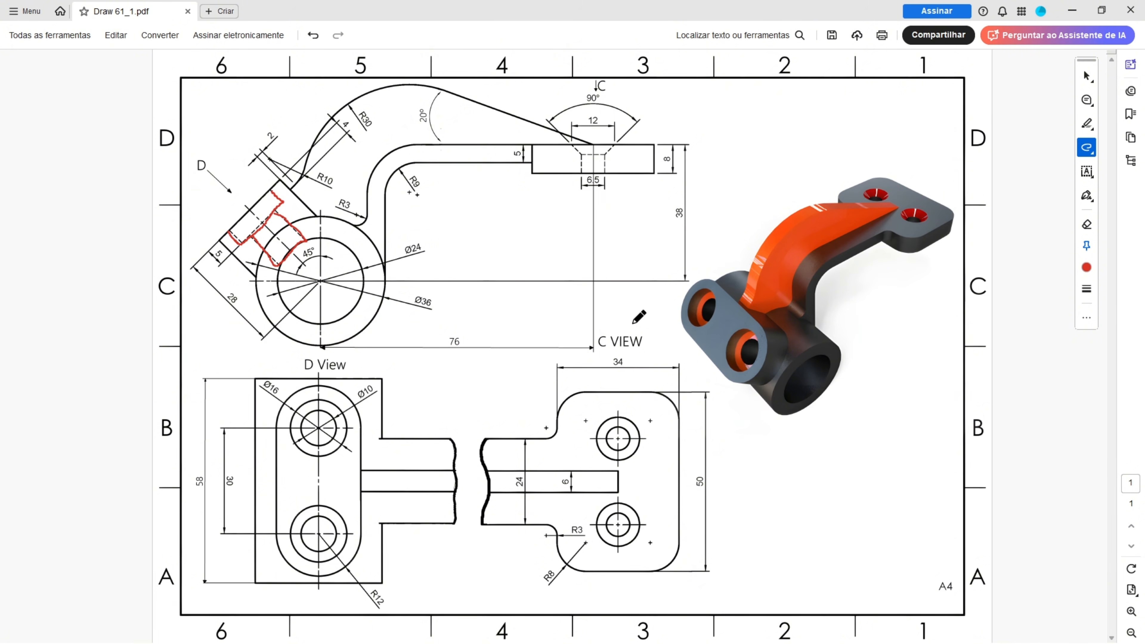
# Step: Open a sketch on the boss's flat face and import the slot outline as external geometry
pyautogui.moveTo(701, 308); pyautogui.dragTo(708, 307)
pyautogui.moveTo(743, 346); pyautogui.dragTo(745, 357)
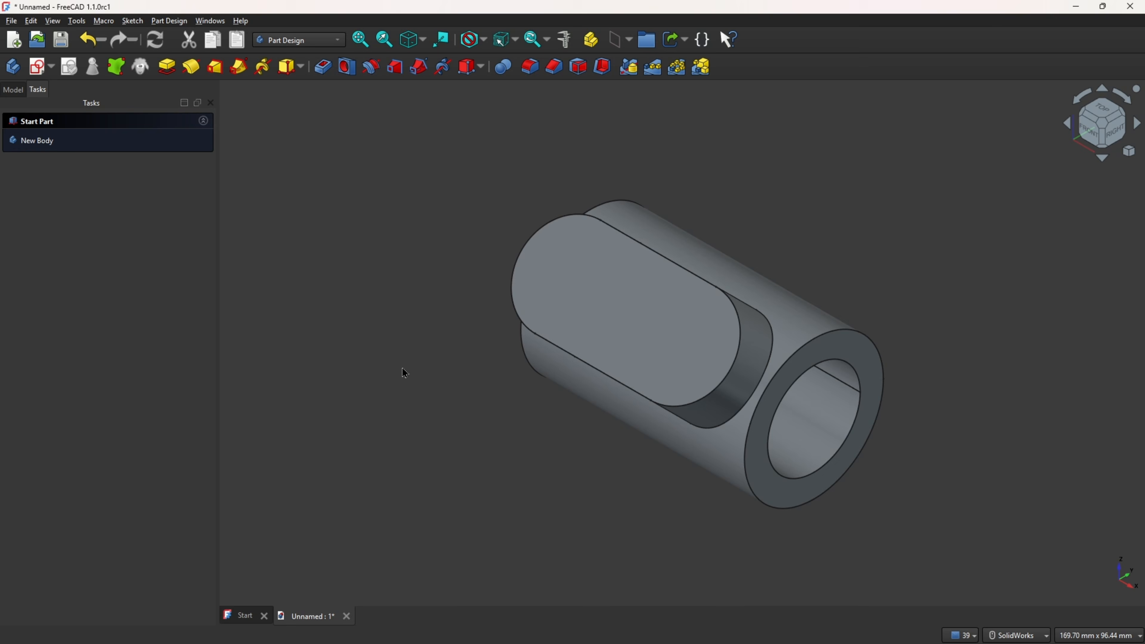
pyautogui.click(588, 315)
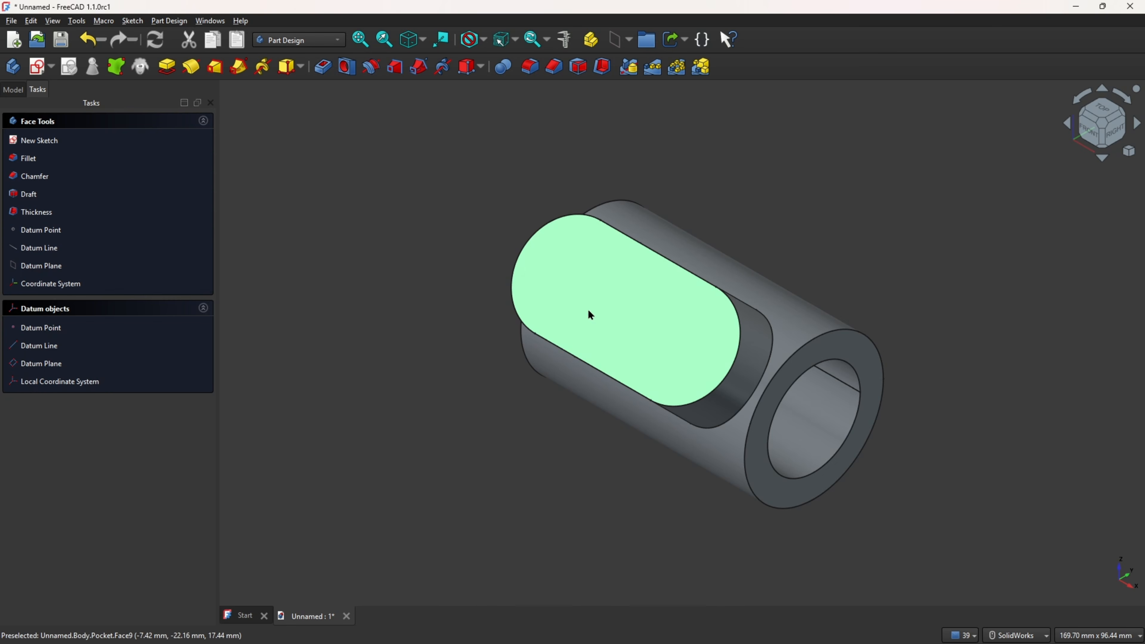
pyautogui.click(38, 67)
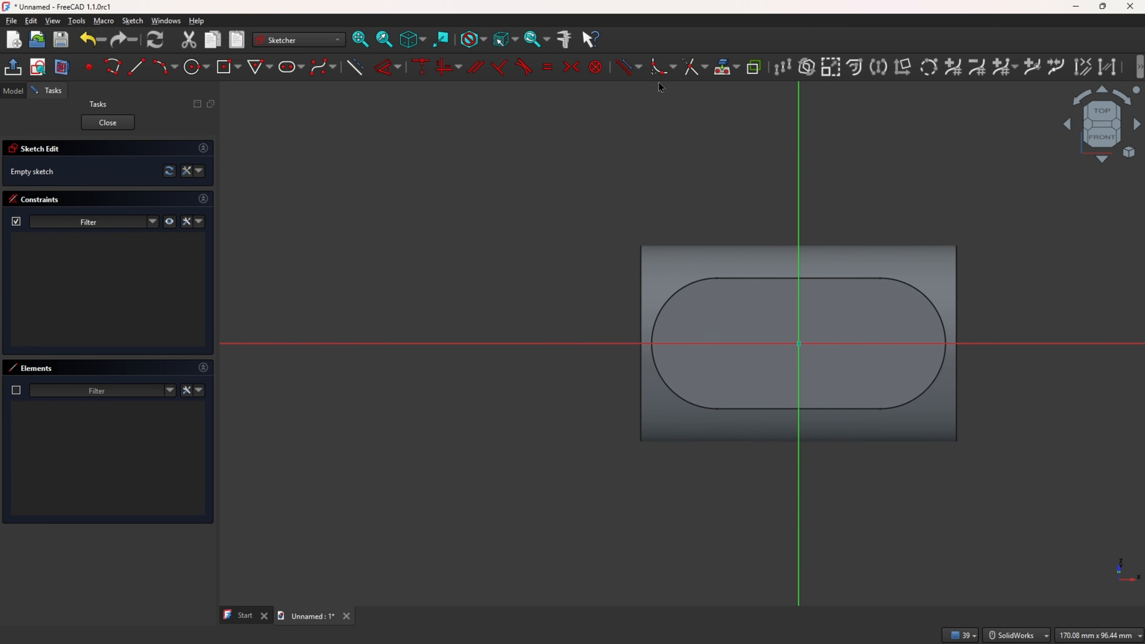
pyautogui.click(737, 69)
pyautogui.click(740, 88)
pyautogui.click(718, 309)
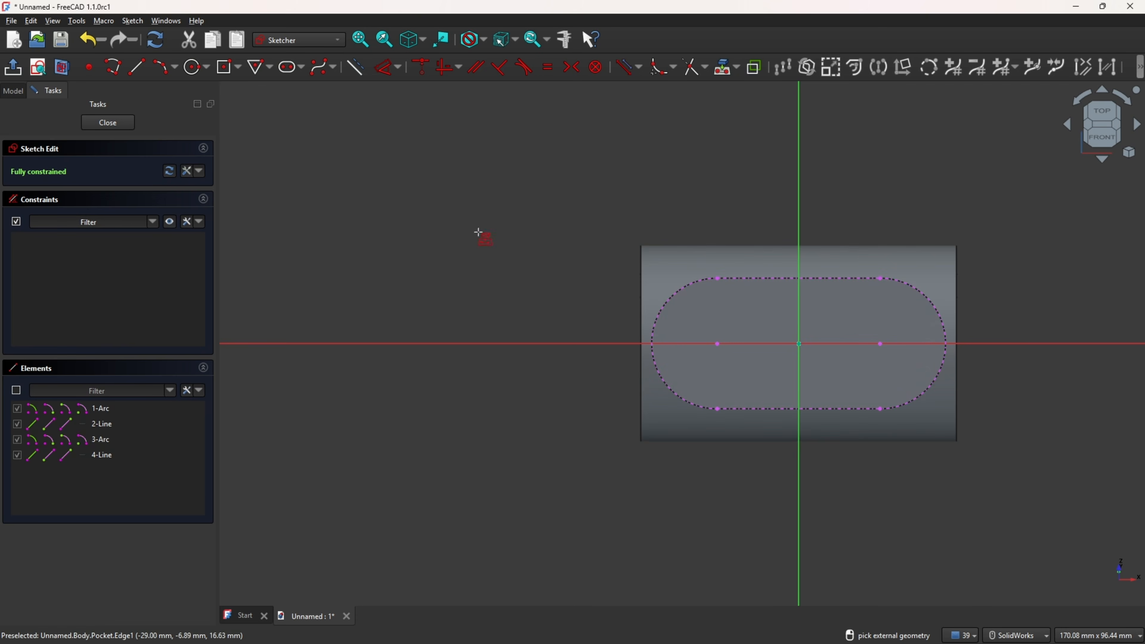
# Step: Draw two circles centered on the slot's arc centers and close the sketch
pyautogui.click(195, 67)
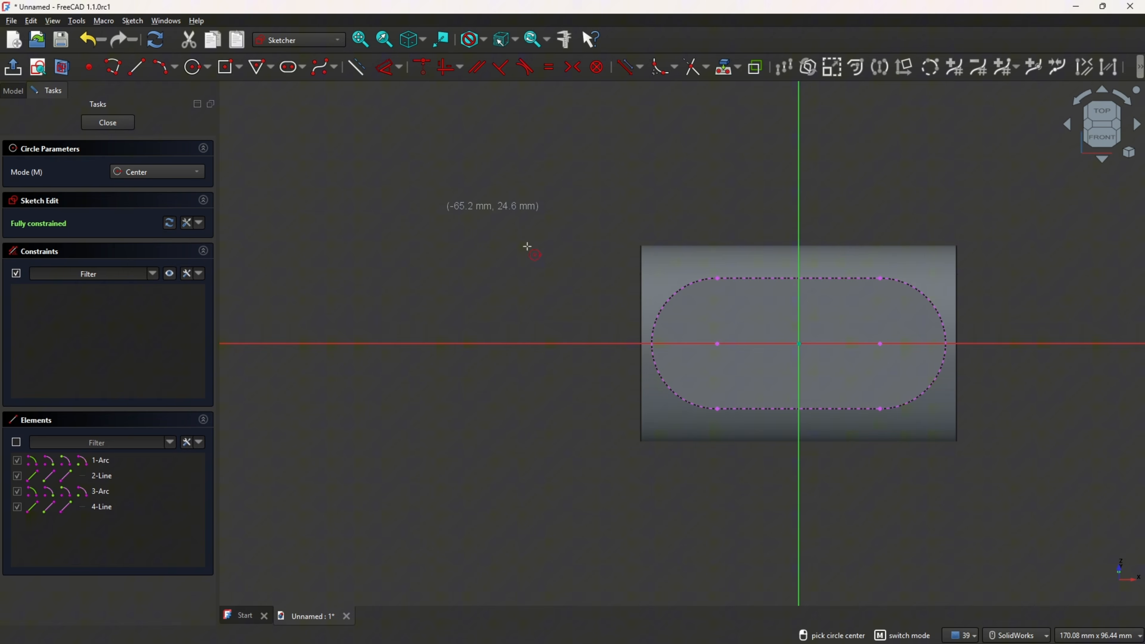
pyautogui.click(717, 344)
pyautogui.click(733, 329)
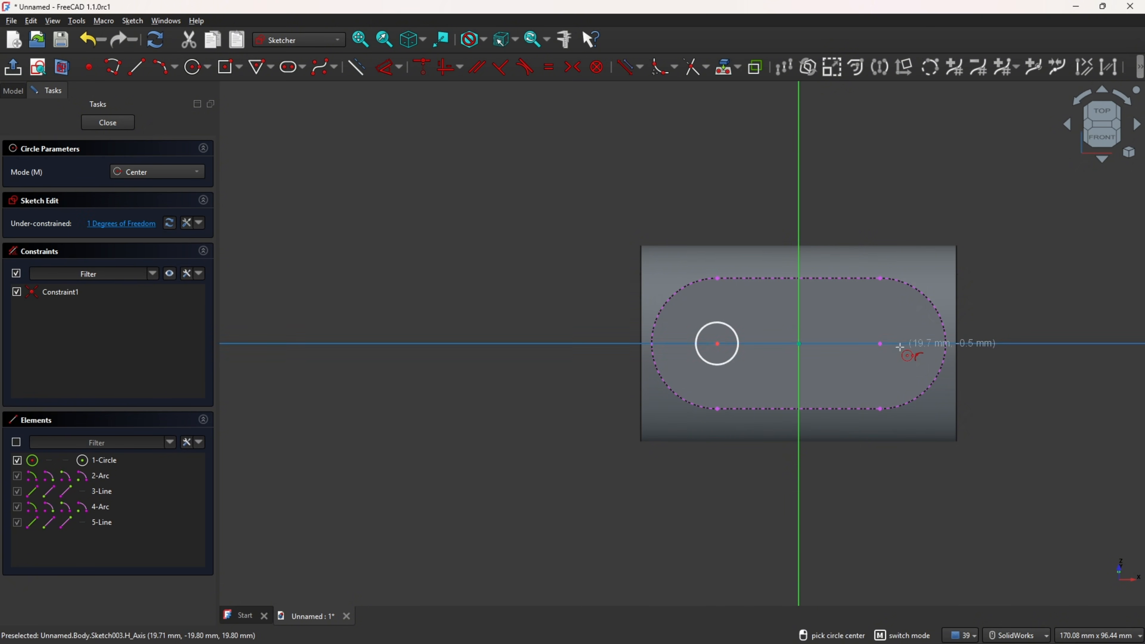
pyautogui.click(880, 343)
pyautogui.click(898, 325)
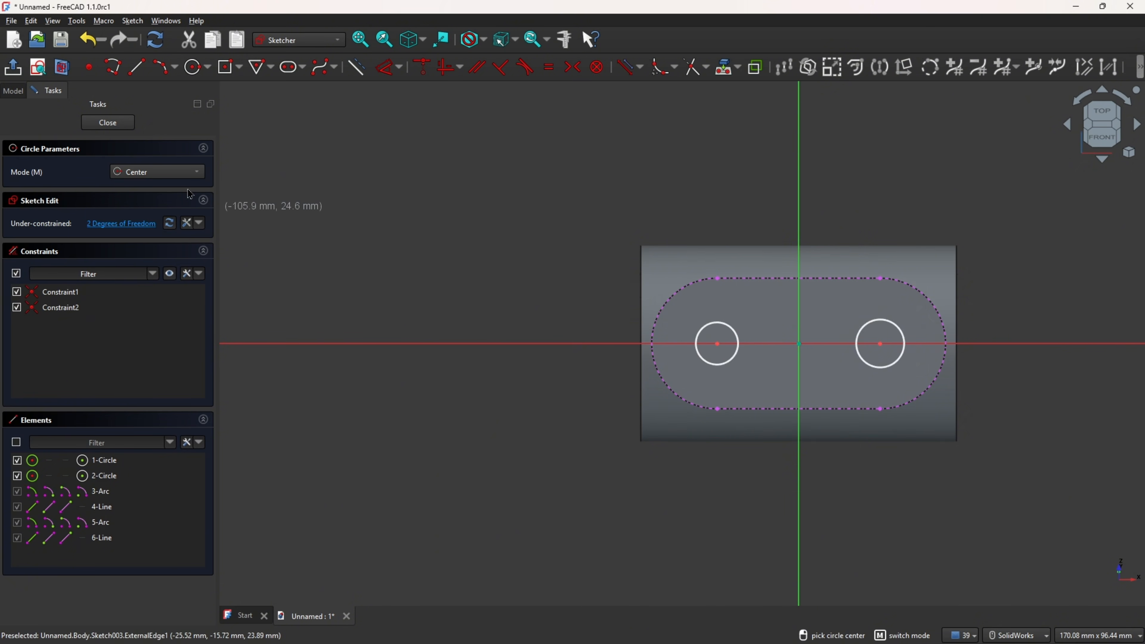
pyautogui.click(12, 70)
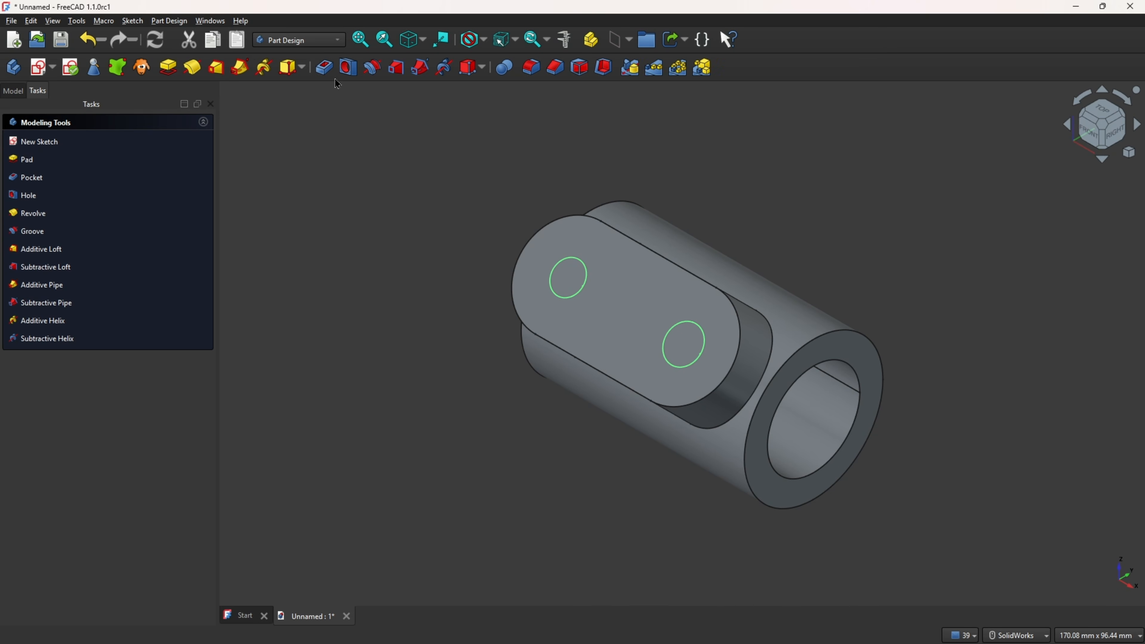
# Step: Create a Hole feature from the two circles and choose a head type
pyautogui.click(348, 69)
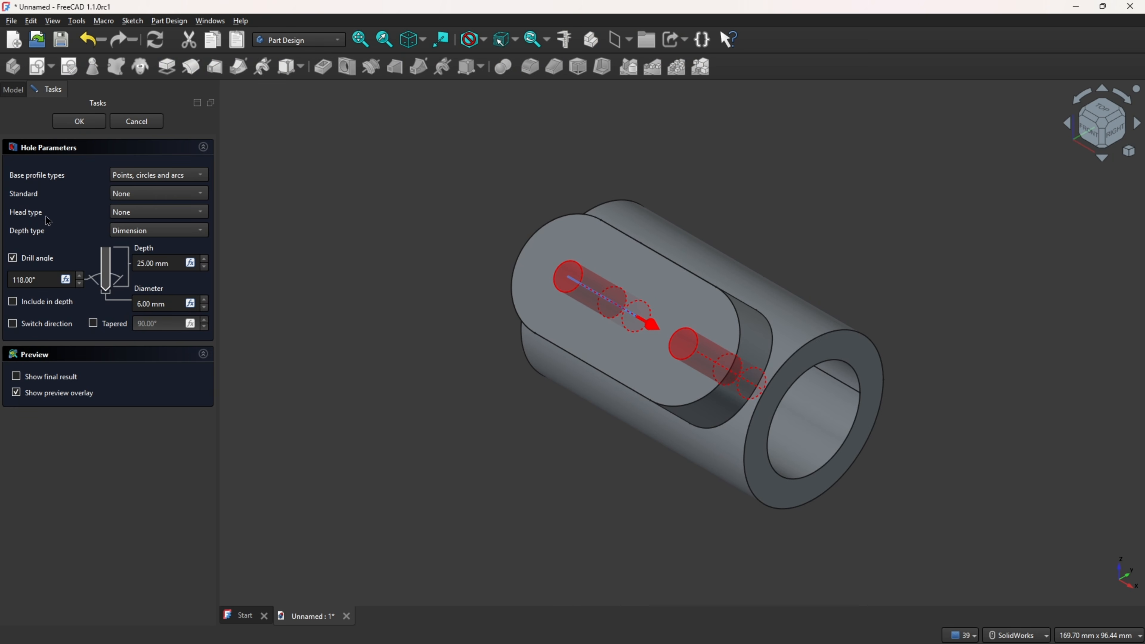
pyautogui.click(144, 212)
pyautogui.click(169, 226)
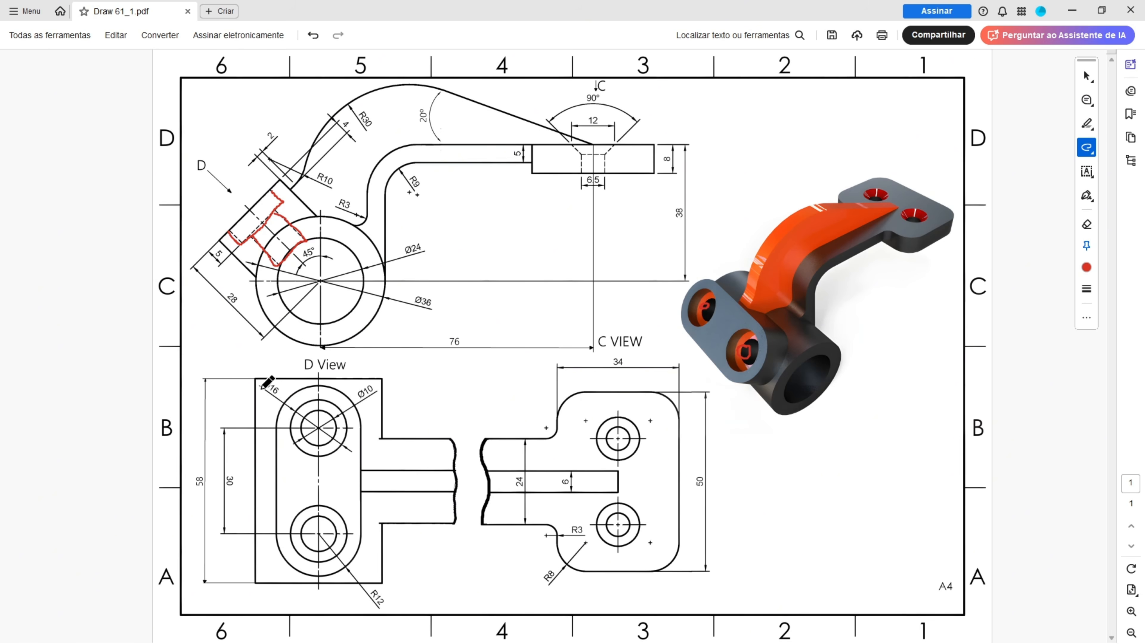
# Step: Mark the Ø16, Ø10 and 5 mm values on the drawing
pyautogui.moveTo(257, 391)
pyautogui.mouseDown()
pyautogui.moveTo(285, 396)
pyautogui.moveTo(263, 372)
pyautogui.moveTo(252, 391)
pyautogui.mouseUp()
pyautogui.moveTo(201, 249)
pyautogui.mouseDown()
pyautogui.moveTo(221, 265)
pyautogui.moveTo(231, 247)
pyautogui.moveTo(212, 245)
pyautogui.mouseUp()
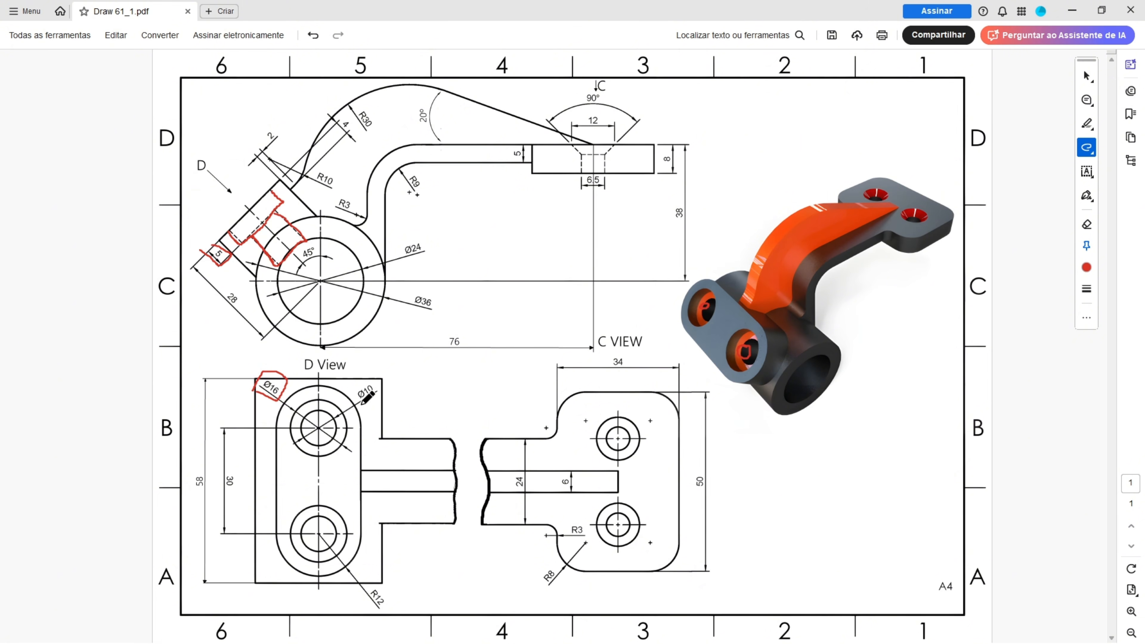
pyautogui.moveTo(378, 387)
pyautogui.mouseDown()
pyautogui.moveTo(355, 381)
pyautogui.moveTo(361, 404)
pyautogui.moveTo(377, 392)
pyautogui.mouseUp()
pyautogui.moveTo(300, 264); pyautogui.dragTo(310, 274)
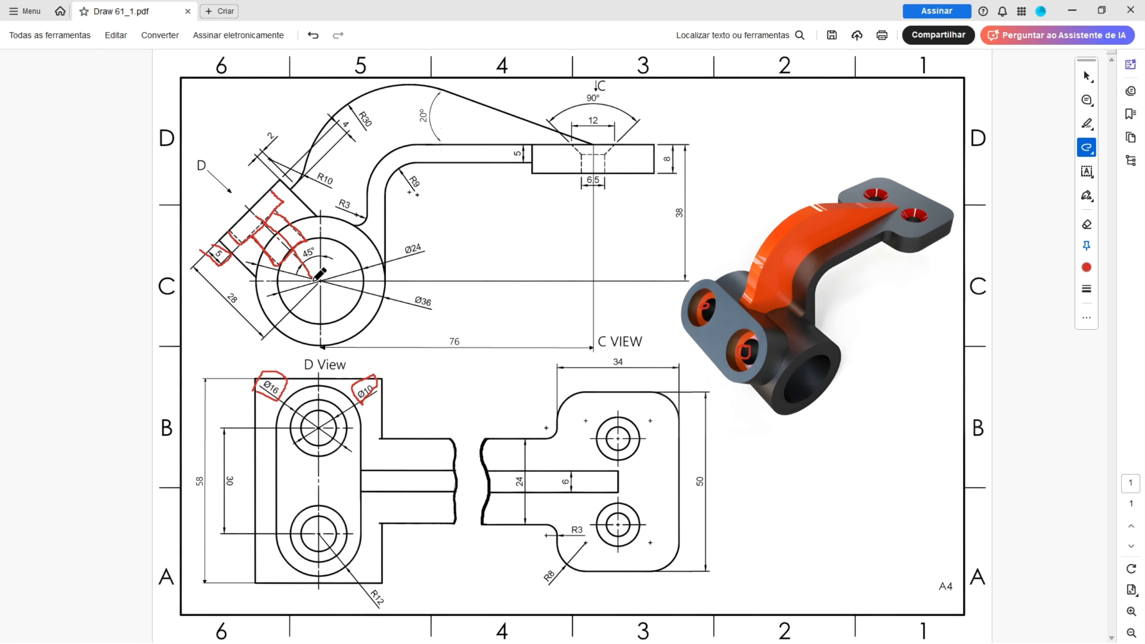
# Step: Set the counterbore hole to 16 mm head diameter, 5 mm head depth, 28 mm depth and 10 mm diameter, and confirm
pyautogui.moveTo(232, 284)
pyautogui.mouseDown()
pyautogui.moveTo(251, 308)
pyautogui.moveTo(231, 285)
pyautogui.mouseUp()
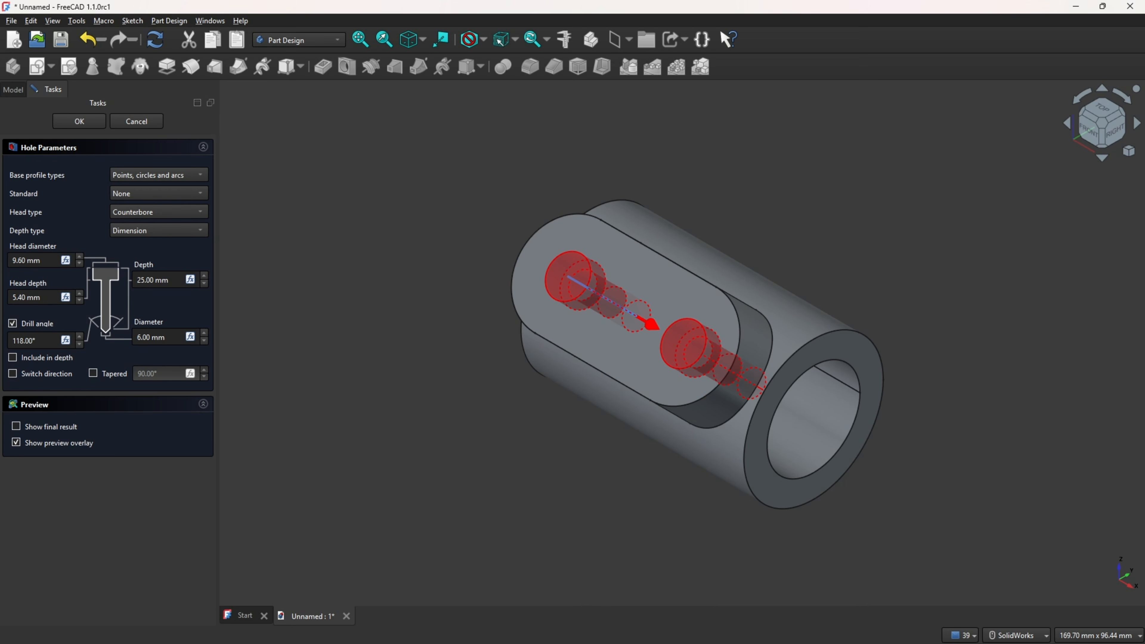
pyautogui.click(47, 260)
pyautogui.write('16')
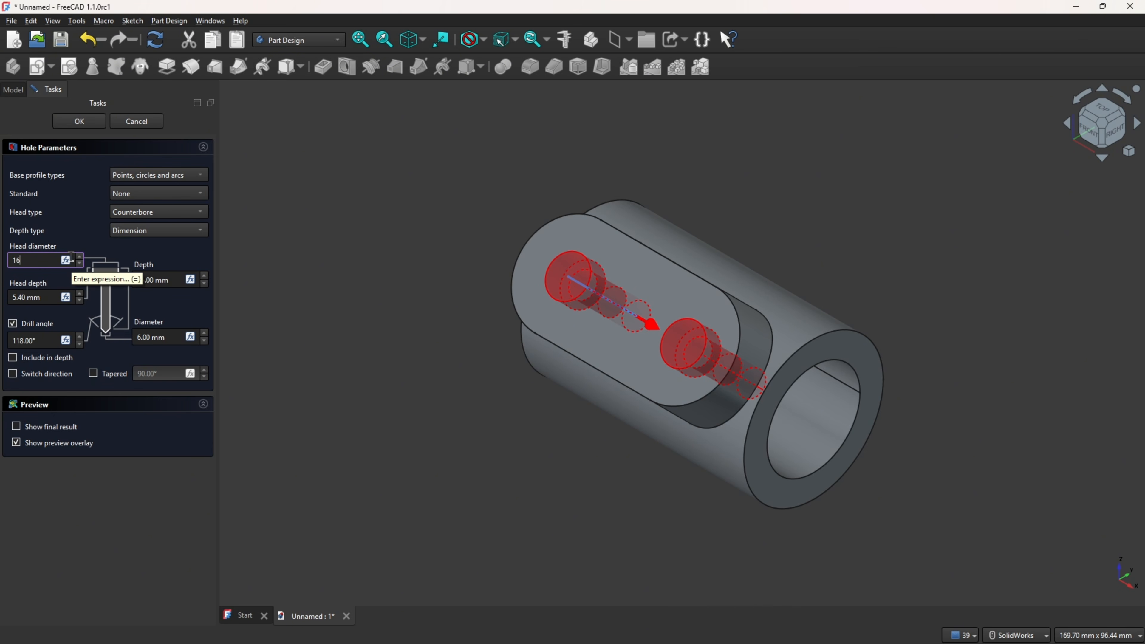
pyautogui.click(59, 217)
pyautogui.click(53, 300)
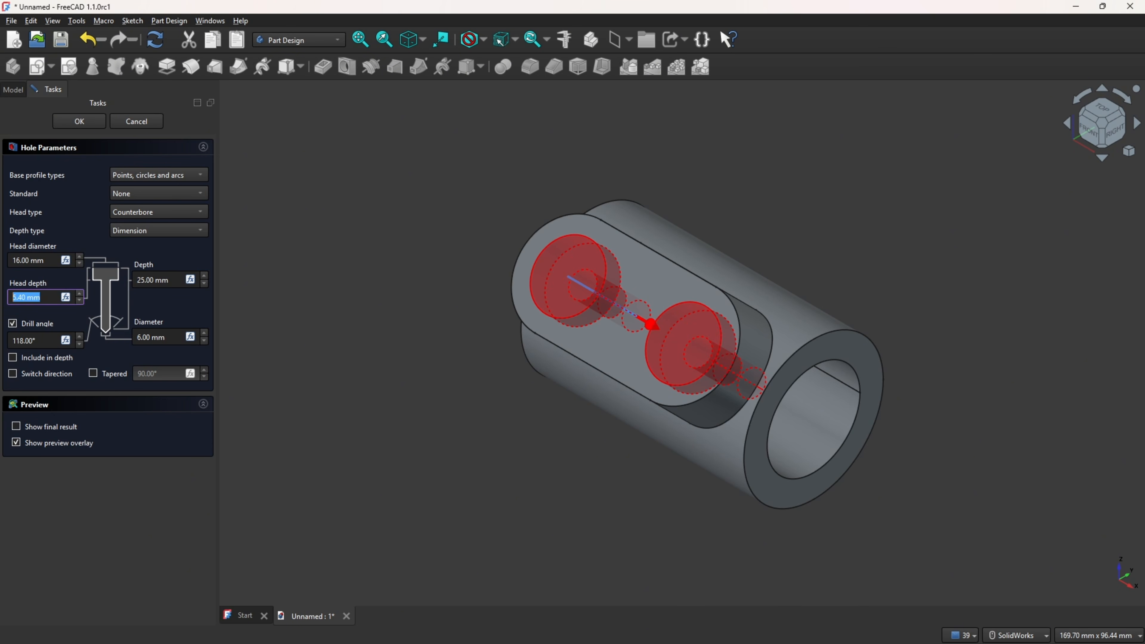
pyautogui.write('5')
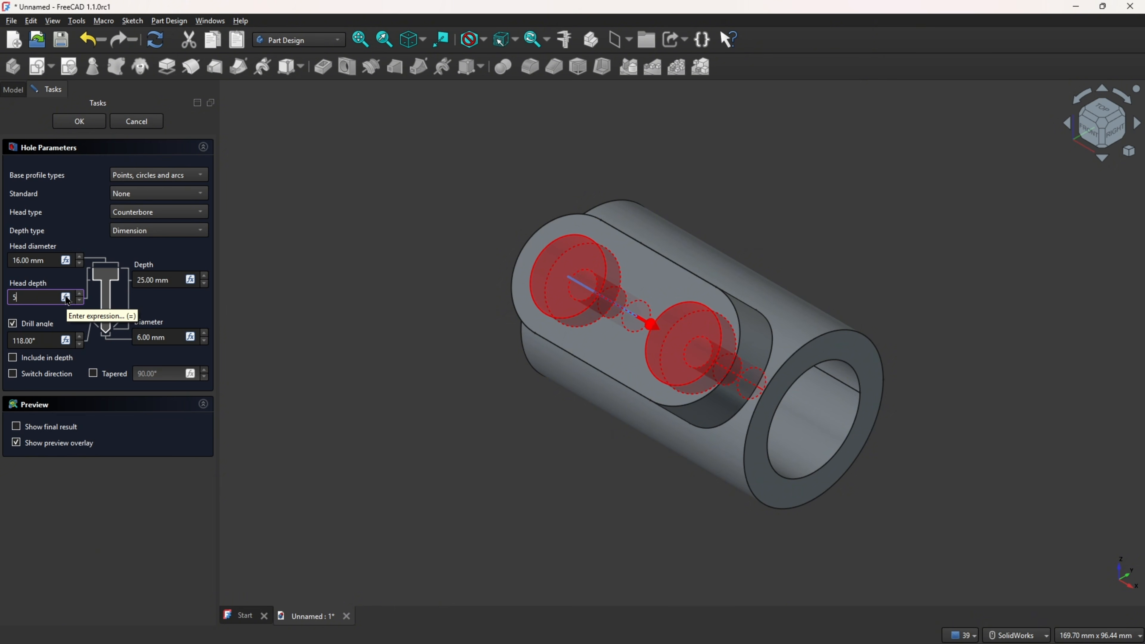
pyautogui.click(177, 278)
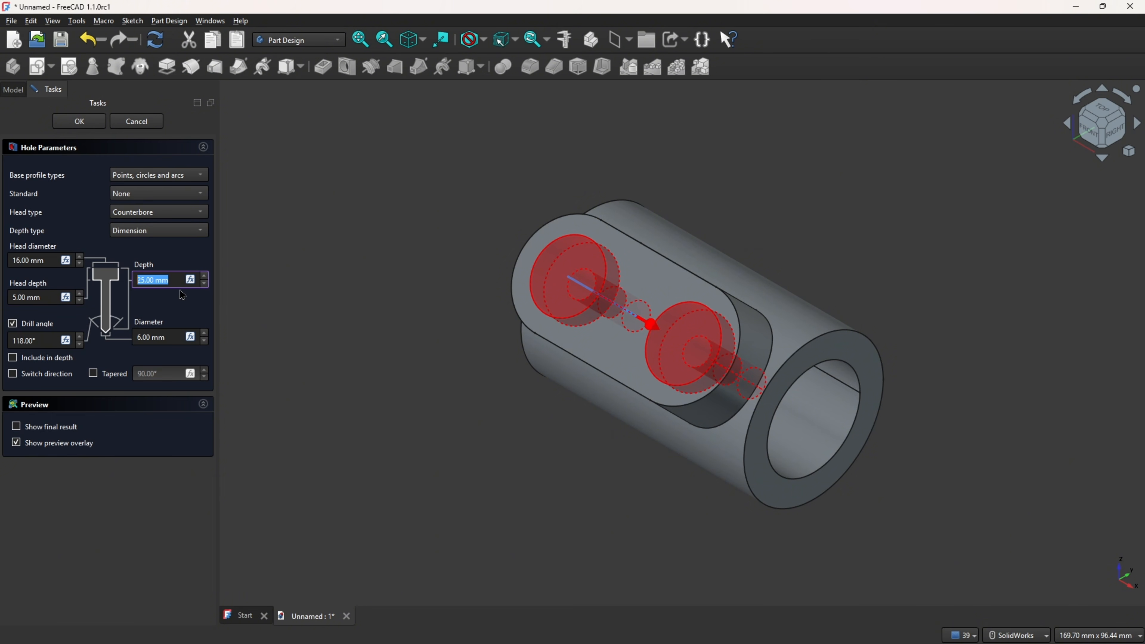
pyautogui.write('28')
pyautogui.click(168, 334)
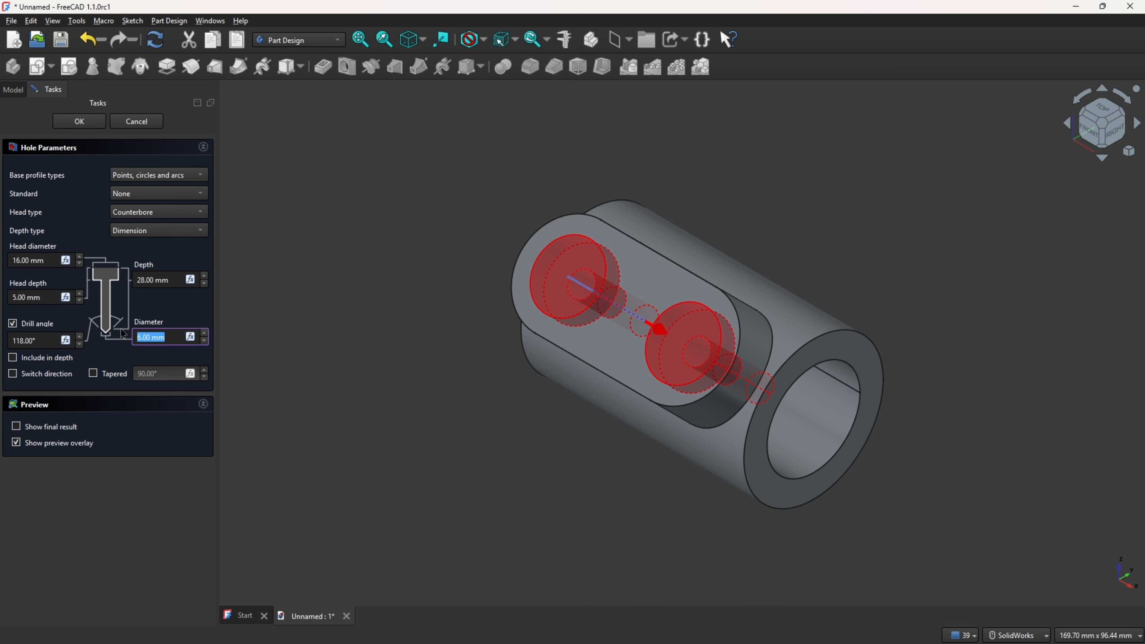
pyautogui.write('10')
pyautogui.click(172, 296)
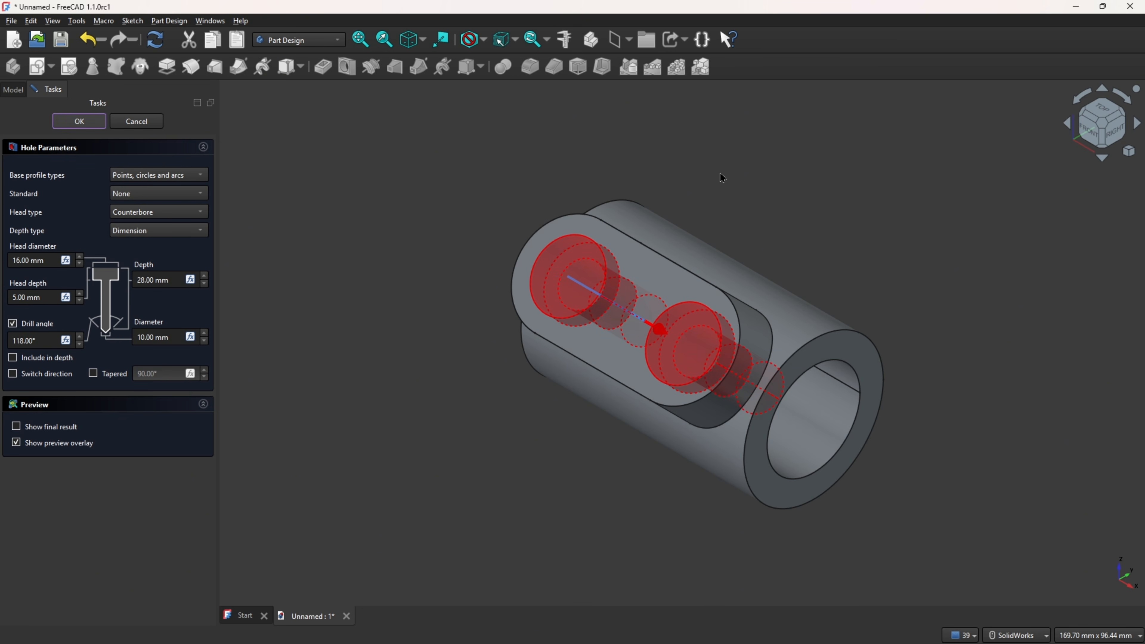
pyautogui.press('Return')
# Step: Mark the 28 mm value and the cylinder's outer arc on the drawing
pyautogui.moveTo(714, 182); pyautogui.dragTo(858, 186, button='middle')
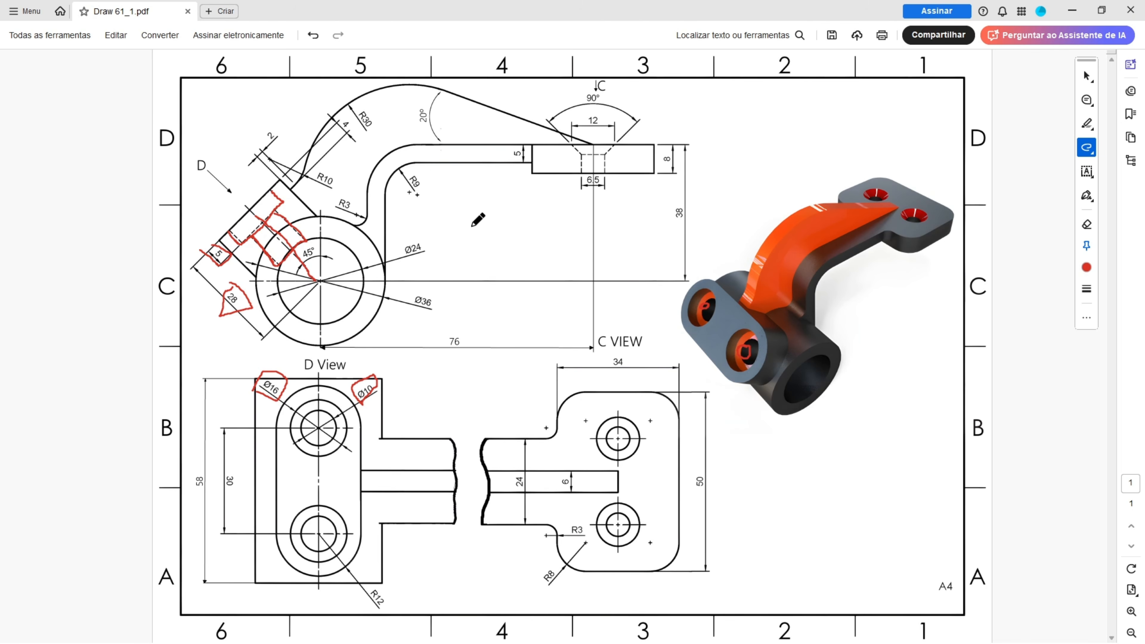
pyautogui.moveTo(385, 275)
pyautogui.mouseDown()
pyautogui.moveTo(389, 198)
pyautogui.moveTo(451, 165)
pyautogui.moveTo(590, 156)
pyautogui.moveTo(575, 145)
pyautogui.moveTo(409, 146)
pyautogui.moveTo(379, 181)
pyautogui.moveTo(368, 239)
pyautogui.mouseUp()
pyautogui.hotkey('ctrl', 'z')
pyautogui.moveTo(318, 218); pyautogui.dragTo(372, 239)
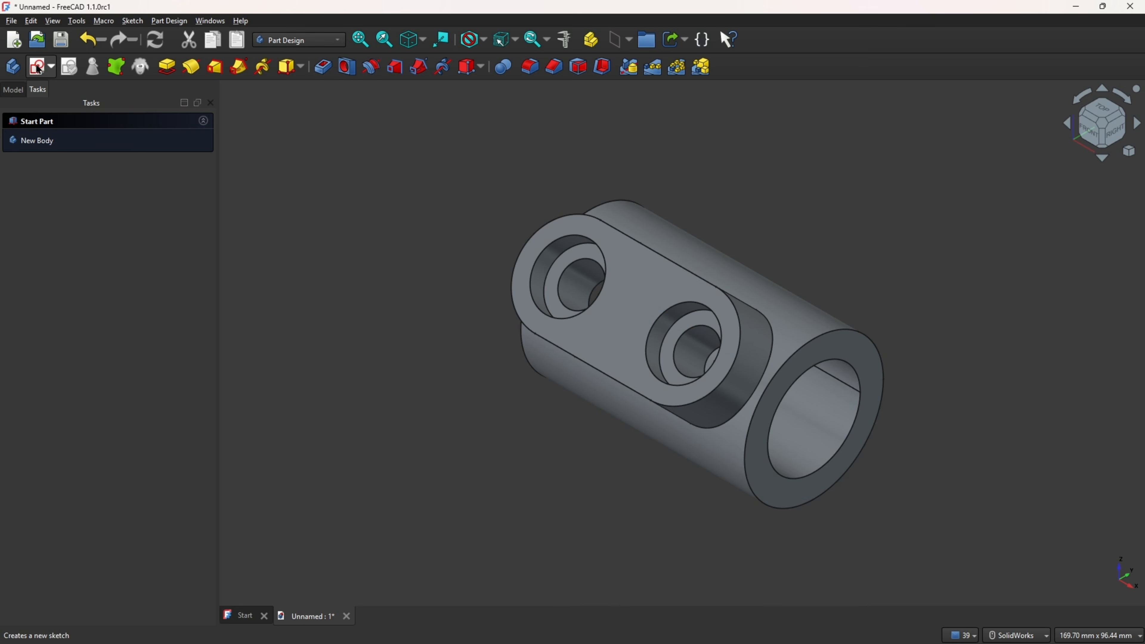
# Step: Create a new sketch on the YZ plane and project the cylinder's outer circle as external geometry
pyautogui.click(38, 68)
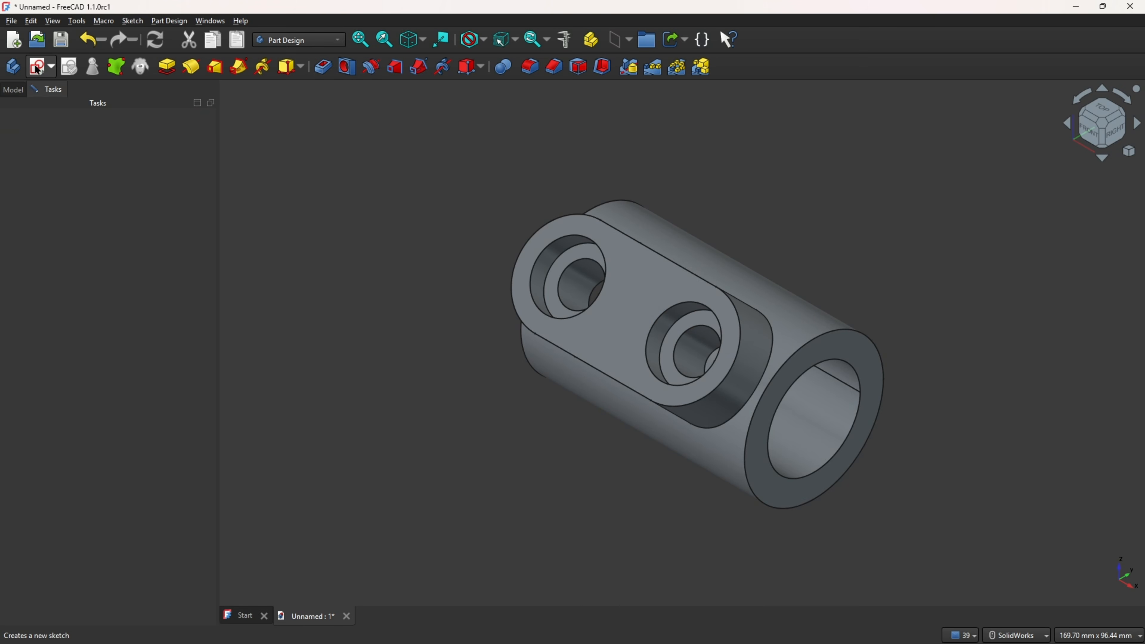
pyautogui.scroll(-3, 677, 357)
pyautogui.moveTo(891, 379); pyautogui.dragTo(757, 311, button='middle')
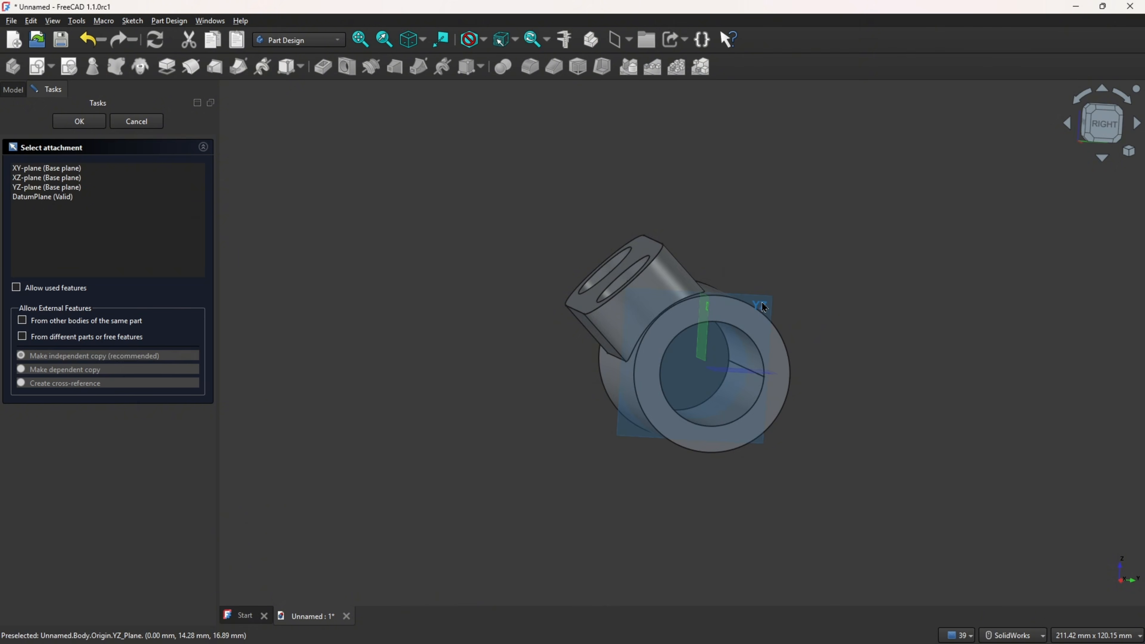
pyautogui.click(764, 307)
pyautogui.click(736, 68)
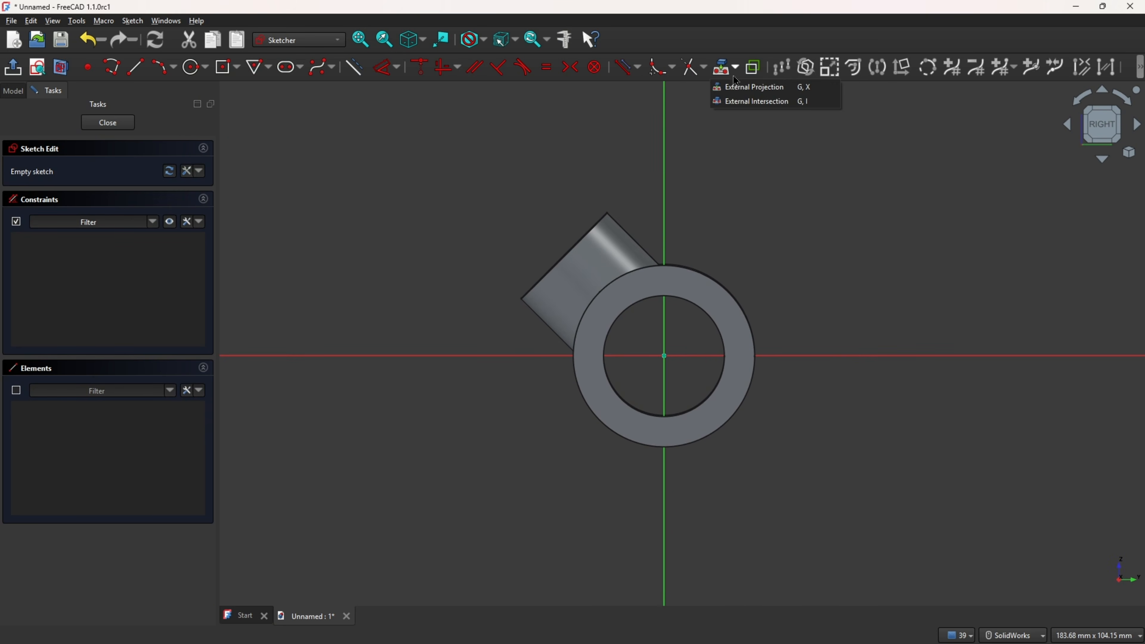
pyautogui.click(742, 86)
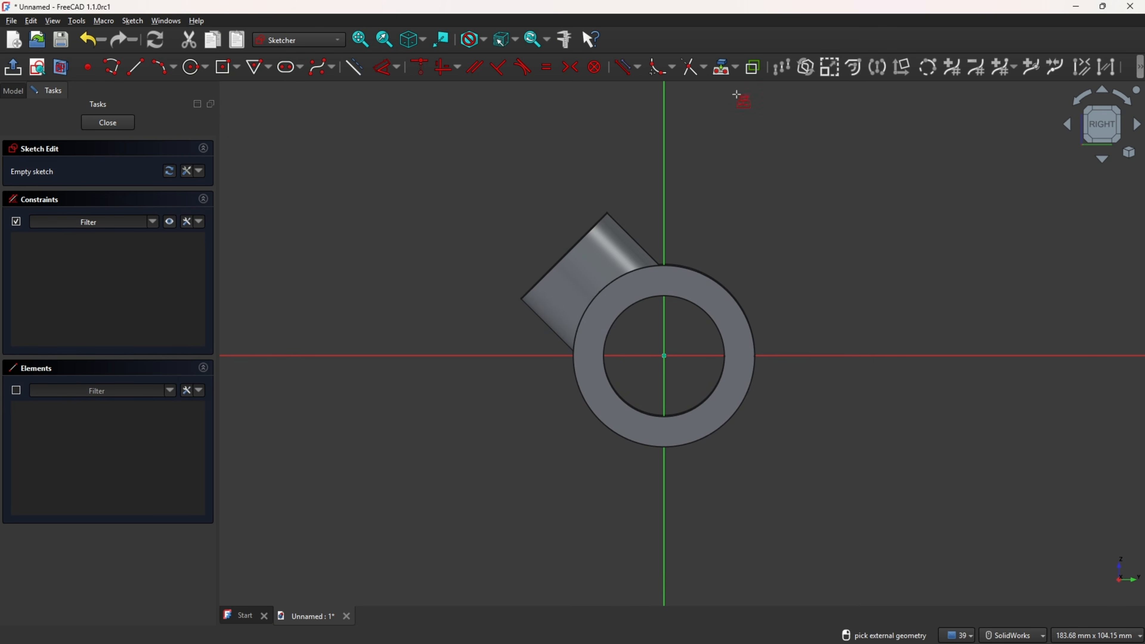
pyautogui.click(734, 301)
pyautogui.scroll(1, 811, 253)
pyautogui.click(64, 69)
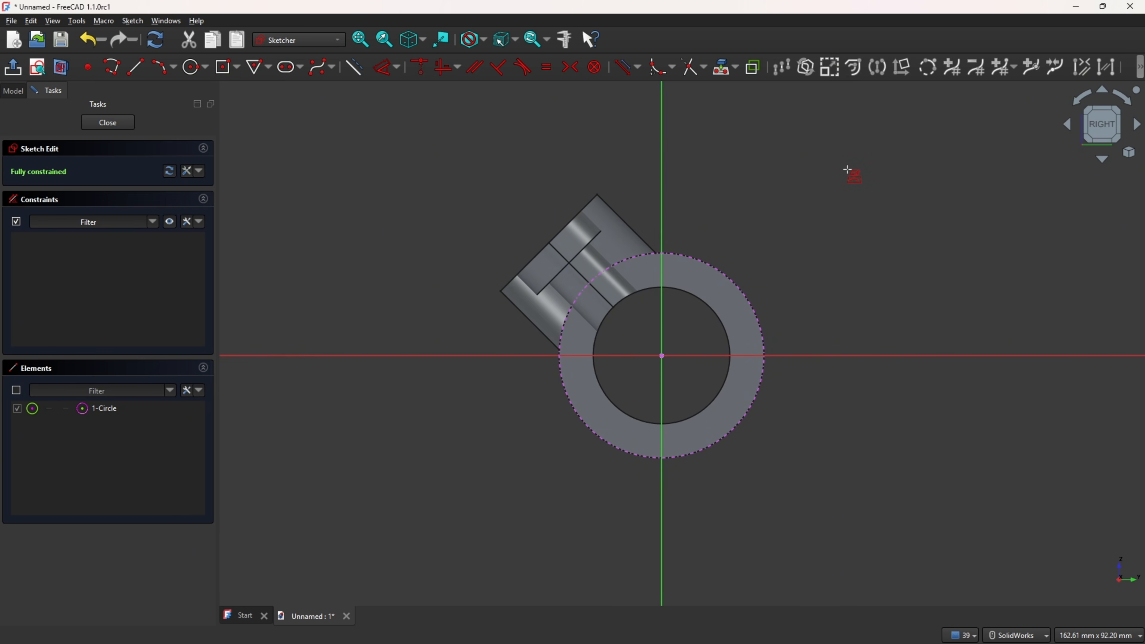
pyautogui.keyDown('ctrl'); pyautogui.moveTo(867, 176); pyautogui.dragTo(723, 237, button='middle'); pyautogui.keyUp('ctrl')
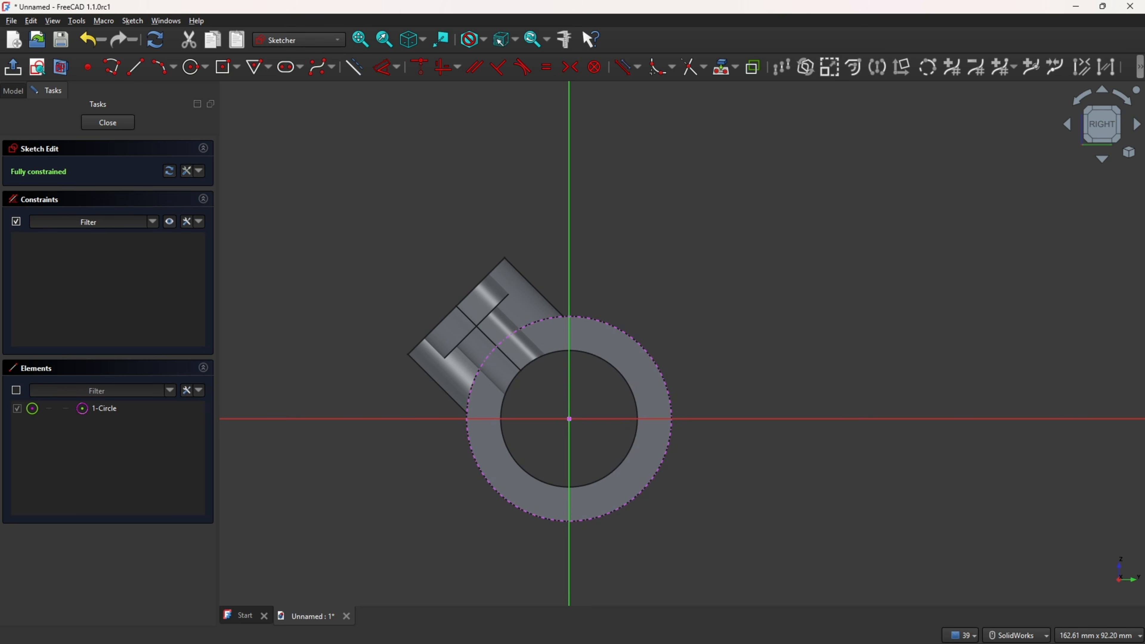
# Step: Mark the arm's upper outline running to the top flange on the drawing
pyautogui.hotkey('alt', 'Tab')
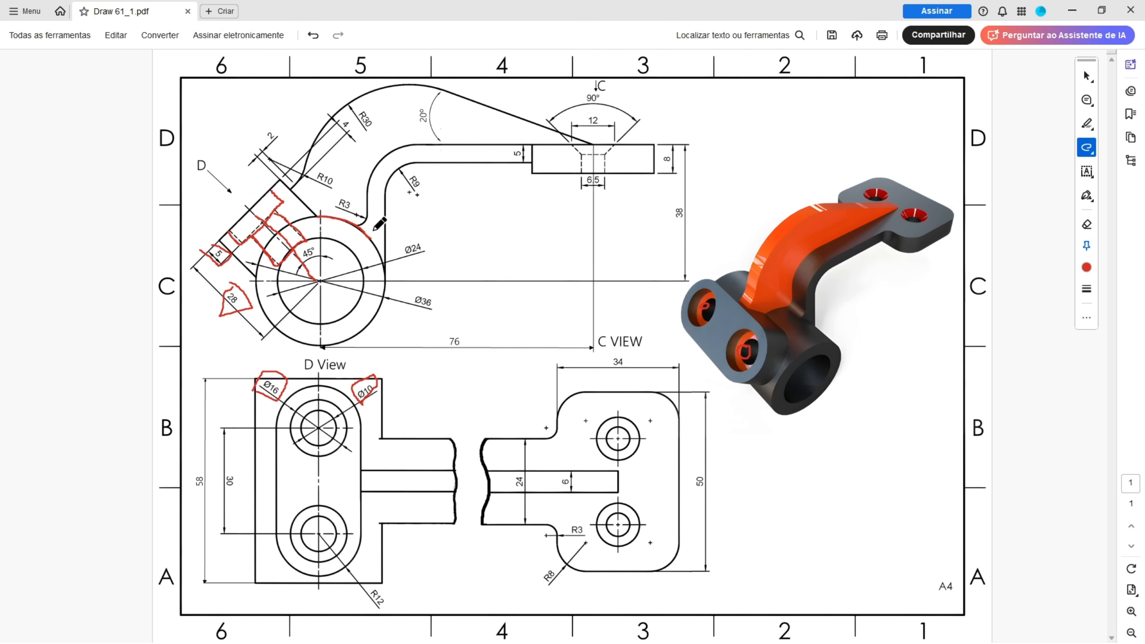
pyautogui.moveTo(370, 243); pyautogui.dragTo(365, 190)
pyautogui.moveTo(395, 149); pyautogui.dragTo(594, 145)
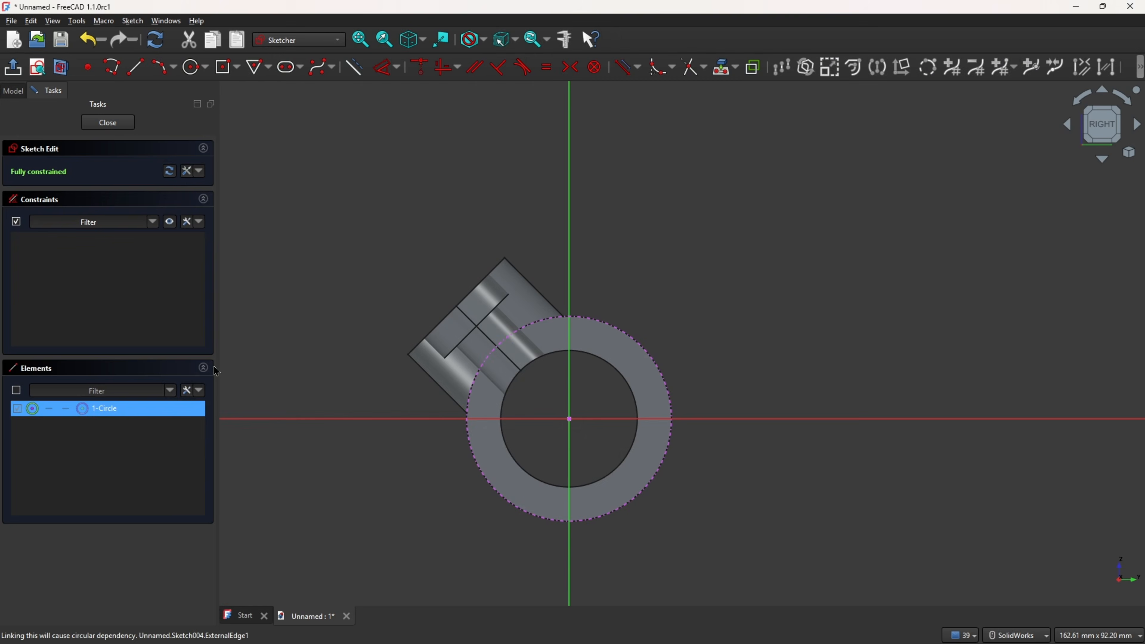
# Step: Draw a vertical line up from the projected circle and a horizontal line to the right, filleting their corner
pyautogui.click(135, 68)
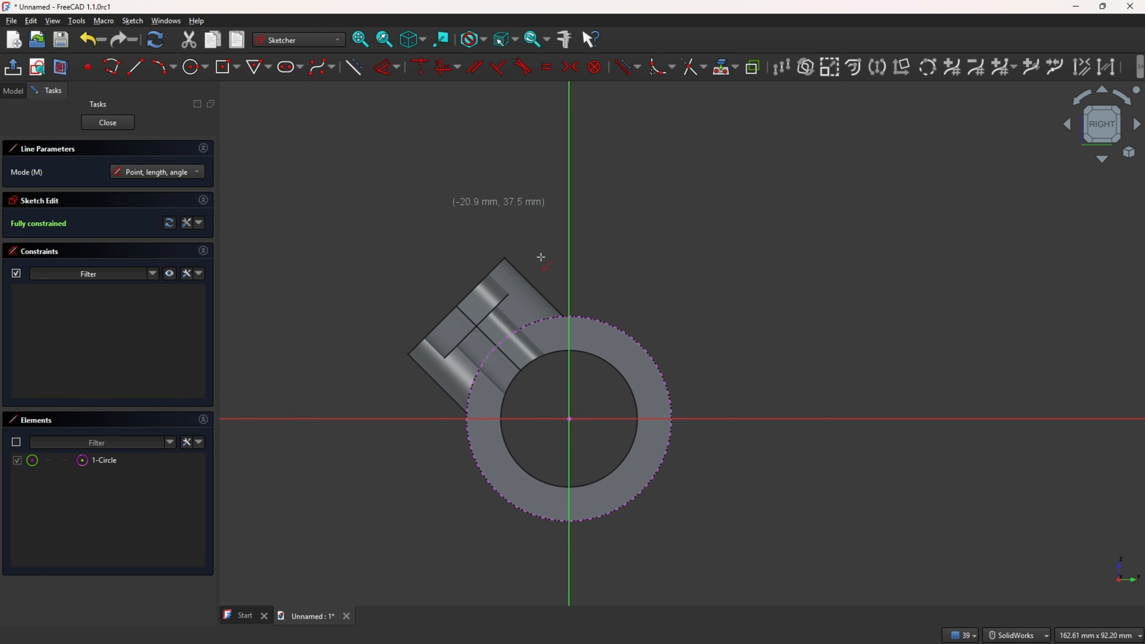
pyautogui.click(657, 363)
pyautogui.click(656, 199)
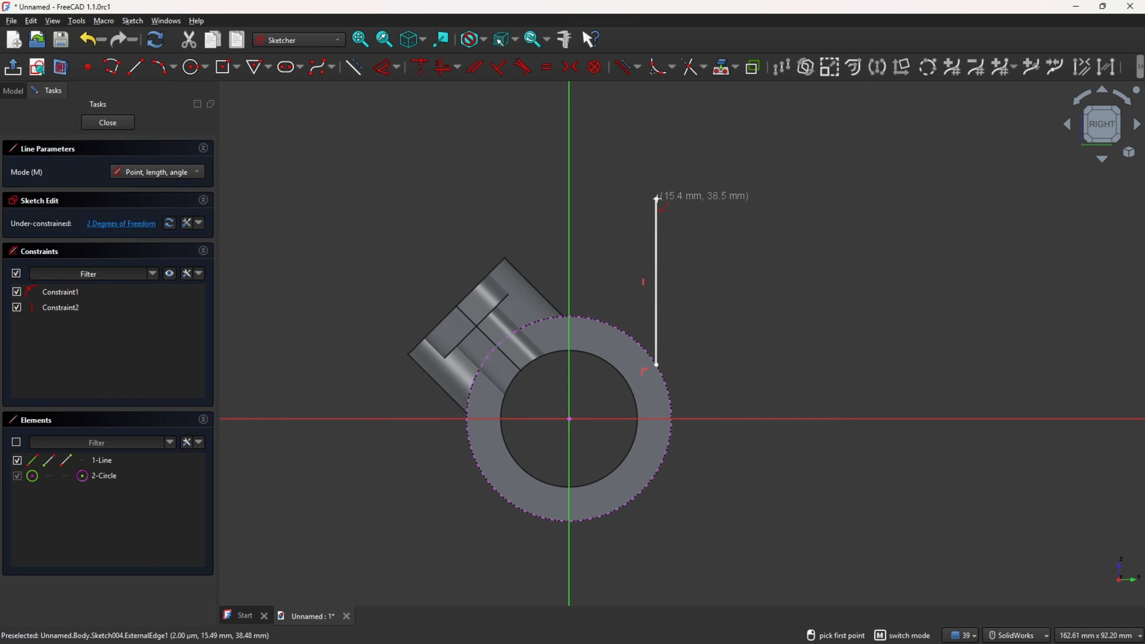
pyautogui.click(657, 199)
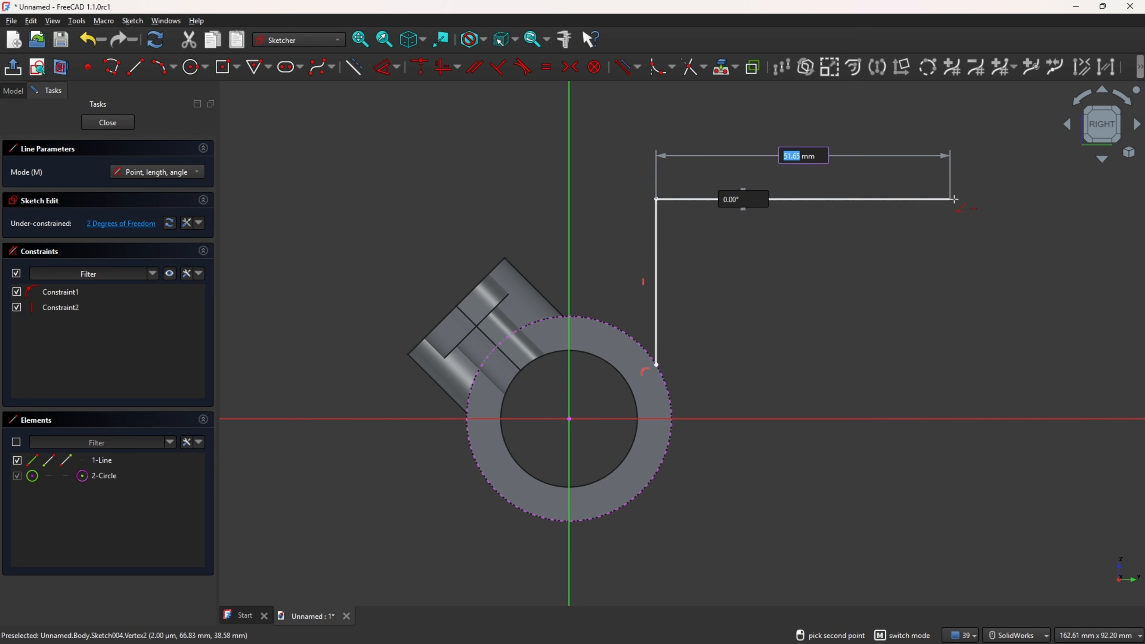
pyautogui.click(962, 199)
pyautogui.click(662, 66)
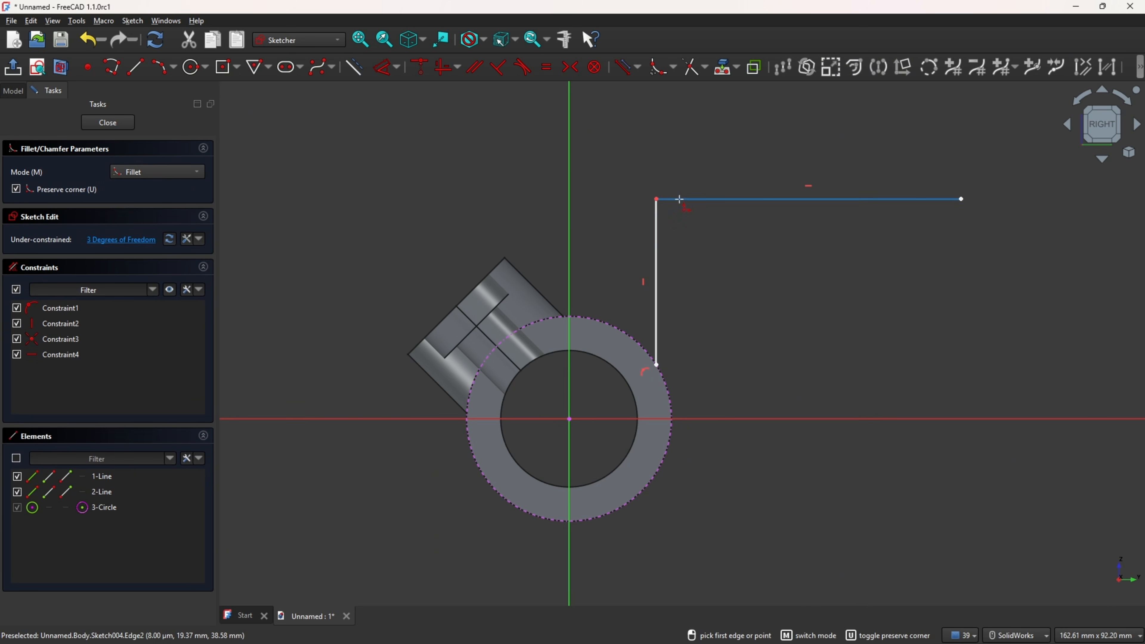
pyautogui.click(656, 199)
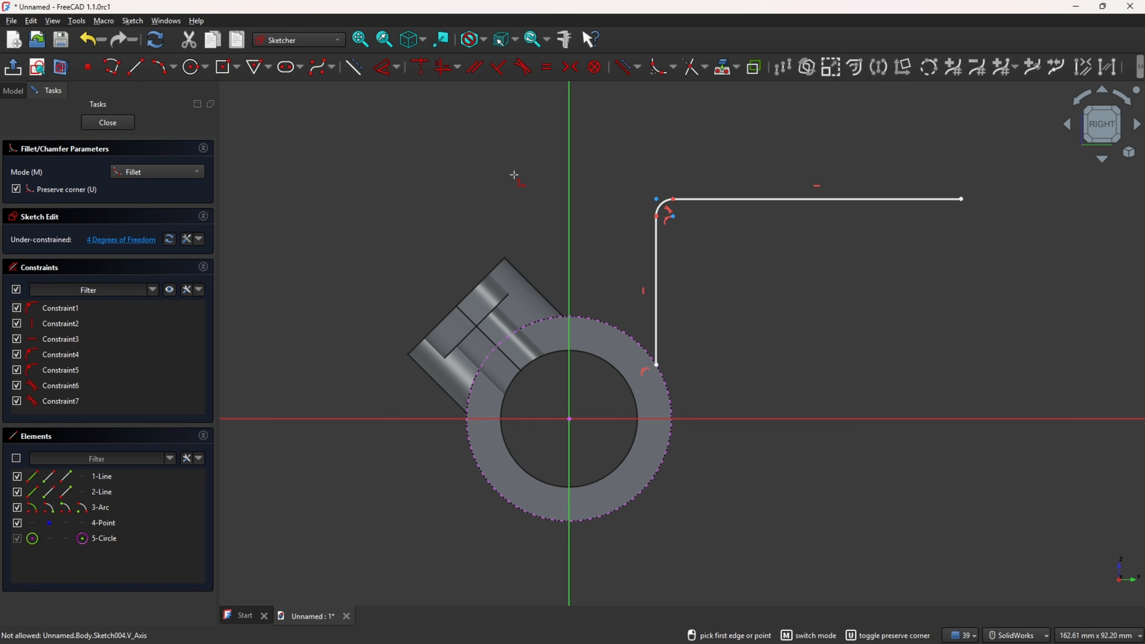
# Step: Mark the 38 and 76 mm dimensions on the drawing
pyautogui.click(384, 68)
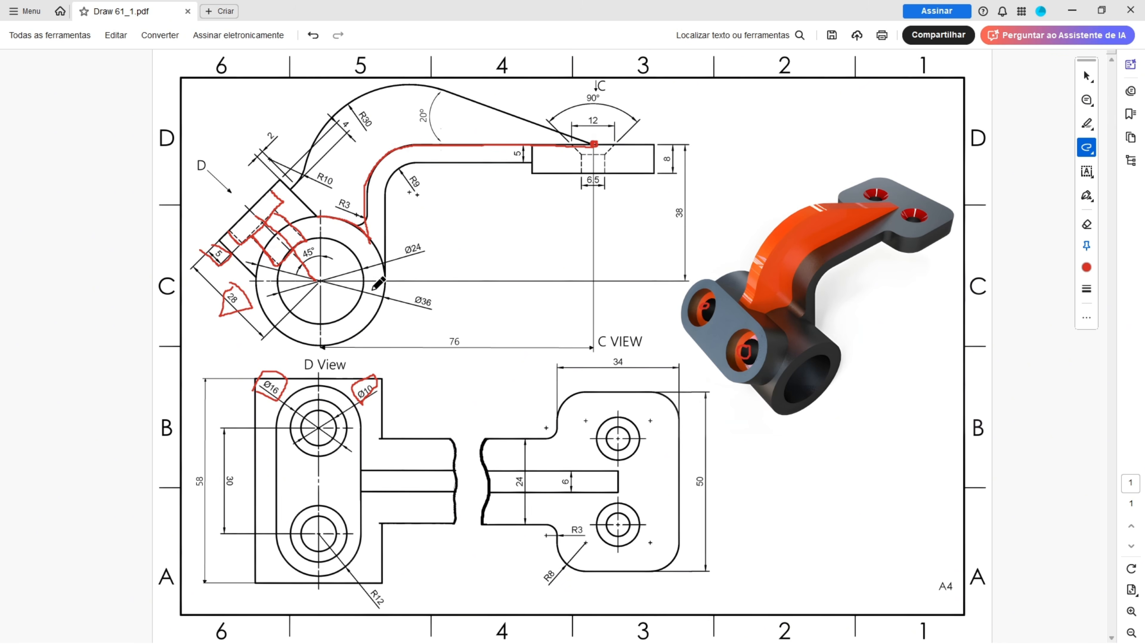
pyautogui.click(320, 280)
pyautogui.moveTo(666, 204)
pyautogui.mouseDown()
pyautogui.moveTo(668, 220)
pyautogui.moveTo(691, 225)
pyautogui.mouseUp()
pyautogui.moveTo(442, 326)
pyautogui.mouseDown()
pyautogui.moveTo(466, 356)
pyautogui.moveTo(428, 334)
pyautogui.mouseUp()
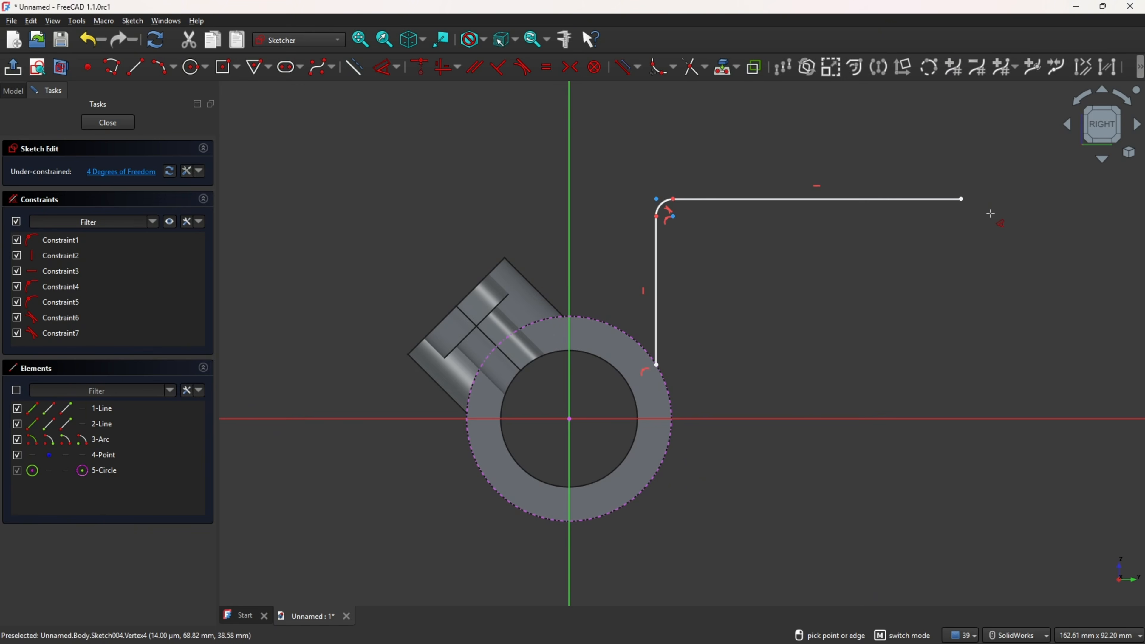
# Step: Dimension the horizontal line's right end 38 mm above and 76 mm to the right of the origin
pyautogui.click(965, 199)
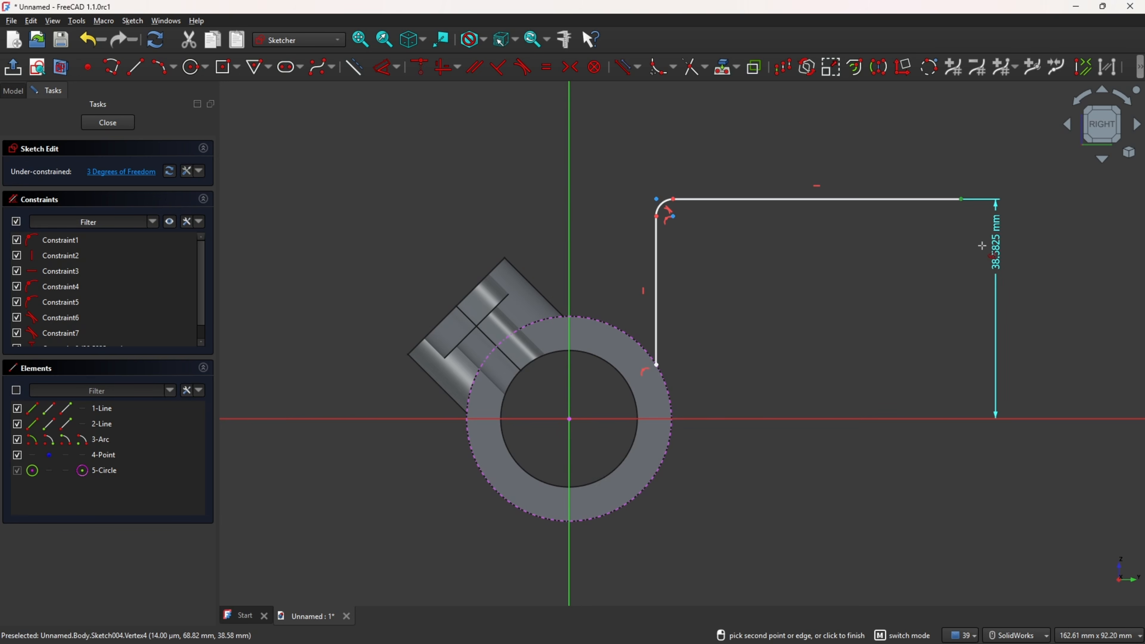
pyautogui.click(1026, 293)
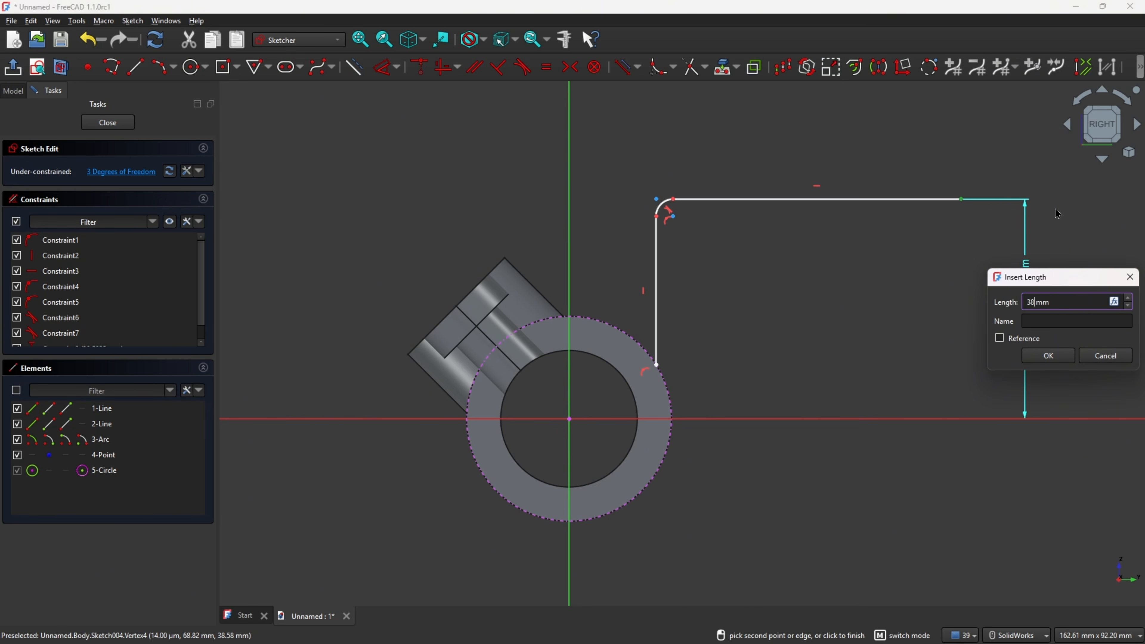
pyautogui.press('Return')
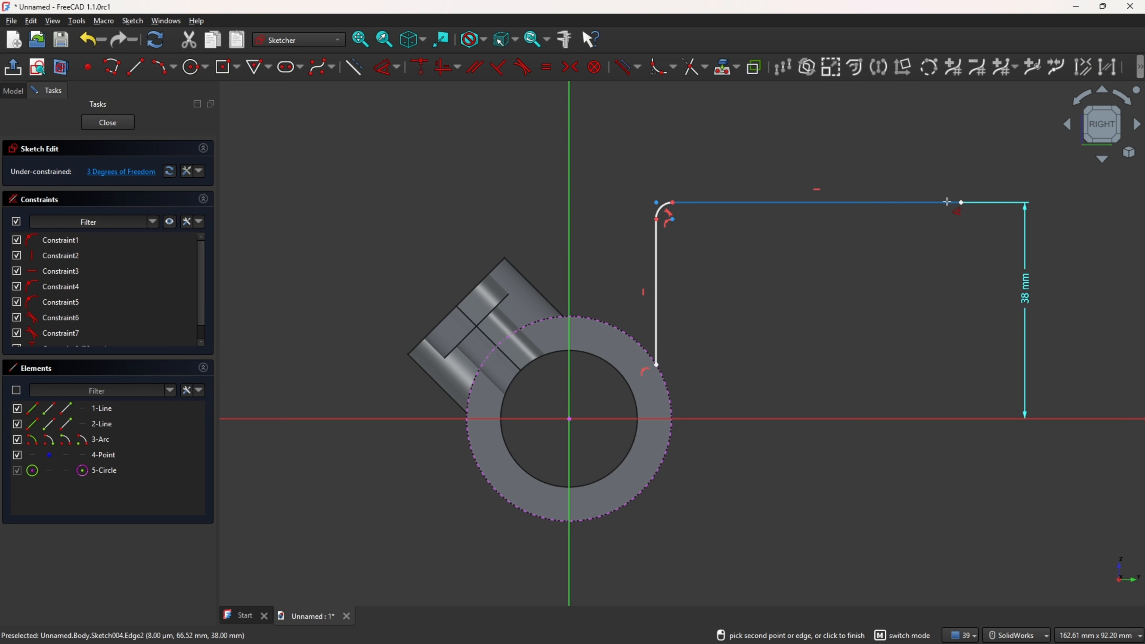
pyautogui.click(961, 202)
pyautogui.click(749, 582)
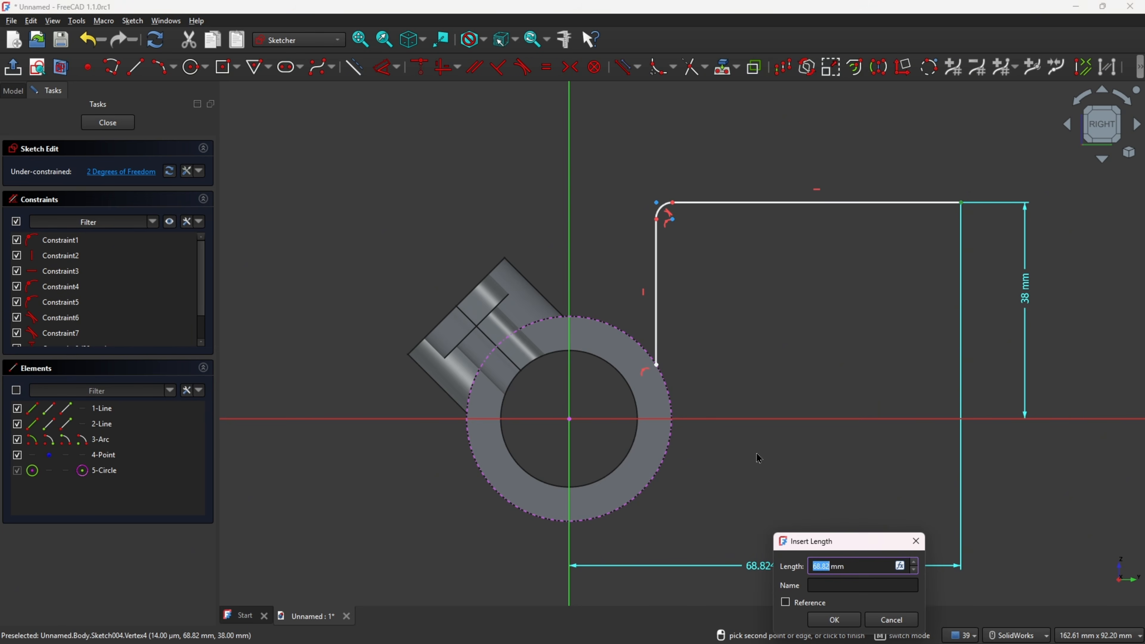
pyautogui.press('Return')
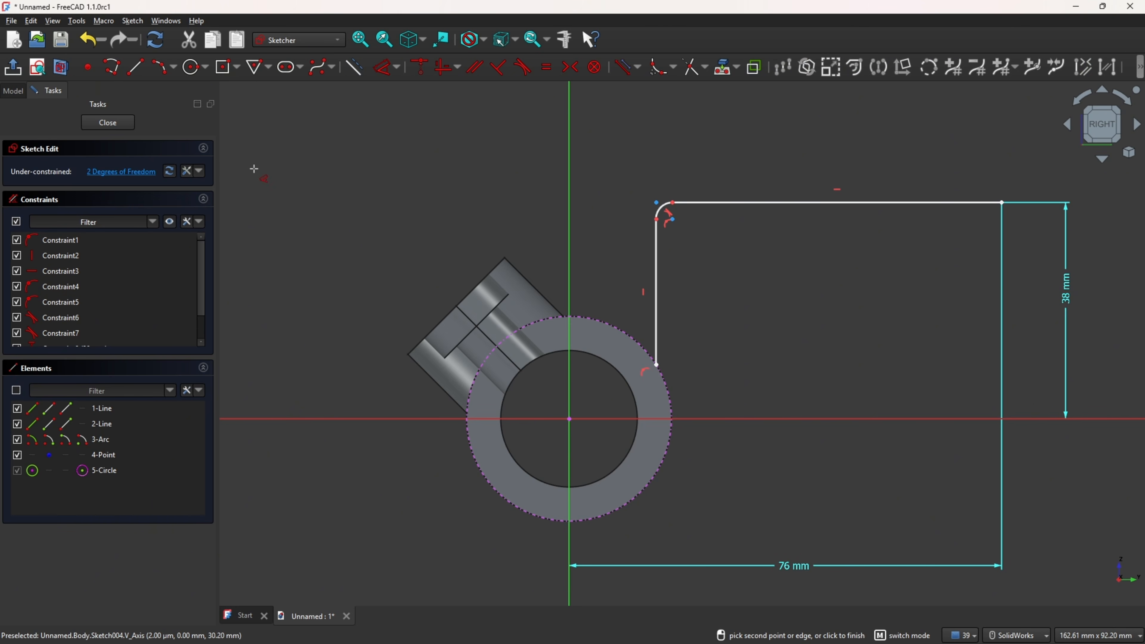
# Step: Mark the arm's lower outline from the flange down to the cylinder on the drawing
pyautogui.click(137, 73)
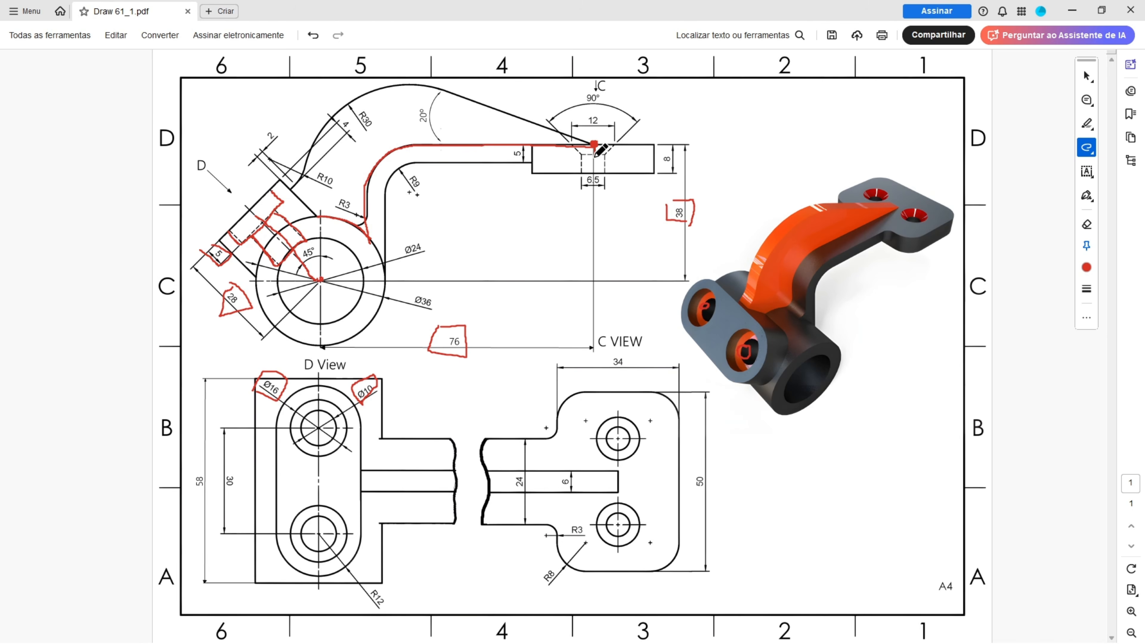
pyautogui.moveTo(591, 165)
pyautogui.mouseDown()
pyautogui.moveTo(594, 145)
pyautogui.moveTo(585, 165)
pyautogui.moveTo(404, 166)
pyautogui.moveTo(419, 187)
pyautogui.moveTo(385, 237)
pyautogui.moveTo(385, 281)
pyautogui.mouseUp()
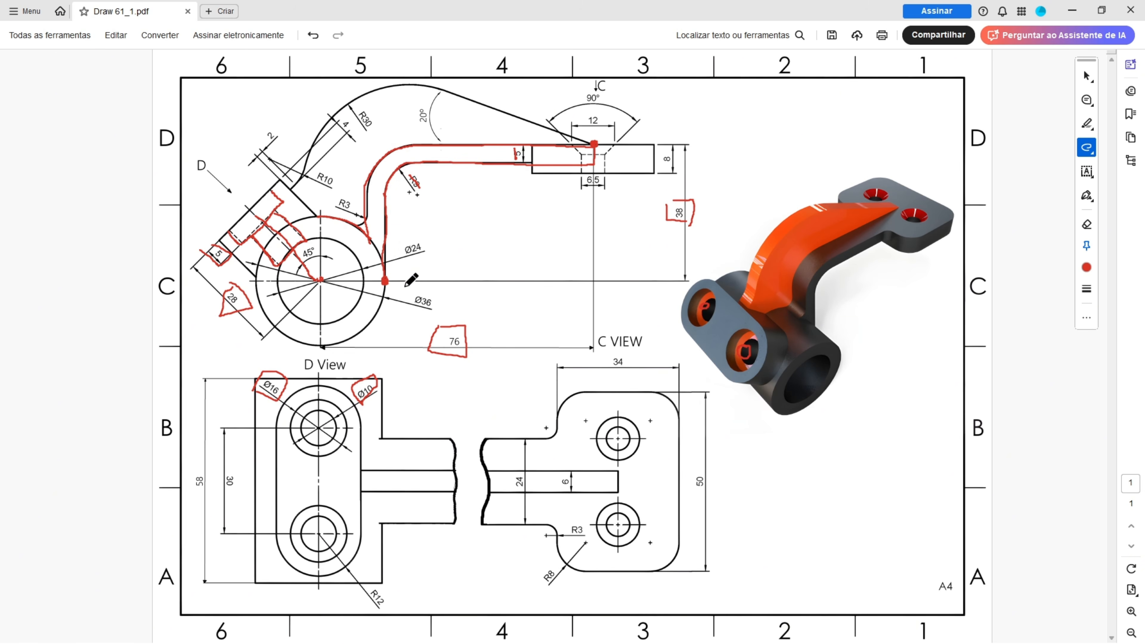
pyautogui.click(321, 280)
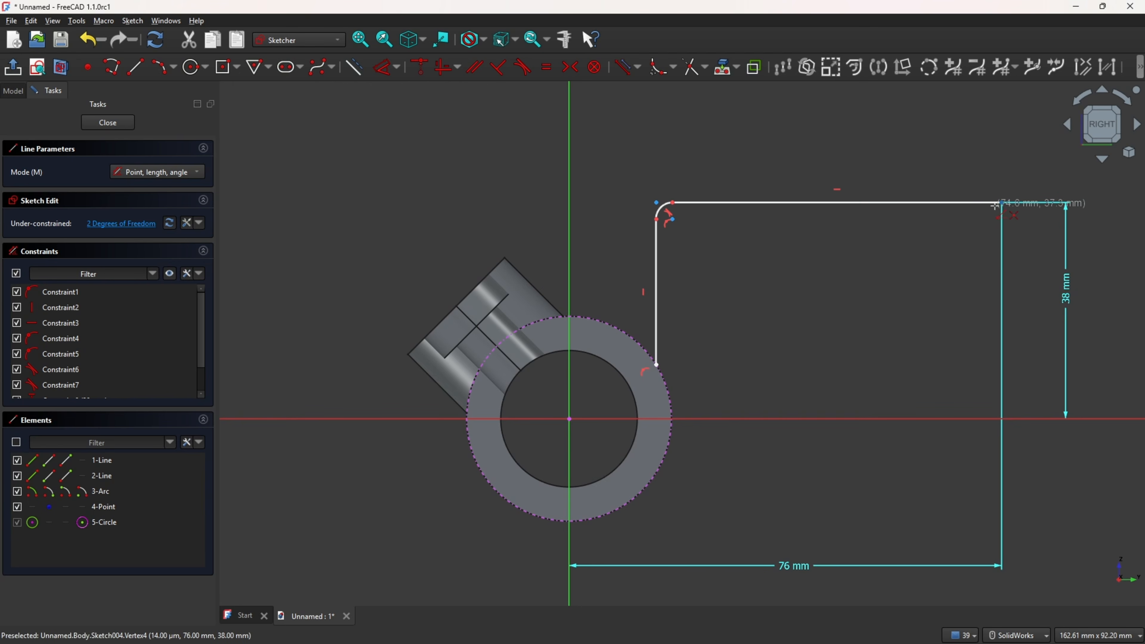
# Step: Draw a 5 mm line down from the horizontal line's right end, then a horizontal line about 56 mm leftward
pyautogui.click(1000, 203)
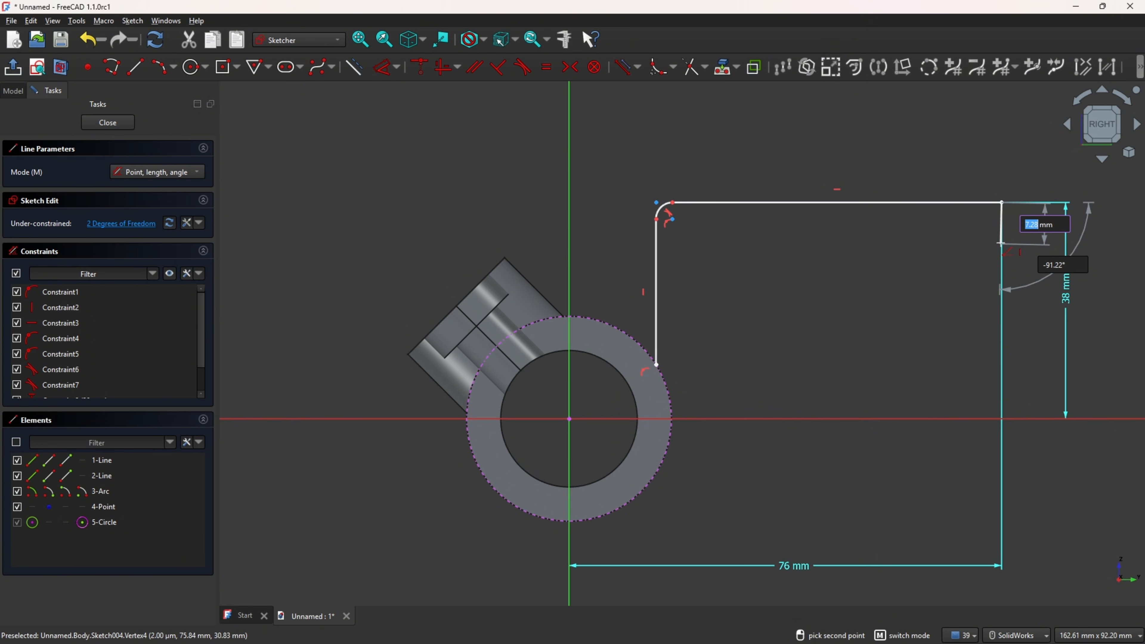
pyautogui.write('5')
pyautogui.click(999, 240)
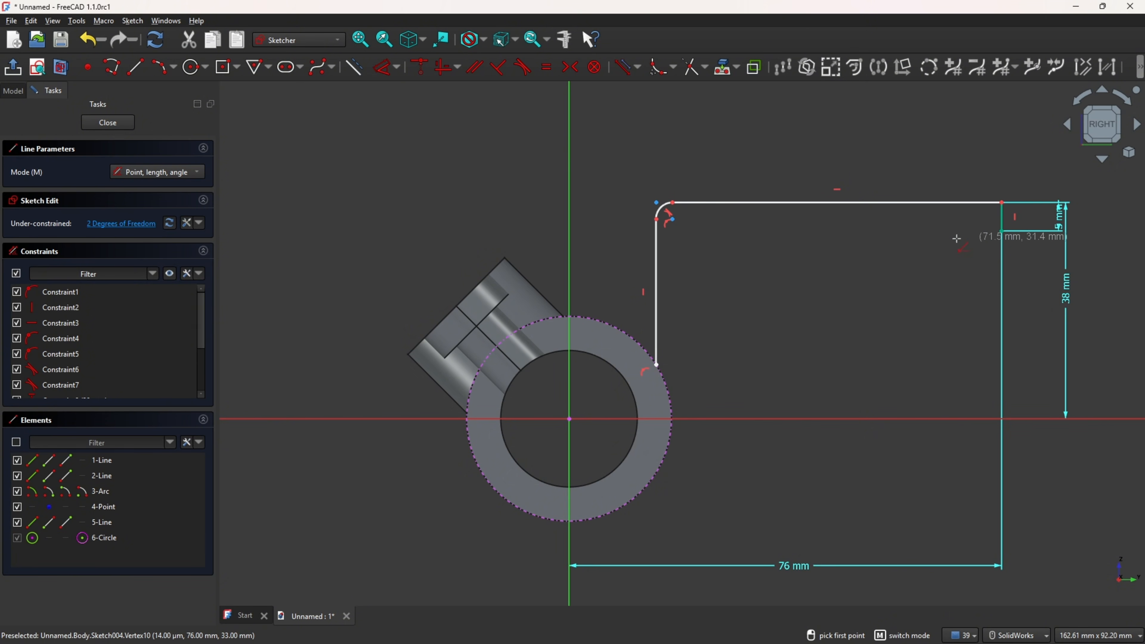
pyautogui.click(998, 233)
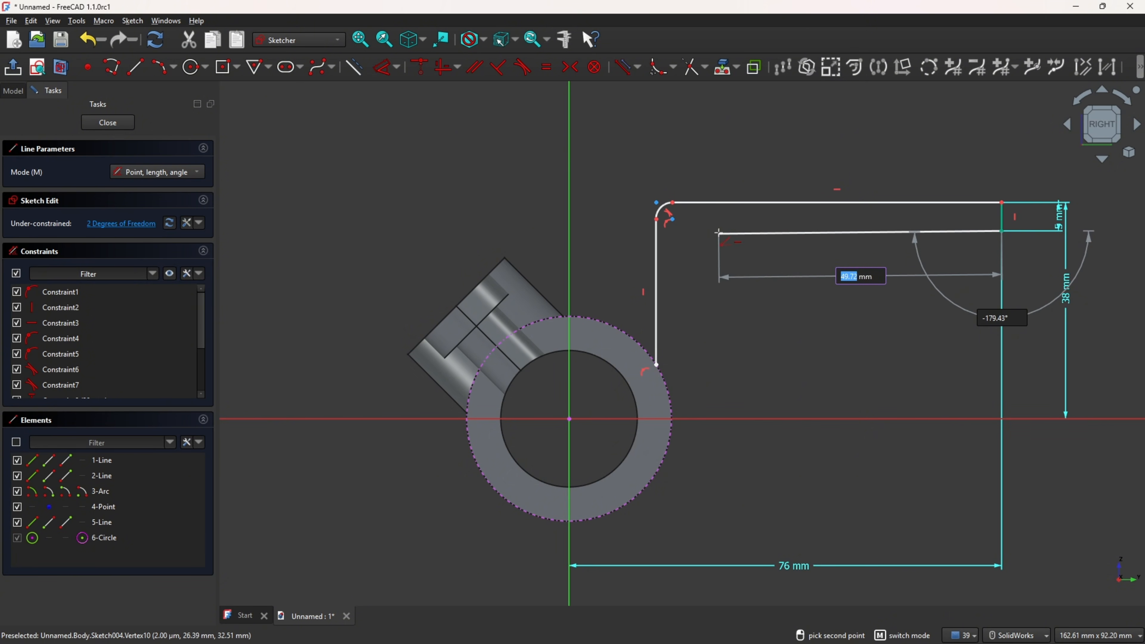
pyautogui.click(683, 232)
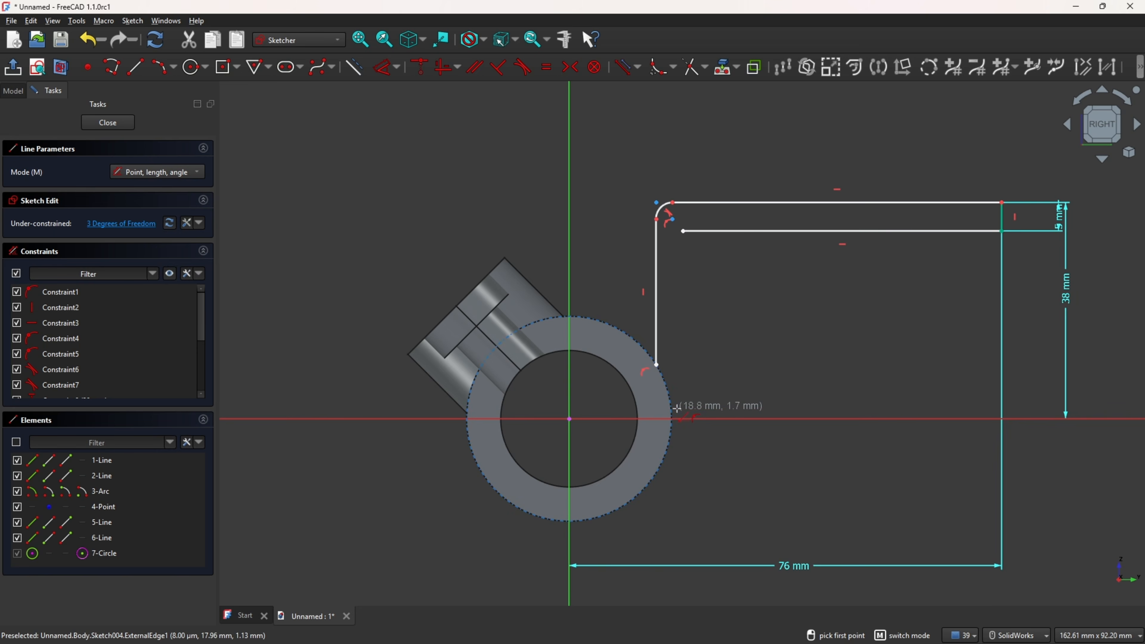
# Step: Draw a vertical line from the cylinder's outer edge up to the left end of the inner horizontal line
pyautogui.click(672, 419)
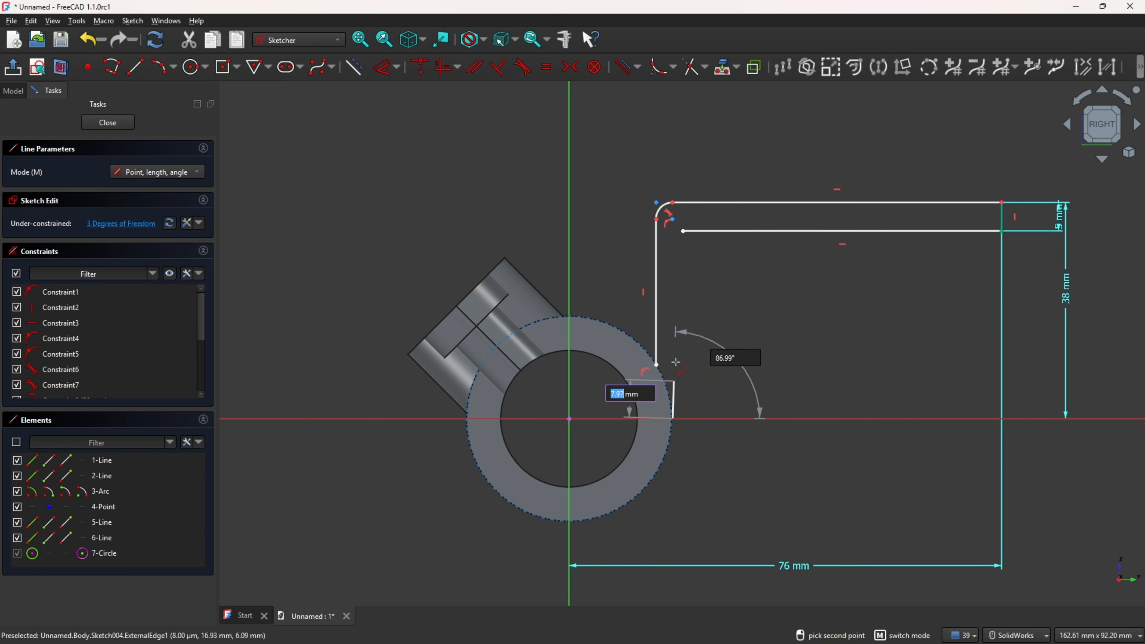
pyautogui.click(683, 232)
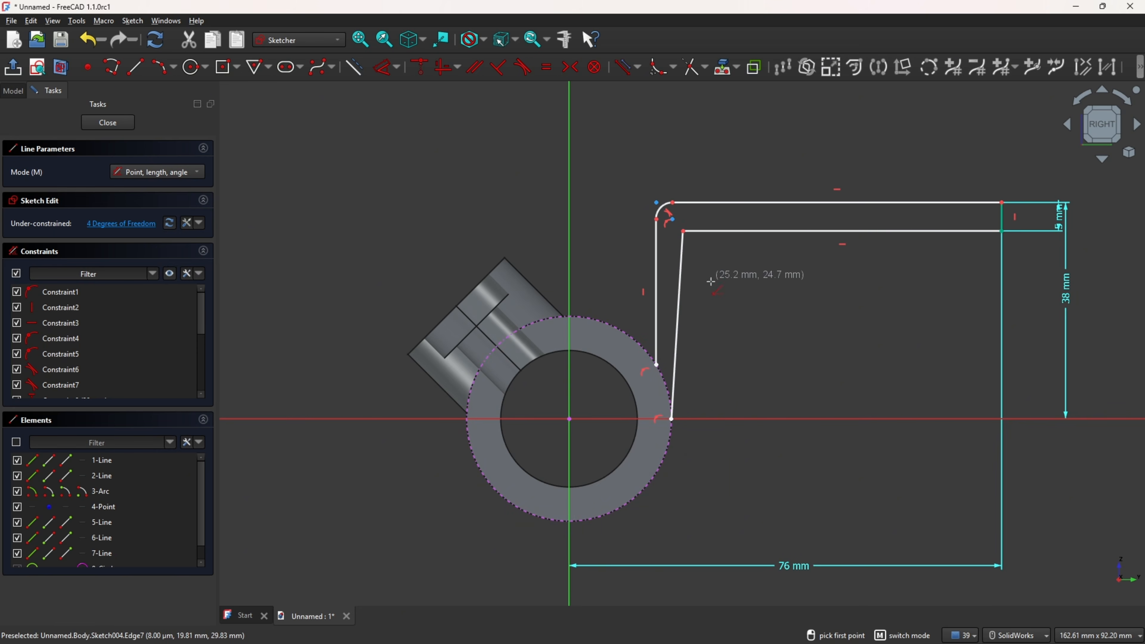
pyautogui.click(444, 67)
pyautogui.click(681, 267)
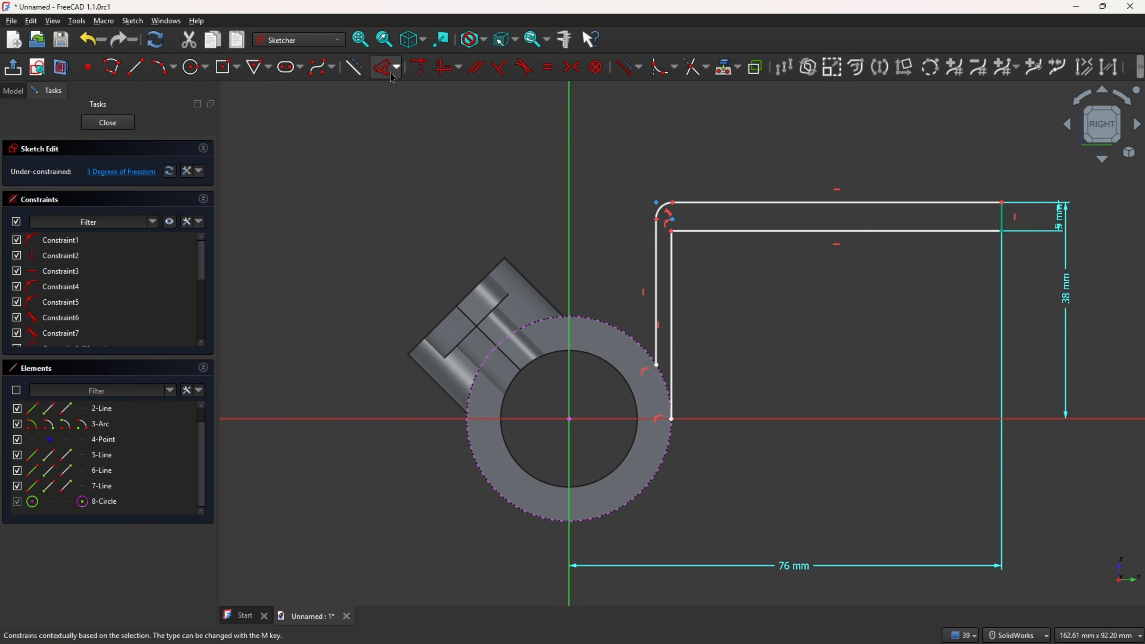
# Step: Fillet the inner corner between the new vertical line and the inner horizontal line
pyautogui.scroll(3, 639, 98)
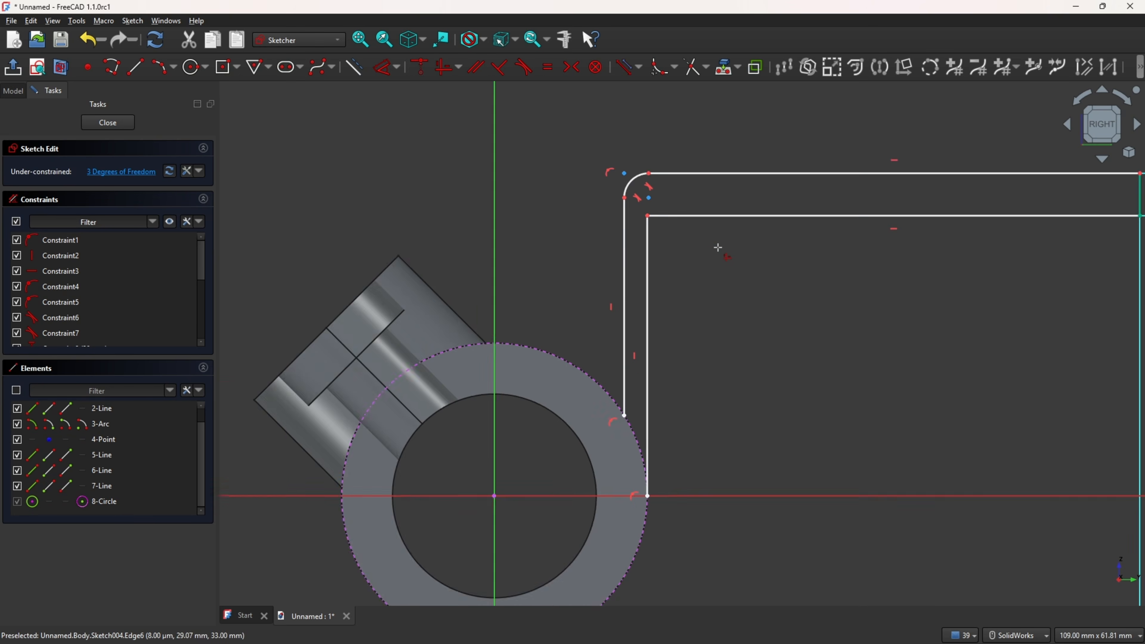
pyautogui.press('g')
pyautogui.press('f')
pyautogui.click(659, 208)
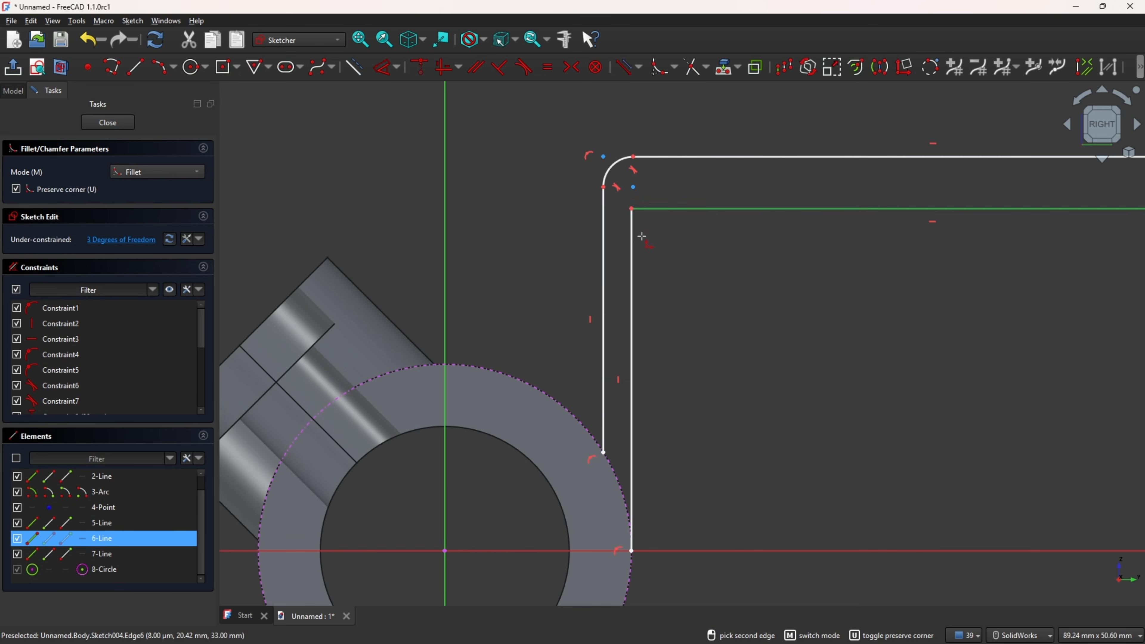
pyautogui.click(632, 244)
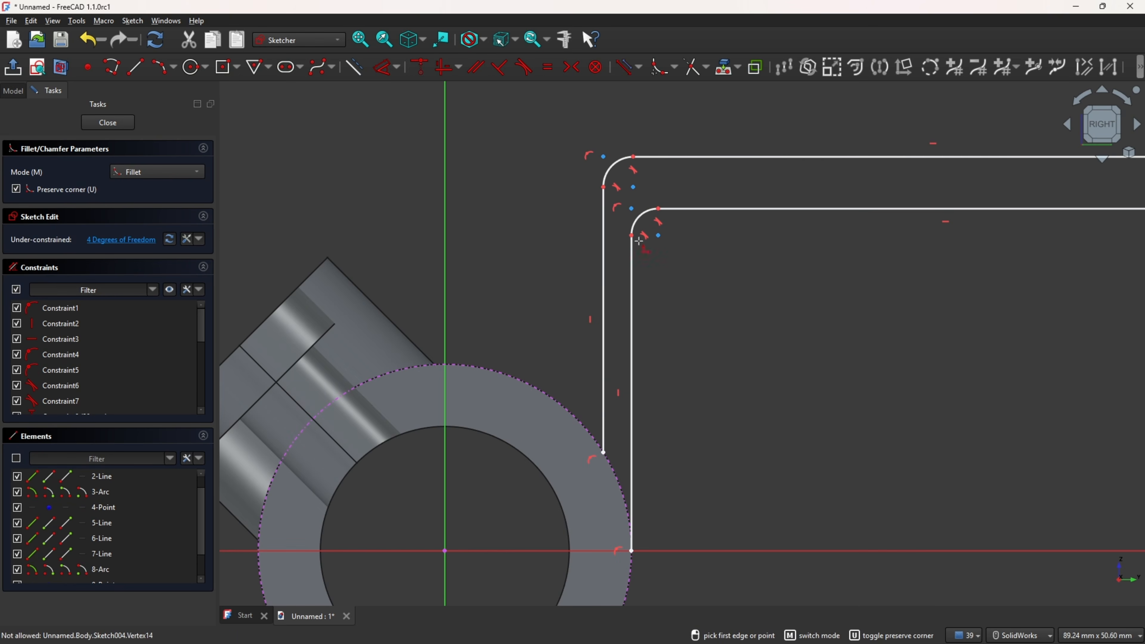
# Step: Set the inner fillet's radius to 9 mm and reposition its dimension label
pyautogui.click(384, 67)
pyautogui.click(641, 216)
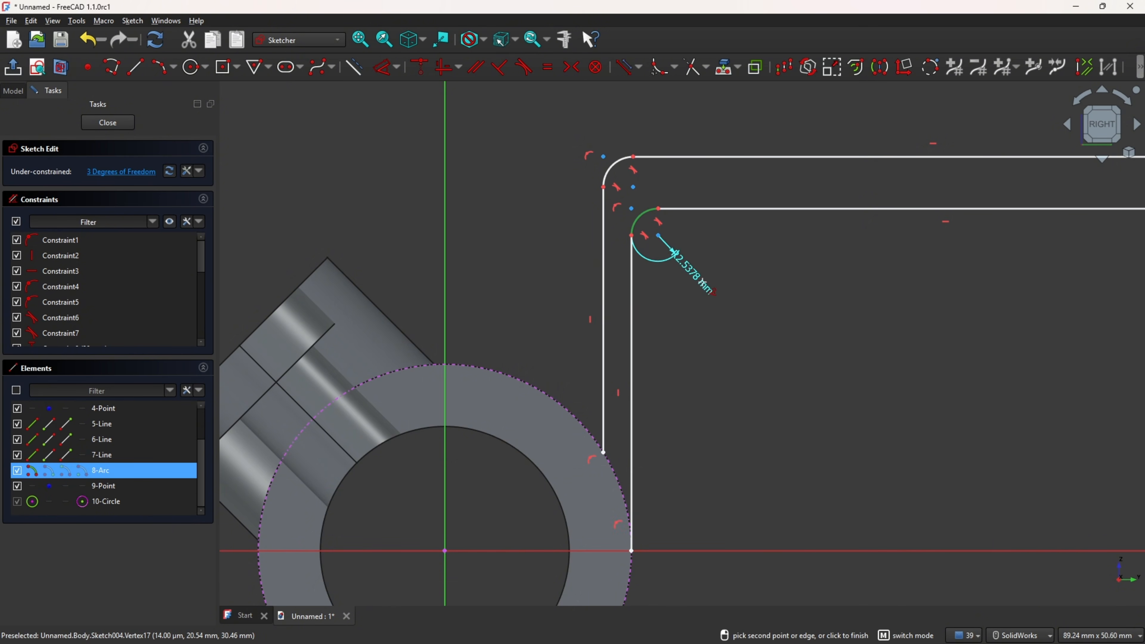
pyautogui.click(659, 235)
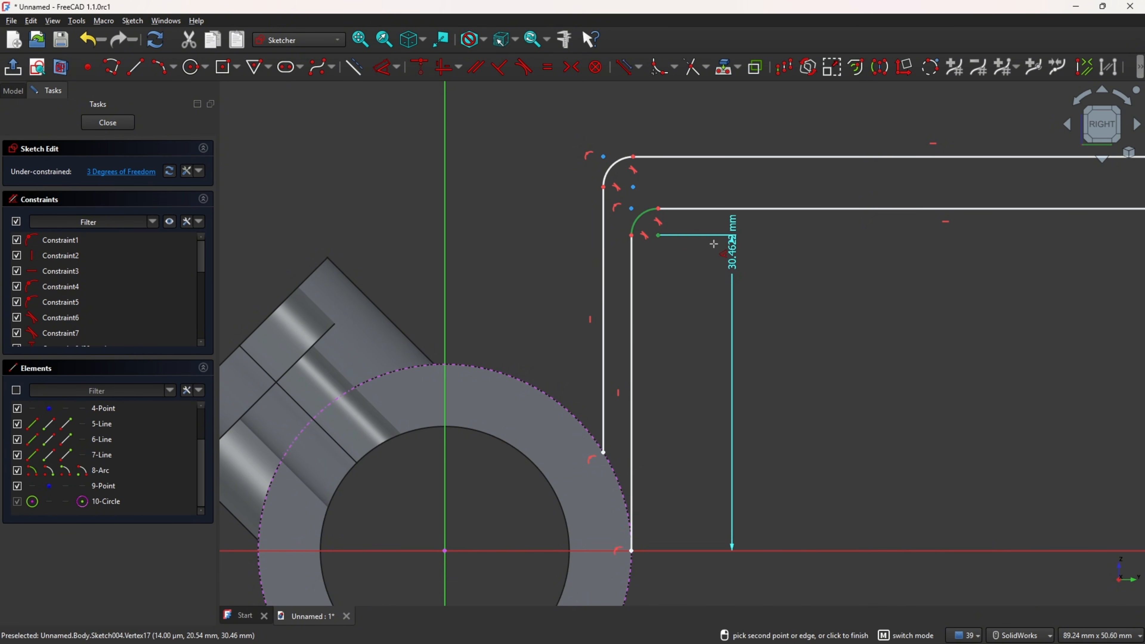
pyautogui.press('Escape')
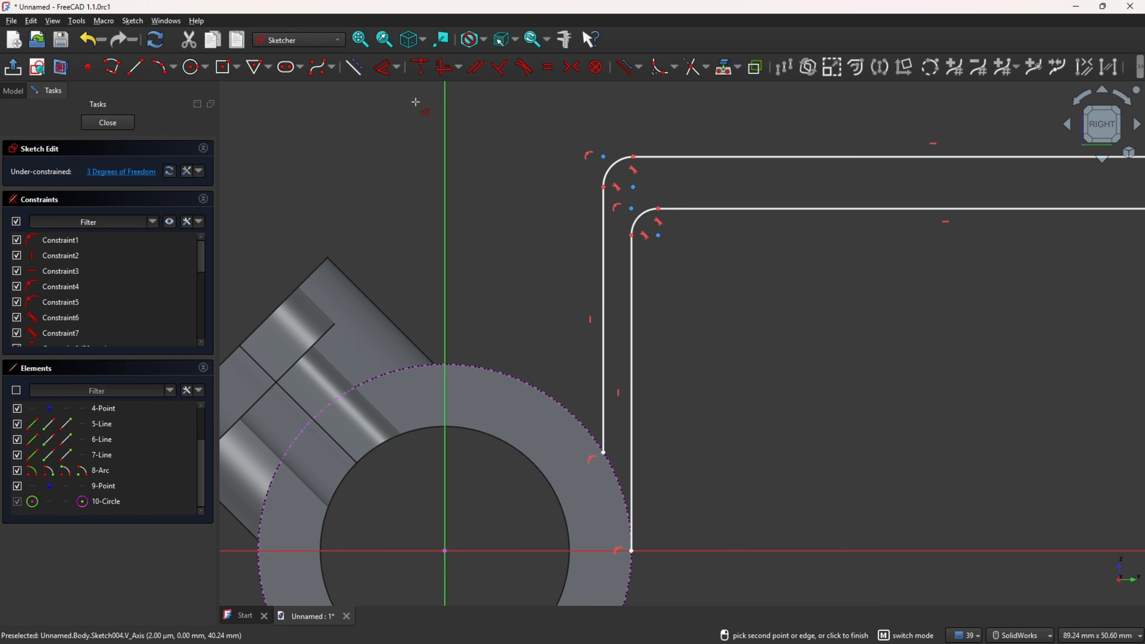
pyautogui.click(385, 73)
pyautogui.click(641, 217)
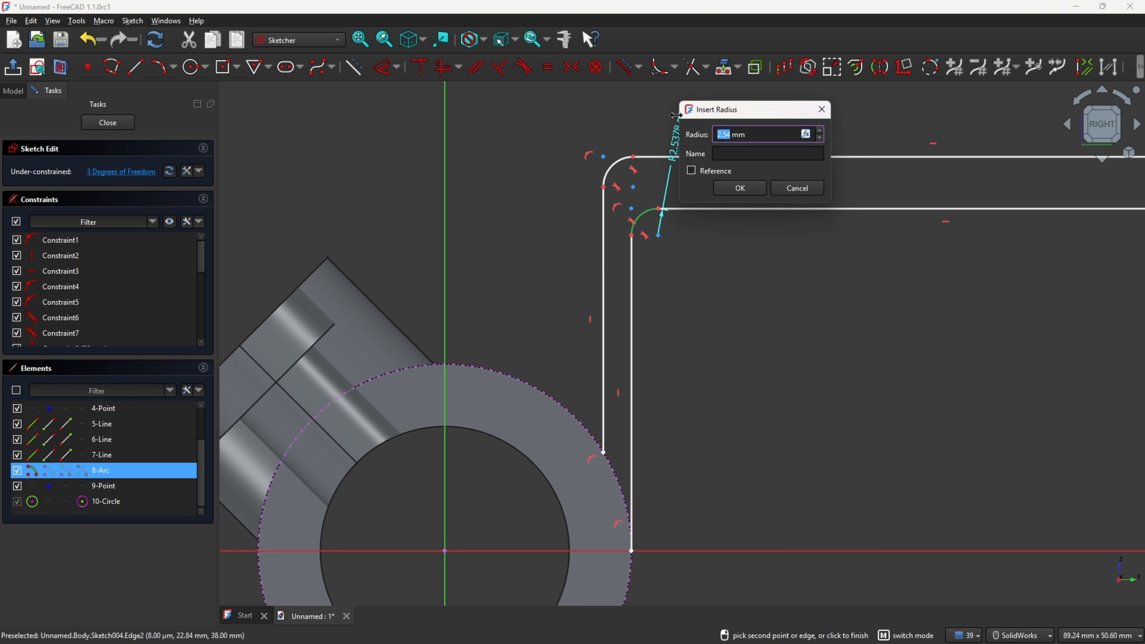
pyautogui.write('9')
pyautogui.press('Return')
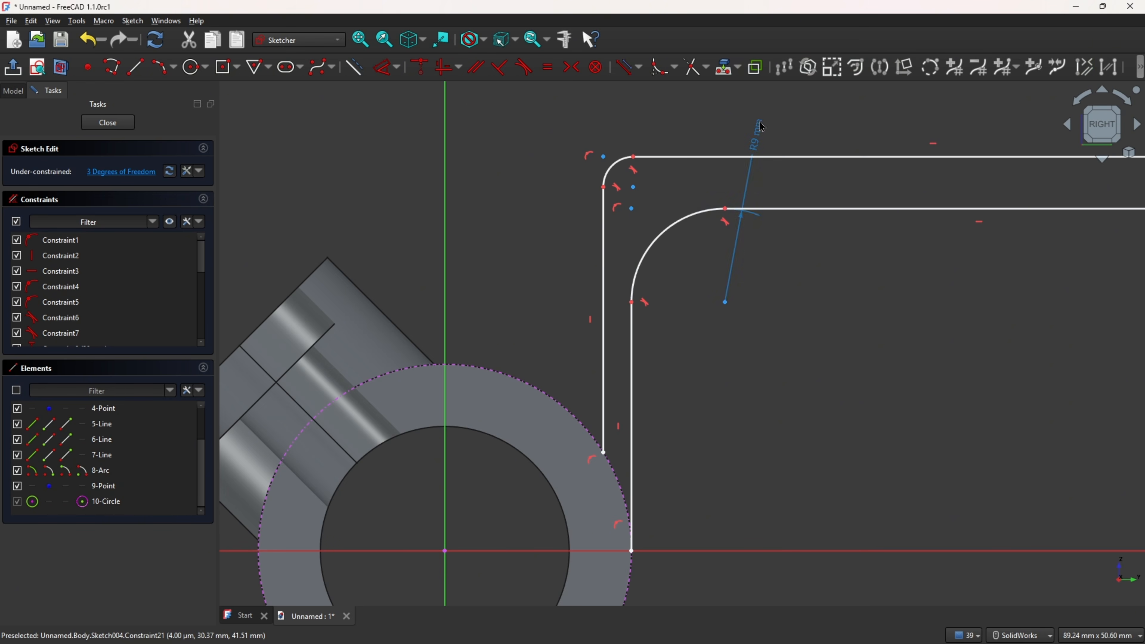
pyautogui.moveTo(762, 127); pyautogui.dragTo(718, 232)
pyautogui.moveTo(691, 270); pyautogui.dragTo(686, 266)
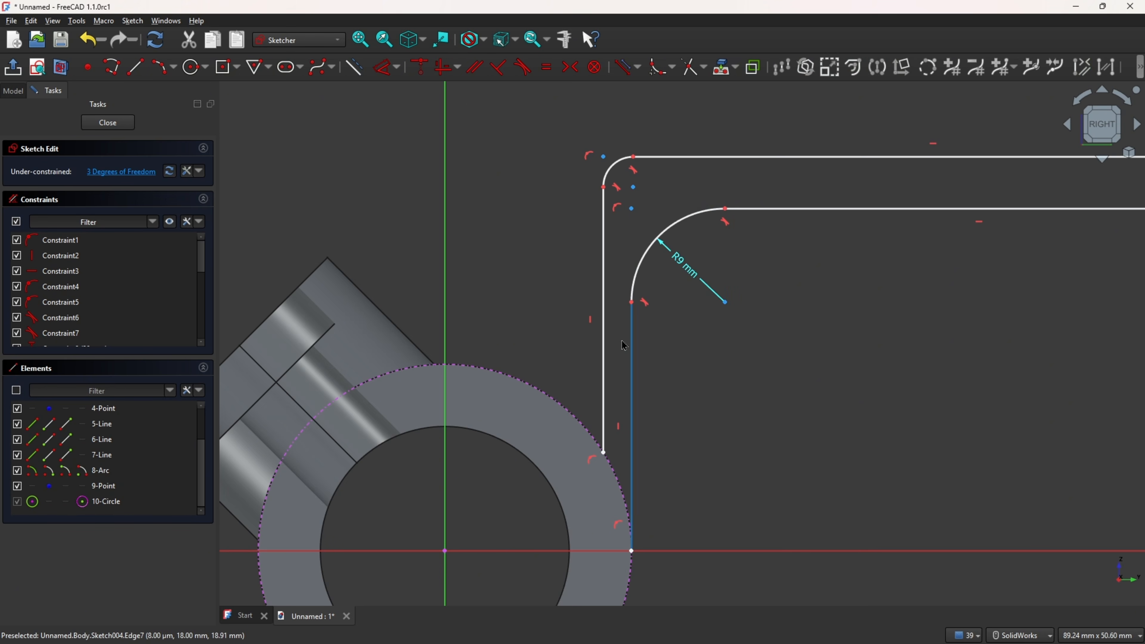
# Step: Try to constrain the two vertical arm lines as vertical
pyautogui.click(448, 74)
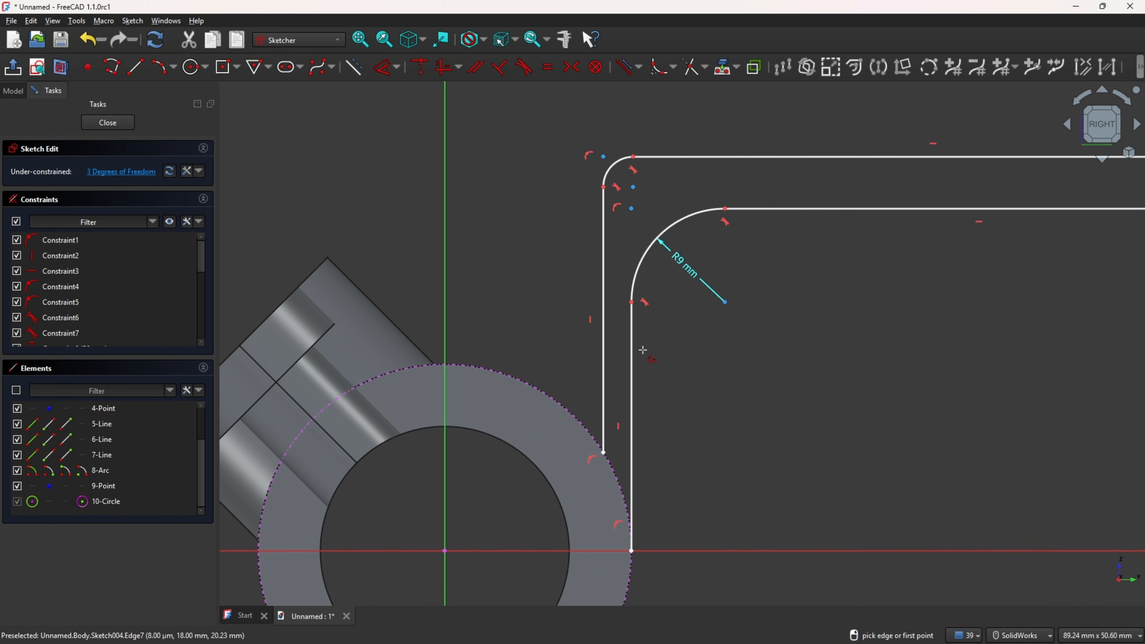
pyautogui.click(604, 348)
pyautogui.click(633, 359)
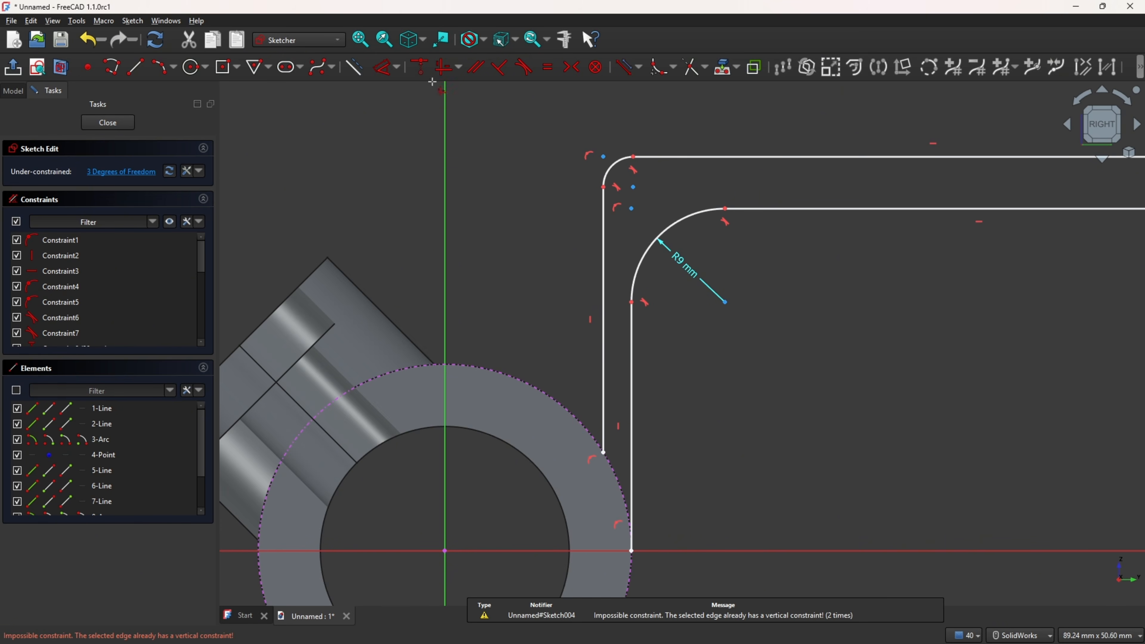
# Step: Dimension the distance between the outer and inner vertical lines as 5 mm
pyautogui.click(384, 71)
pyautogui.click(632, 348)
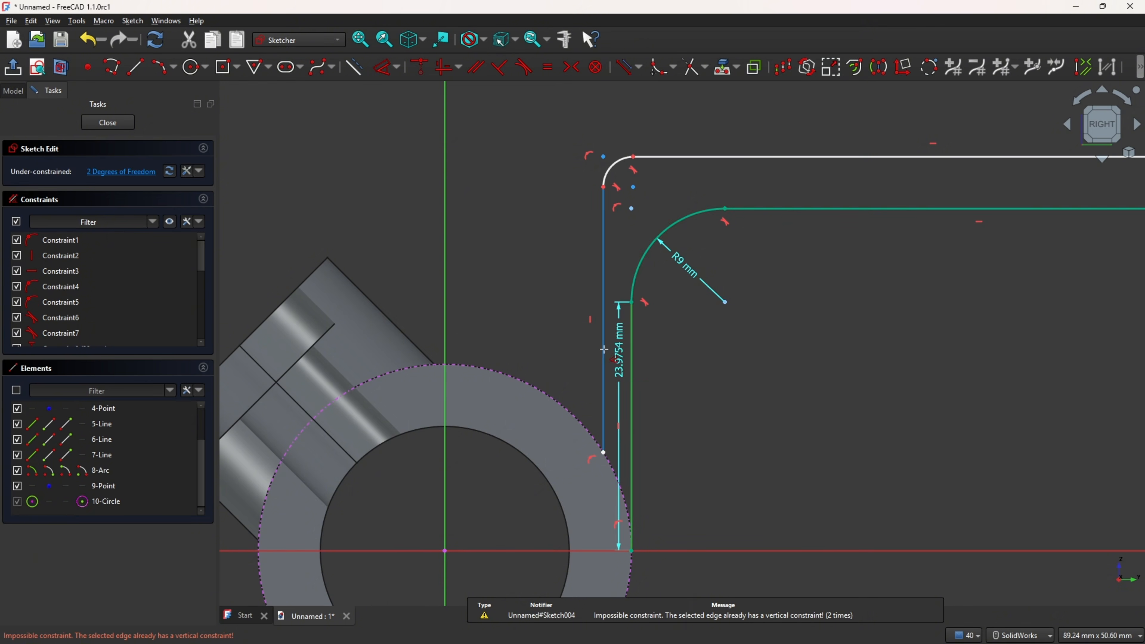
pyautogui.click(604, 349)
pyautogui.click(697, 371)
pyautogui.write('5')
pyautogui.press('Return')
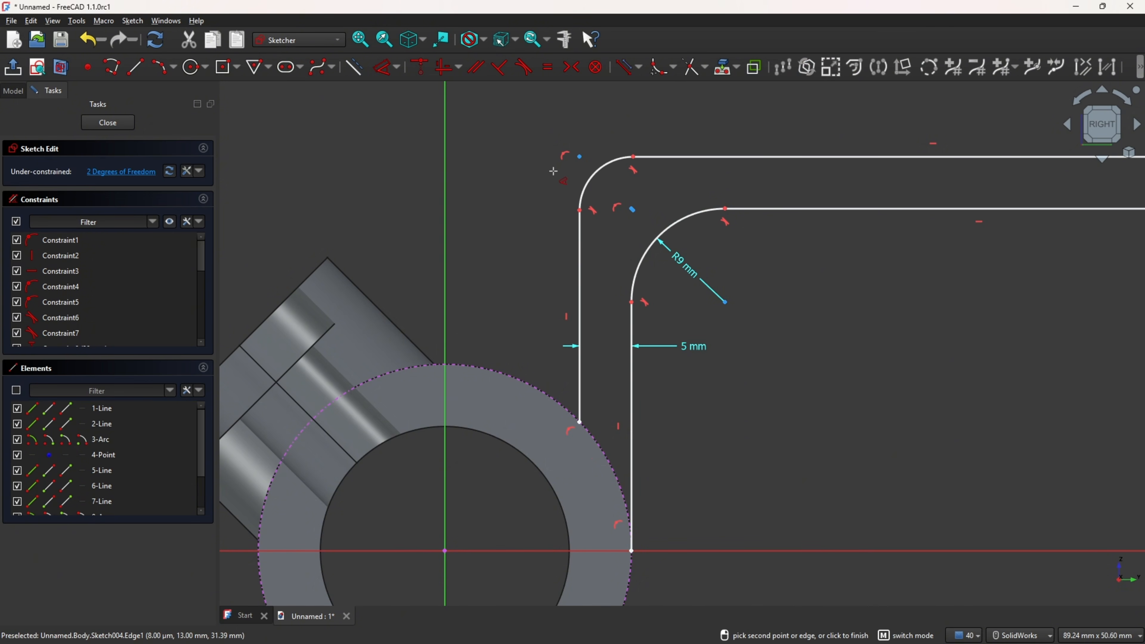
pyautogui.press('Escape')
# Step: Make the outer fillet arc share the inner fillet arc's center point so both arcs are concentric
pyautogui.moveTo(601, 168)
pyautogui.mouseDown()
pyautogui.moveTo(578, 163)
pyautogui.moveTo(606, 185)
pyautogui.mouseUp()
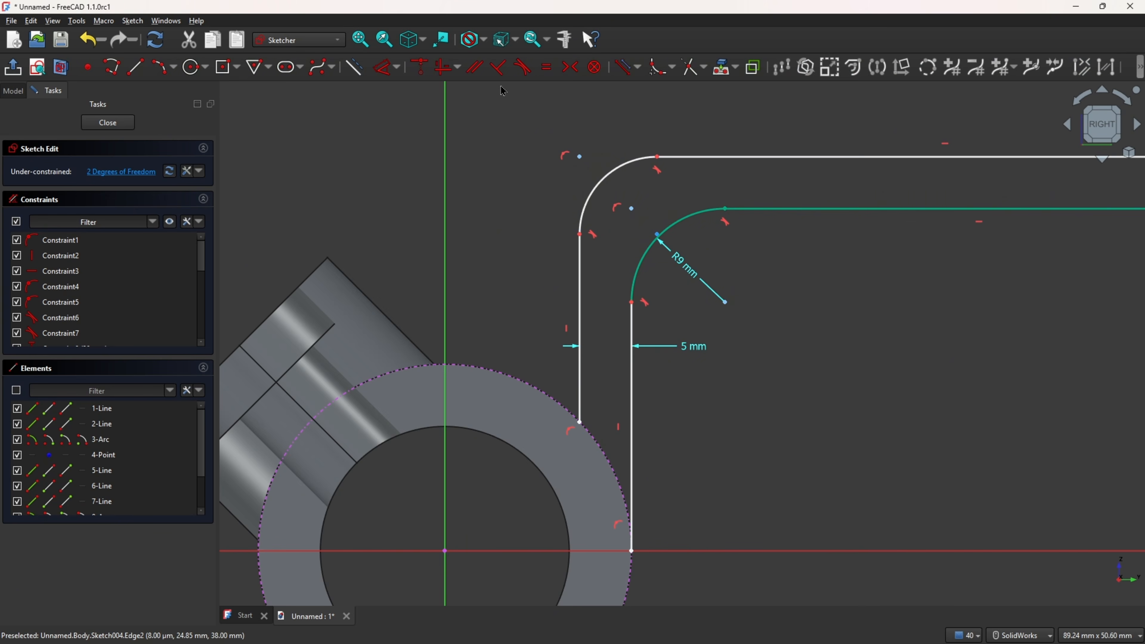
pyautogui.click(521, 68)
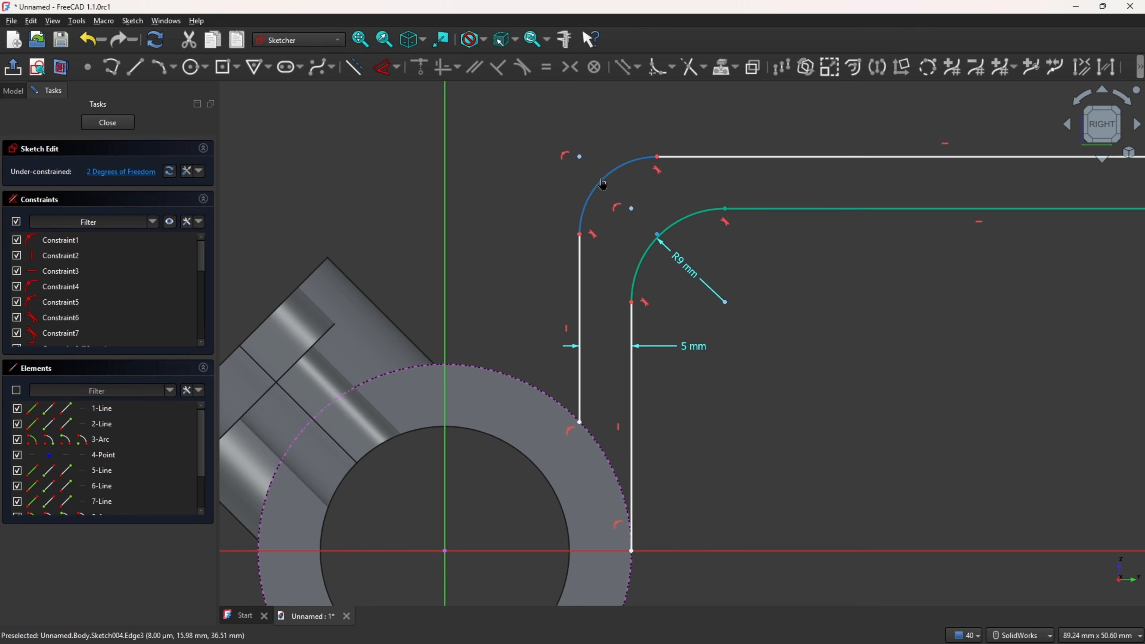
pyautogui.moveTo(603, 181); pyautogui.dragTo(607, 174)
pyautogui.click(652, 229)
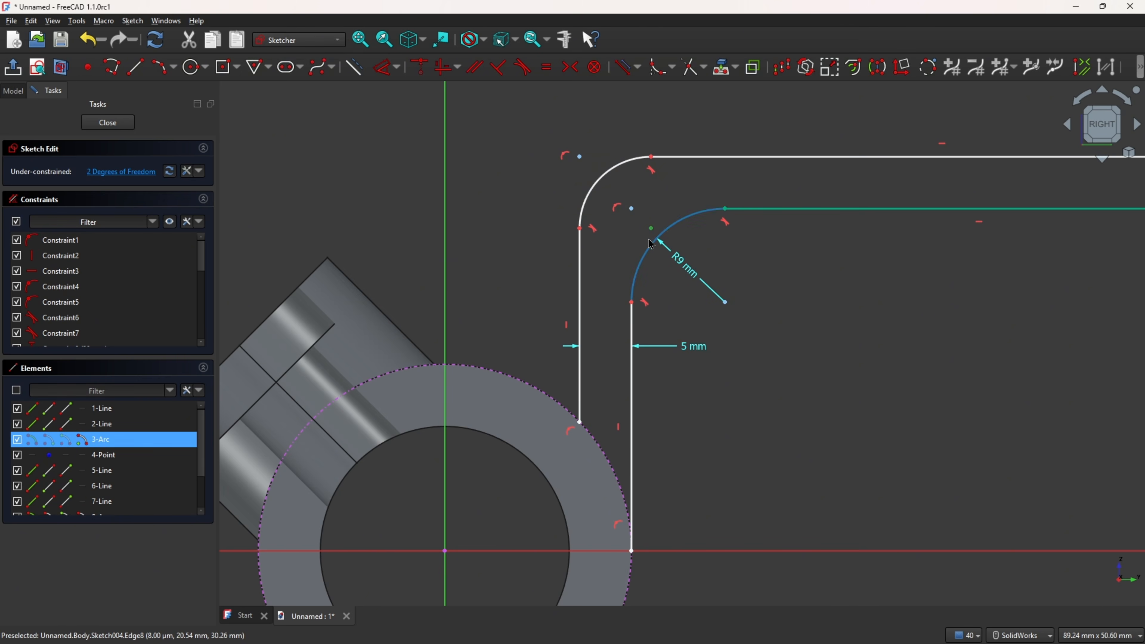
pyautogui.click(419, 69)
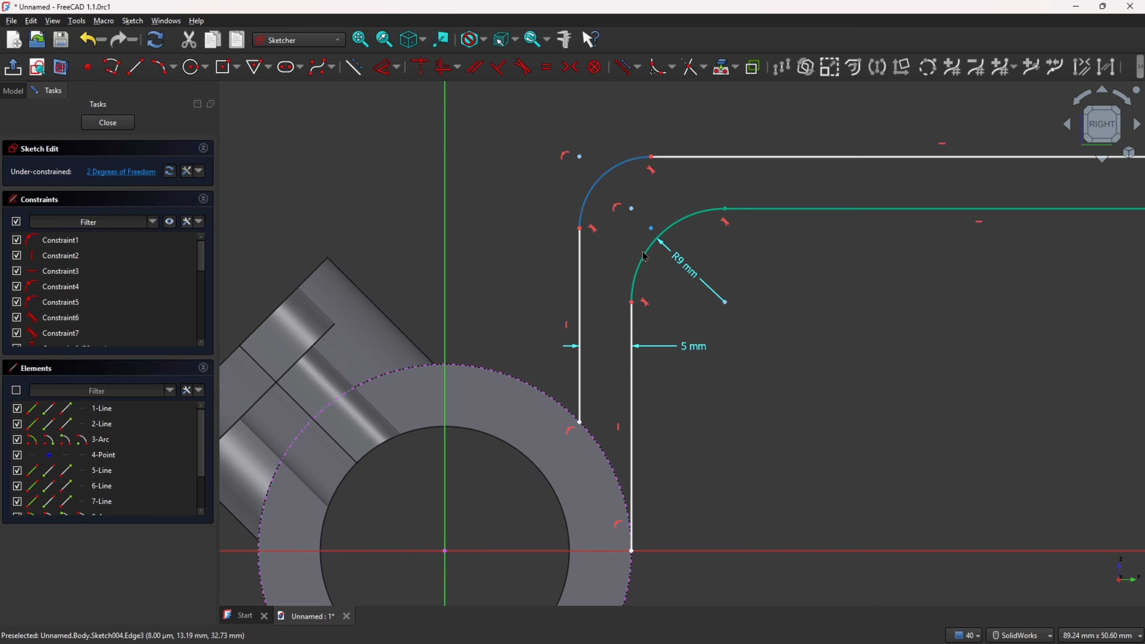
pyautogui.click(728, 307)
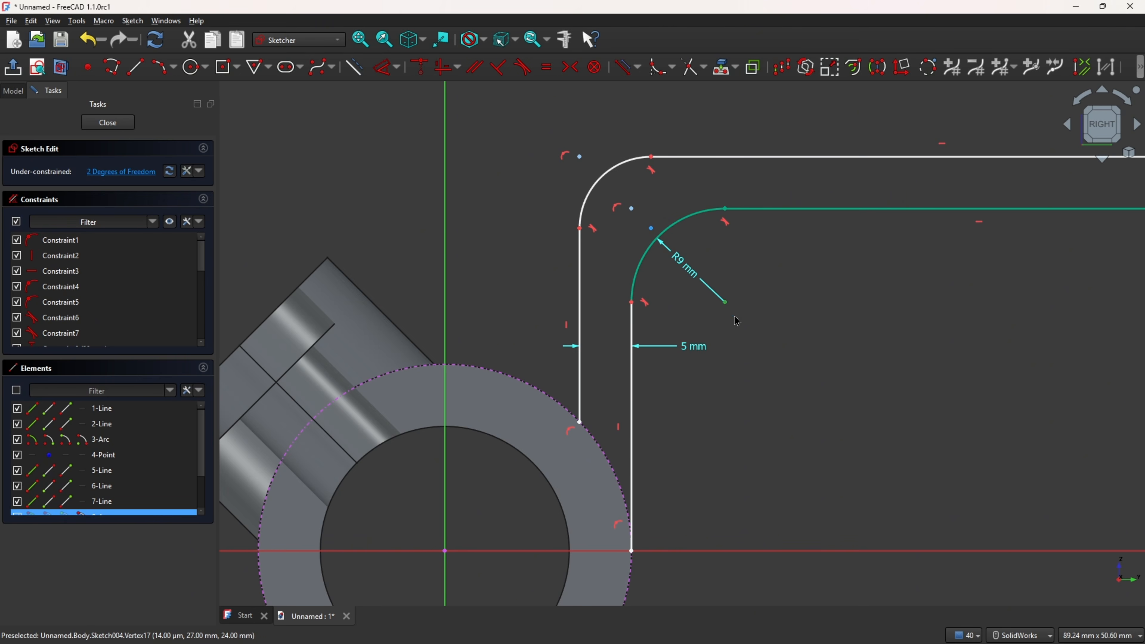
pyautogui.click(421, 70)
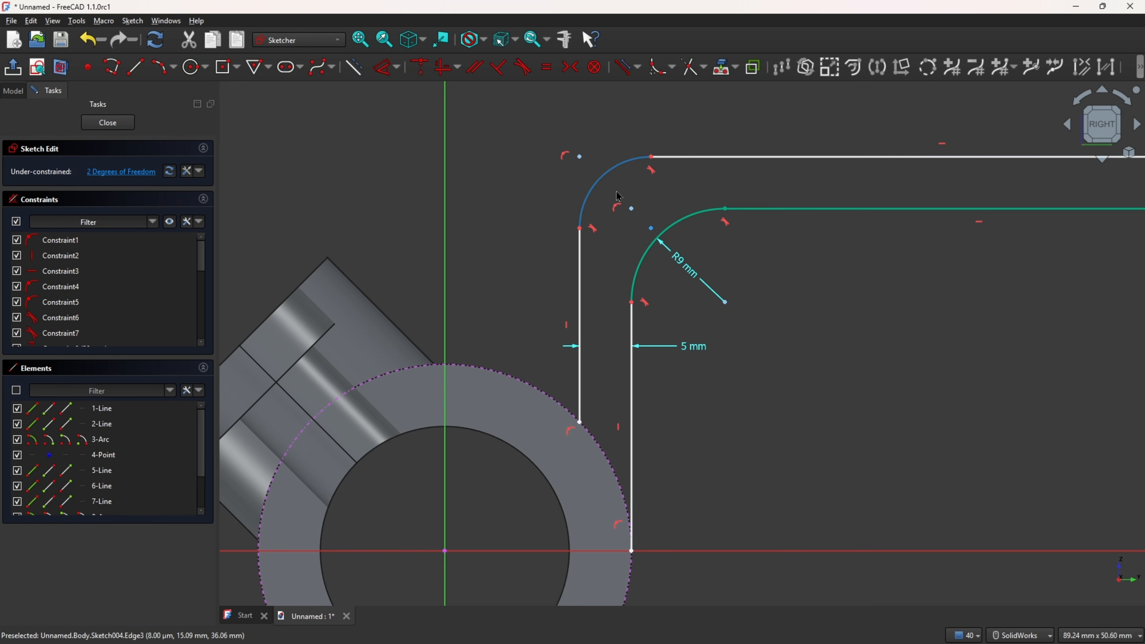
pyautogui.click(658, 238)
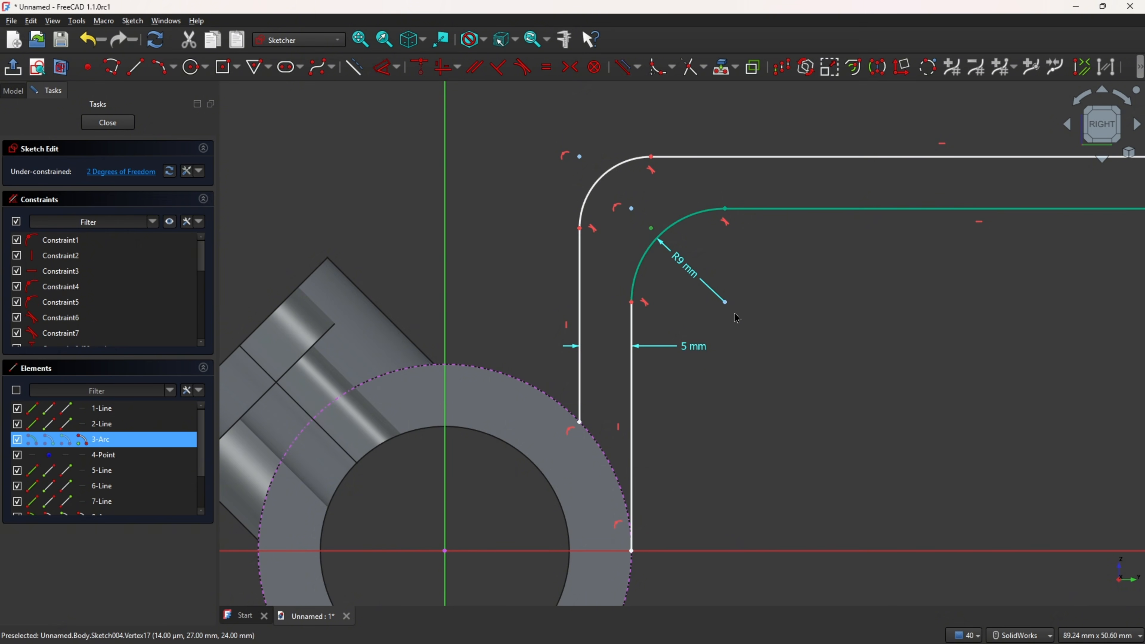
pyautogui.click(832, 328)
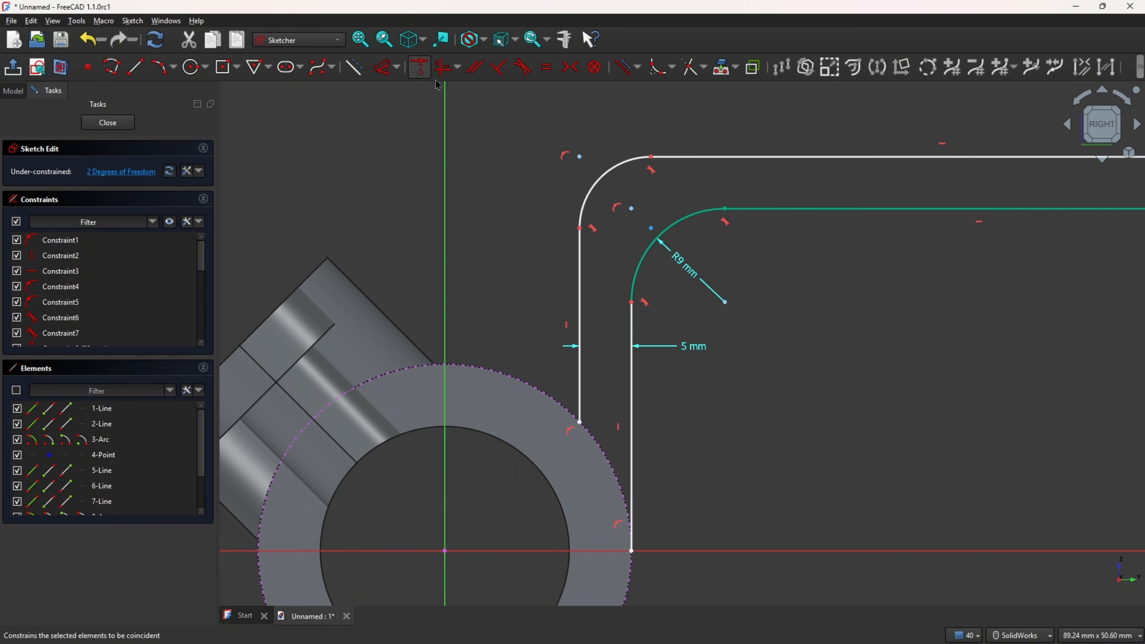
pyautogui.click(656, 235)
pyautogui.click(724, 301)
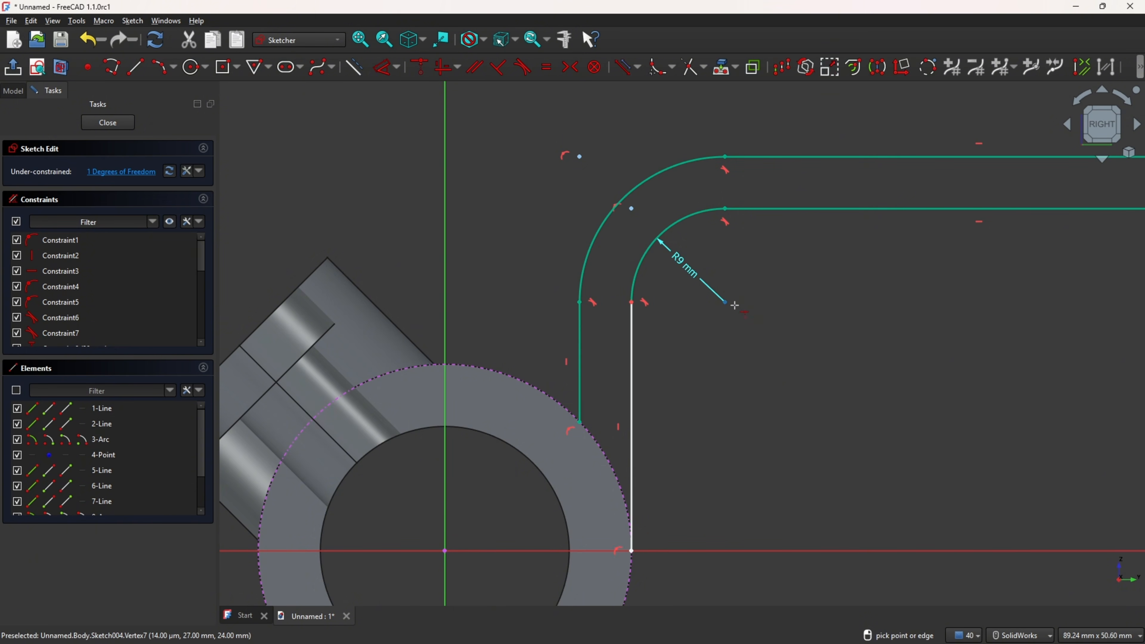
# Step: Constrain the inner vertical line's lower end to lie level with the origin
pyautogui.scroll(1, 749, 334)
pyautogui.scroll(-2, 751, 336)
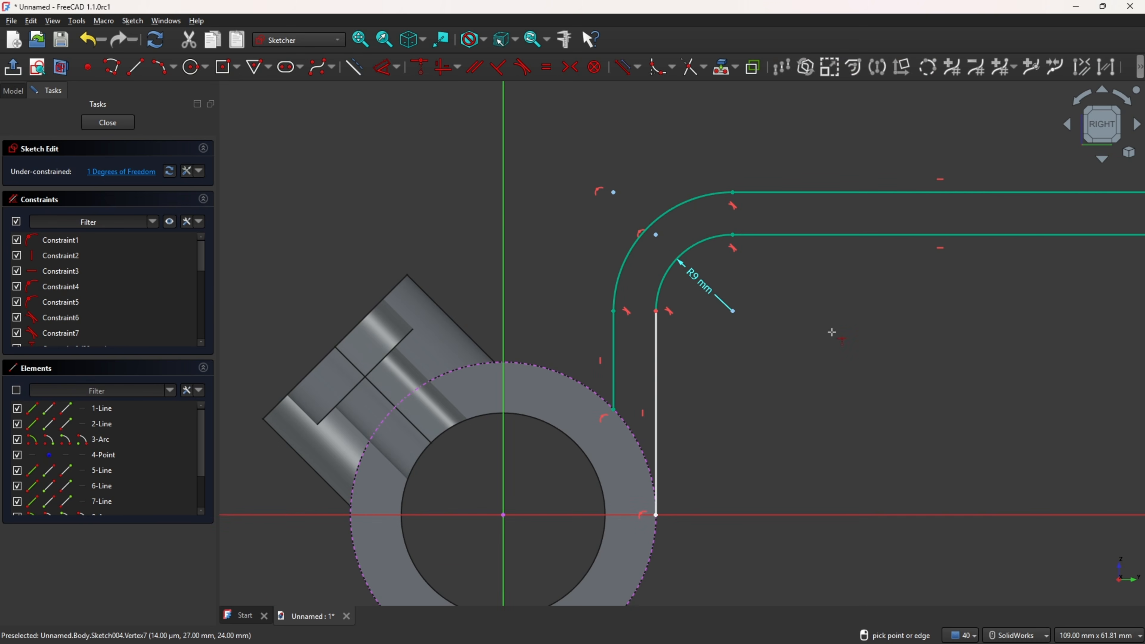
pyautogui.moveTo(913, 314)
pyautogui.keyDown('ctrl'); pyautogui.mouseDown(button='middle')
pyautogui.moveTo(806, 294)
pyautogui.moveTo(793, 264)
pyautogui.mouseUp(button='middle'); pyautogui.keyUp('ctrl')
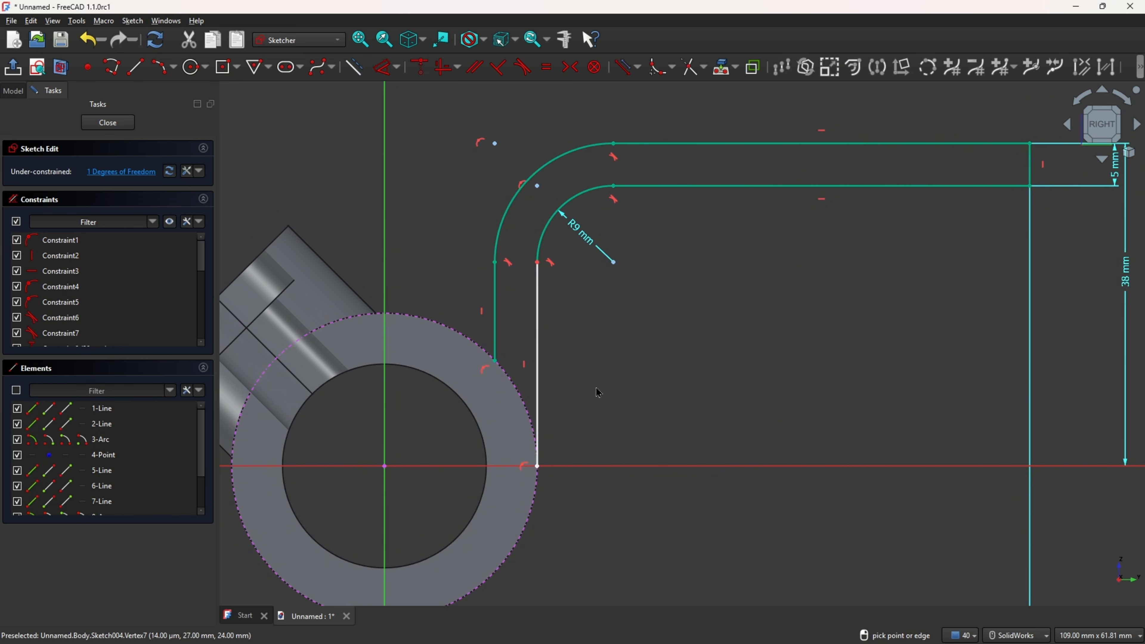
pyautogui.moveTo(546, 469)
pyautogui.mouseDown()
pyautogui.moveTo(537, 425)
pyautogui.moveTo(556, 451)
pyautogui.mouseUp()
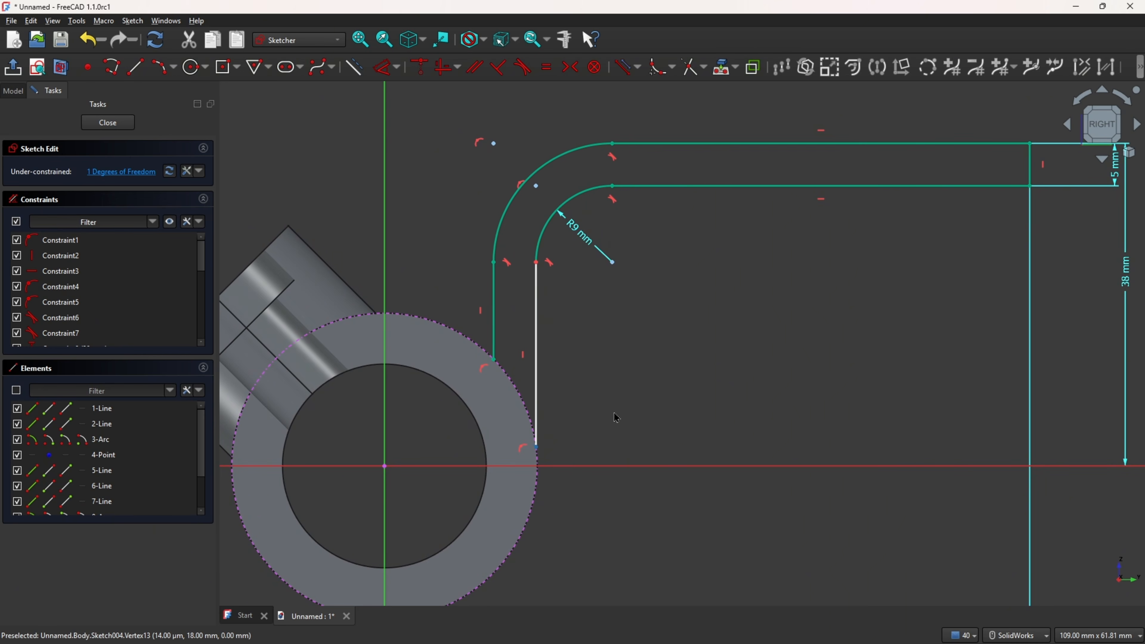
pyautogui.click(444, 67)
pyautogui.click(538, 448)
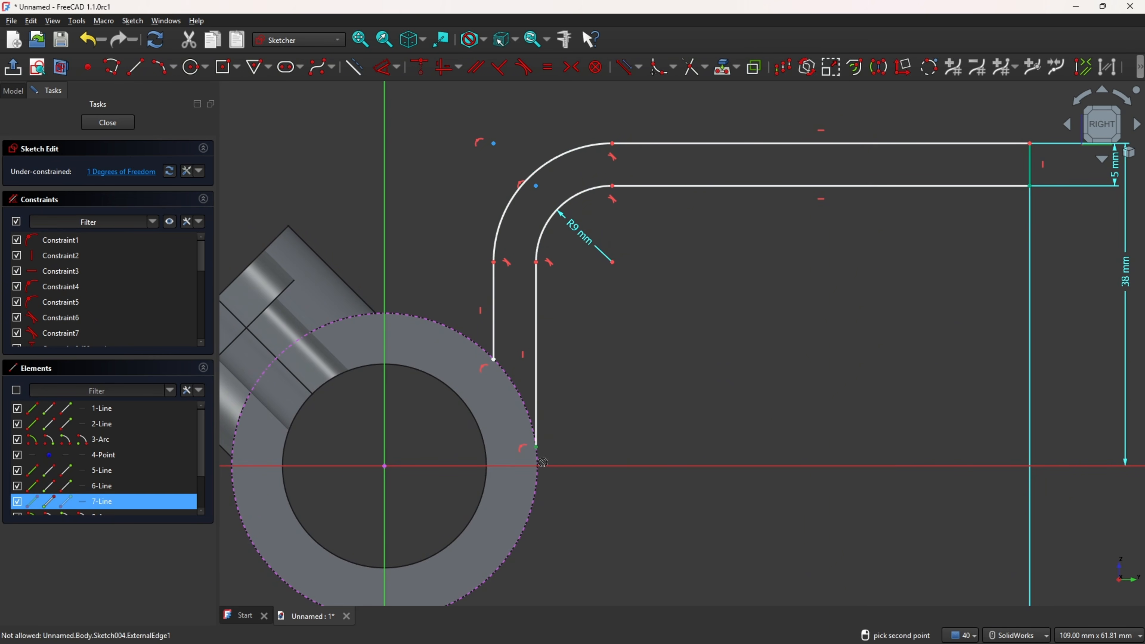
pyautogui.click(381, 468)
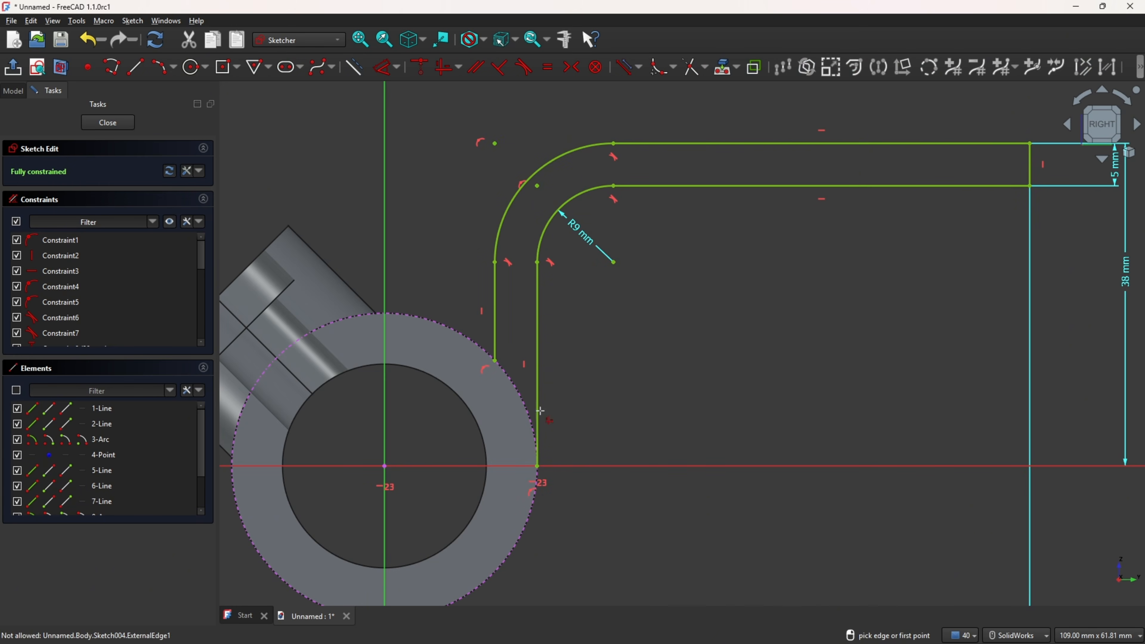
# Step: Draw a center-point arc centred on the origin from the inner vertical line's lower end to the outer vertical line's lower end
pyautogui.click(173, 71)
pyautogui.click(202, 84)
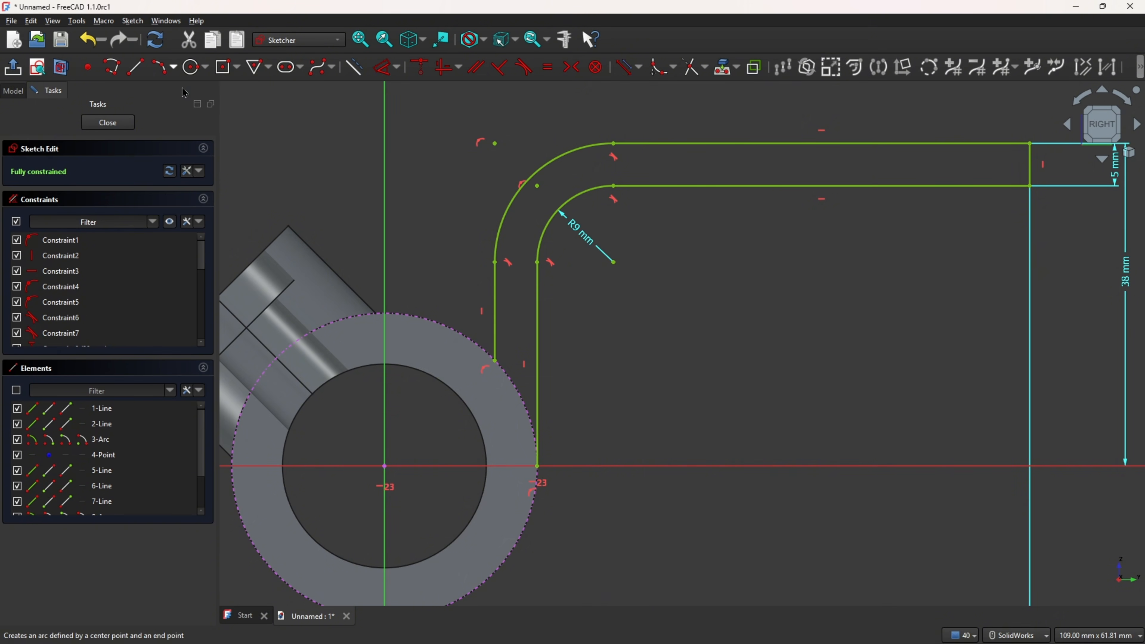
pyautogui.click(384, 466)
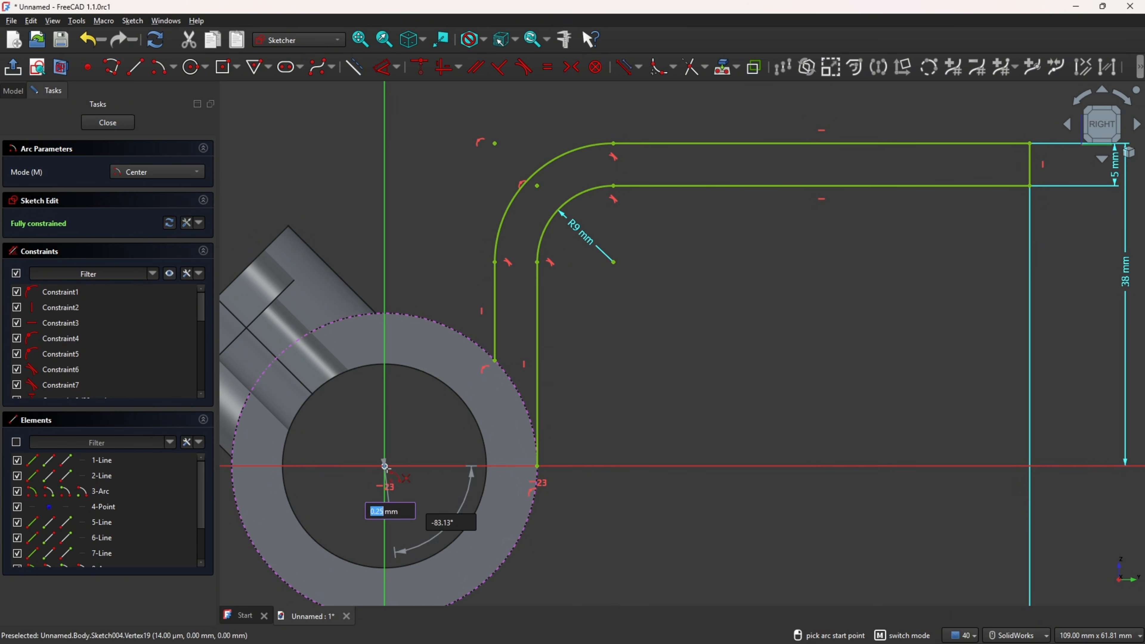
pyautogui.click(540, 470)
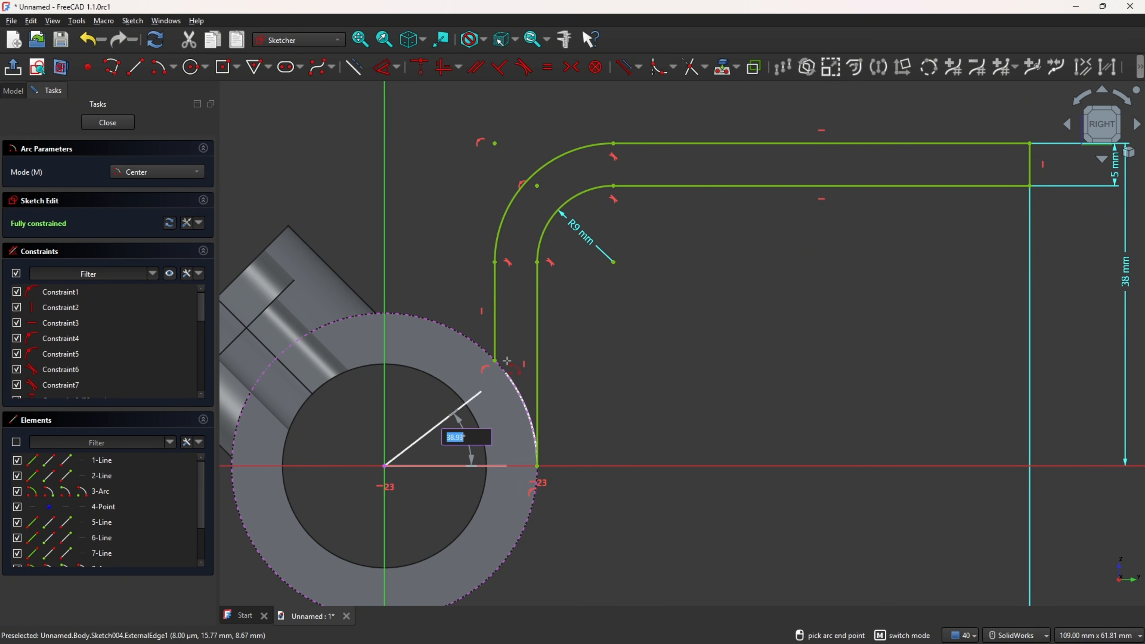
pyautogui.click(496, 365)
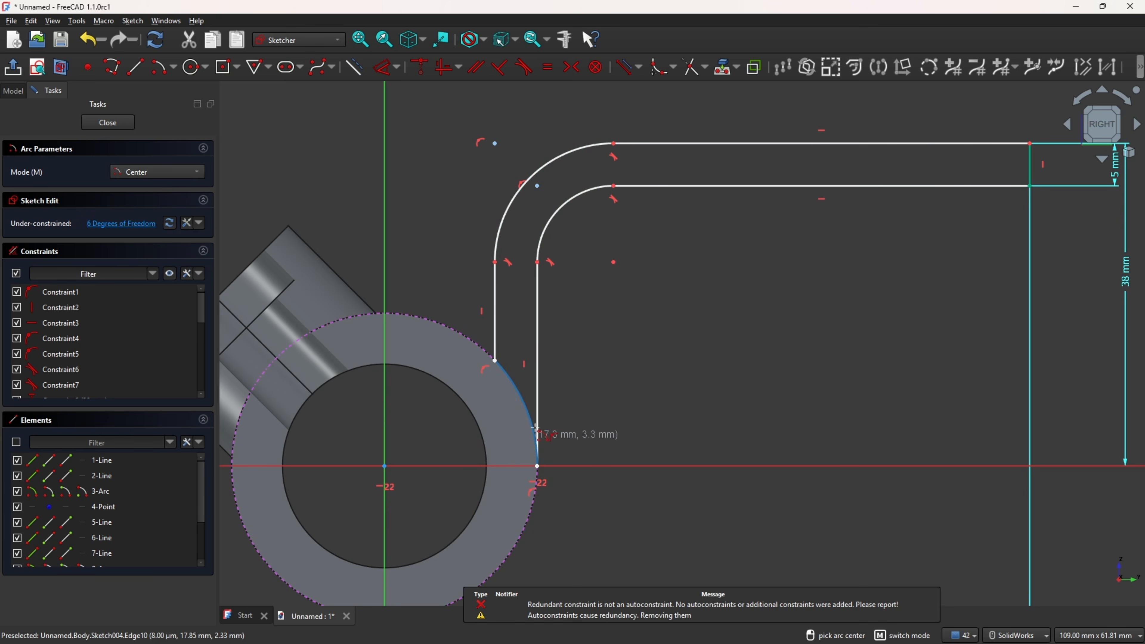
pyautogui.press('Escape')
pyautogui.moveTo(539, 366)
pyautogui.mouseDown()
pyautogui.moveTo(525, 348)
pyautogui.moveTo(552, 371)
pyautogui.moveTo(549, 354)
pyautogui.mouseUp()
pyautogui.moveTo(514, 388); pyautogui.dragTo(536, 365)
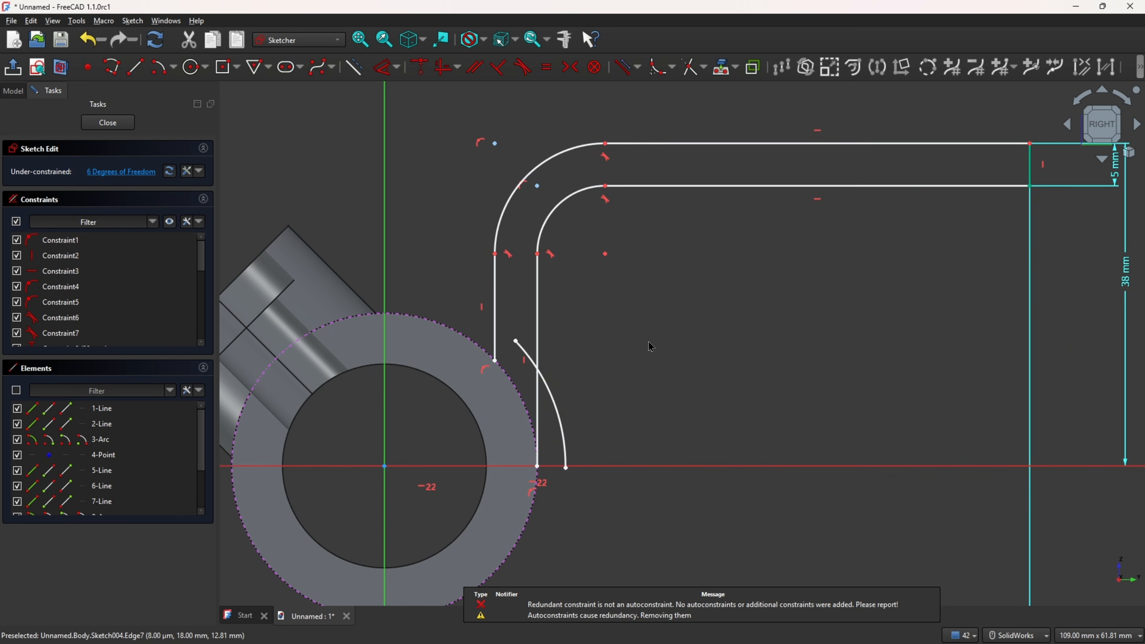
# Step: Make the new arc's ends coincident with the lower ends of the inner and outer vertical lines
pyautogui.click(443, 68)
pyautogui.scroll(2, 568, 463)
pyautogui.scroll(1, 564, 471)
pyautogui.click(563, 468)
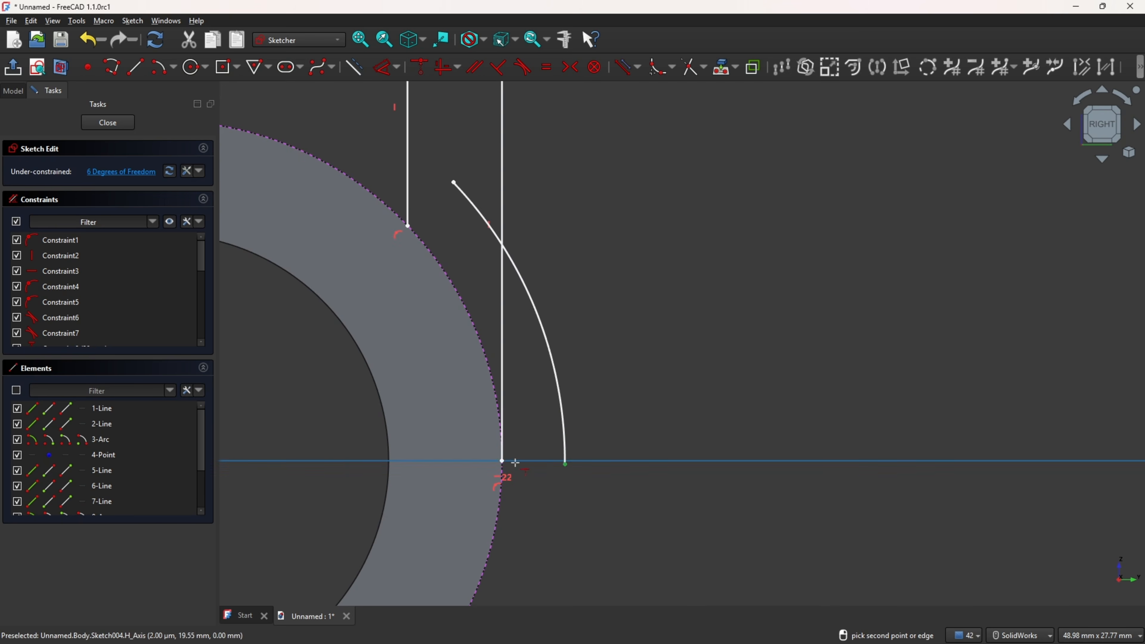
pyautogui.click(501, 462)
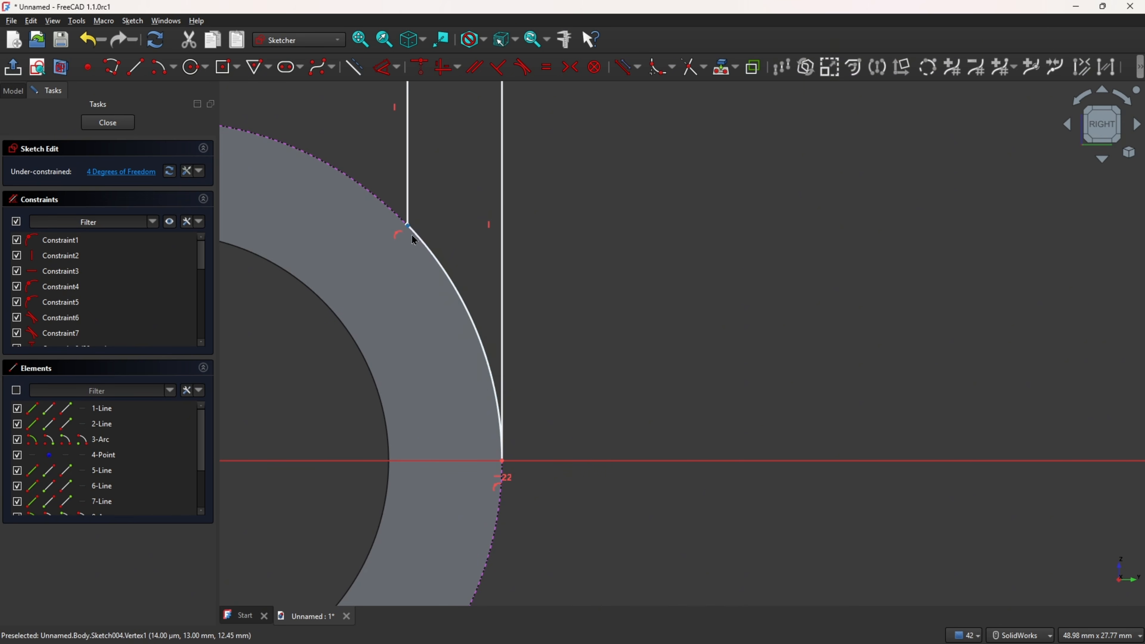
pyautogui.press('Escape')
pyautogui.moveTo(422, 240); pyautogui.dragTo(453, 237)
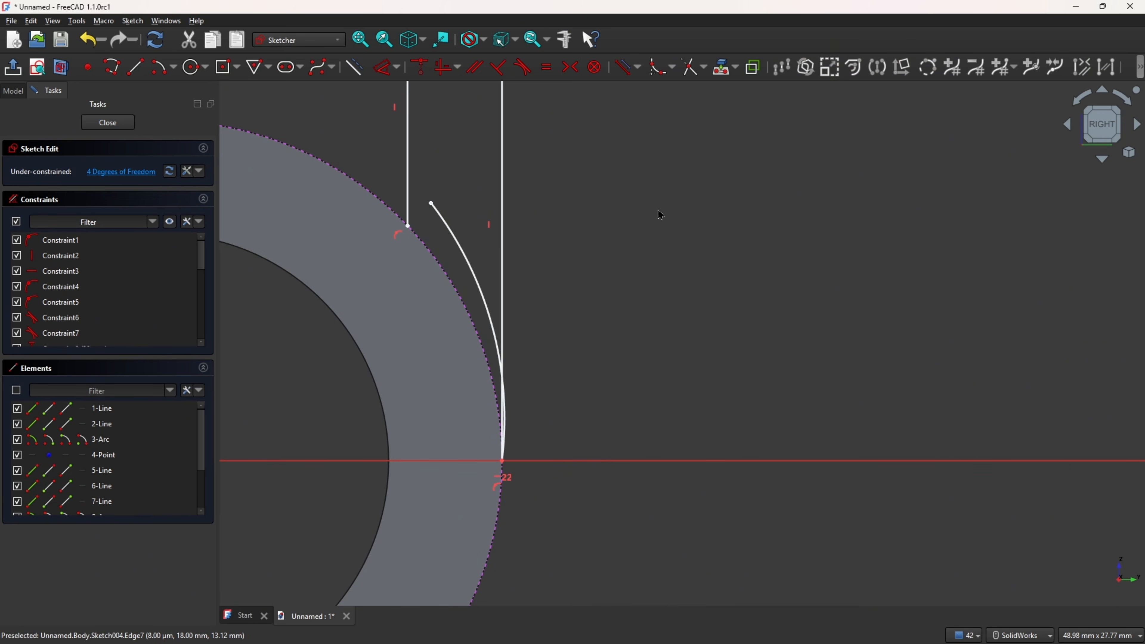
pyautogui.click(445, 67)
pyautogui.click(427, 199)
pyautogui.click(408, 225)
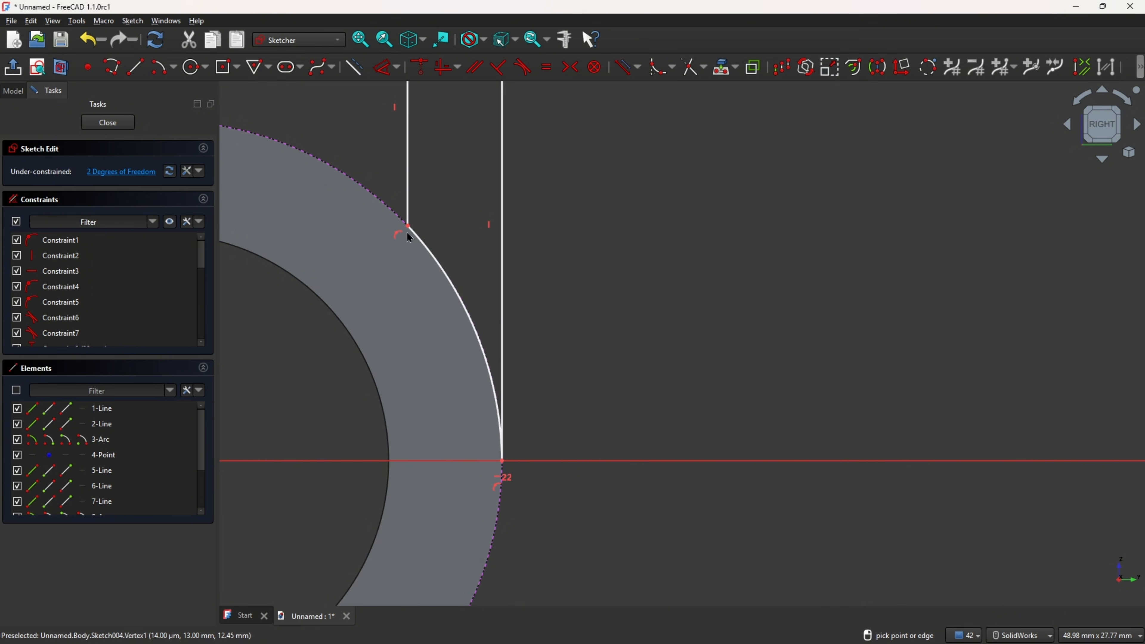
pyautogui.scroll(-1, 402, 381)
pyautogui.scroll(-5, 473, 329)
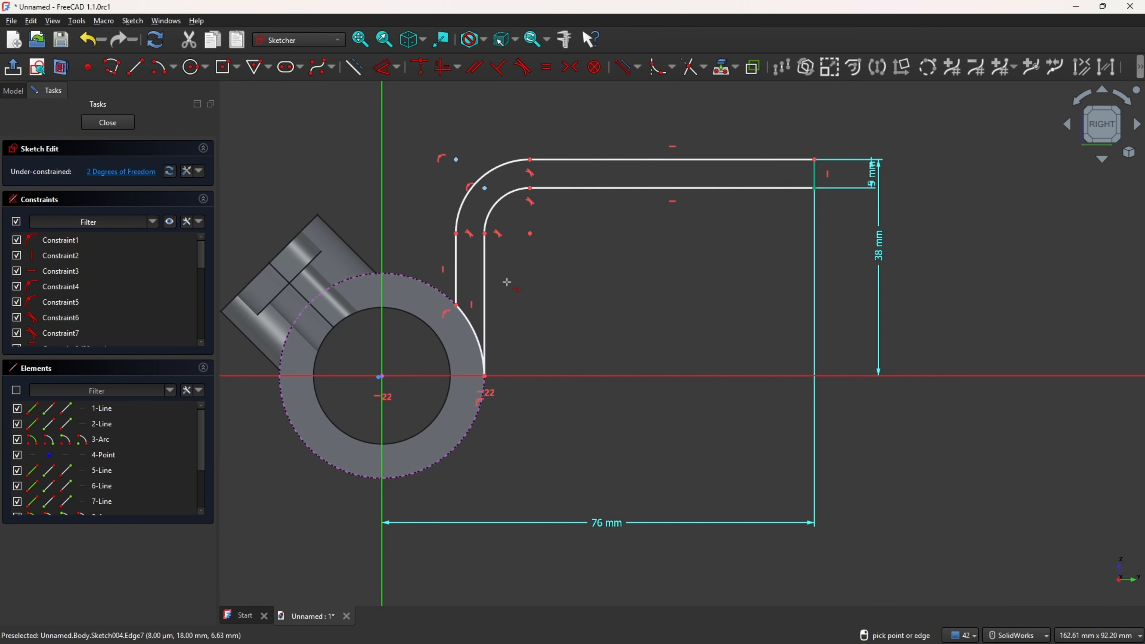
pyautogui.click(444, 67)
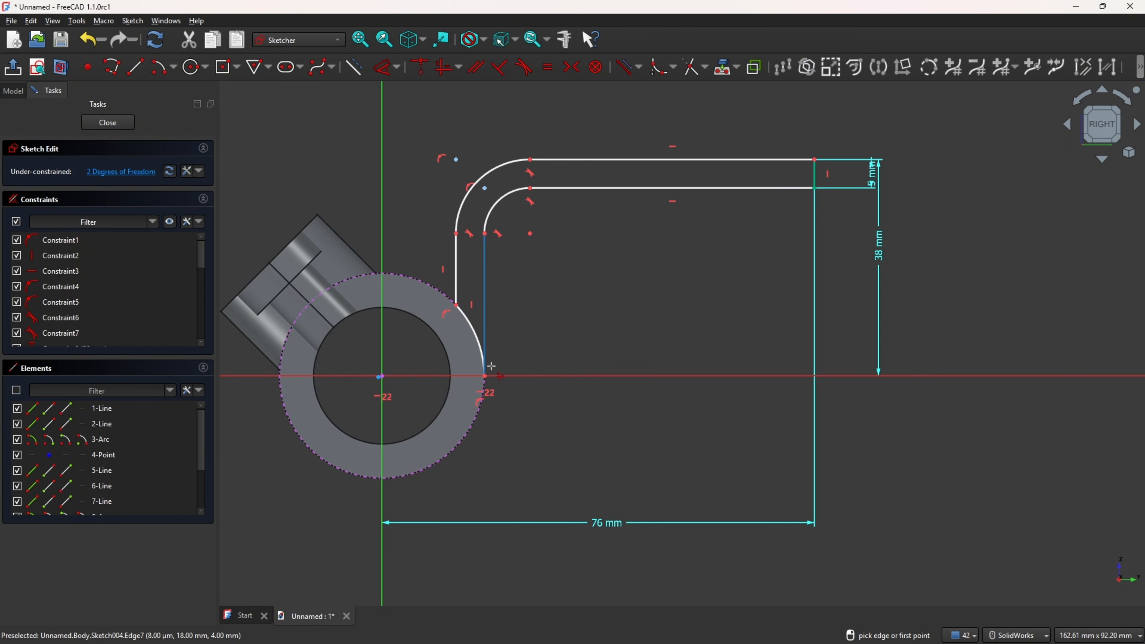
pyautogui.click(383, 378)
pyautogui.press('Escape')
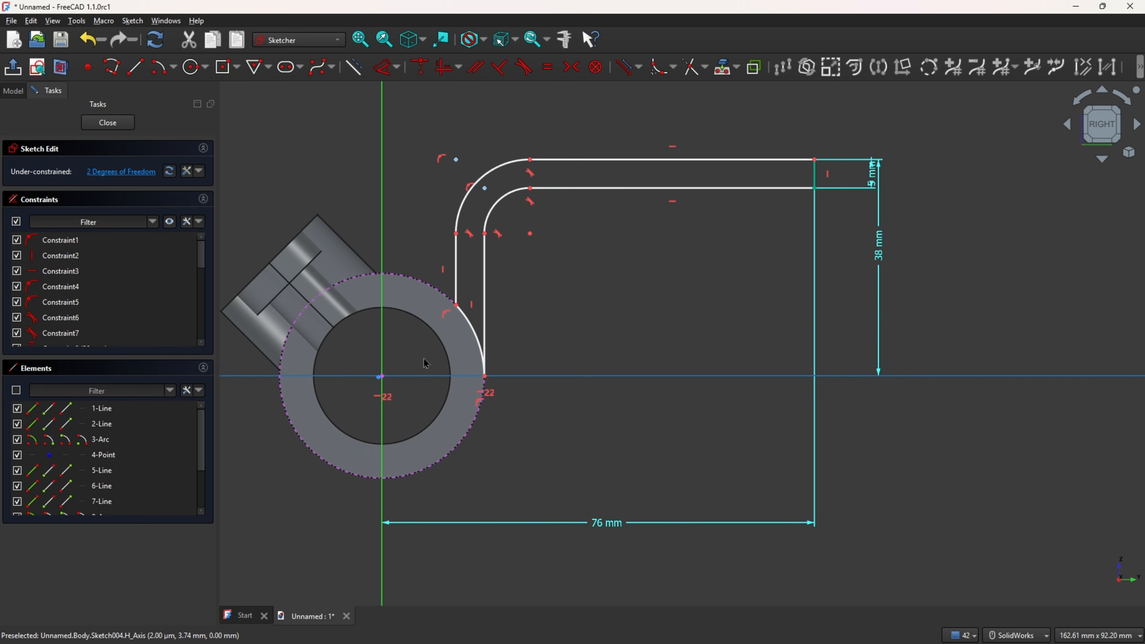
# Step: Make the lower arc's centre coincident with the sketch origin
pyautogui.scroll(6, 380, 374)
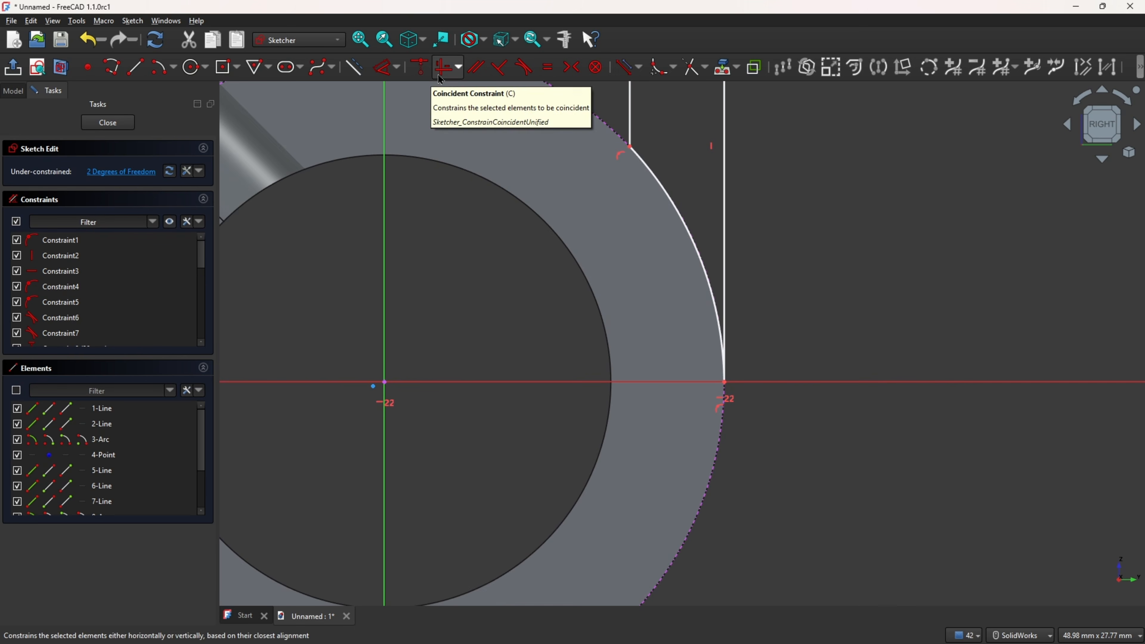
pyautogui.click(421, 68)
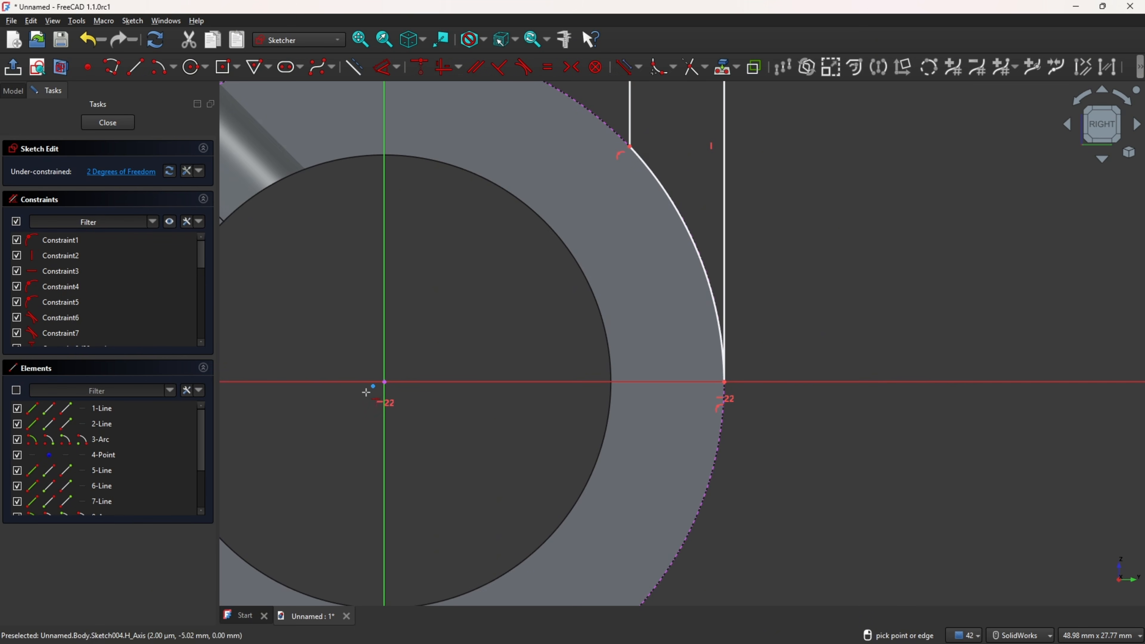
pyautogui.click(384, 388)
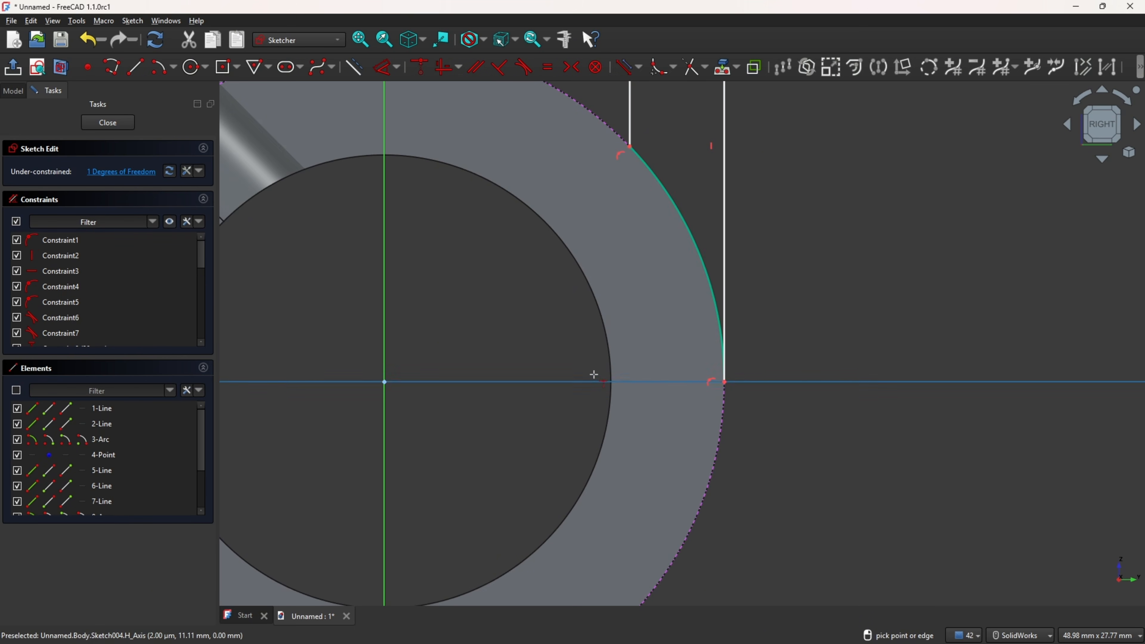
# Step: Constrain the inner vertical line's lower end to lie level with the origin
pyautogui.scroll(-2, 625, 369)
pyautogui.scroll(-1, 625, 369)
pyautogui.click(446, 68)
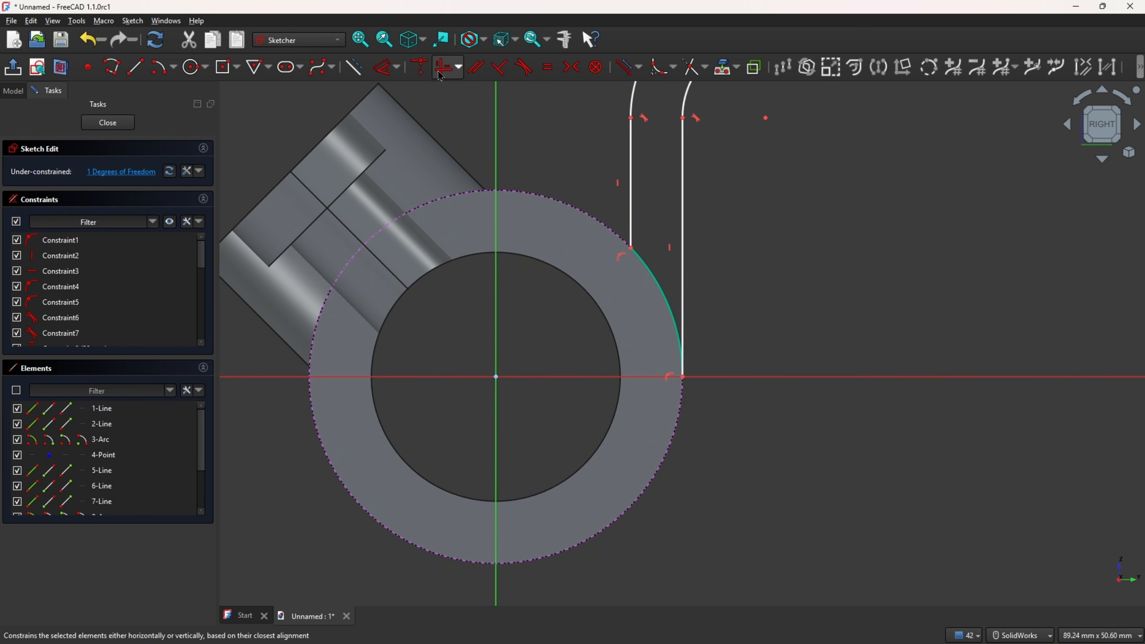
pyautogui.click(683, 377)
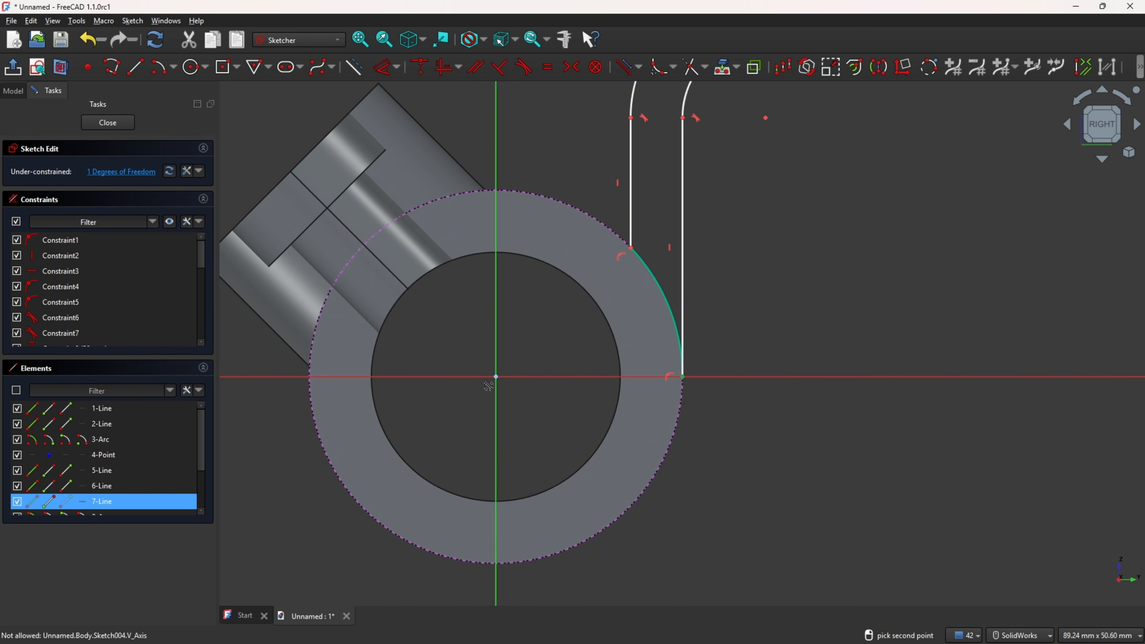
pyautogui.click(494, 378)
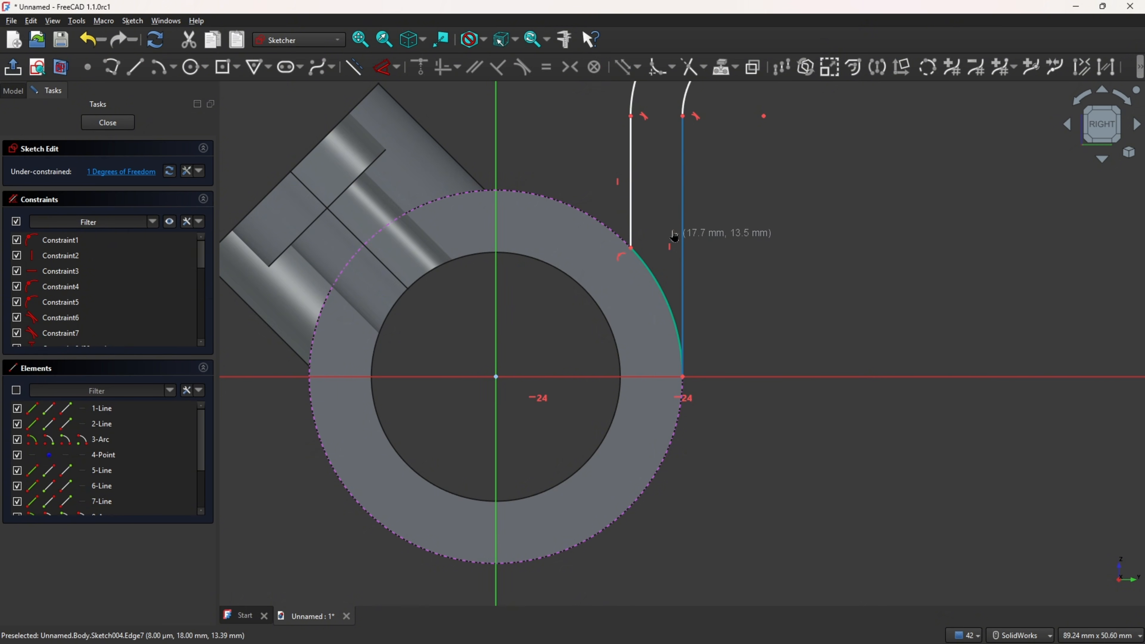
# Step: Dimension the inner fillet arc's radius as 9 mm and close the sketch
pyautogui.scroll(2, 789, 279)
pyautogui.scroll(-3, 789, 279)
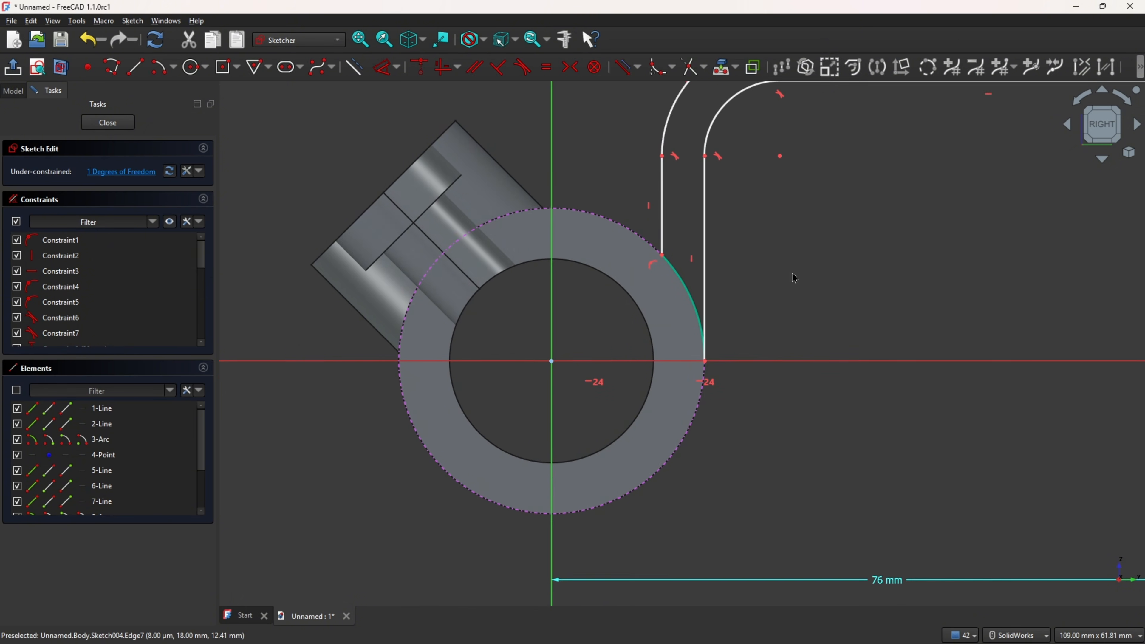
pyautogui.moveTo(856, 248)
pyautogui.keyDown('ctrl'); pyautogui.mouseDown(button='middle')
pyautogui.moveTo(652, 425)
pyautogui.moveTo(635, 405)
pyautogui.mouseUp(button='middle'); pyautogui.keyUp('ctrl')
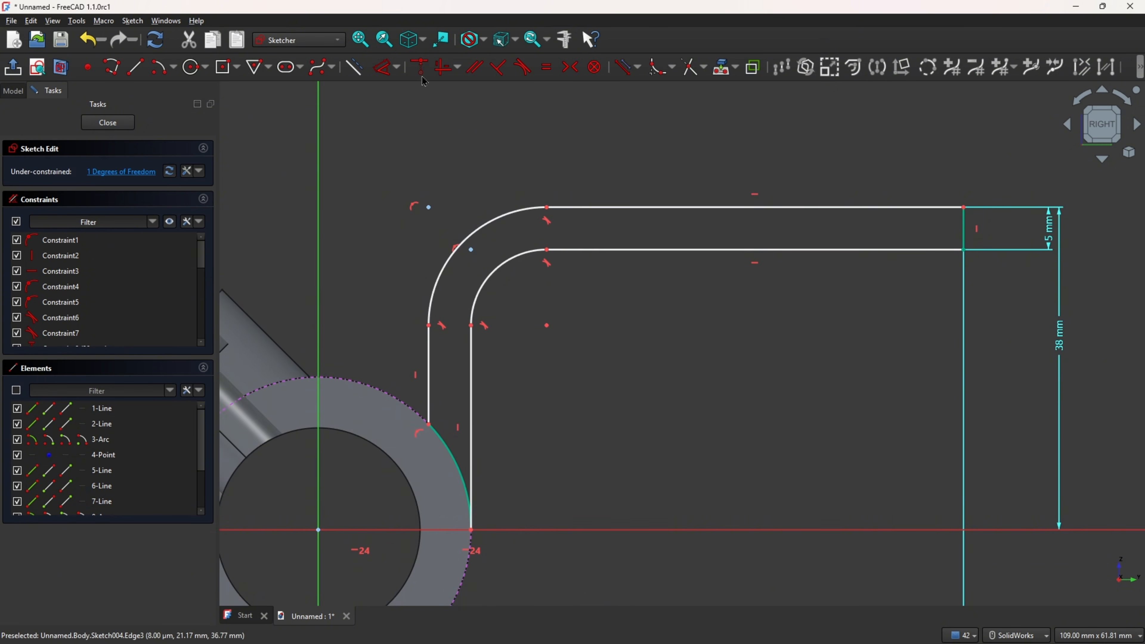
pyautogui.click(419, 67)
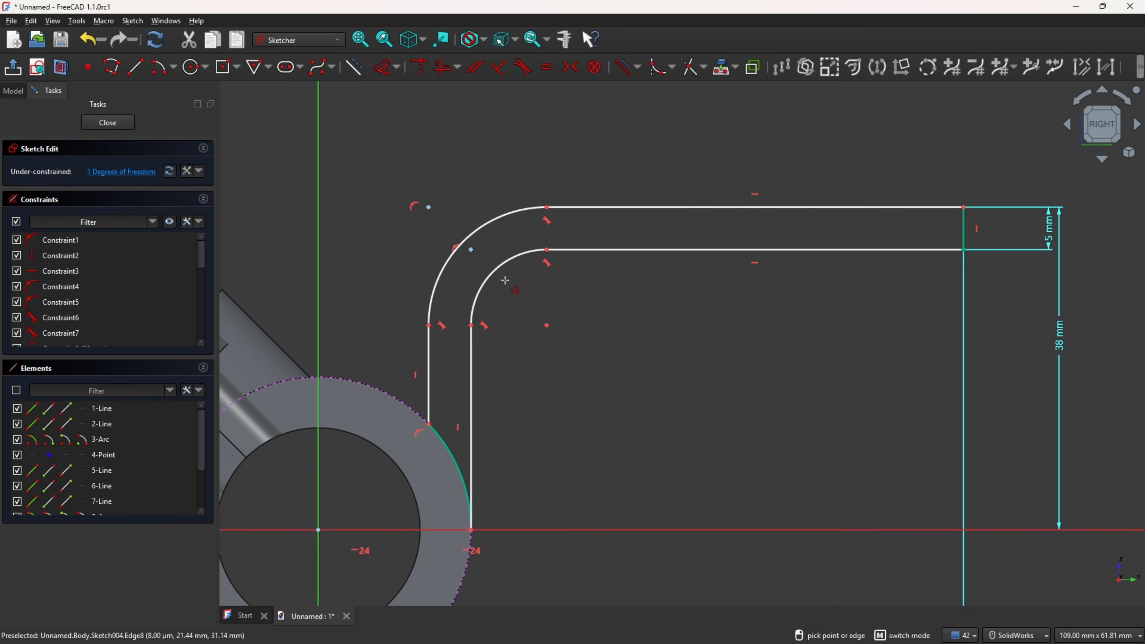
pyautogui.click(503, 267)
pyautogui.click(519, 296)
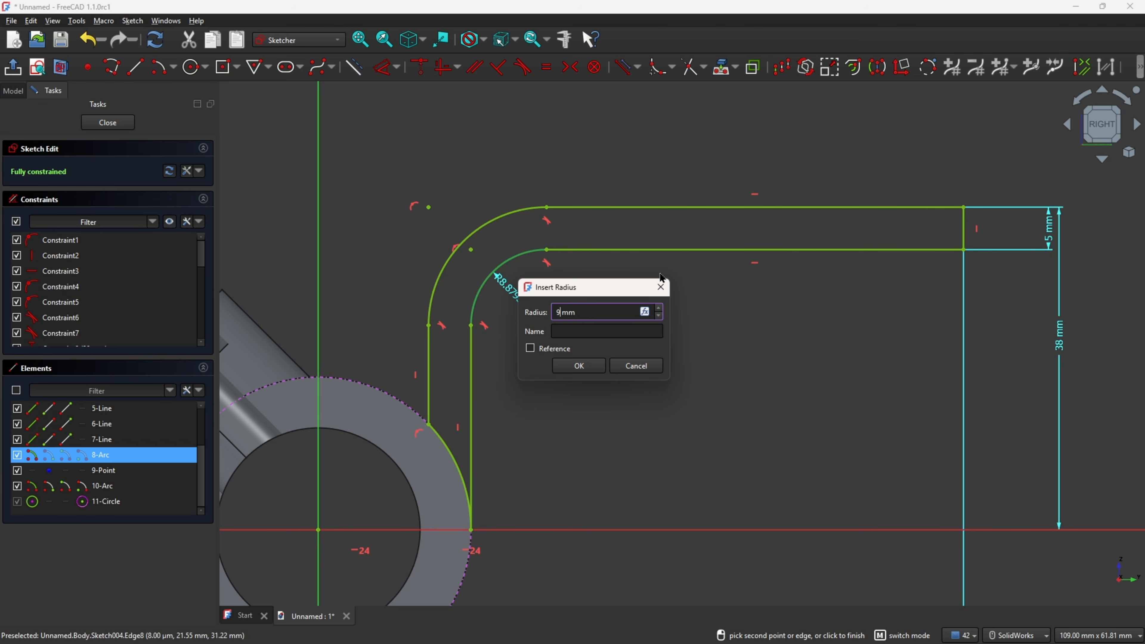
pyautogui.press('Return')
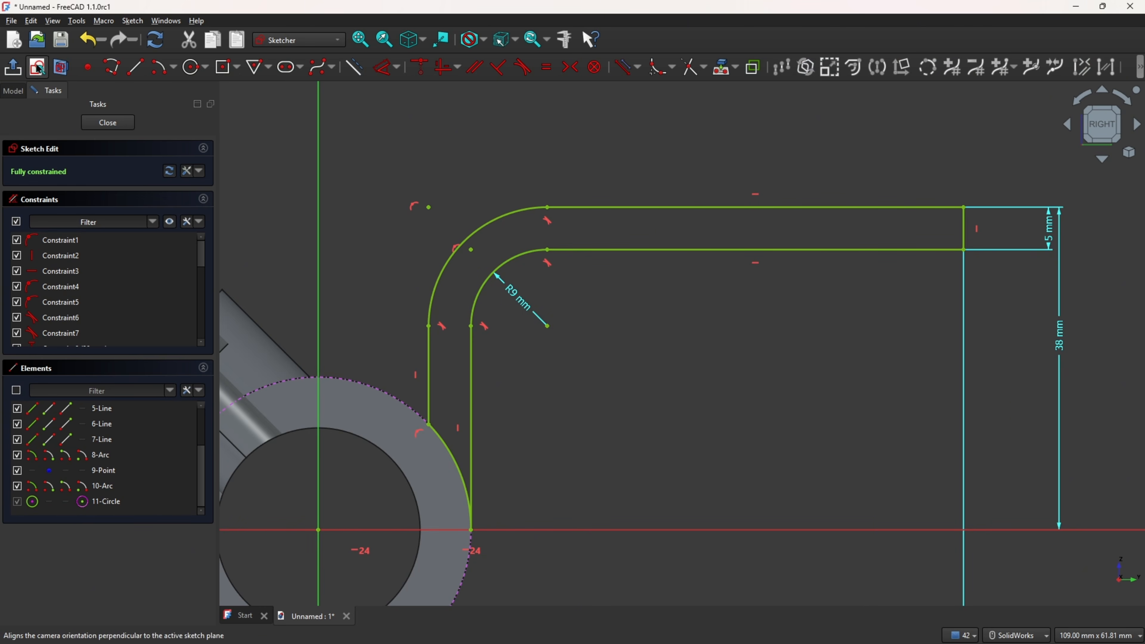
pyautogui.click(12, 67)
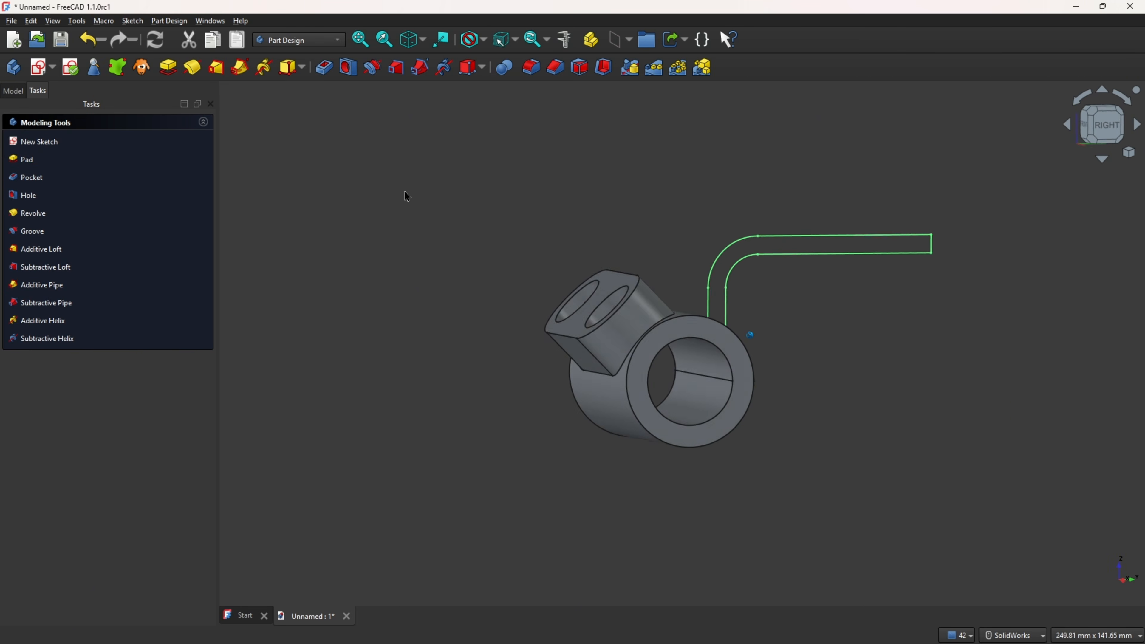
# Step: Pad the arm sketch symmetrically to the sketch plane with a length of 24 mm
pyautogui.click(168, 72)
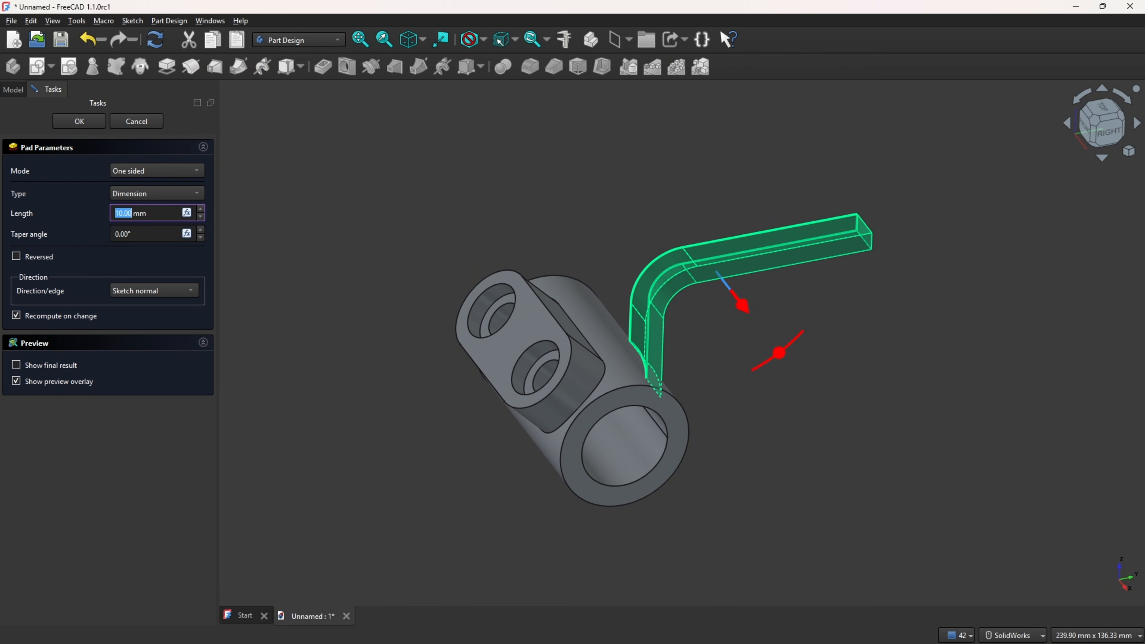
pyautogui.hotkey('alt', 'Tab')
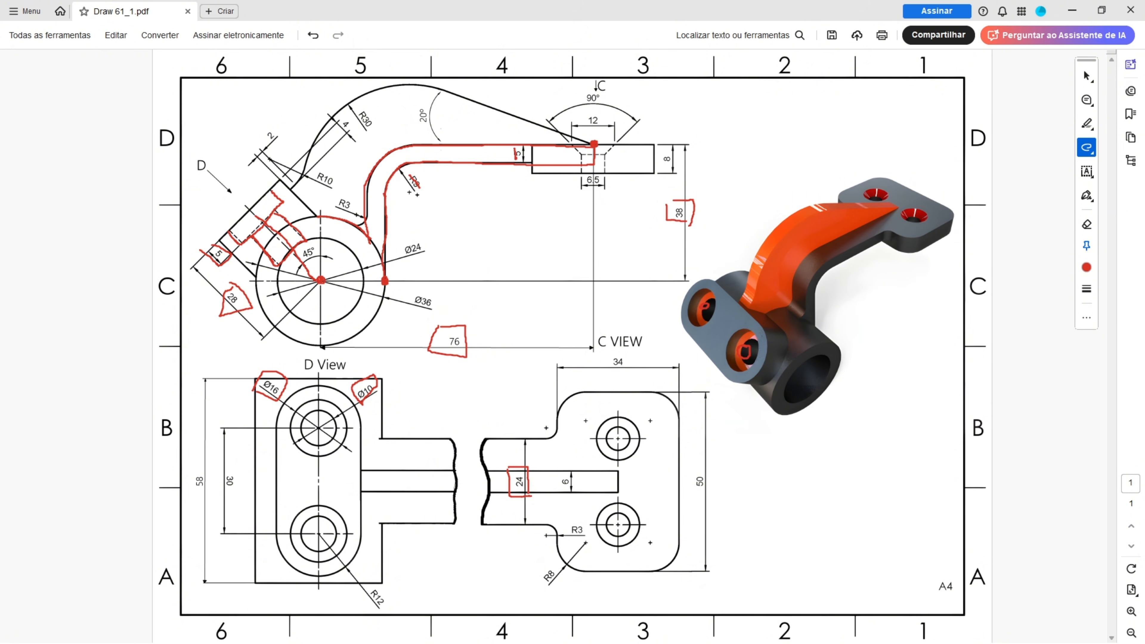
pyautogui.hotkey('alt', 'Tab')
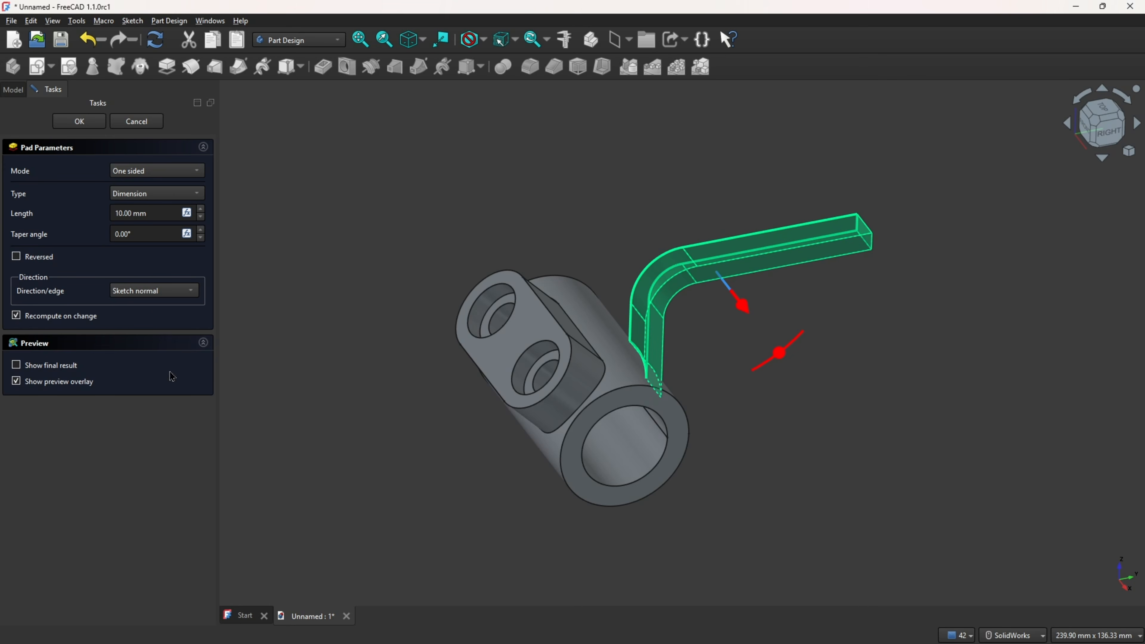
pyautogui.click(144, 173)
pyautogui.click(130, 207)
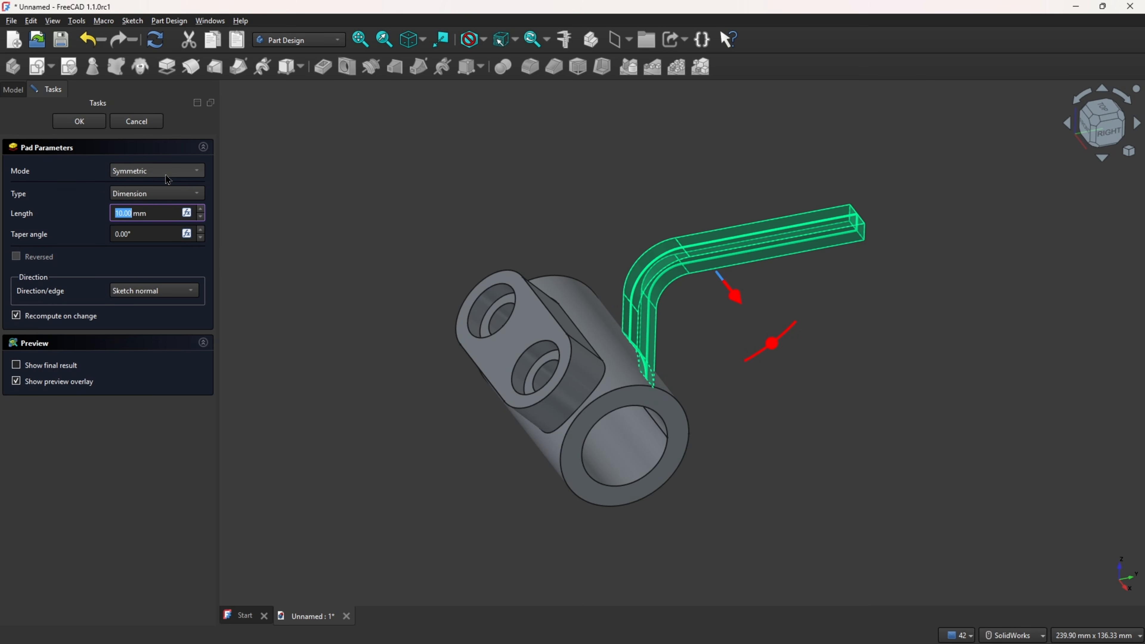
pyautogui.click(90, 125)
# Step: Fillet the edge where the arm meets the cylinder with a 3 mm radius
pyautogui.moveTo(683, 164)
pyautogui.mouseDown(button='middle')
pyautogui.moveTo(829, 166)
pyautogui.moveTo(741, 173)
pyautogui.moveTo(672, 203)
pyautogui.mouseUp(button='middle')
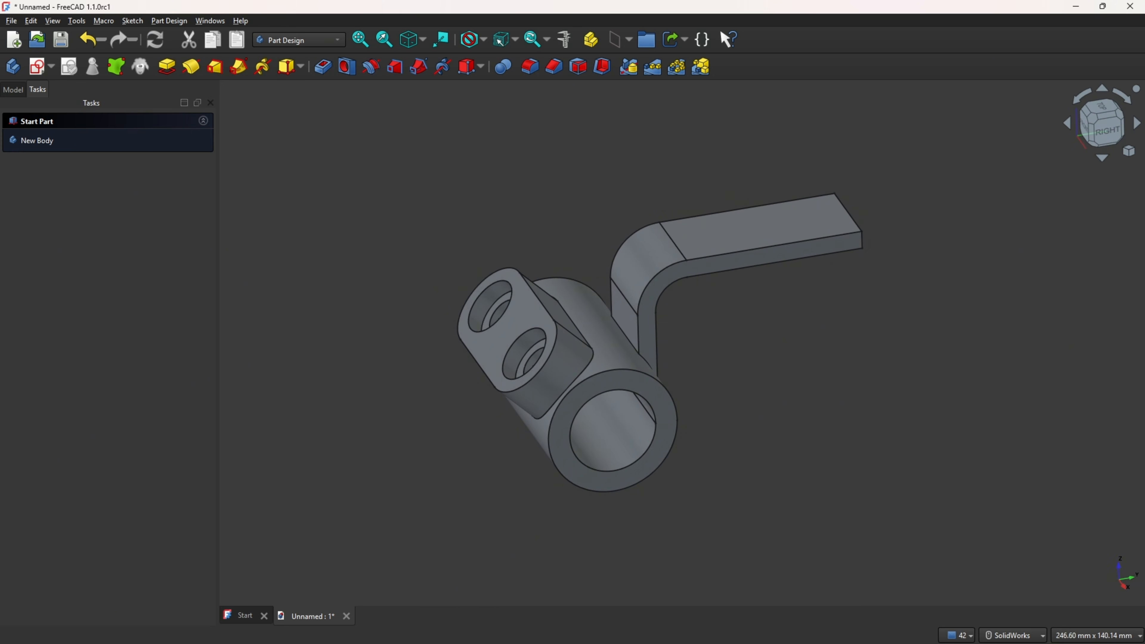
pyautogui.hotkey('alt', 'Tab')
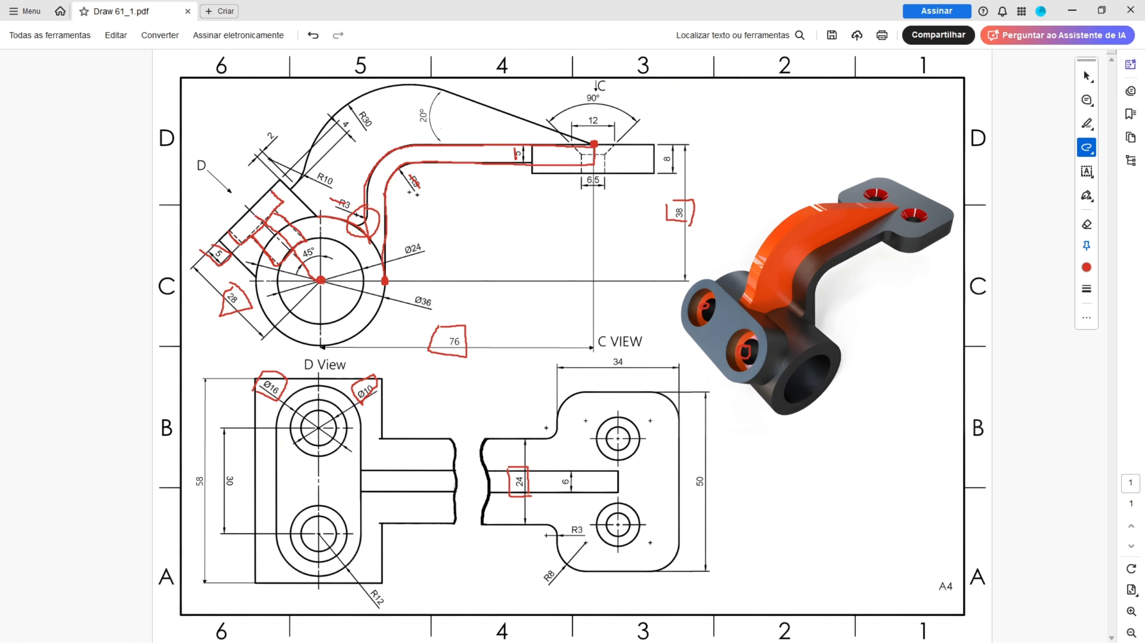
pyautogui.hotkey('alt', 'Tab')
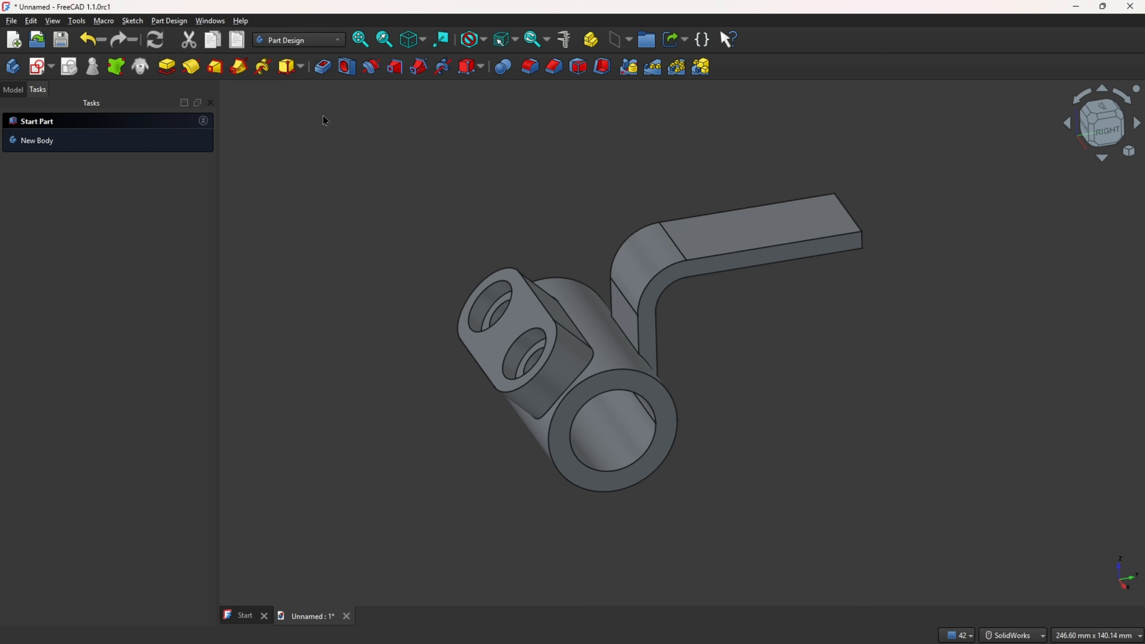
pyautogui.click(530, 66)
pyautogui.scroll(5, 600, 300)
pyautogui.moveTo(600, 300); pyautogui.dragTo(614, 276, button='middle')
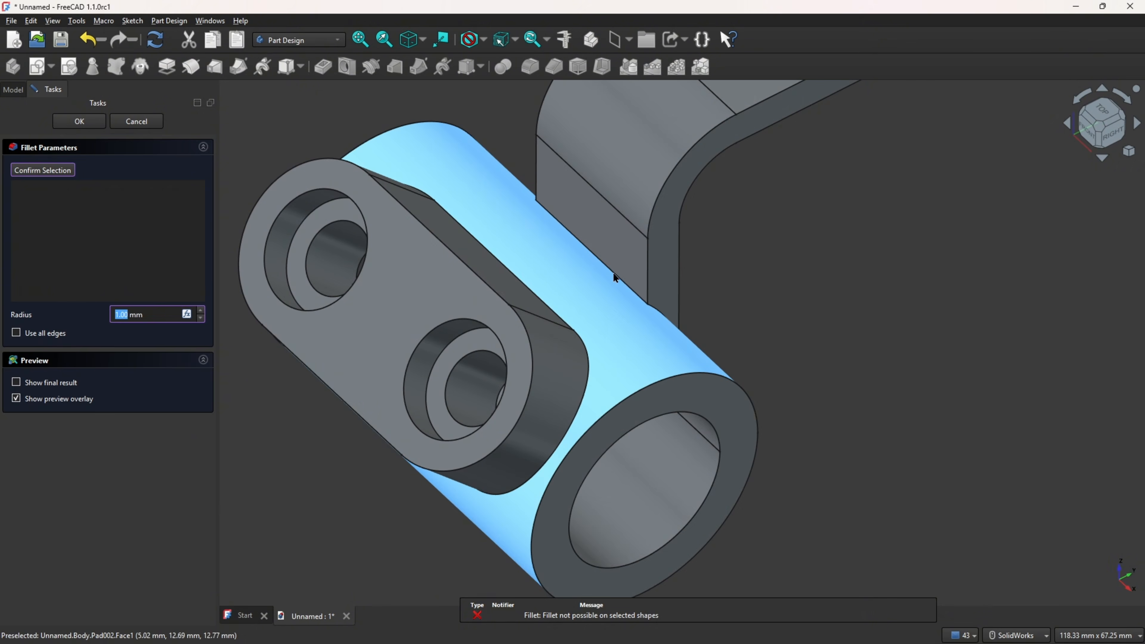
pyautogui.click(618, 274)
pyautogui.moveTo(237, 258); pyautogui.dragTo(252, 243, button='middle')
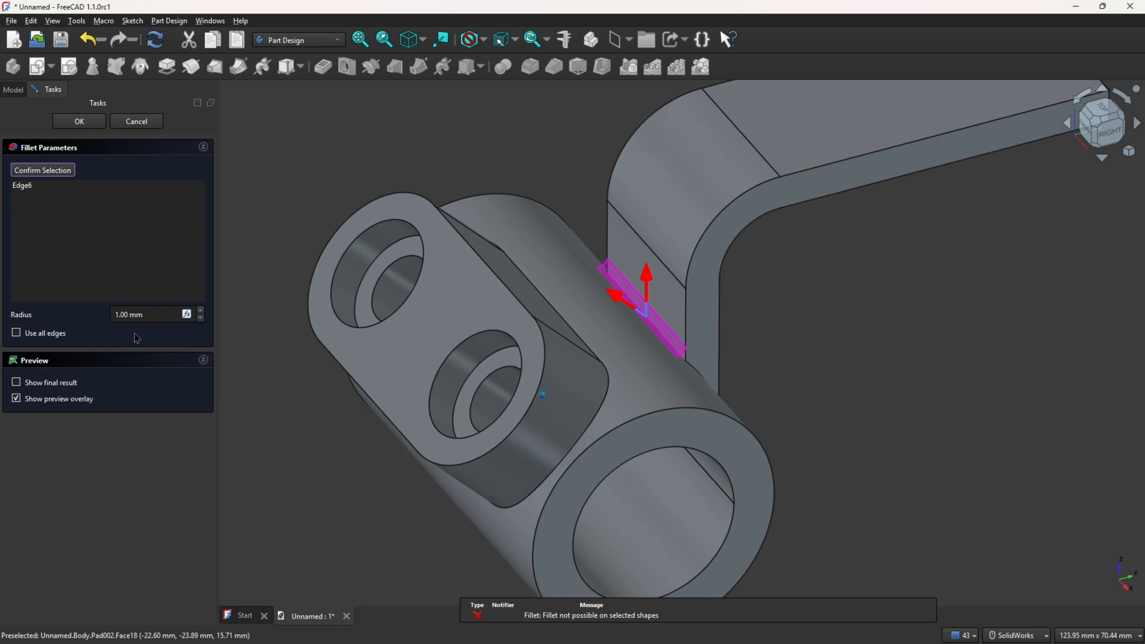
pyautogui.click(152, 314)
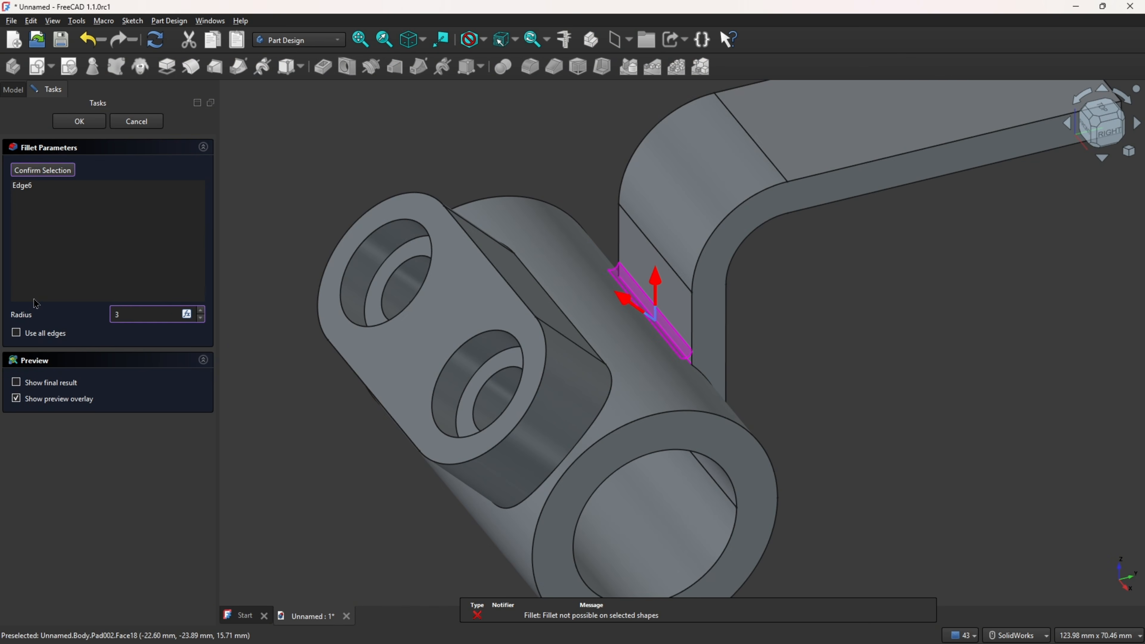
pyautogui.click(79, 121)
# Step: Switch to the reference drawing and undo the recent markup strokes on it
pyautogui.scroll(-3, 409, 146)
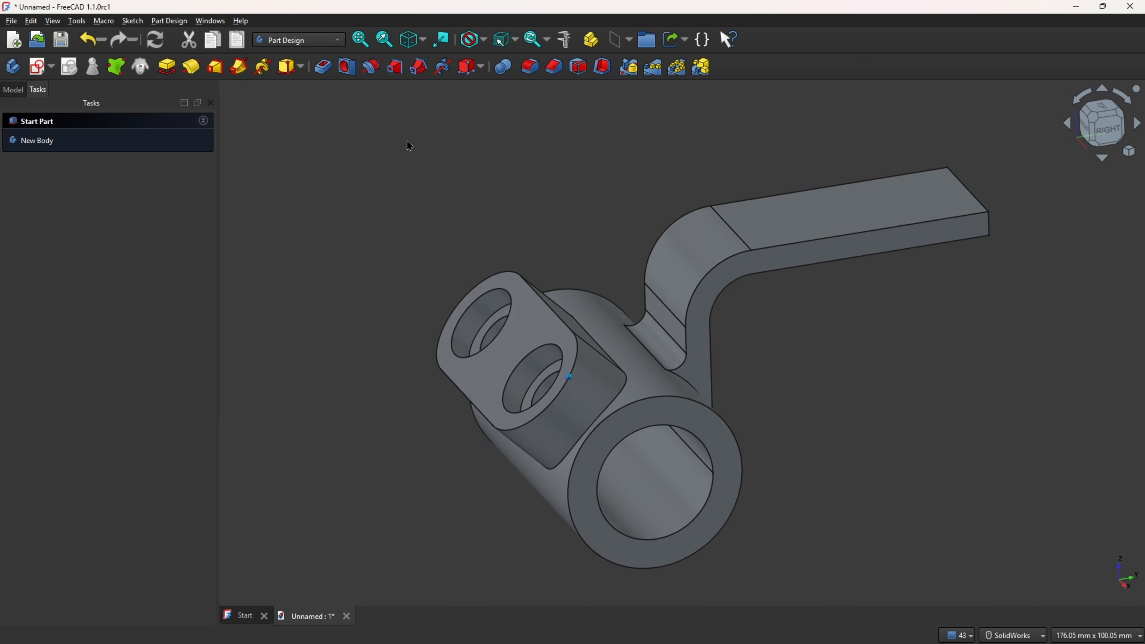
pyautogui.scroll(-1, 473, 144)
pyautogui.moveTo(539, 143); pyautogui.dragTo(663, 113, button='middle')
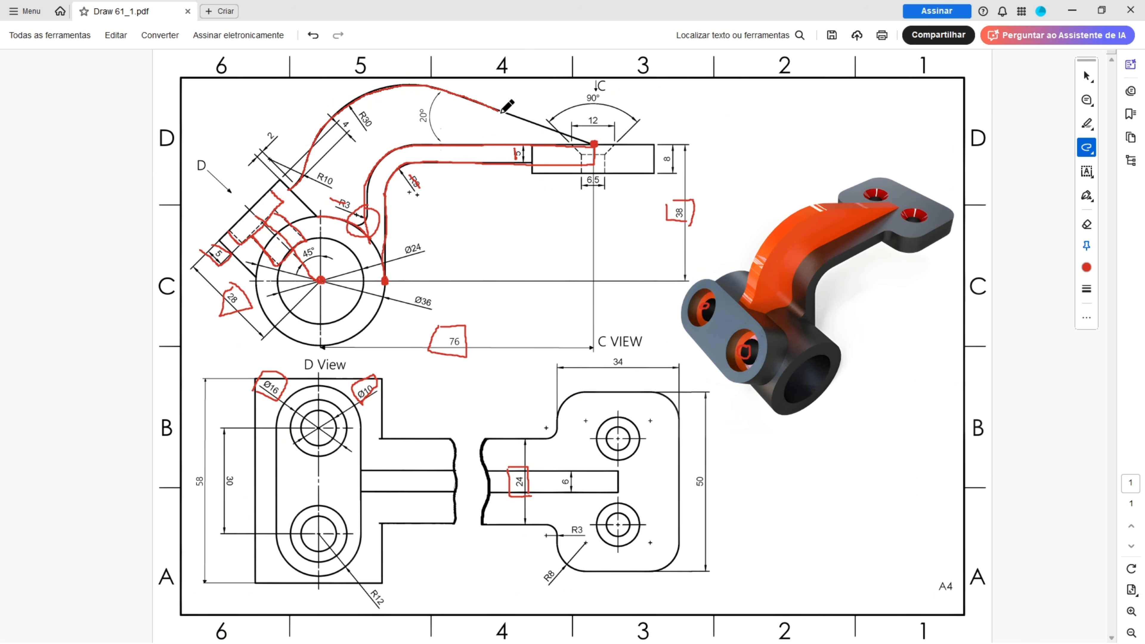
pyautogui.hotkey('ctrl', 'z')
pyautogui.hotkey('ctrl', 'z')
pyautogui.hotkey('ctrl', 'z')
pyautogui.hotkey('ctrl', 'z')
pyautogui.hotkey('ctrl', 'z')
pyautogui.hotkey('ctrl', 'z')
pyautogui.hotkey('ctrl', 'z')
pyautogui.hotkey('ctrl', 'z')
pyautogui.hotkey('ctrl', 'z')
pyautogui.hotkey('ctrl', 'z')
pyautogui.hotkey('ctrl', 'z')
pyautogui.hotkey('ctrl', 'z')
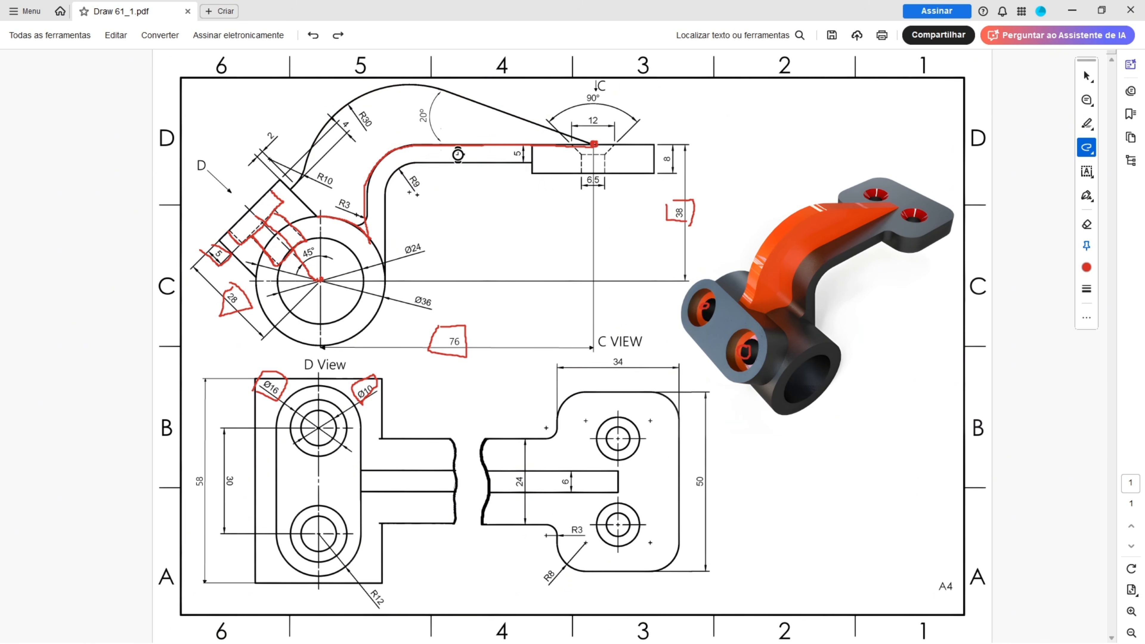
pyautogui.hotkey('ctrl', 'z')
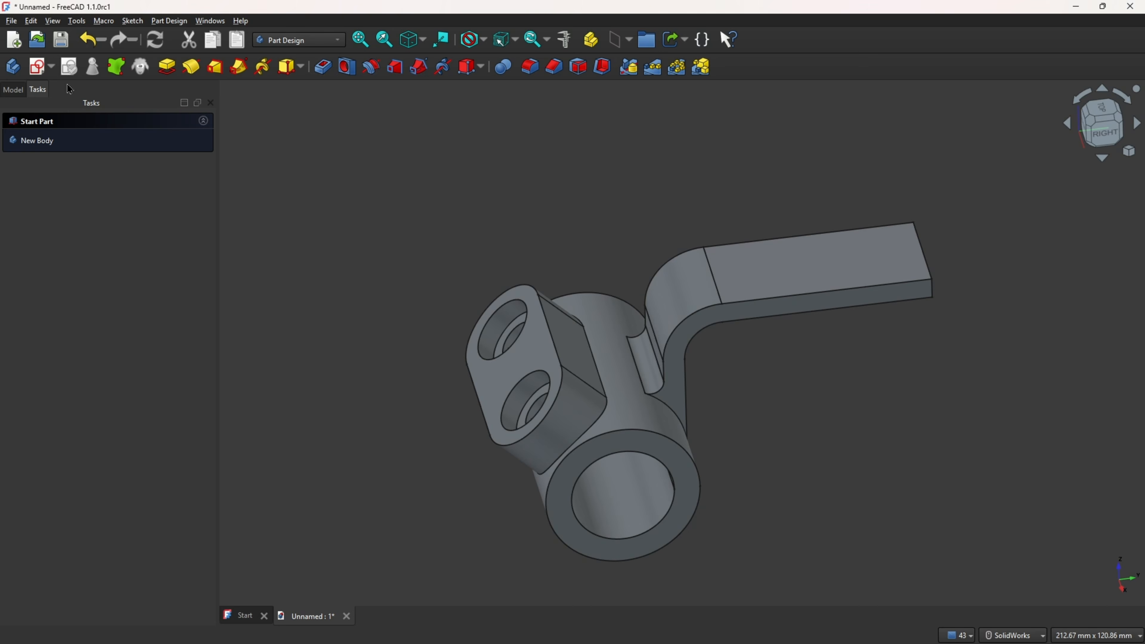
# Step: Create a new sketch on the YZ plane
pyautogui.click(38, 66)
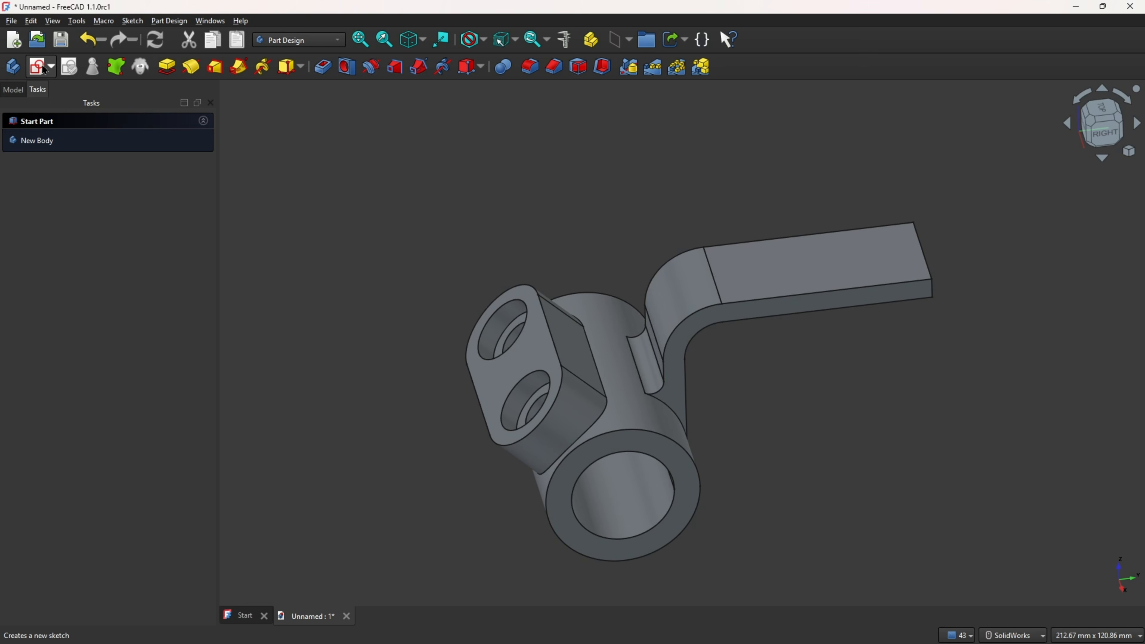
pyautogui.click(636, 376)
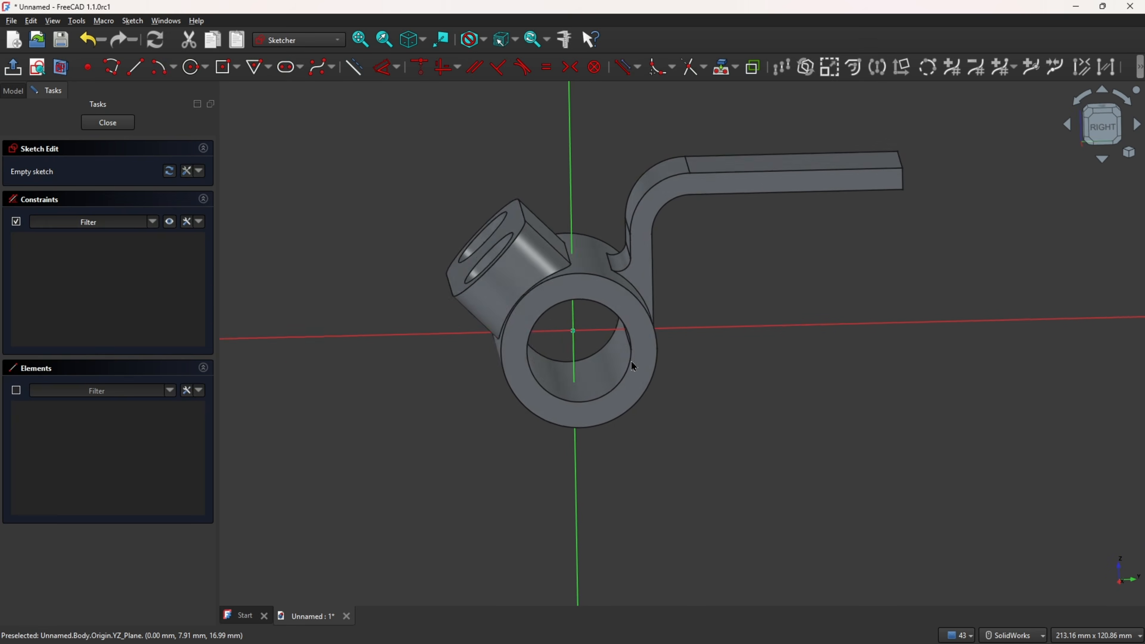
# Step: Project the arm's upper line and arc edges, the cylinder's outer edge and the boss's sloped edge into the sketch as external geometry
pyautogui.keyDown('ctrl'); pyautogui.moveTo(745, 130); pyautogui.dragTo(670, 296, button='middle'); pyautogui.keyUp('ctrl')
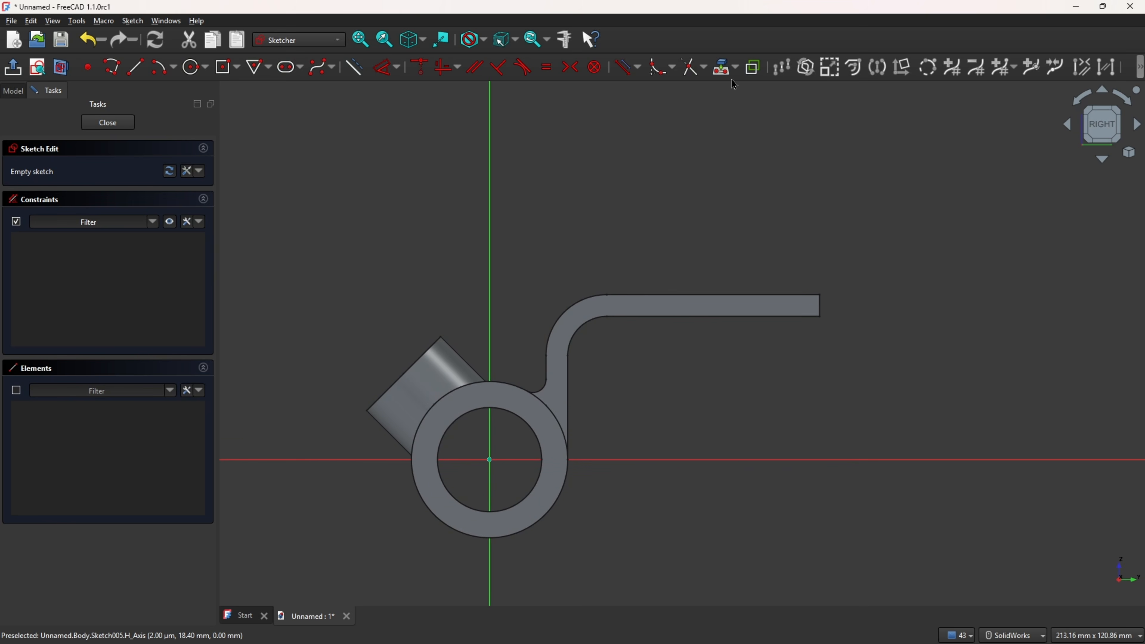
pyautogui.click(61, 72)
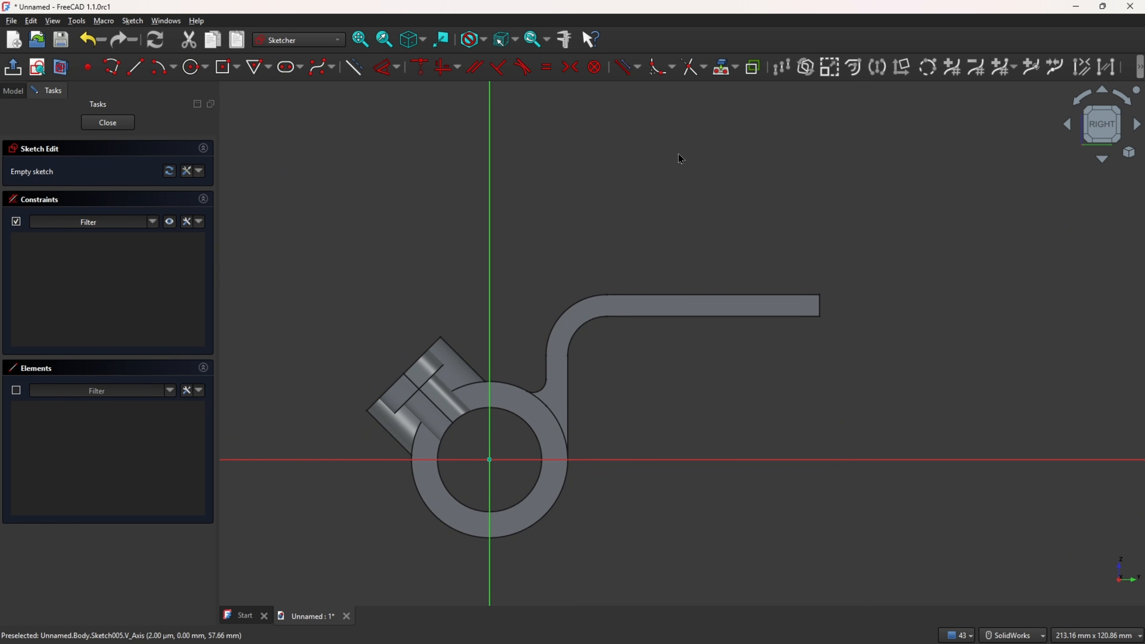
pyautogui.click(737, 70)
pyautogui.click(751, 86)
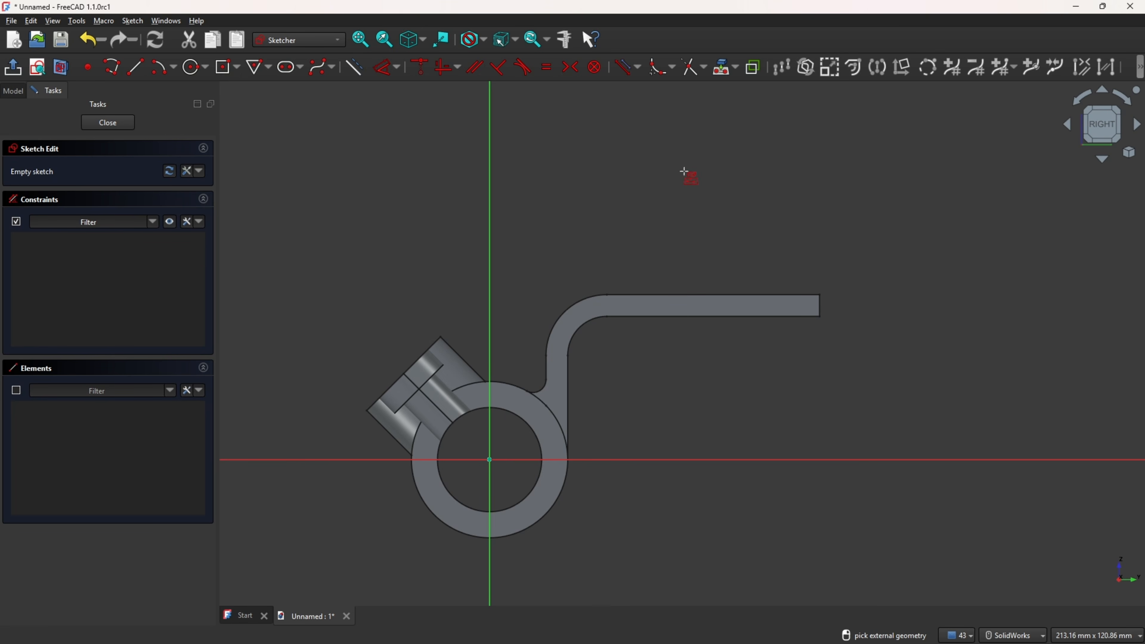
pyautogui.click(700, 298)
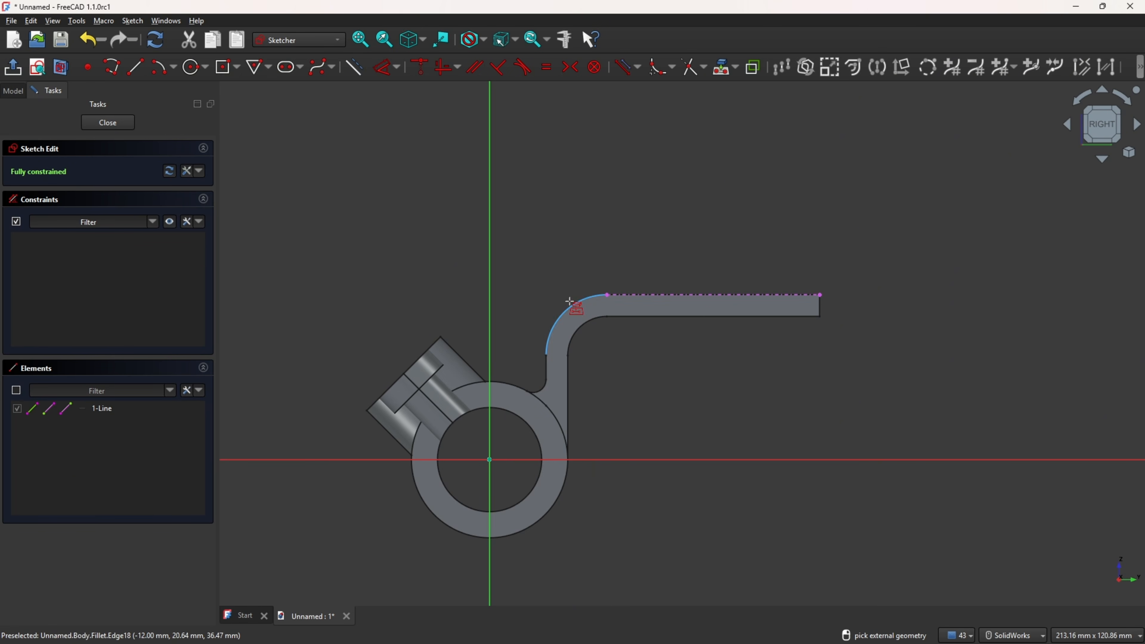
pyautogui.click(571, 309)
pyautogui.click(547, 369)
pyautogui.scroll(-5, 541, 367)
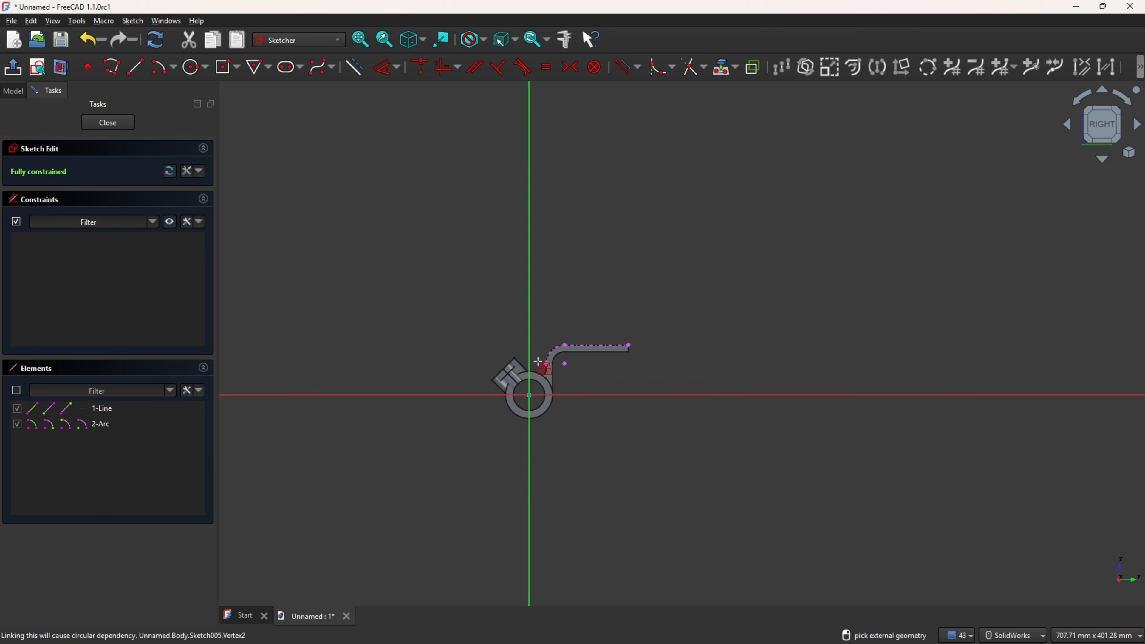
pyautogui.scroll(8, 545, 371)
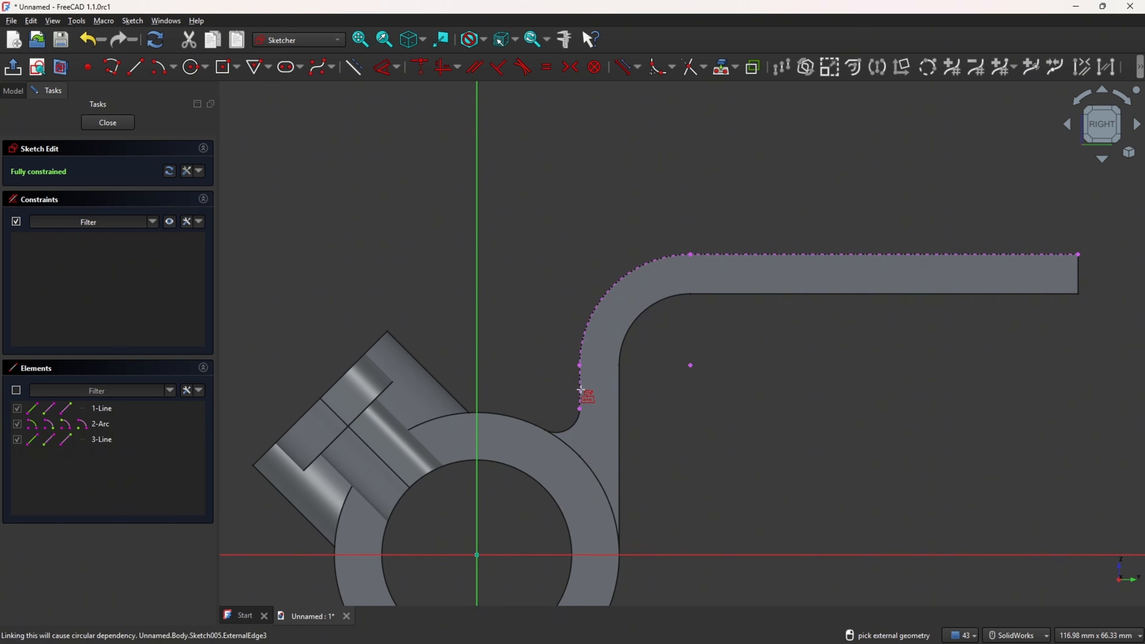
pyautogui.click(569, 428)
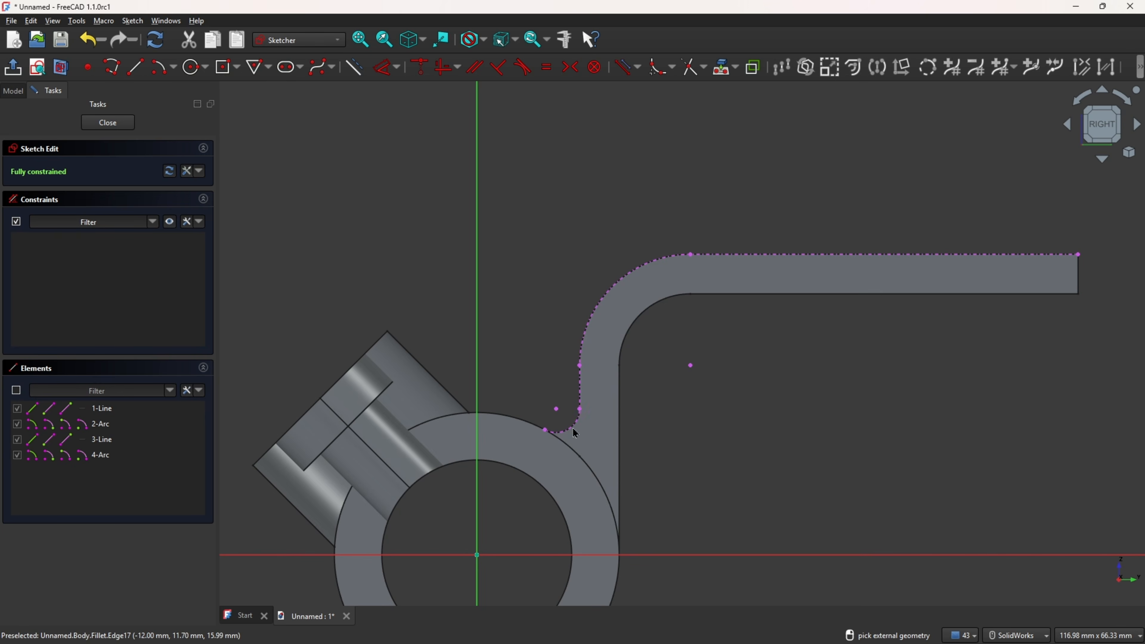
pyautogui.click(491, 413)
pyautogui.click(430, 372)
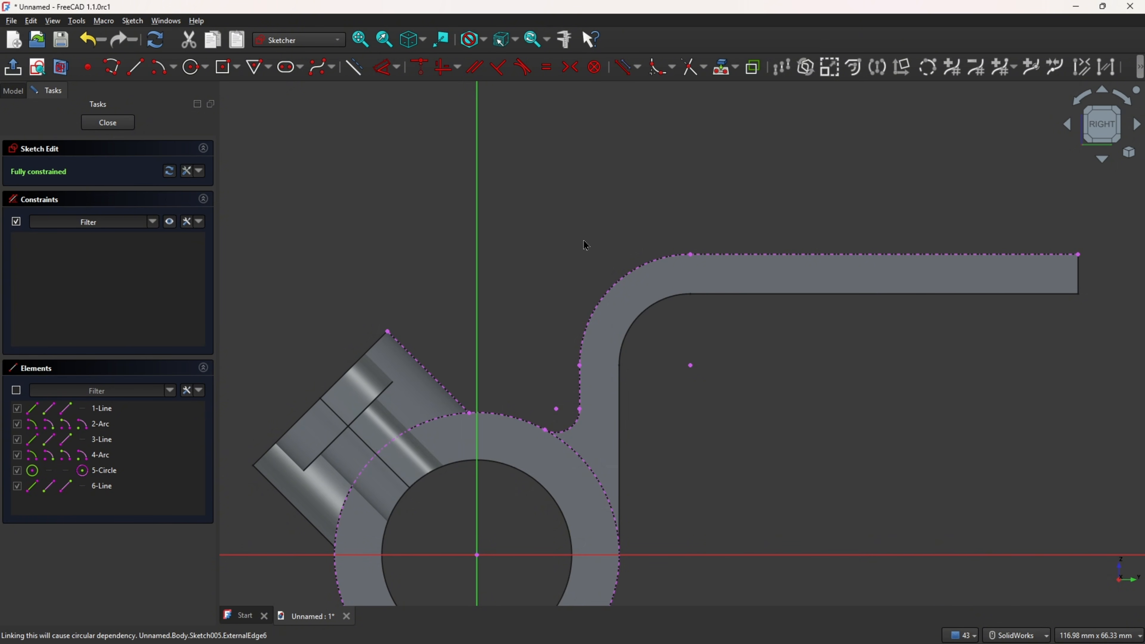
# Step: Convert the arm's two external lines and two arcs into defining geometry
pyautogui.click(751, 260)
pyautogui.click(606, 299)
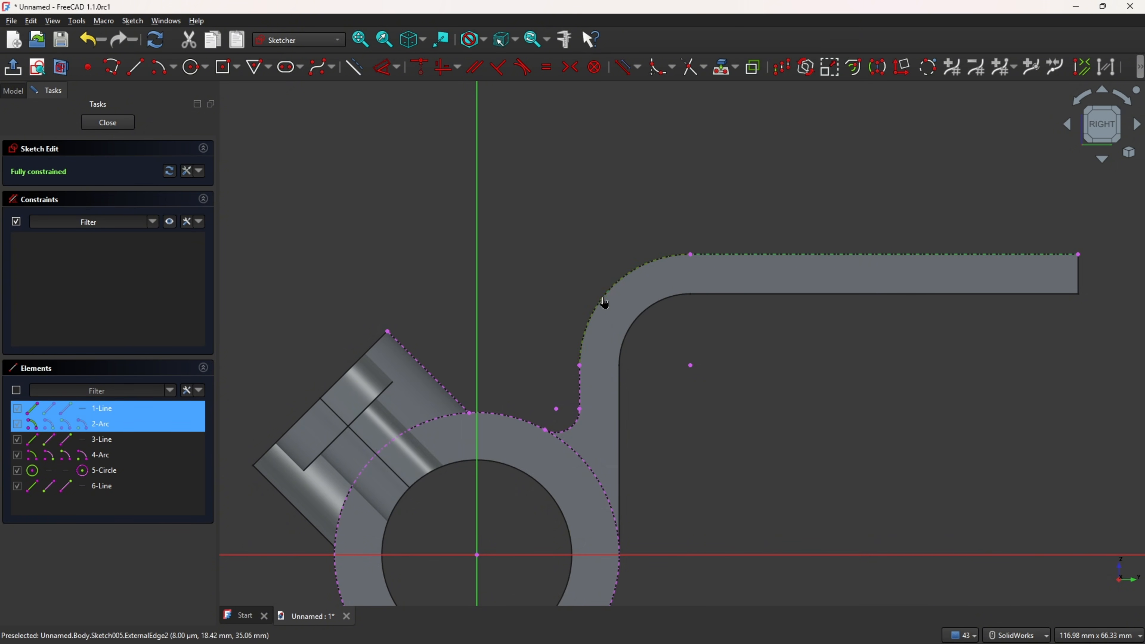
pyautogui.click(581, 406)
pyautogui.click(574, 432)
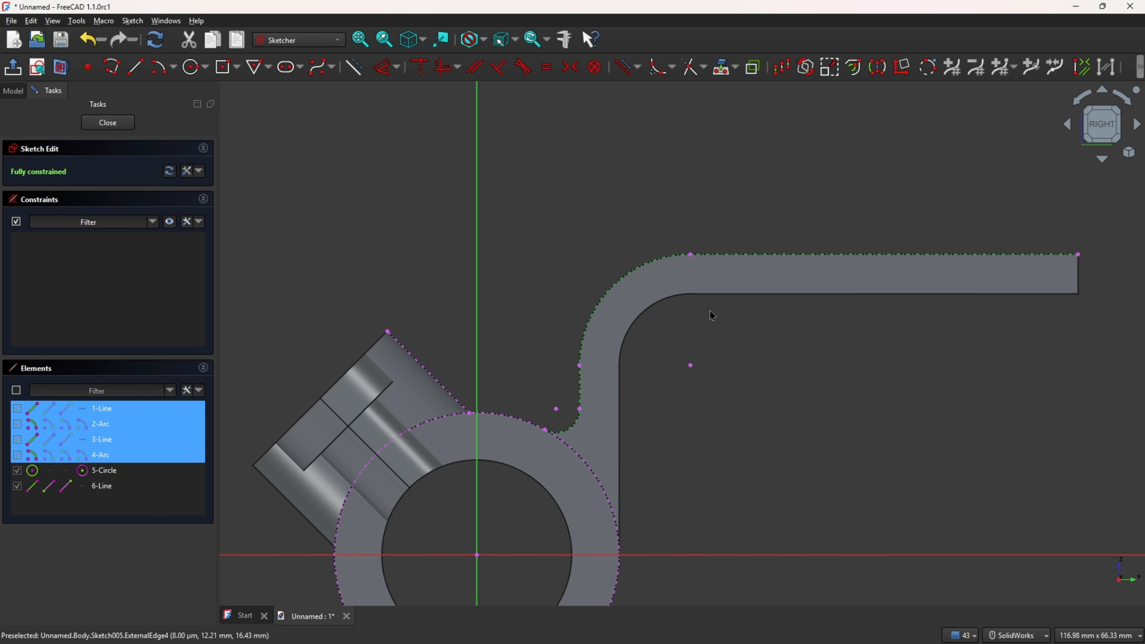
pyautogui.click(356, 70)
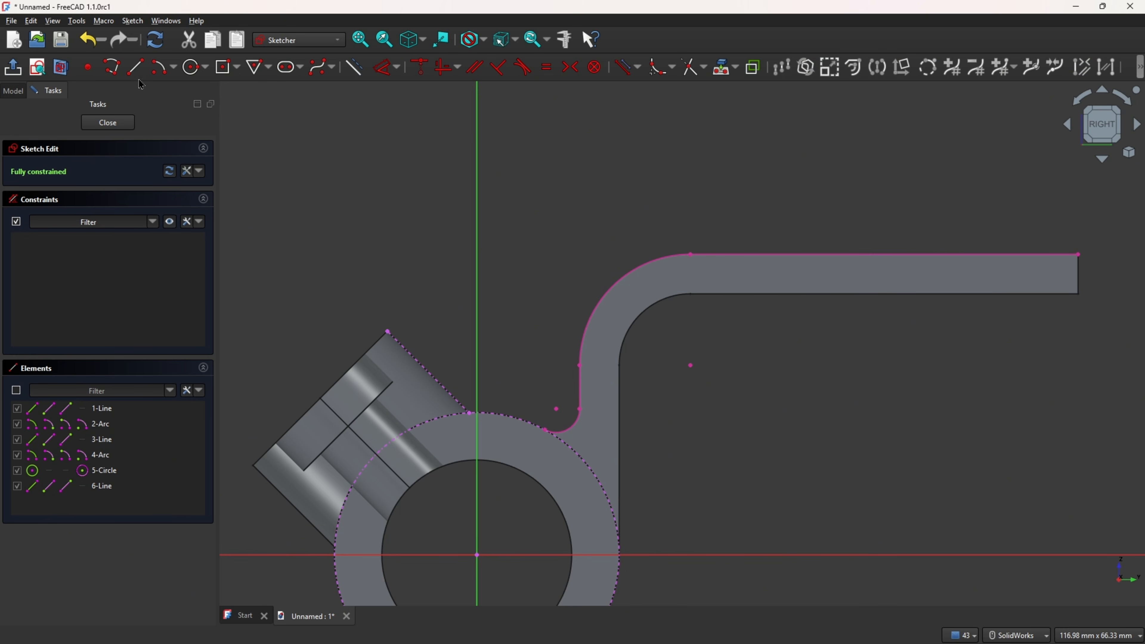
# Step: Draw a three-point arc from the arm's fillet end to the boss's corner on the cylinder edge
pyautogui.click(173, 69)
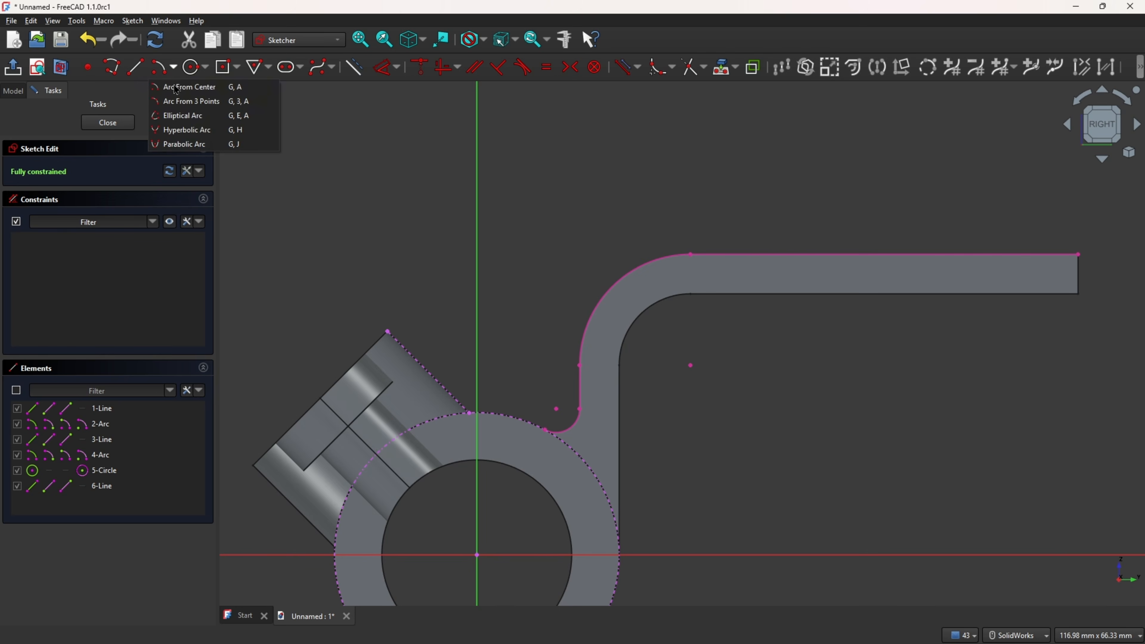
pyautogui.click(184, 103)
pyautogui.click(545, 430)
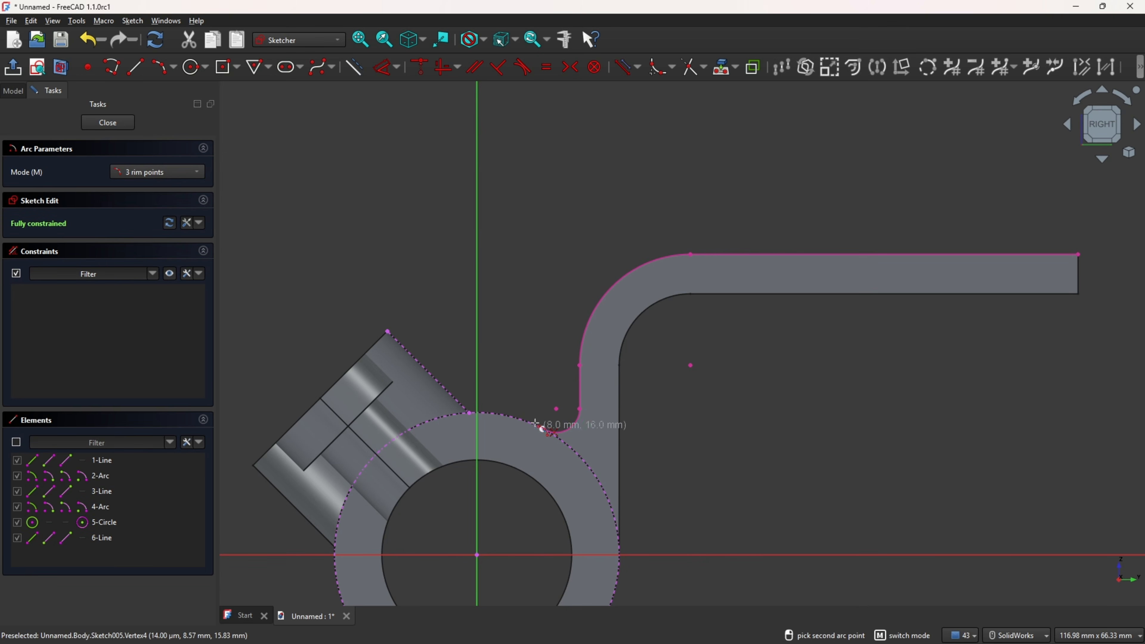
pyautogui.click(470, 413)
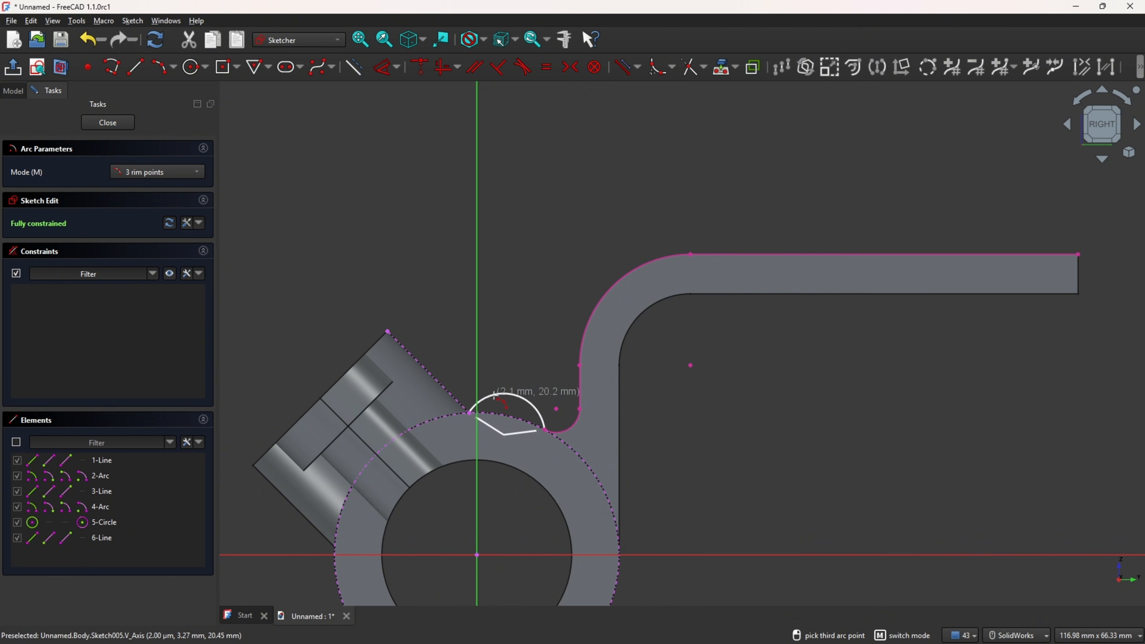
pyautogui.click(496, 403)
# Step: Try to constrain the new arc's centre coincident with the cylinder's centre
pyautogui.scroll(3, 517, 534)
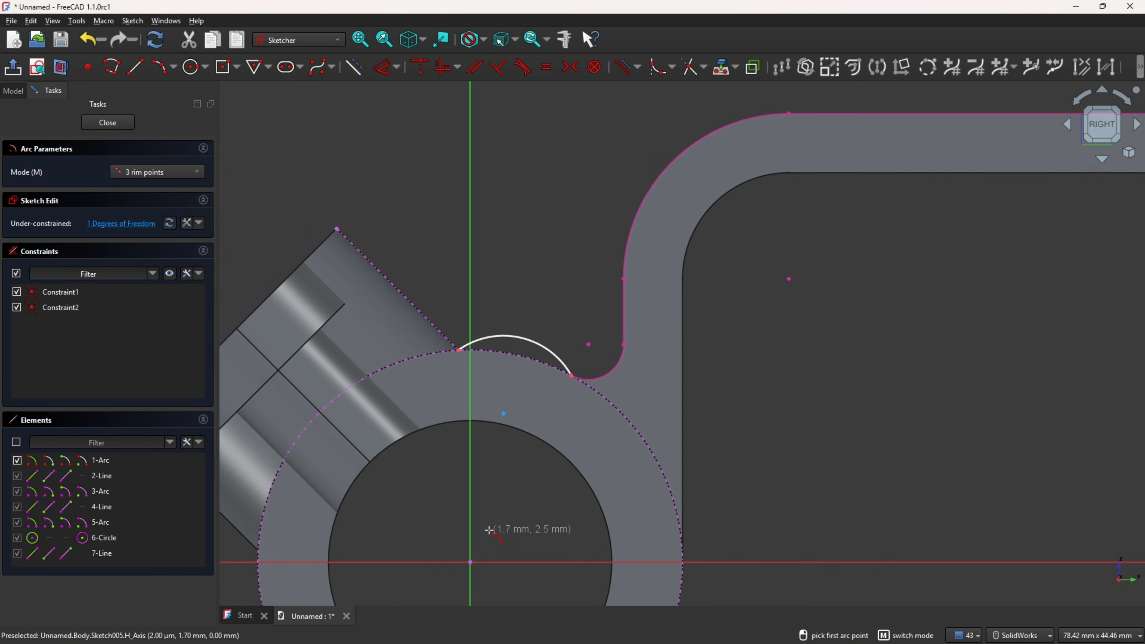
pyautogui.moveTo(517, 533); pyautogui.dragTo(505, 469, button='middle')
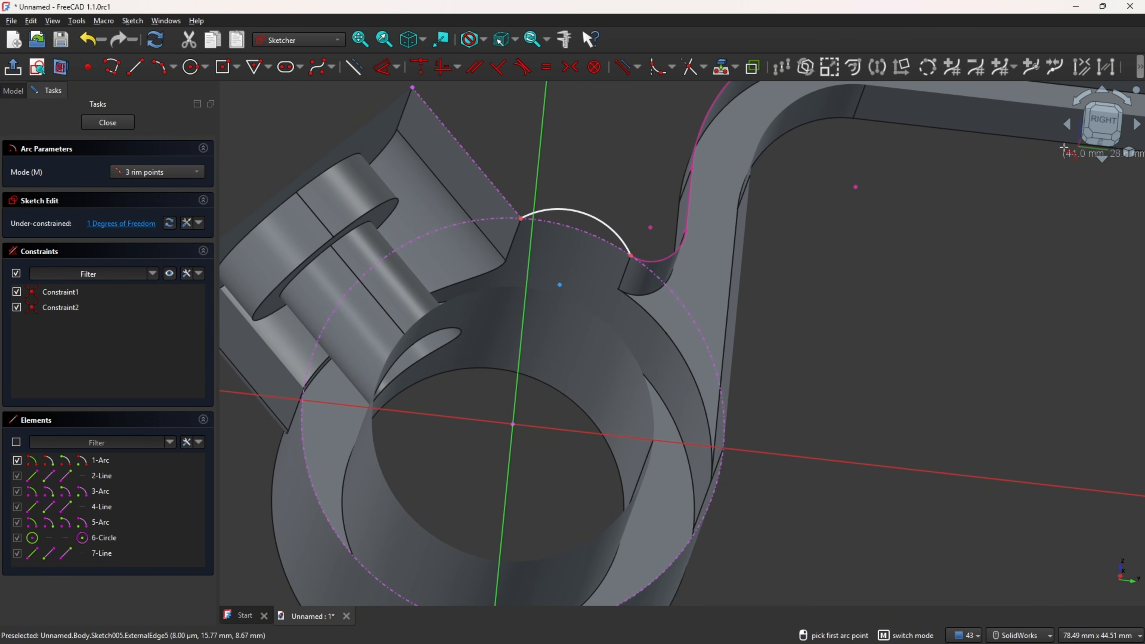
pyautogui.click(1104, 121)
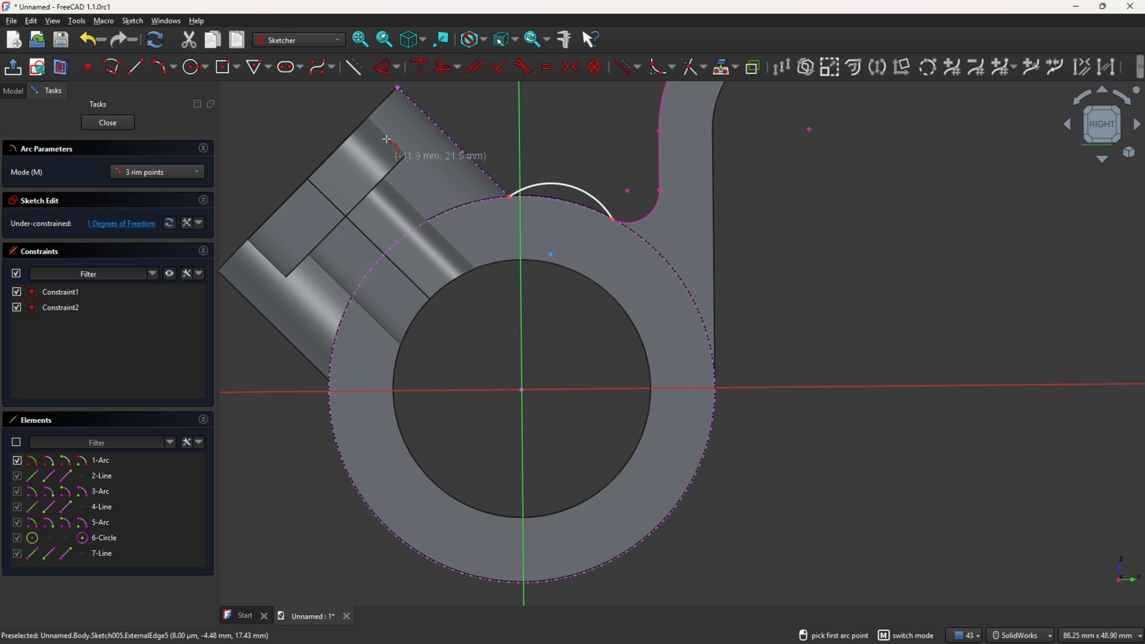
pyautogui.click(419, 67)
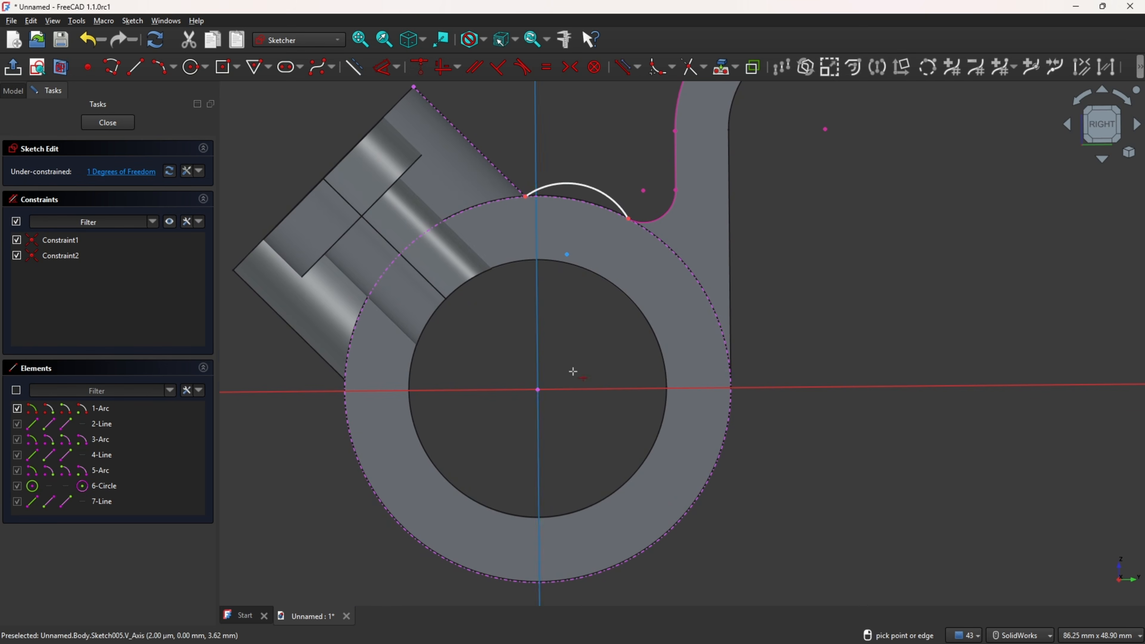
pyautogui.click(567, 254)
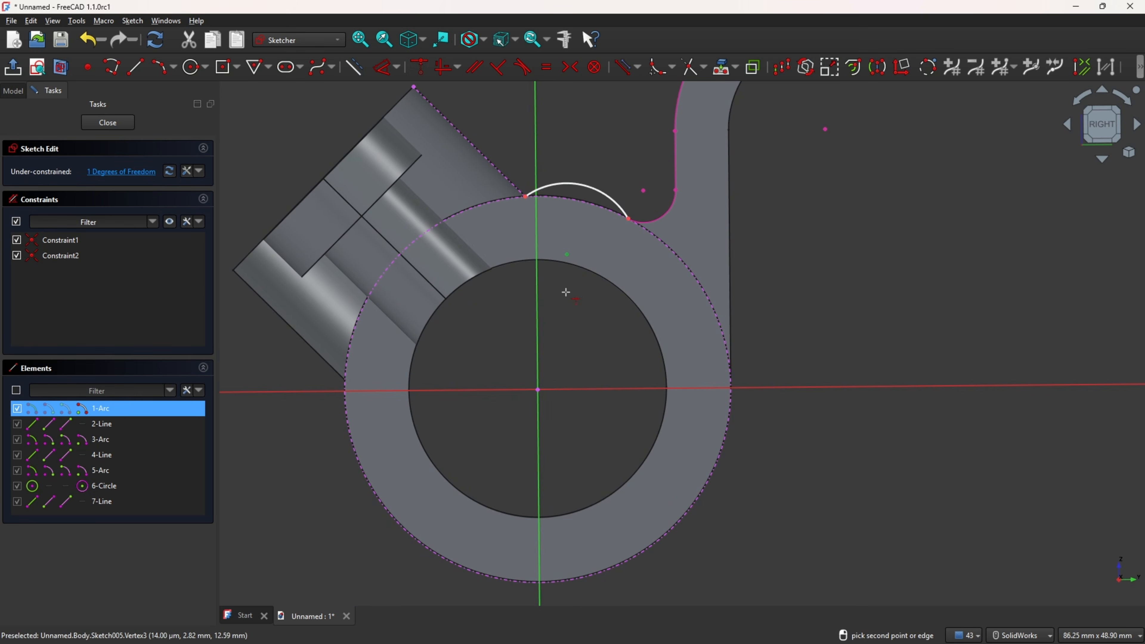
pyautogui.click(537, 393)
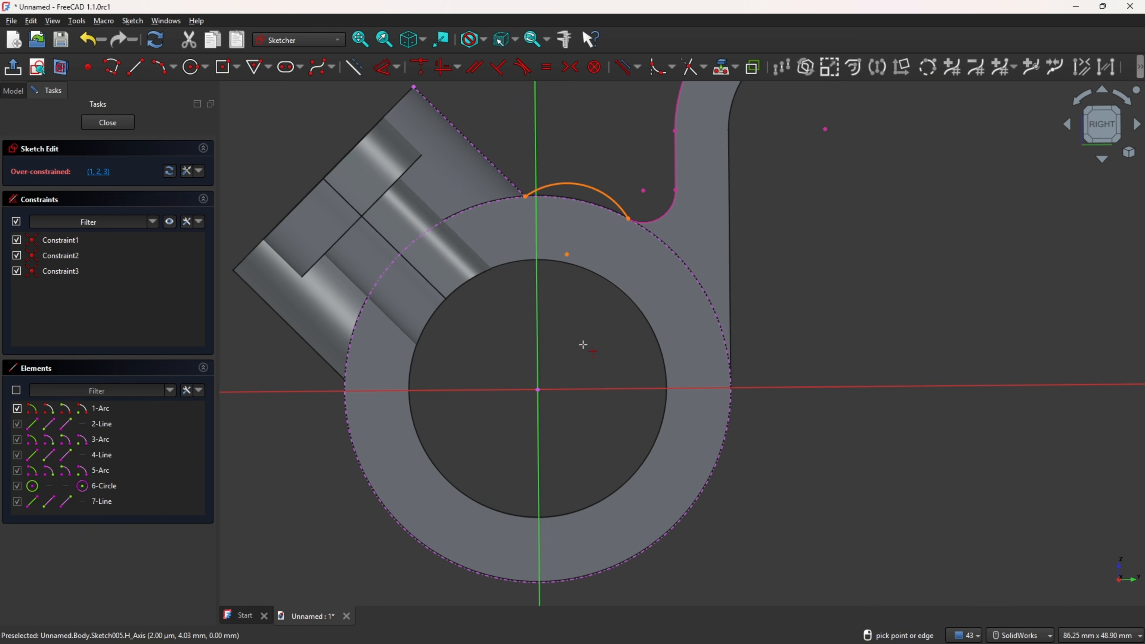
pyautogui.press('Escape')
pyautogui.hotkey('ctrl', 'z')
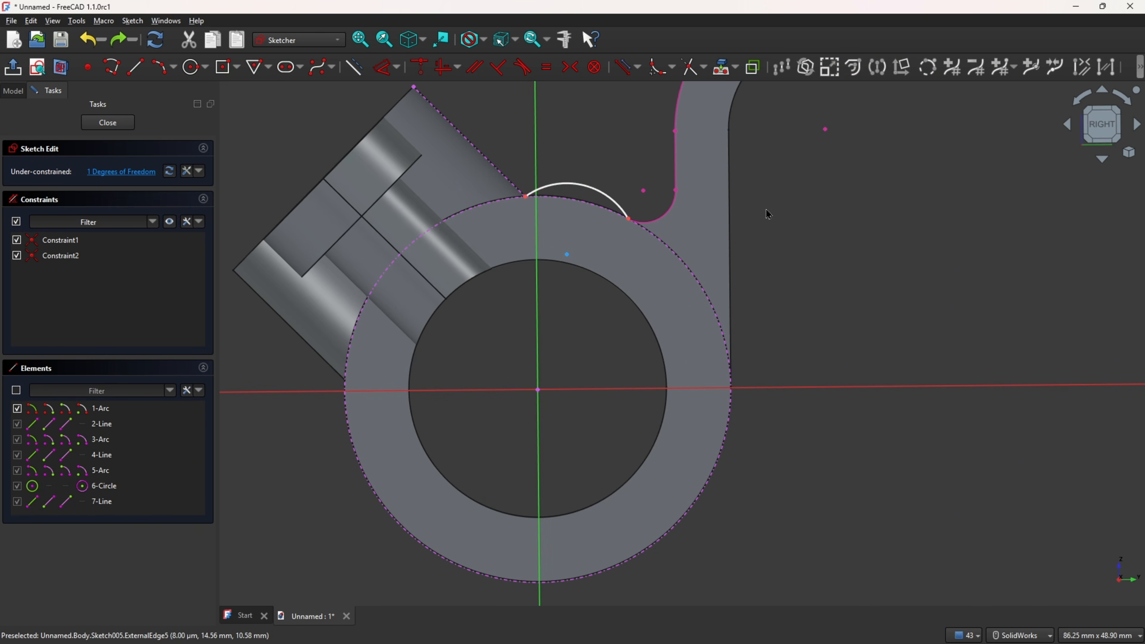
# Step: Make the new arc concentric with the cylinder's outer edge
pyautogui.click(523, 68)
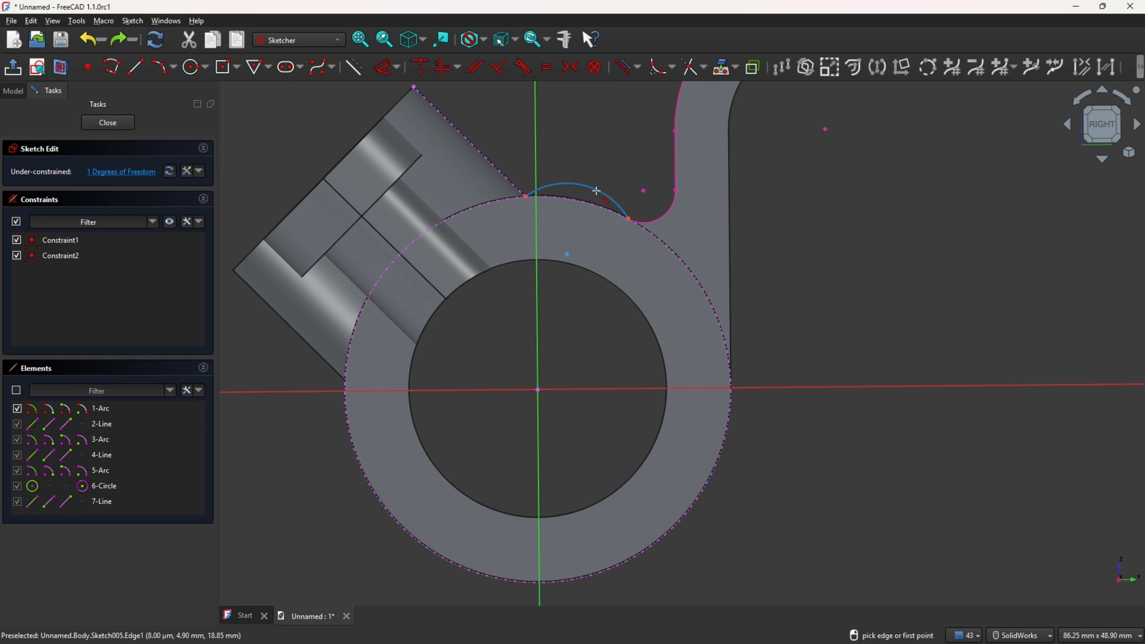
pyautogui.click(600, 191)
pyautogui.click(678, 260)
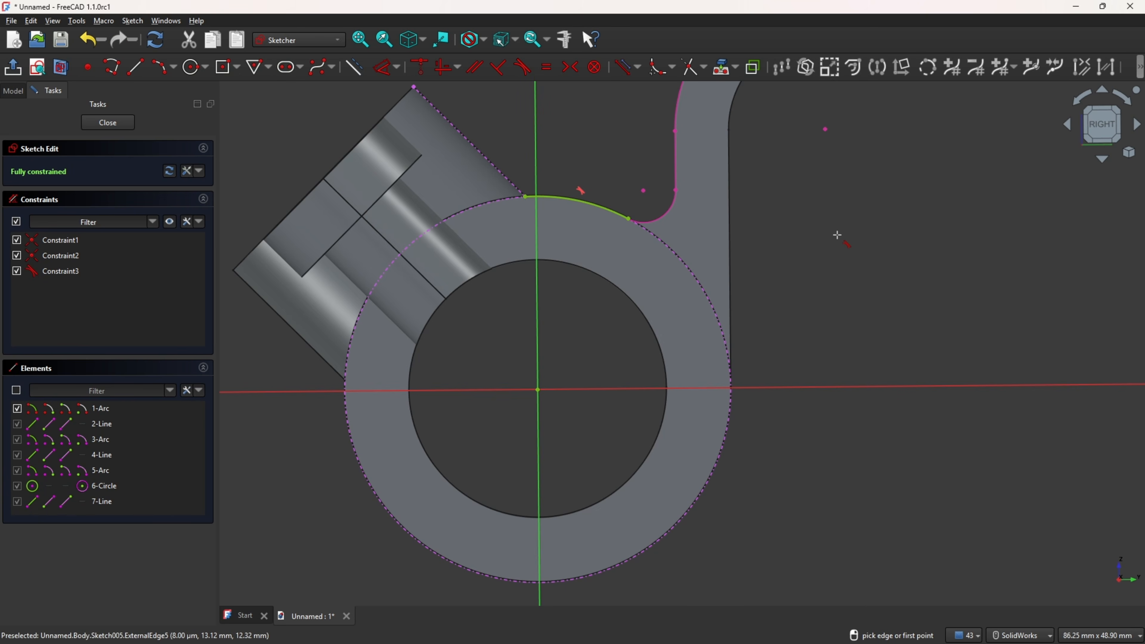
# Step: Draw a line from the arc's boss-side end up along the boss's sloped edge
pyautogui.keyDown('ctrl'); pyautogui.moveTo(832, 201); pyautogui.dragTo(868, 378, button='middle'); pyautogui.keyUp('ctrl')
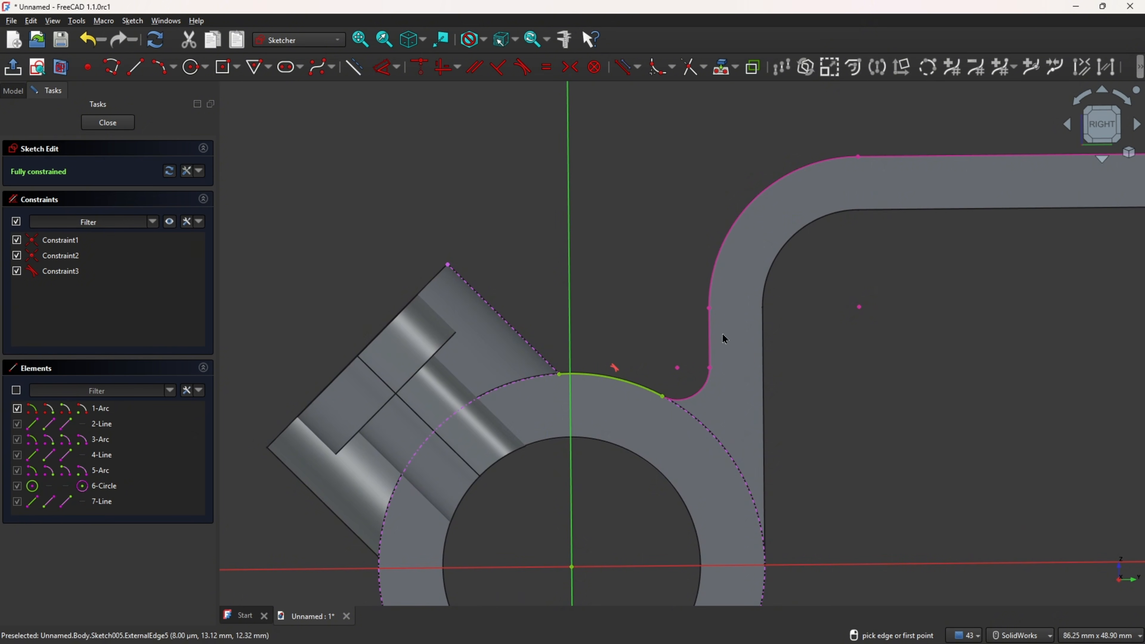
pyautogui.click(136, 68)
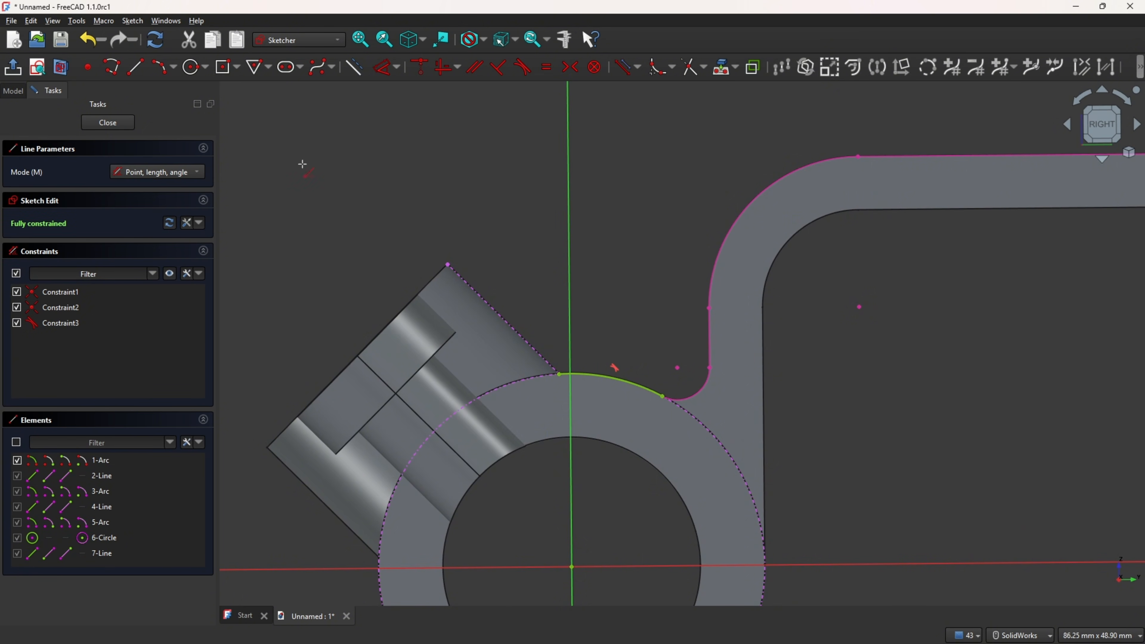
pyautogui.click(559, 374)
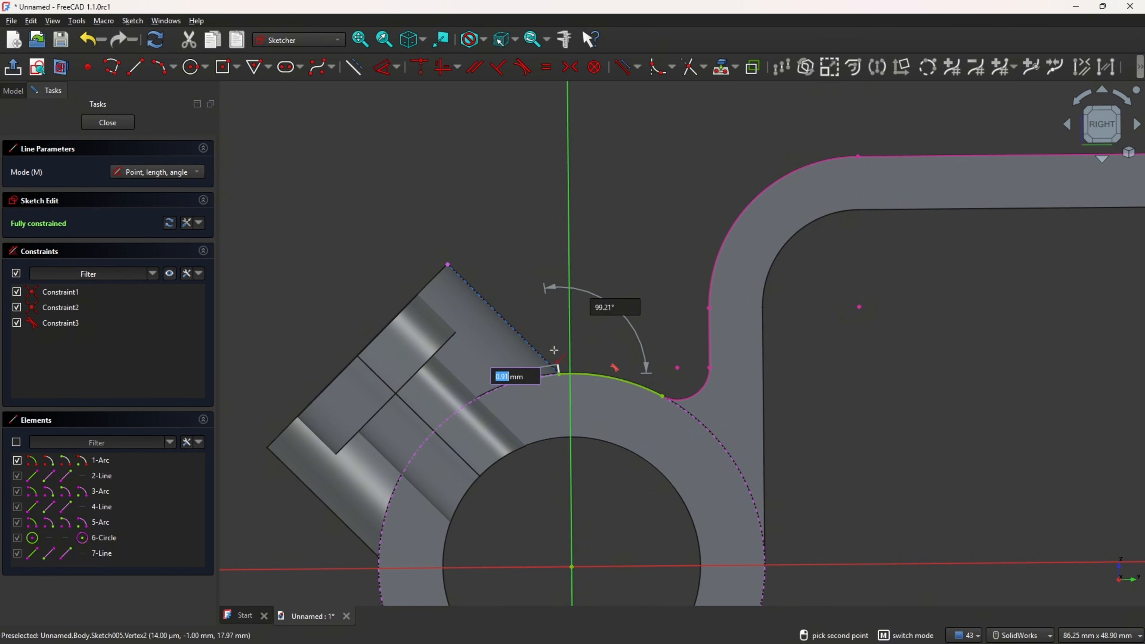
pyautogui.click(478, 294)
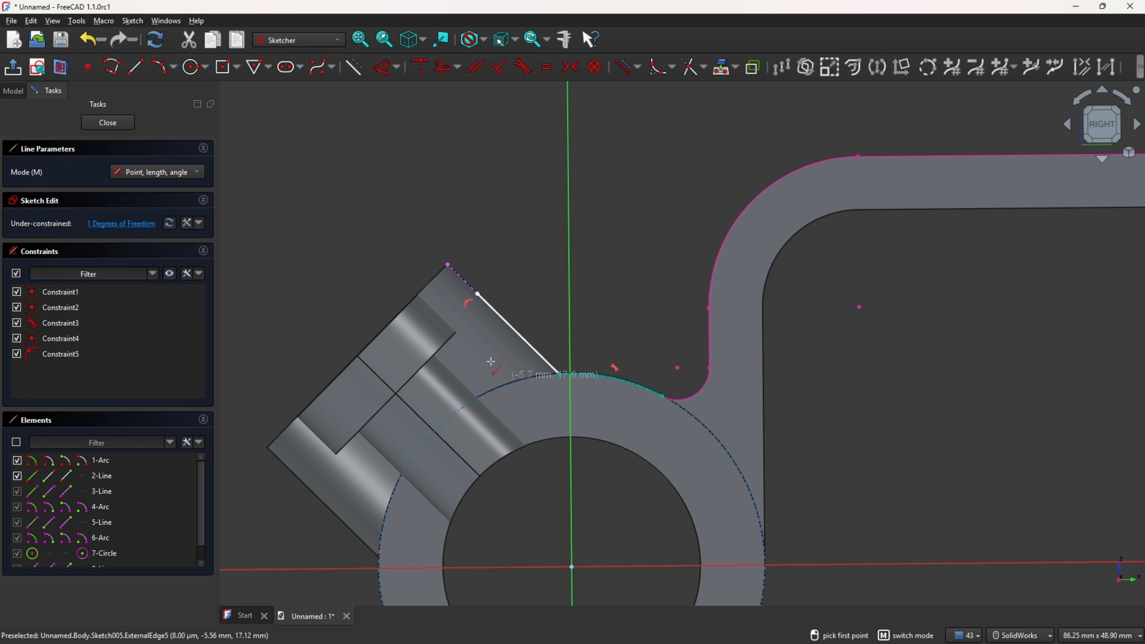
# Step: Switch to the reference drawing and zoom in on the dimensions at the boss's top edge
pyautogui.hotkey('alt', 'Tab')
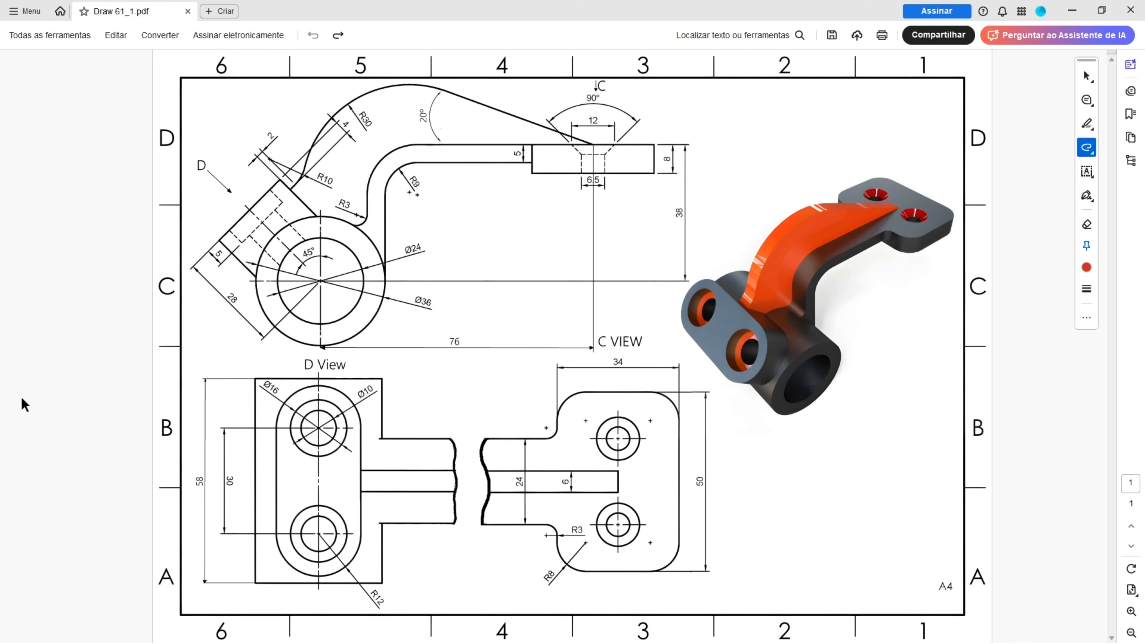
pyautogui.keyDown('ctrl'); pyautogui.scroll(1, 190, 178); pyautogui.keyUp('ctrl')
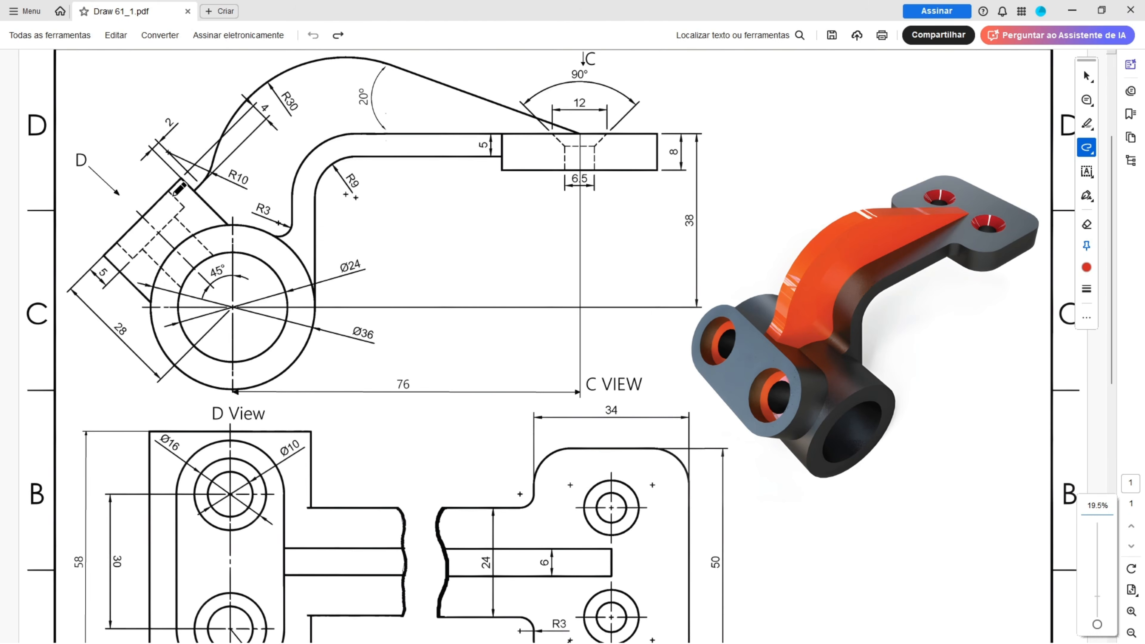
pyautogui.click(192, 189)
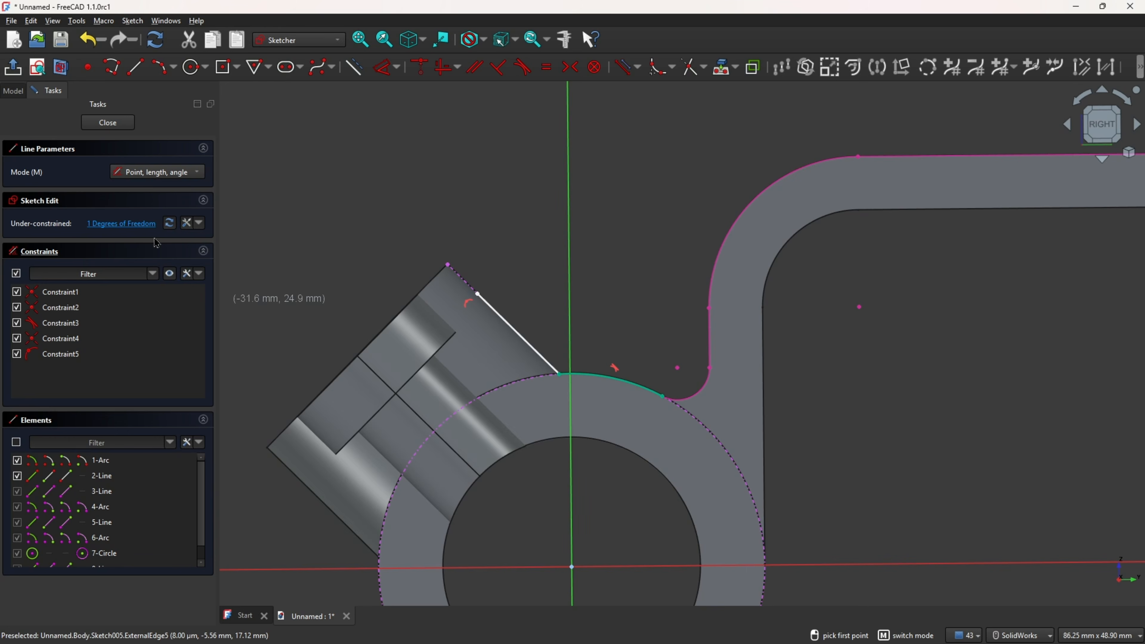
# Step: Constrain the distance between the line's upper end and the boss's top corner to 4 mm
pyautogui.click(386, 67)
pyautogui.click(475, 295)
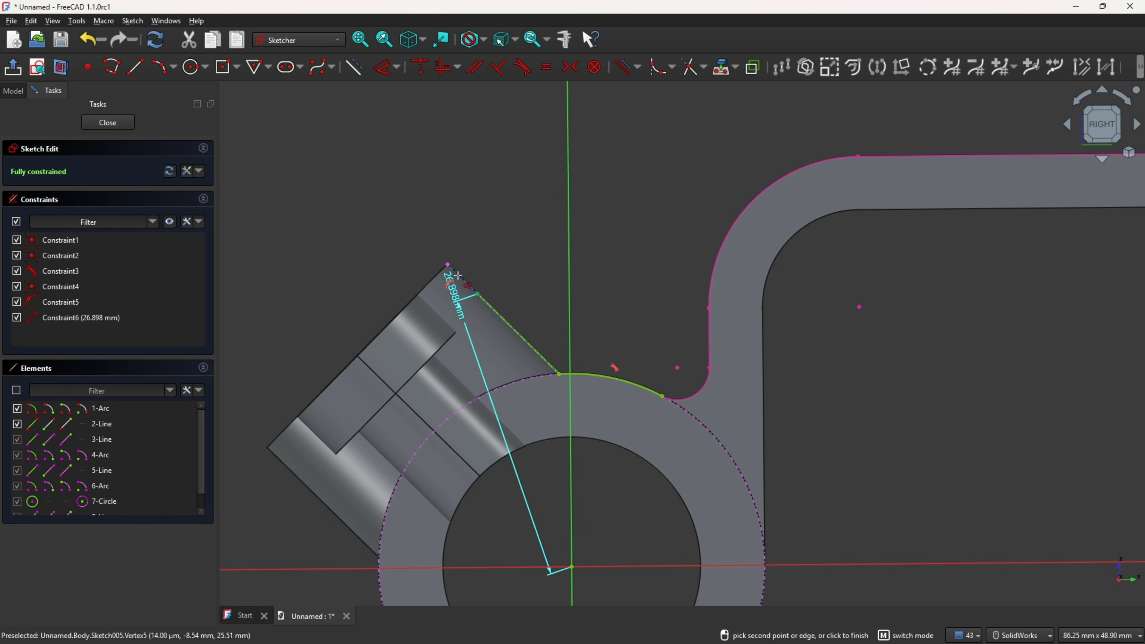
pyautogui.click(422, 314)
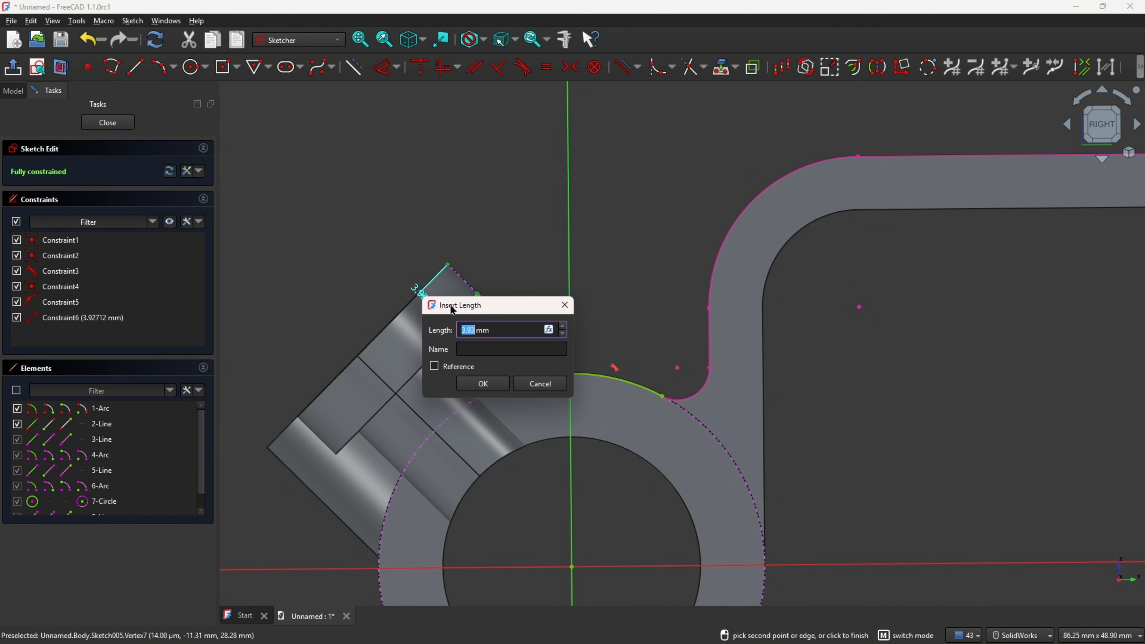
pyautogui.write('4')
pyautogui.press('Return')
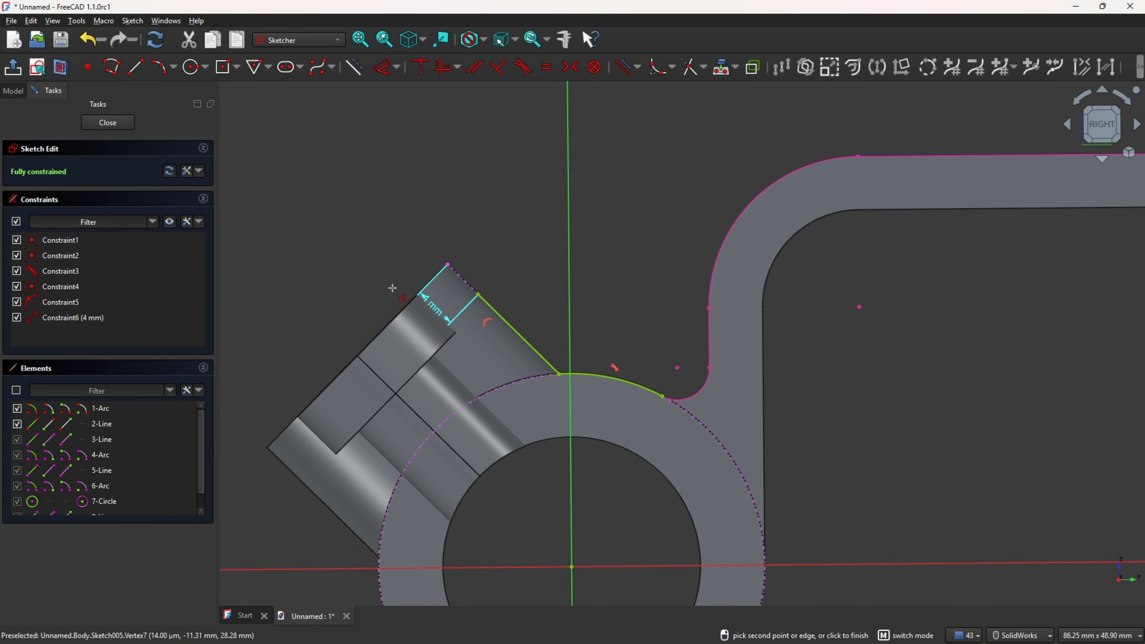
pyautogui.press('Escape')
pyautogui.moveTo(433, 309); pyautogui.dragTo(355, 286)
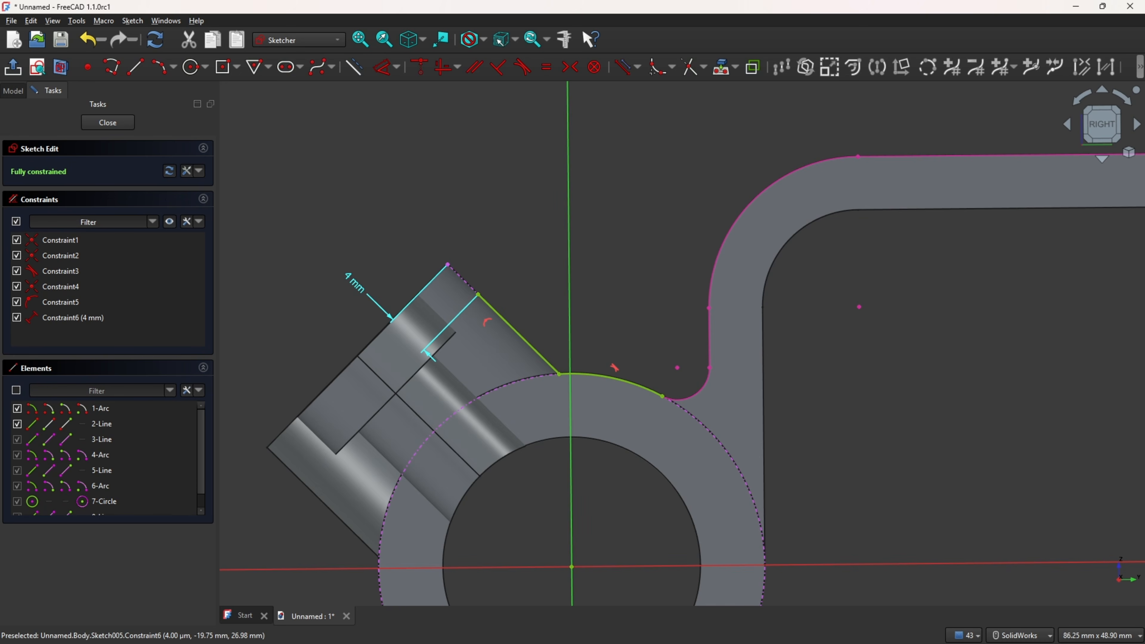
# Step: Switch to the reference drawing and check the 2 mm dimension at the boss's upper end
pyautogui.hotkey('alt', 'Tab')
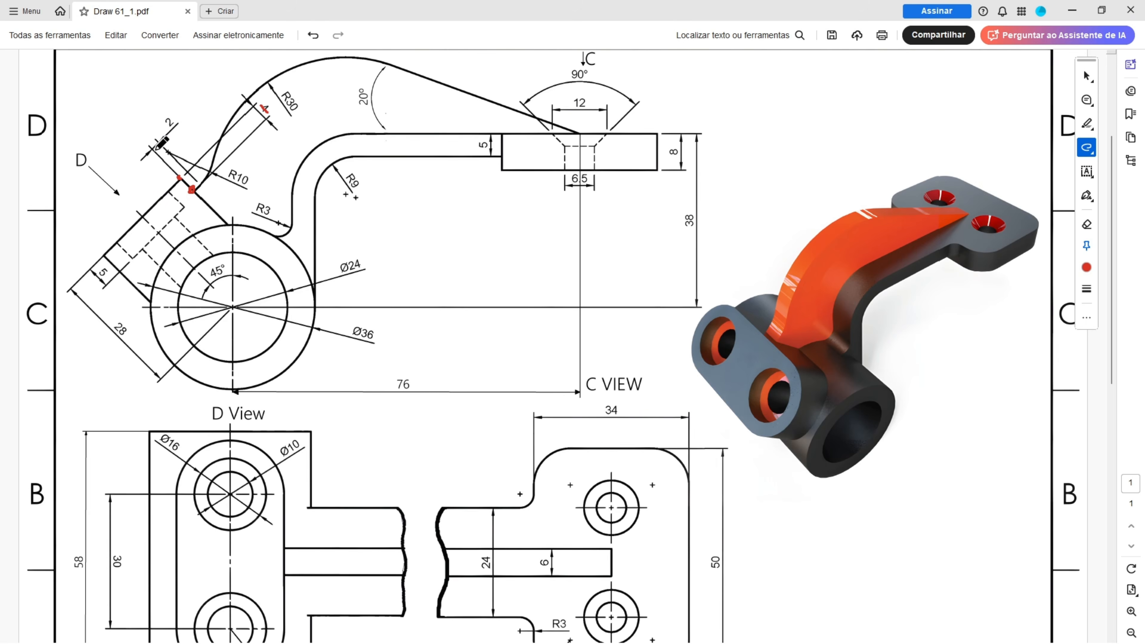
pyautogui.keyDown('ctrl'); pyautogui.scroll(1, 156, 150); pyautogui.keyUp('ctrl')
pyautogui.scroll(1, 158, 160)
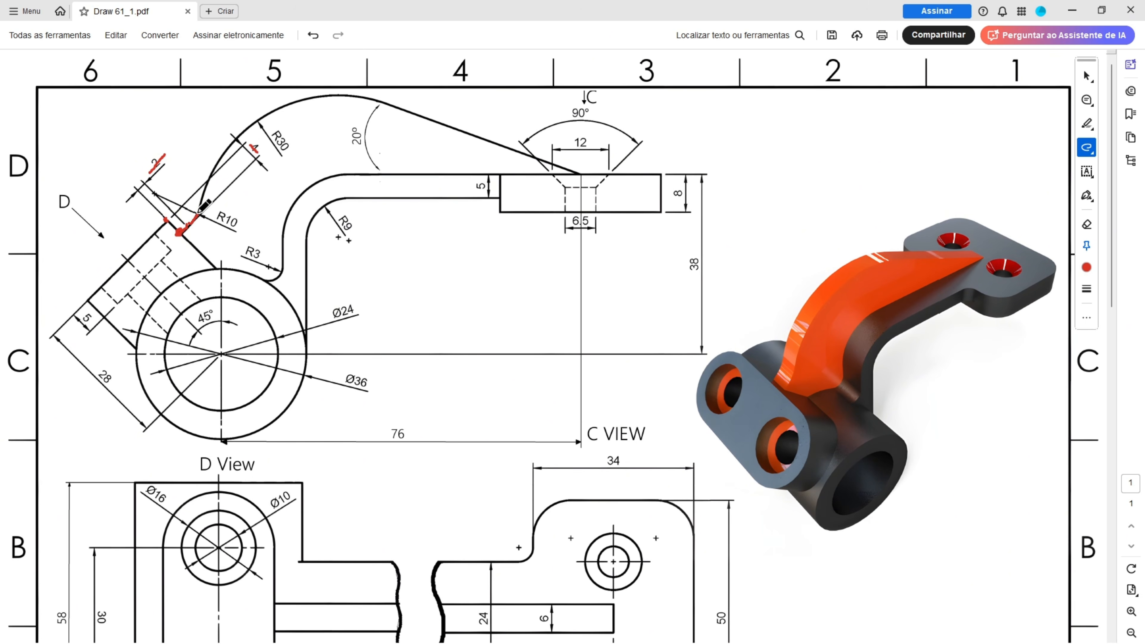
pyautogui.moveTo(215, 216); pyautogui.dragTo(244, 224)
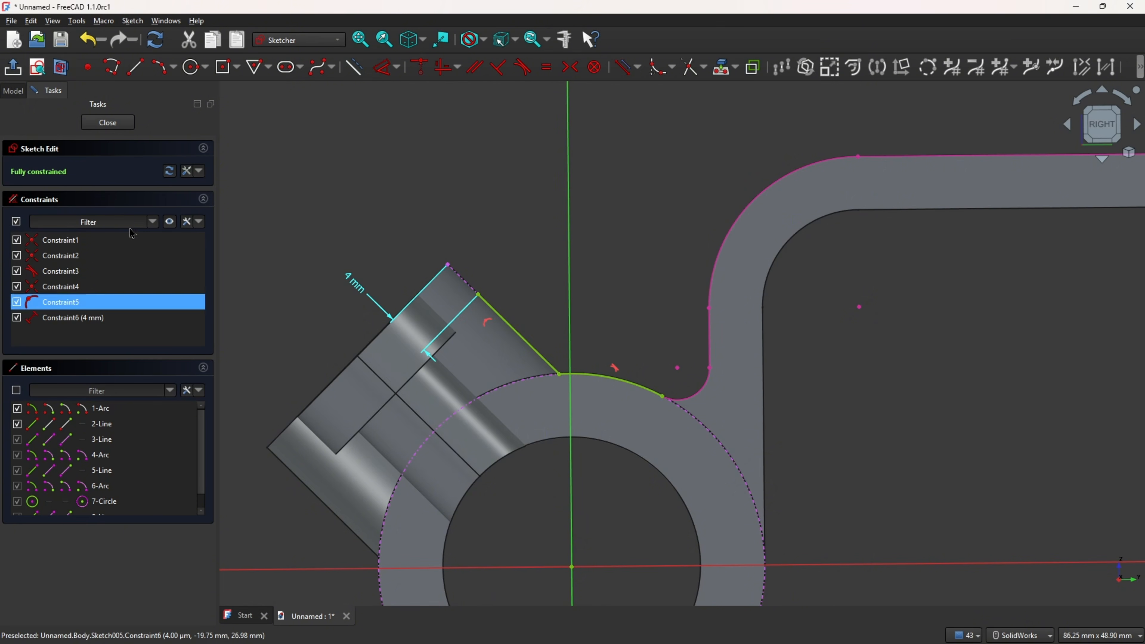
# Step: Draw a short line outward from the sloped line's upper end and set its length to 2 mm
pyautogui.click(136, 67)
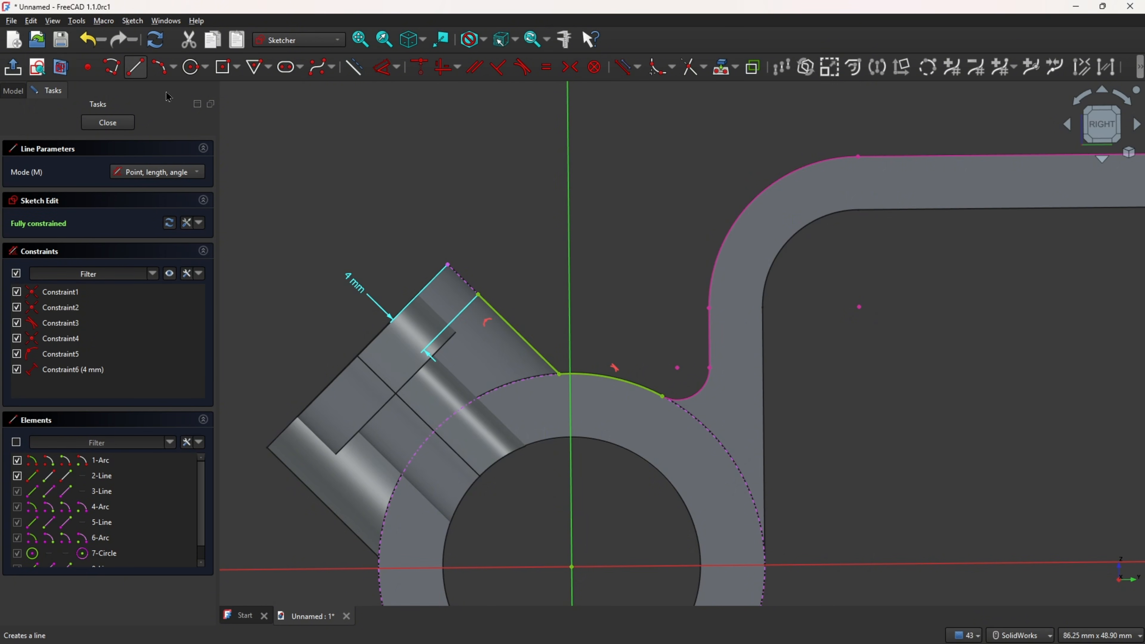
pyautogui.click(478, 295)
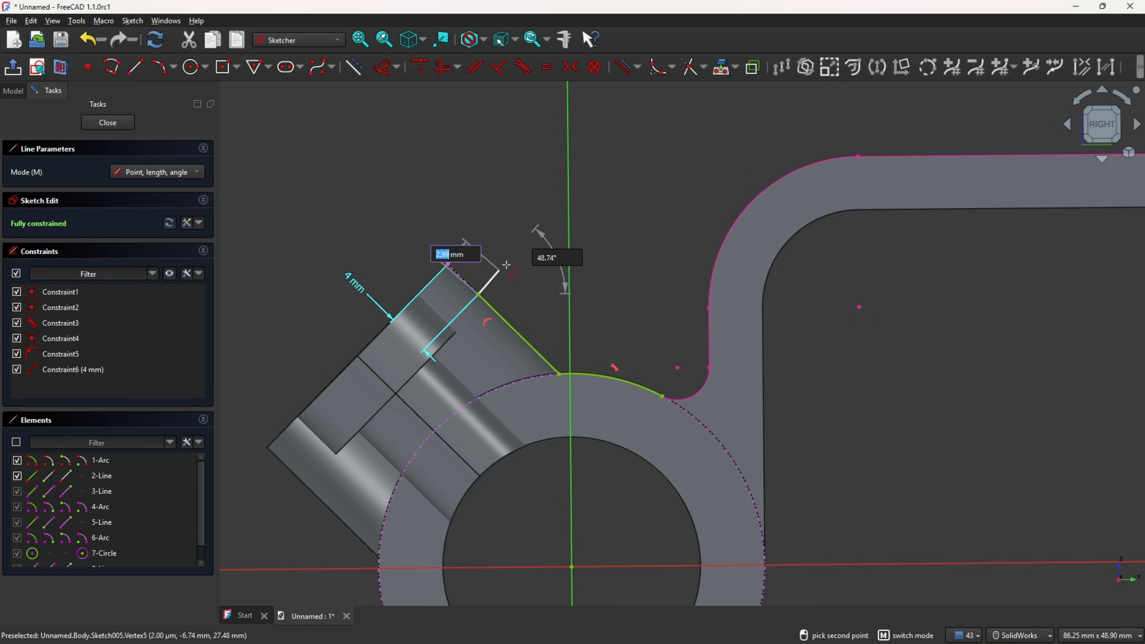
pyautogui.click(521, 254)
pyautogui.click(384, 67)
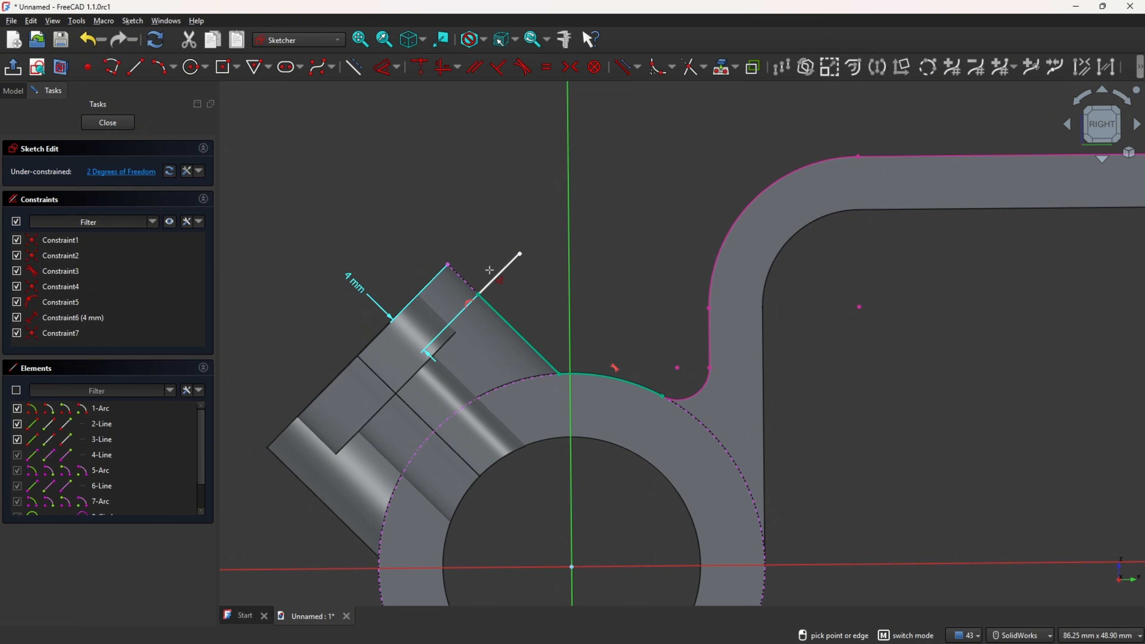
pyautogui.click(498, 275)
pyautogui.click(431, 203)
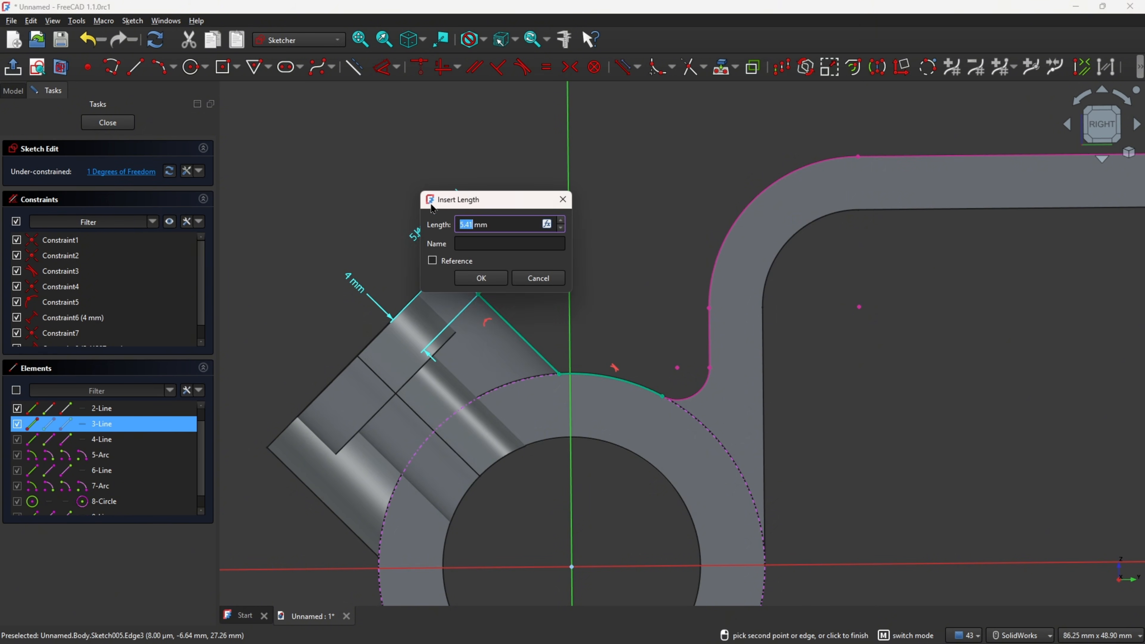
pyautogui.write('2')
pyautogui.press('Return')
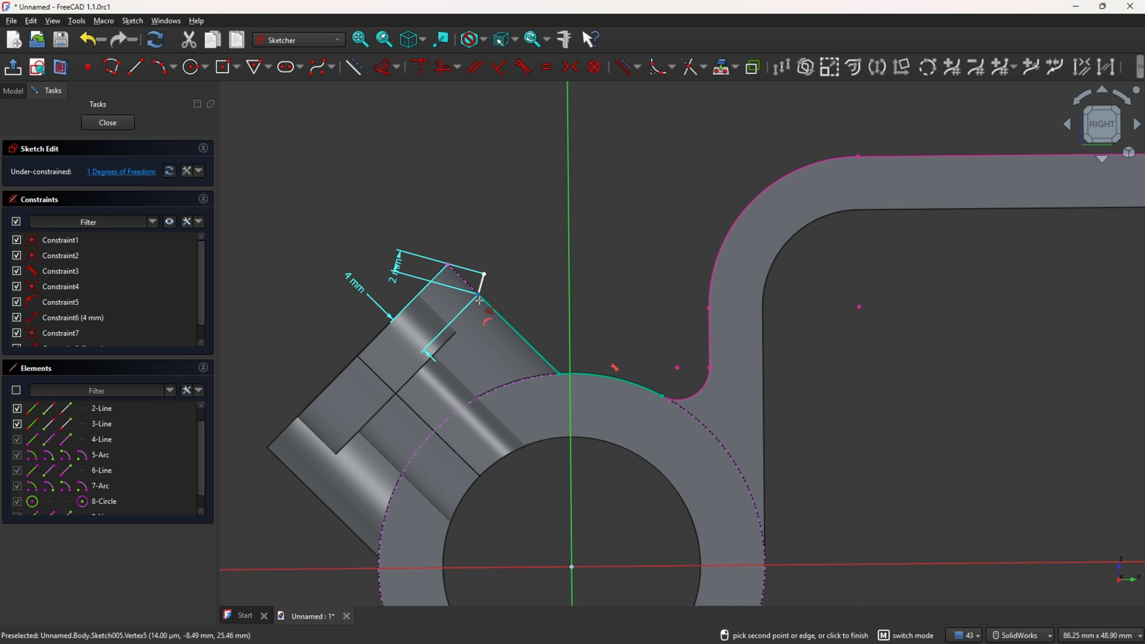
# Step: Make the short line perpendicular to the boss's sloped edge line
pyautogui.click(500, 72)
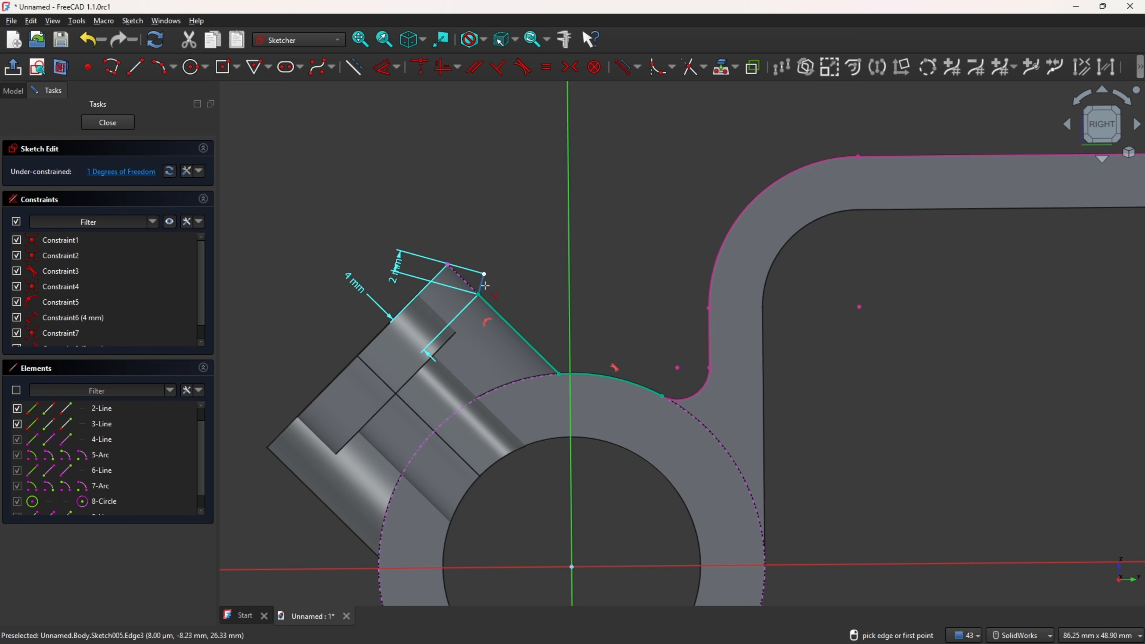
pyautogui.scroll(5, 485, 285)
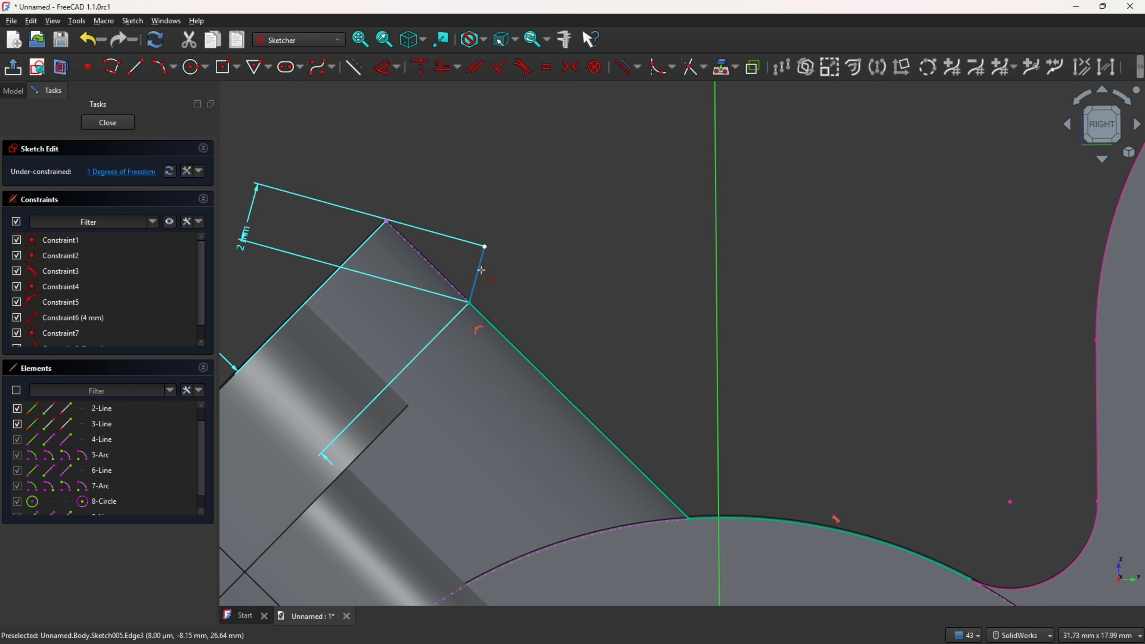
pyautogui.click(477, 281)
pyautogui.click(509, 343)
pyautogui.scroll(1, 542, 334)
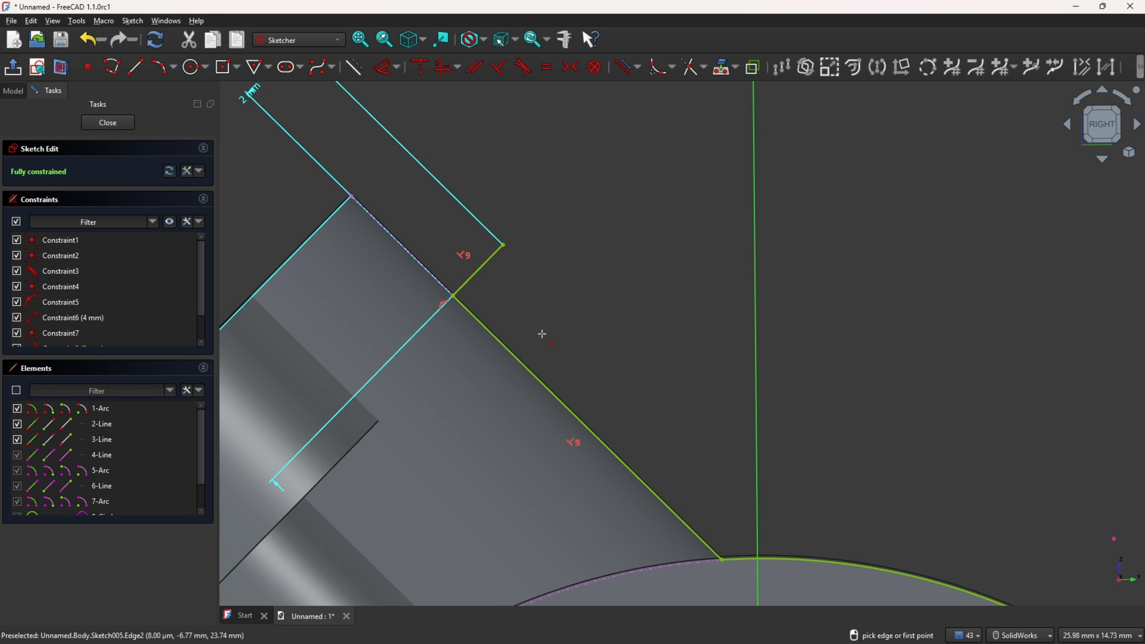
pyautogui.scroll(-4, 542, 334)
pyautogui.scroll(2, 524, 297)
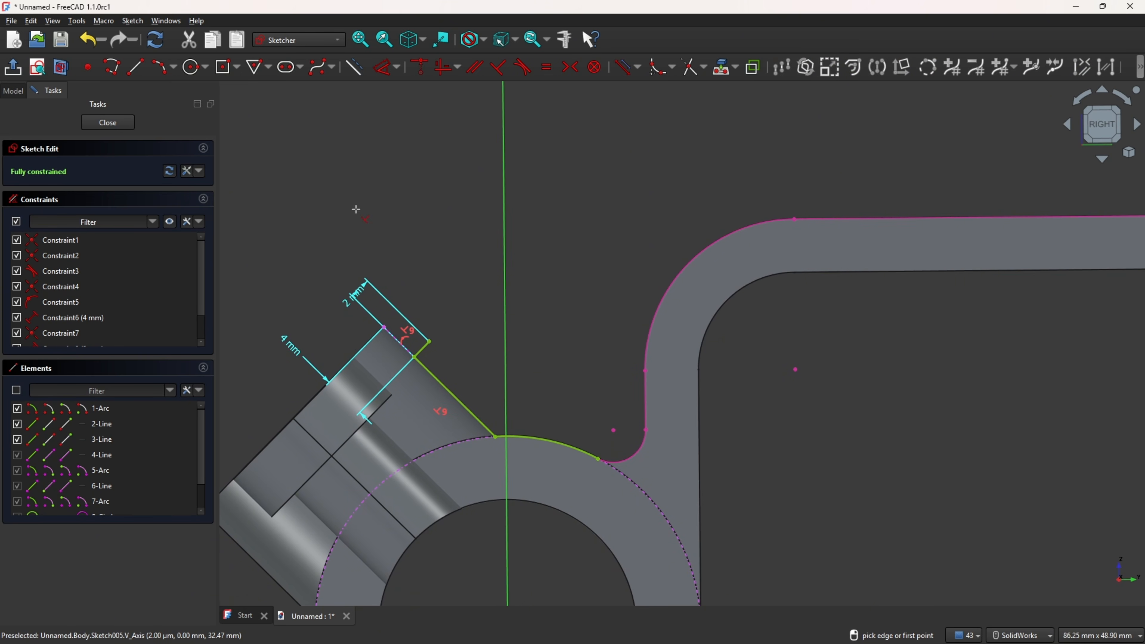
# Step: Draw a three-point arc starting at the short line's outer end and curving upward
pyautogui.click(164, 67)
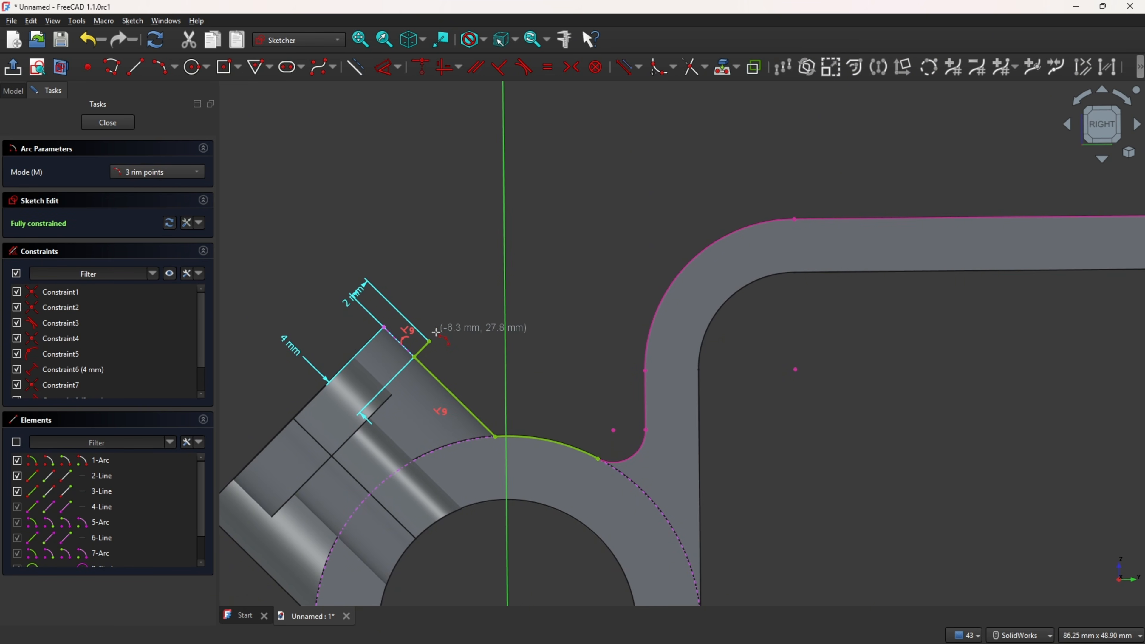
pyautogui.click(431, 340)
pyautogui.click(464, 233)
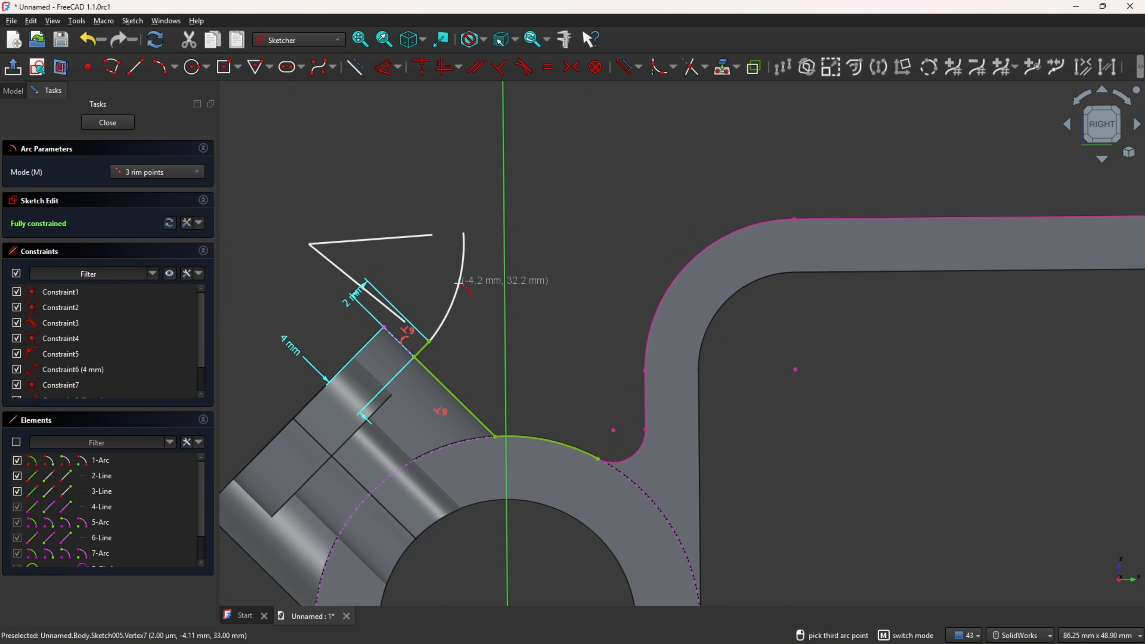
pyautogui.click(460, 285)
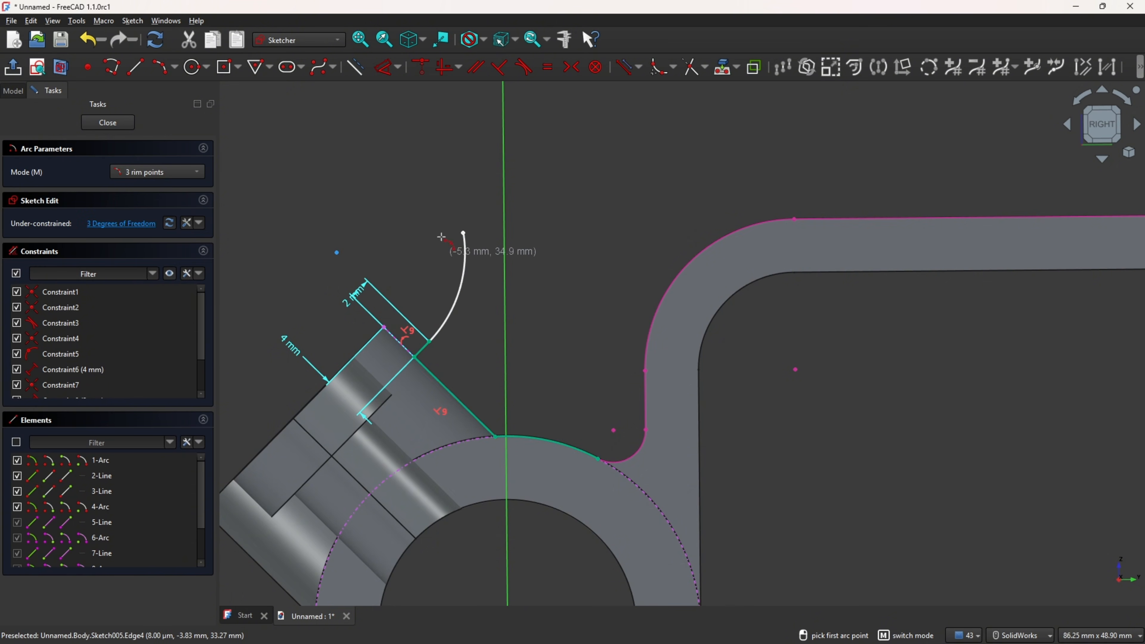
# Step: Make the new arc tangent to the short 2 mm line
pyautogui.click(524, 68)
pyautogui.click(448, 316)
pyautogui.scroll(3, 418, 351)
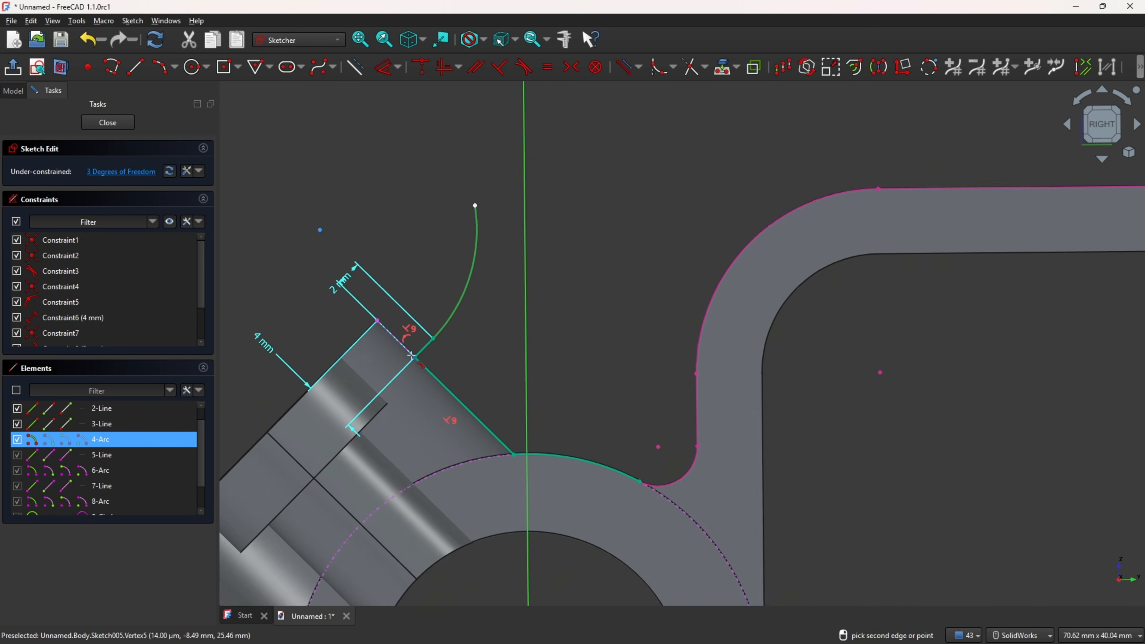
pyautogui.click(428, 349)
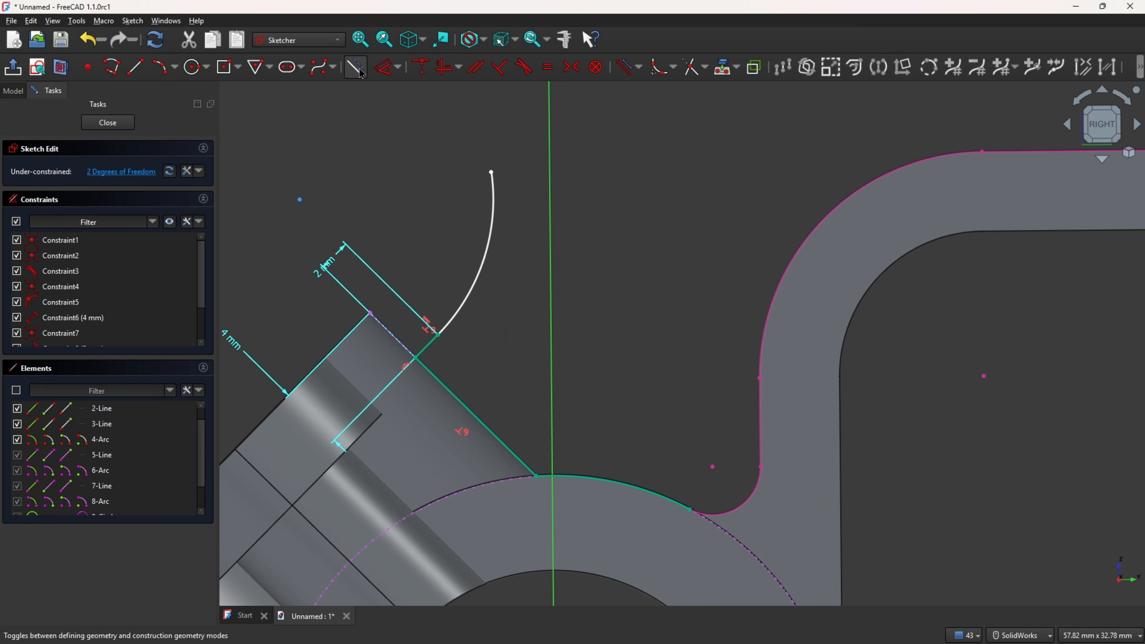
# Step: Set the new arc's radius to 10 mm
pyautogui.click(381, 69)
pyautogui.click(477, 266)
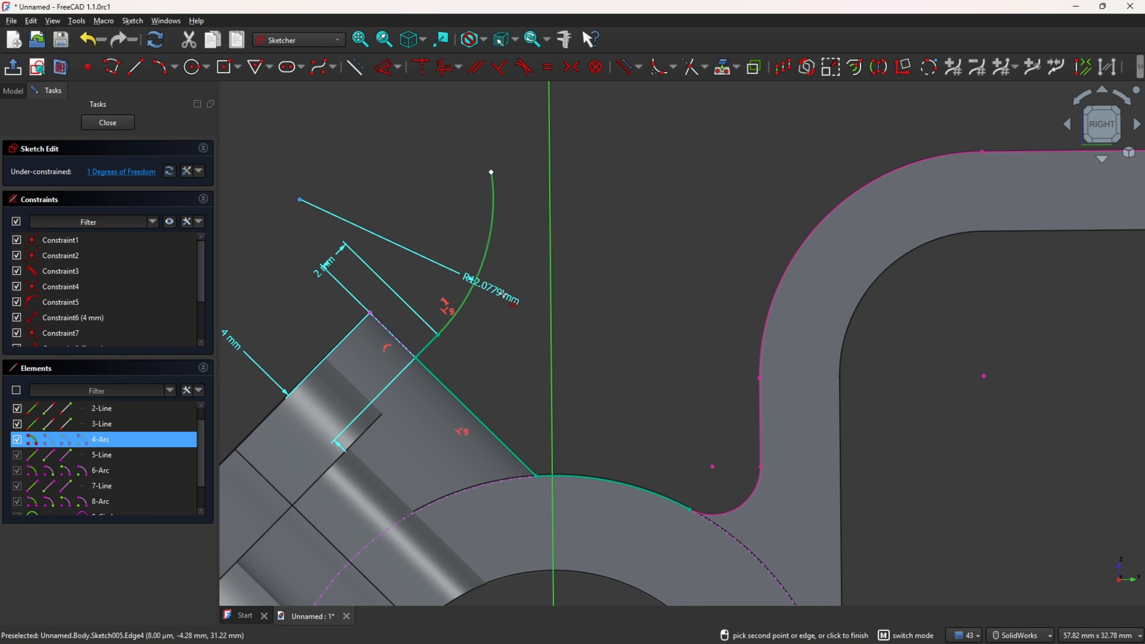
pyautogui.click(423, 241)
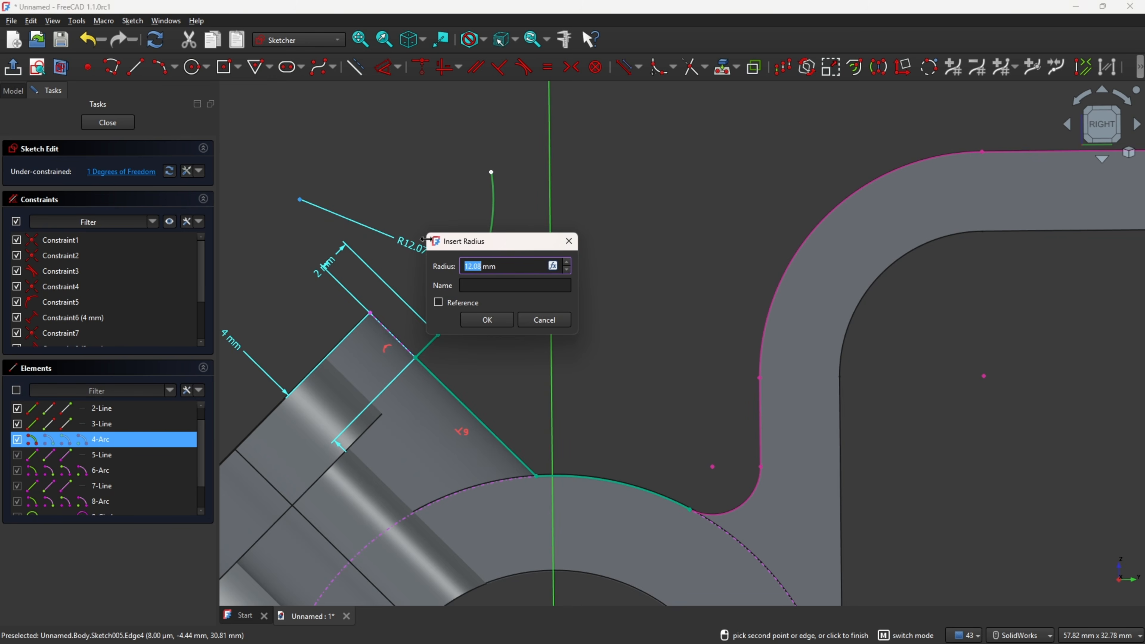
pyautogui.write('10')
pyautogui.press('Return')
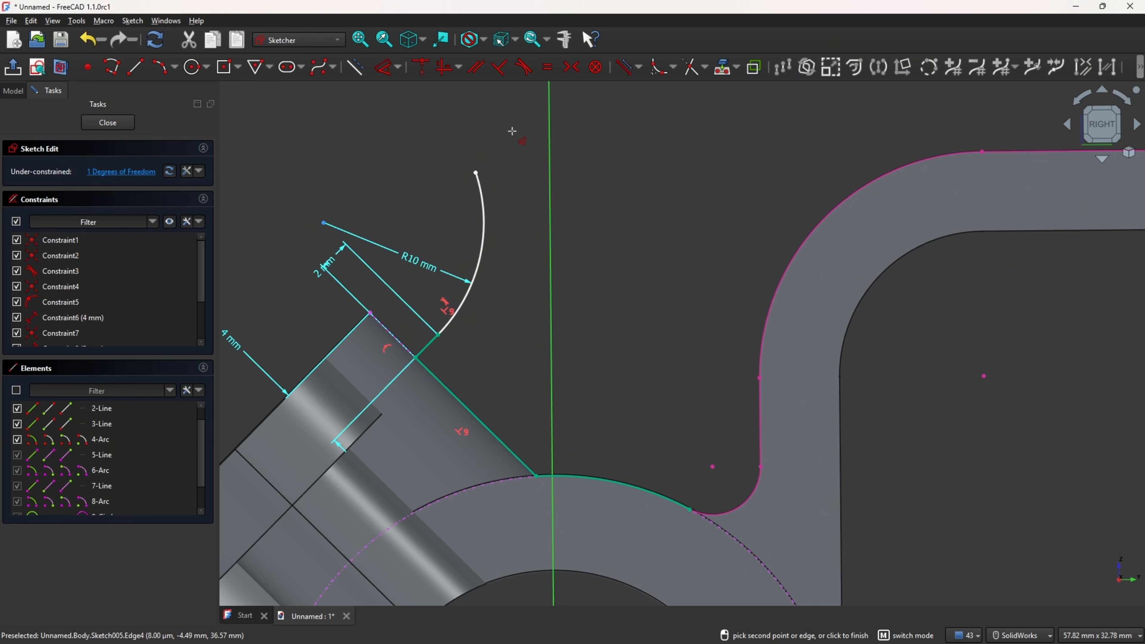
# Step: Switch to the reference drawing and trace the arm's upper outline from the R10 arc to the countersunk hole
pyautogui.scroll(-5, 512, 131)
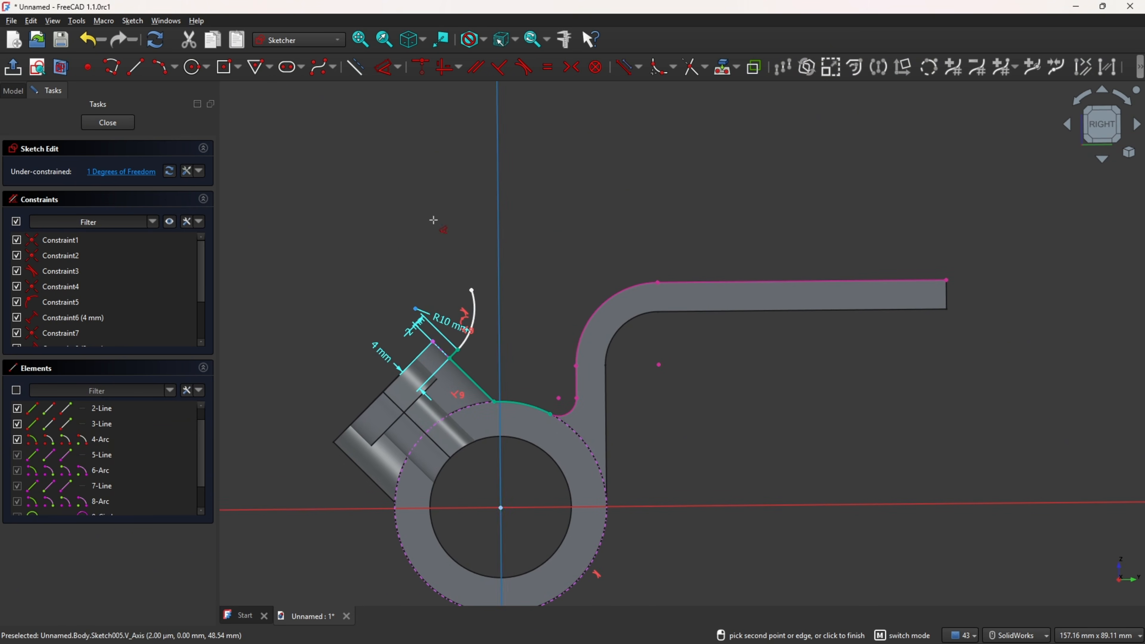
pyautogui.click(161, 68)
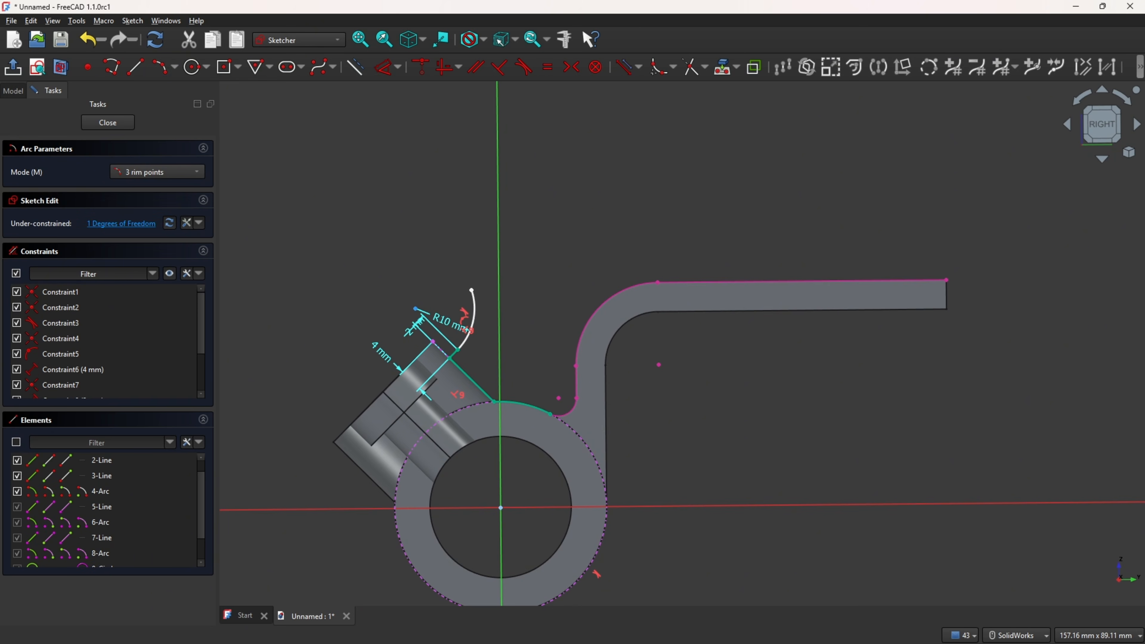
pyautogui.hotkey('alt', 'Tab')
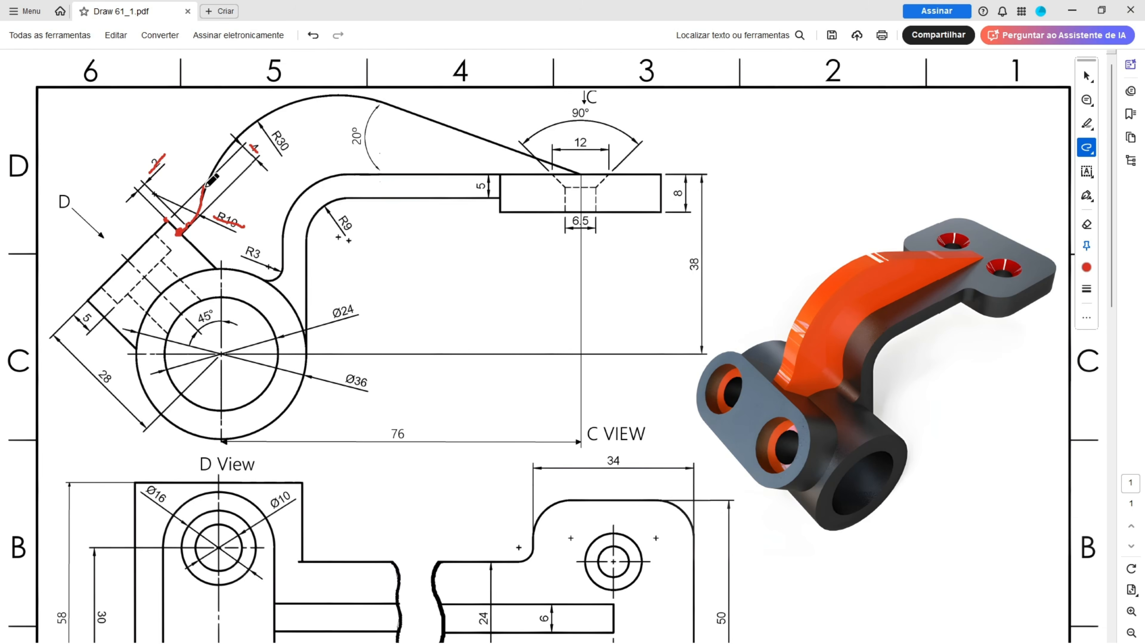
pyautogui.moveTo(293, 101); pyautogui.dragTo(377, 96)
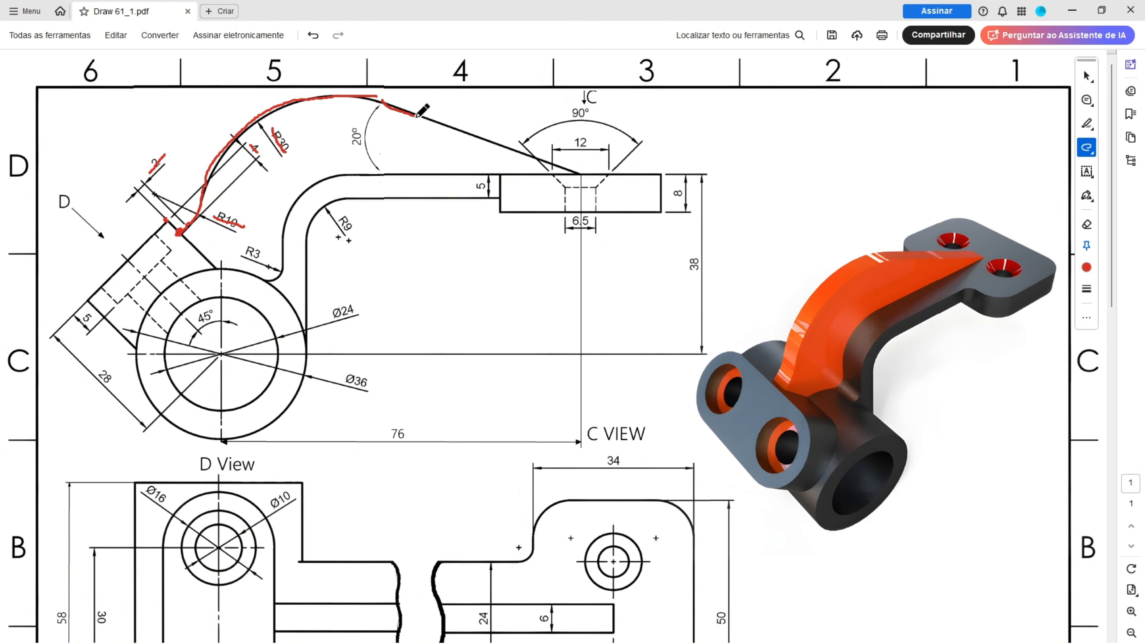
pyautogui.moveTo(418, 116); pyautogui.dragTo(509, 143)
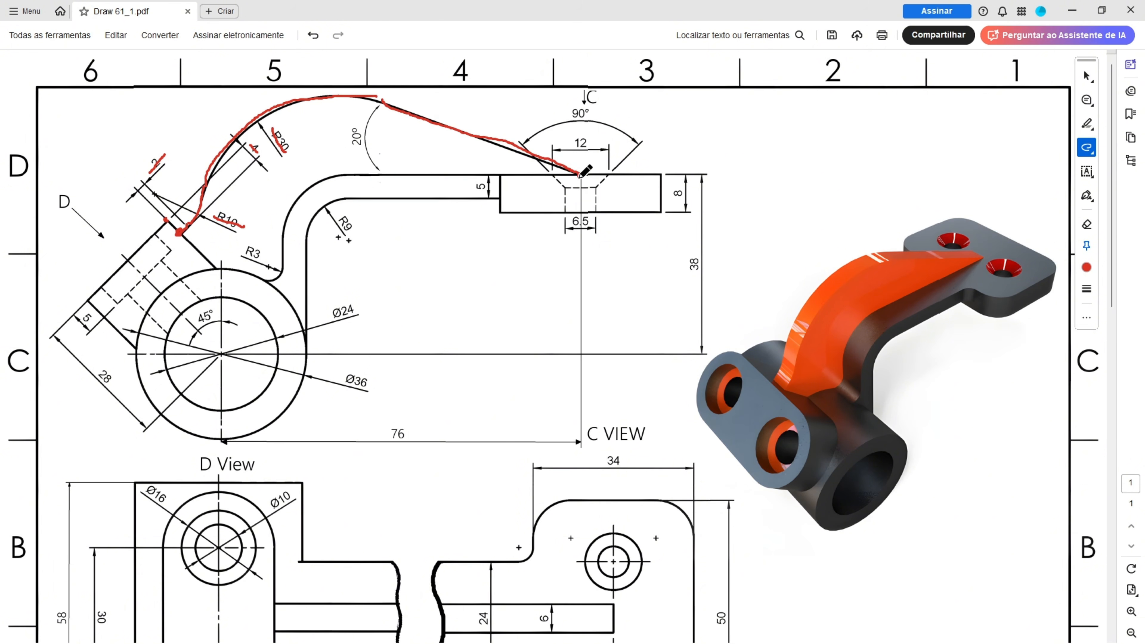
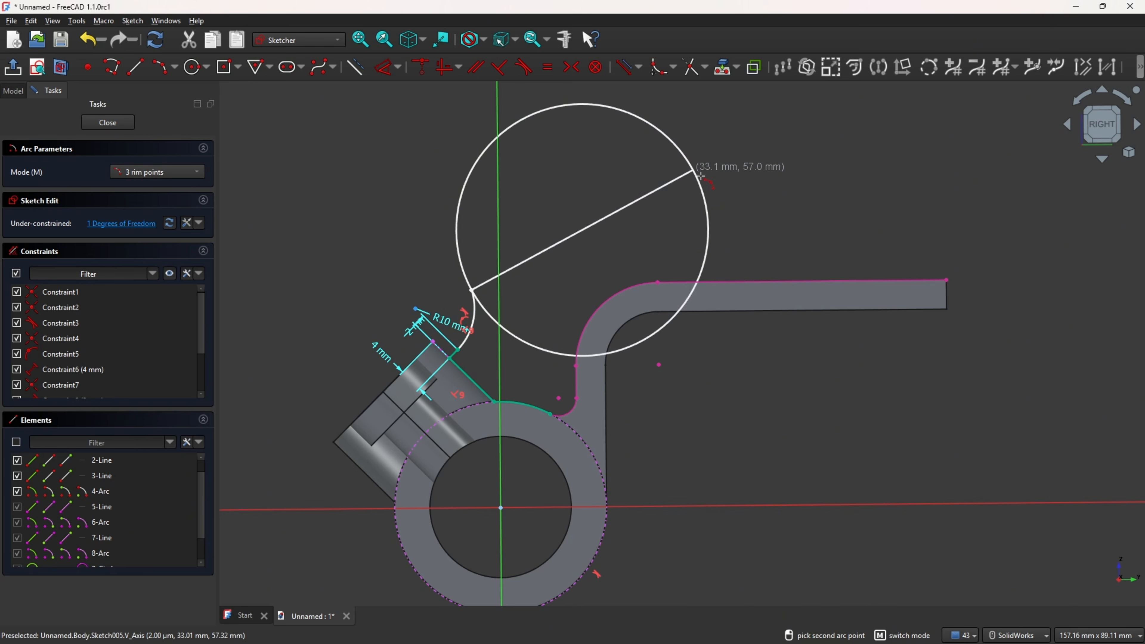
# Step: Draw a three-point arc from the R10 arc's end sweeping up and over towards the right
pyautogui.click(718, 202)
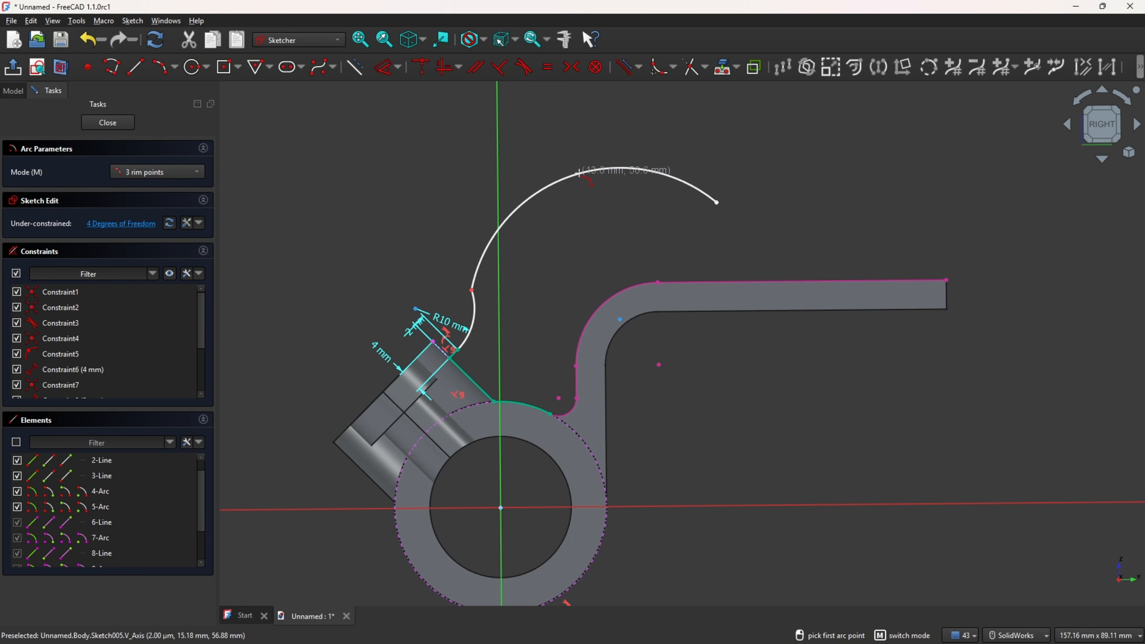
pyautogui.click(471, 293)
pyautogui.moveTo(474, 285)
pyautogui.mouseDown()
pyautogui.moveTo(482, 311)
pyautogui.moveTo(511, 240)
pyautogui.mouseUp()
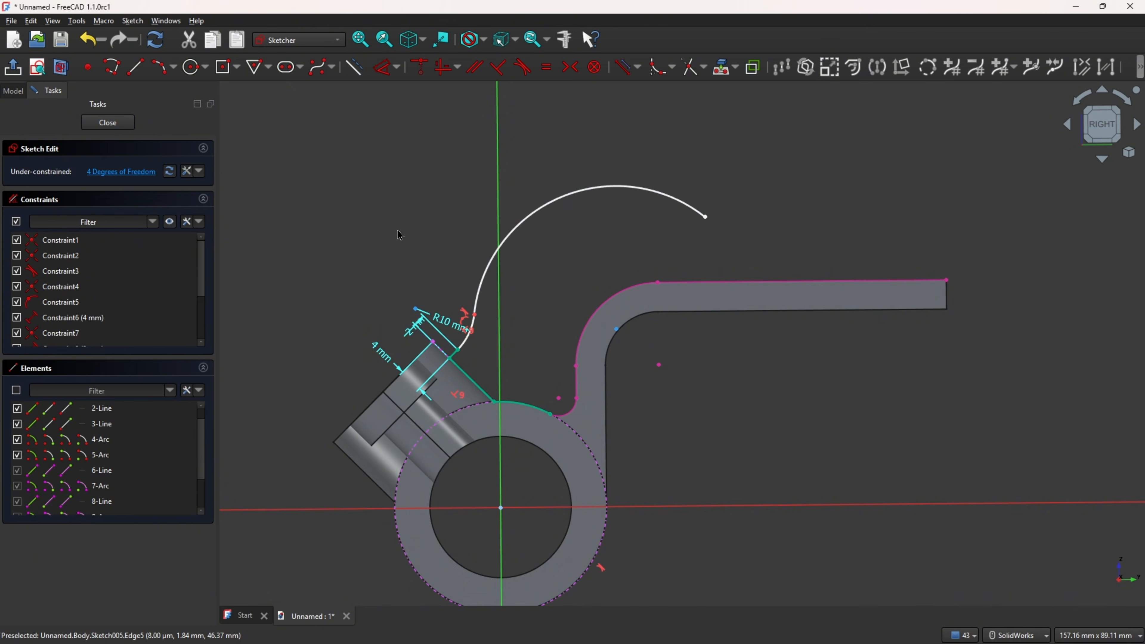
# Step: Make the new large arc tangent to the R10 arc at their shared point
pyautogui.scroll(-2, 419, 238)
pyautogui.scroll(6, 427, 229)
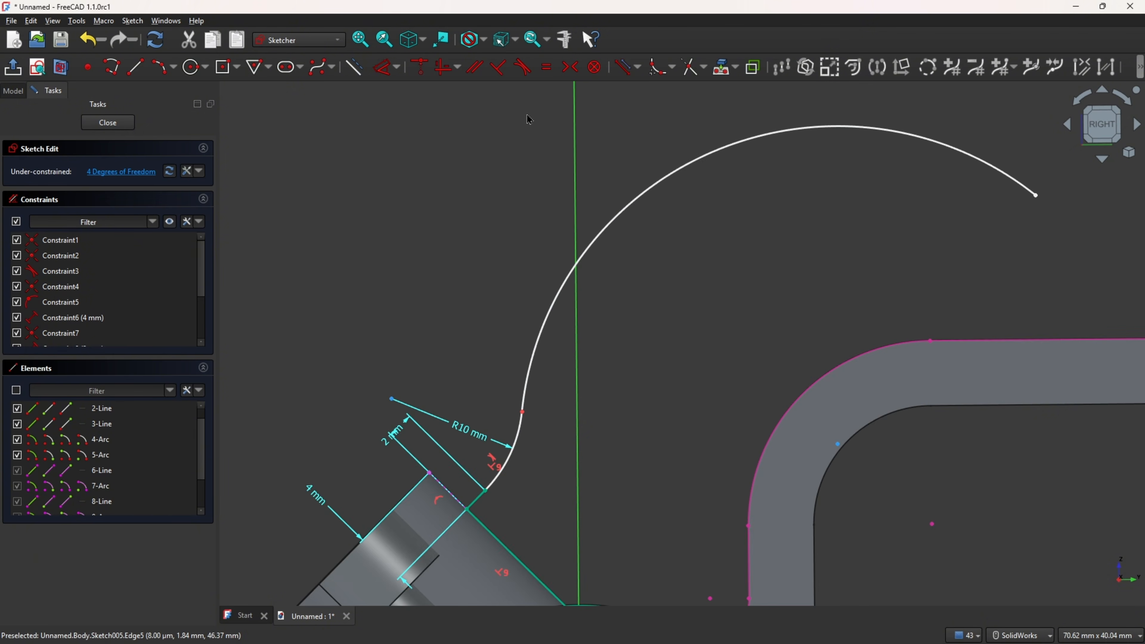
pyautogui.click(523, 67)
pyautogui.click(524, 341)
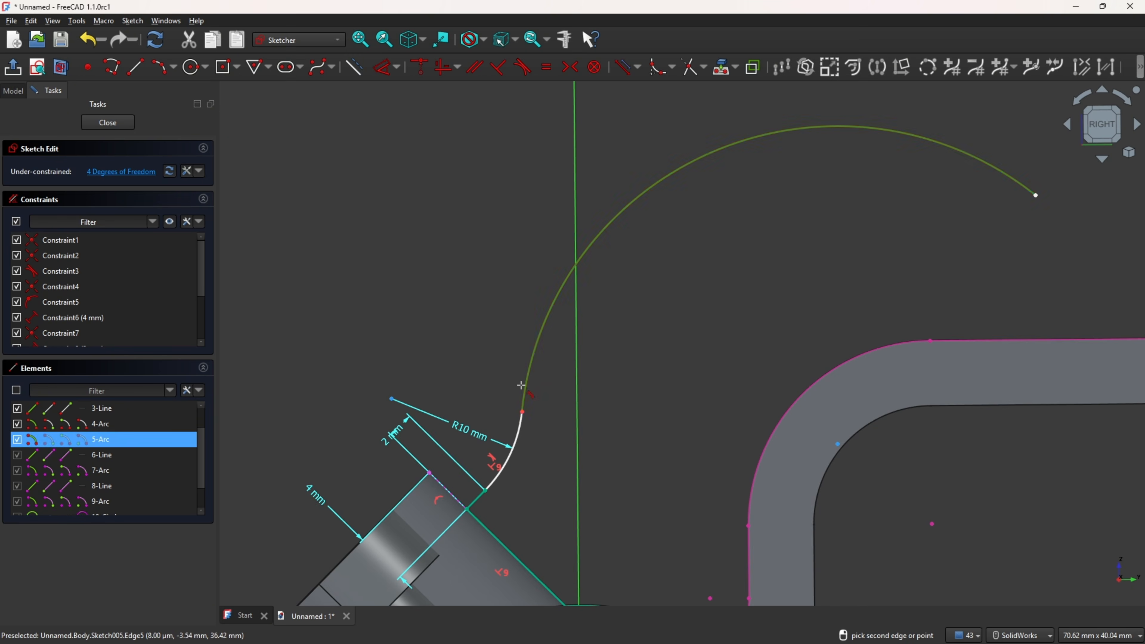
pyautogui.click(520, 437)
pyautogui.scroll(3, 657, 363)
pyautogui.scroll(-4, 654, 366)
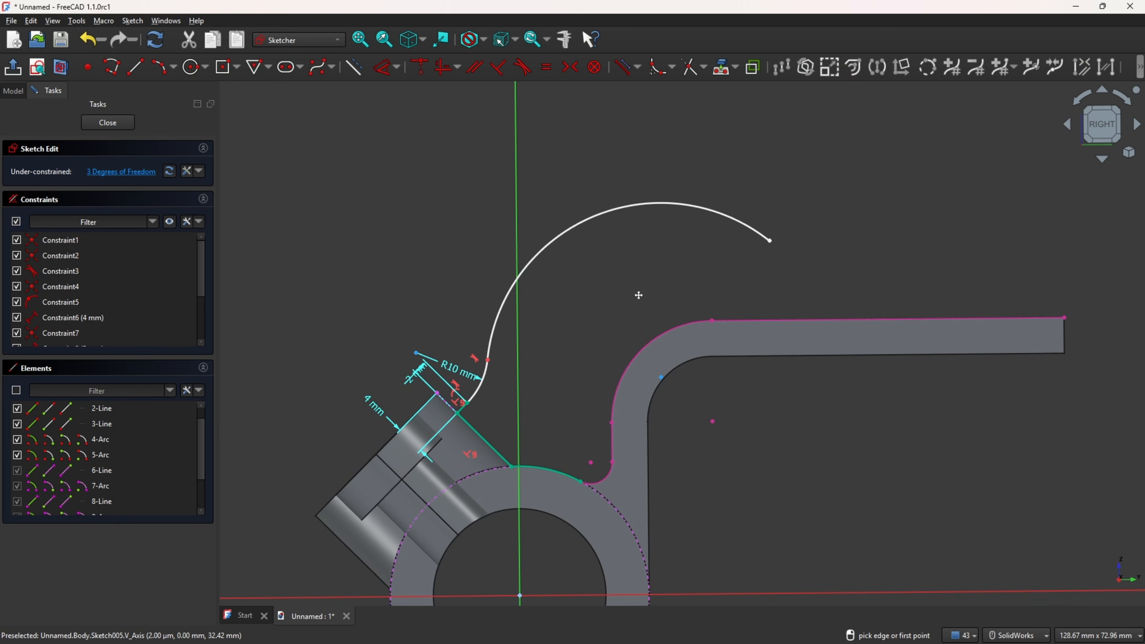
# Step: Draw a line from the arm's outer upper corner to the large arc's free end
pyautogui.keyDown('ctrl'); pyautogui.moveTo(639, 295); pyautogui.dragTo(521, 292, button='middle'); pyautogui.keyUp('ctrl')
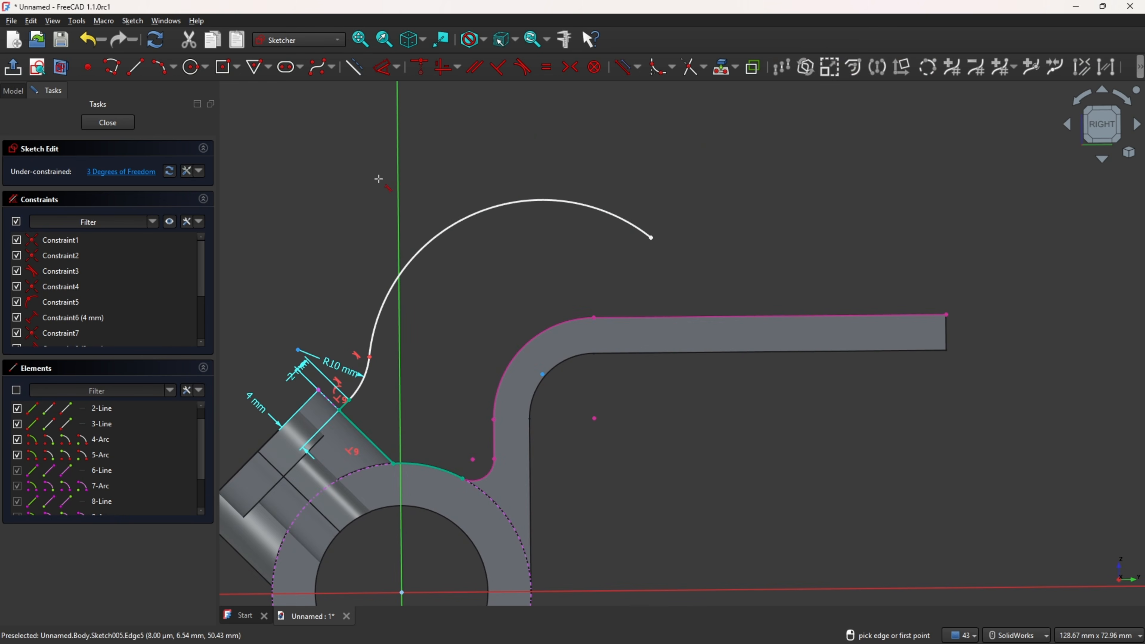
pyautogui.click(135, 67)
pyautogui.click(946, 314)
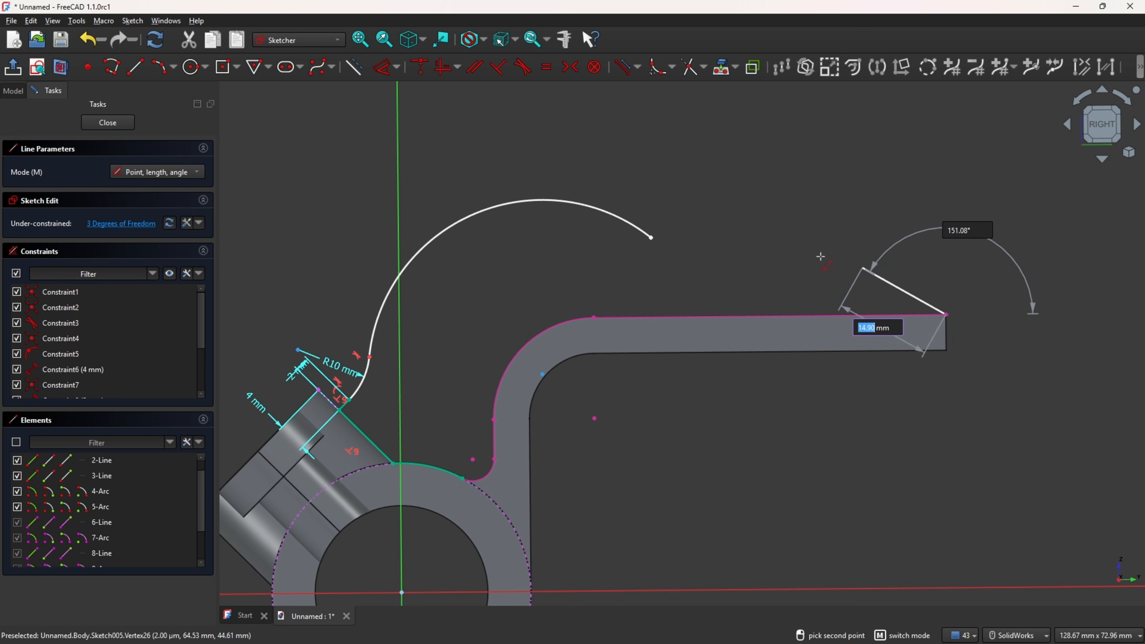
pyautogui.click(651, 238)
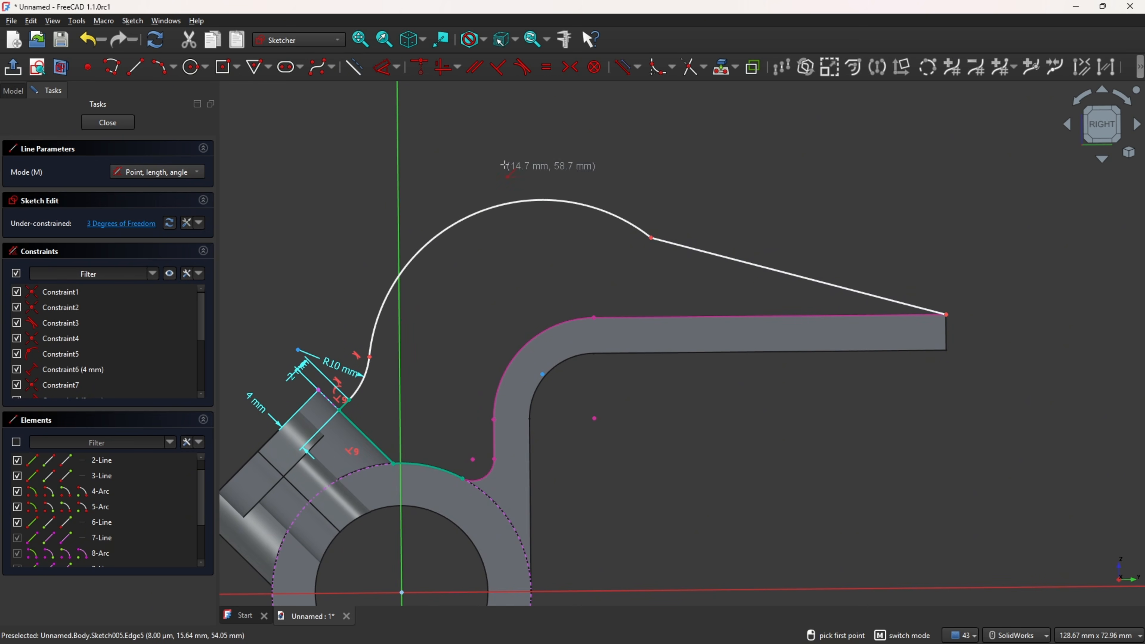
# Step: Set the large arc's radius to 30 mm
pyautogui.click(387, 78)
pyautogui.click(481, 220)
pyautogui.click(478, 269)
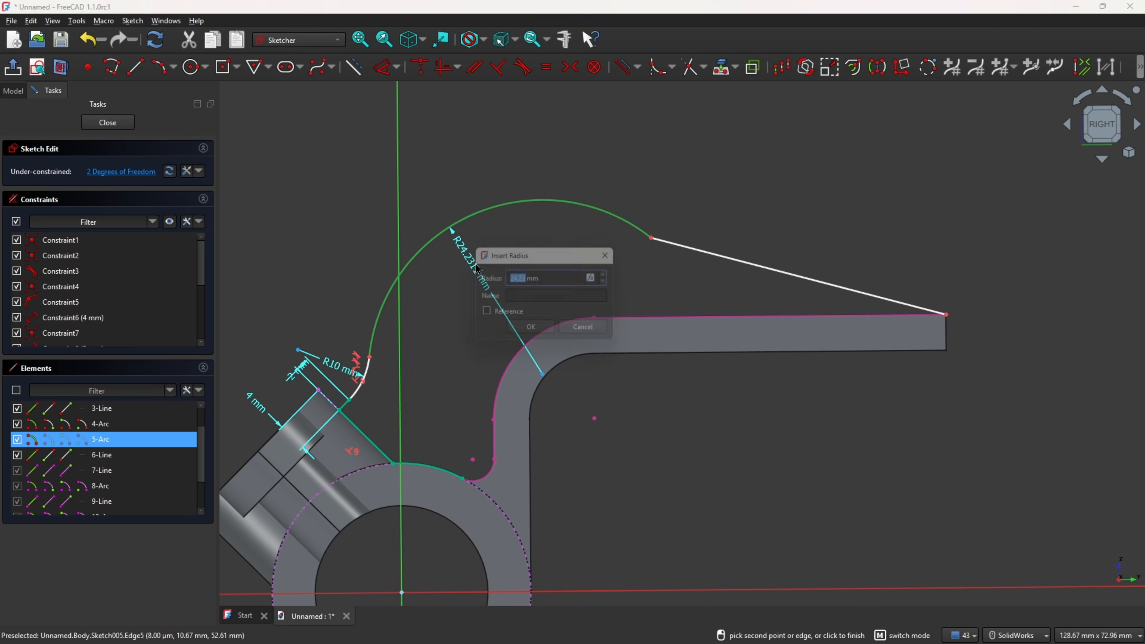
pyautogui.write('30')
pyautogui.press('Return')
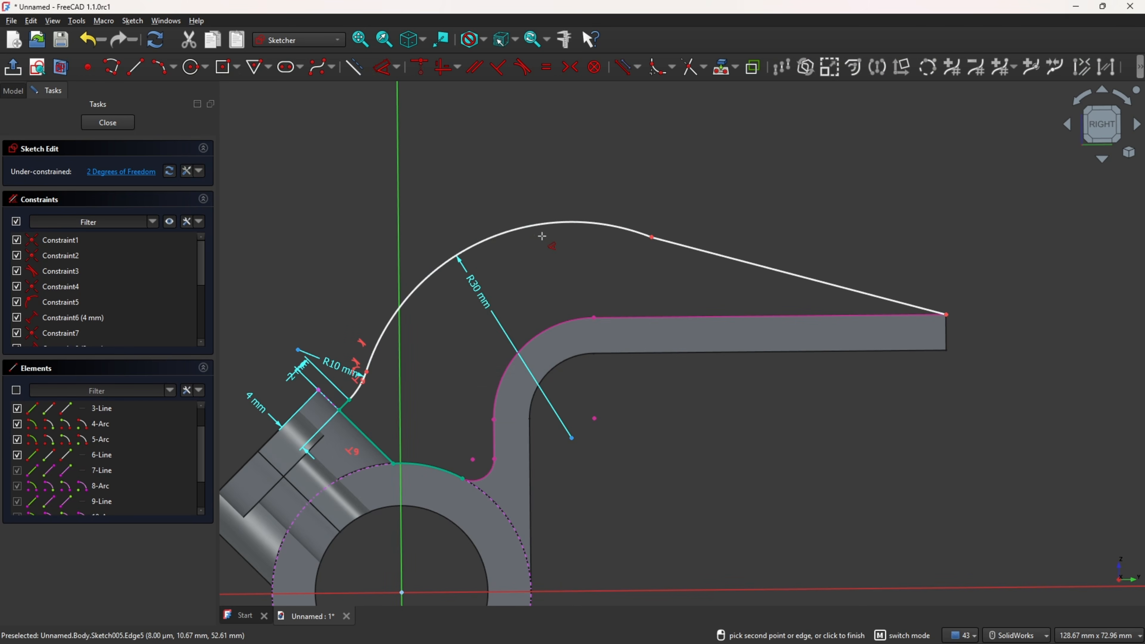
# Step: Set the angle between the new line and the arm's upper edge to 20°
pyautogui.click(704, 318)
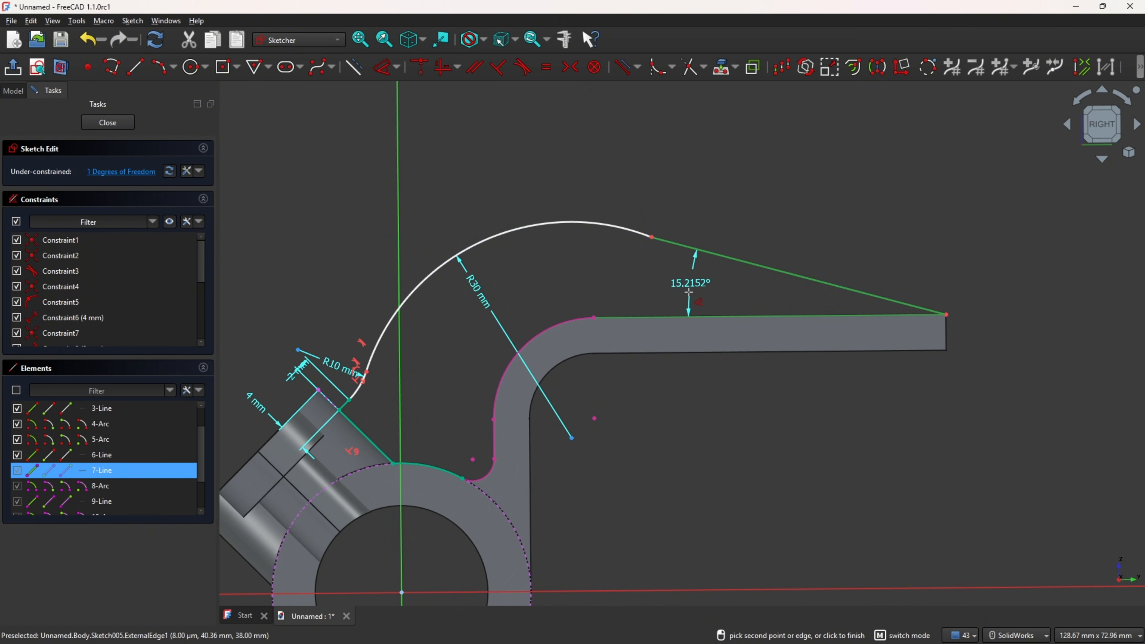
pyautogui.click(713, 269)
pyautogui.write('20')
pyautogui.press('Return')
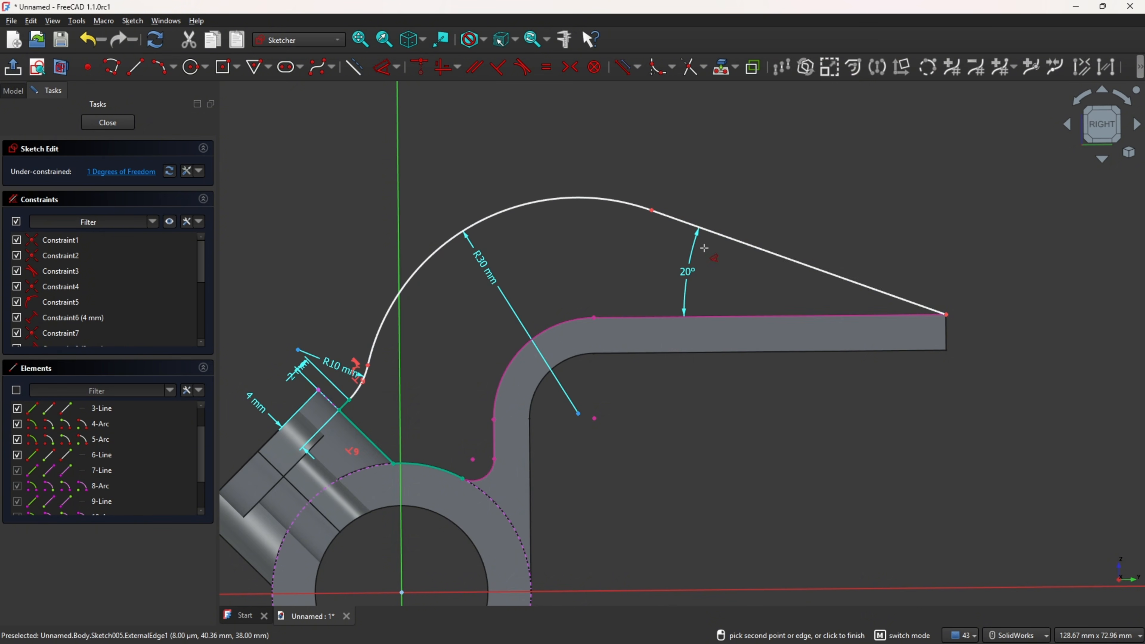
# Step: Make the large arc tangent to the new line and close the sketch
pyautogui.click(523, 67)
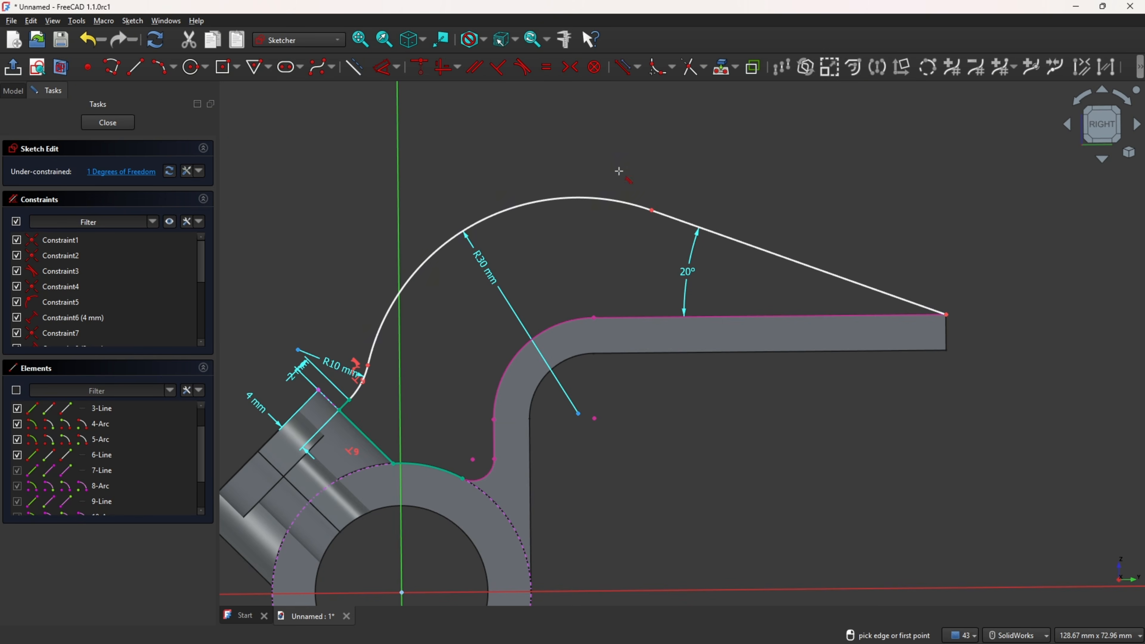
pyautogui.click(621, 204)
pyautogui.click(737, 240)
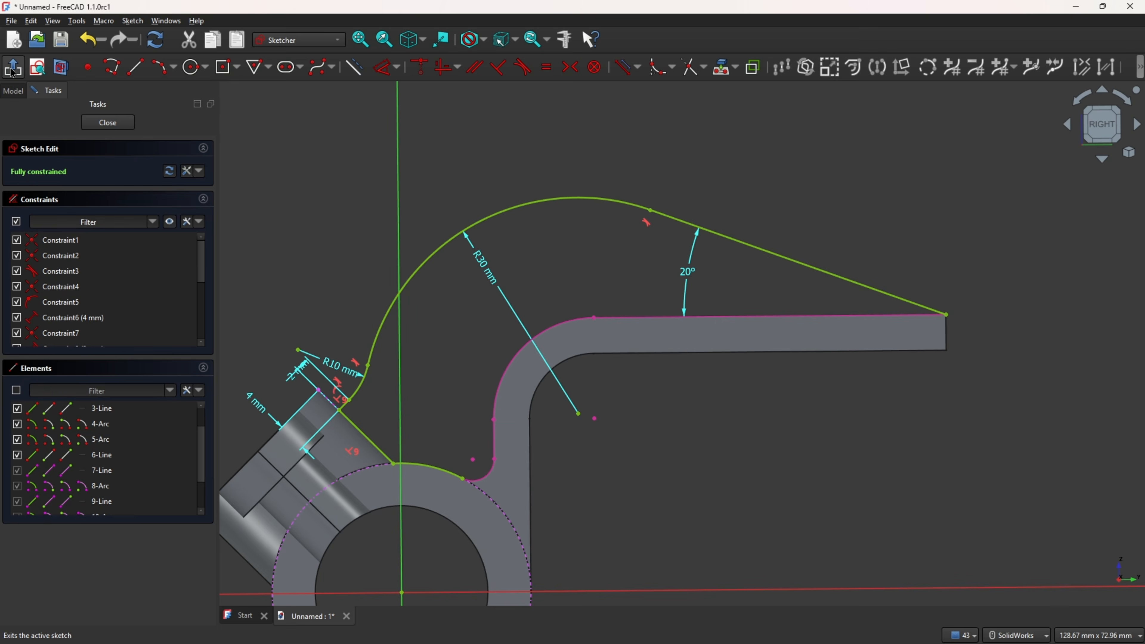
pyautogui.click(23, 78)
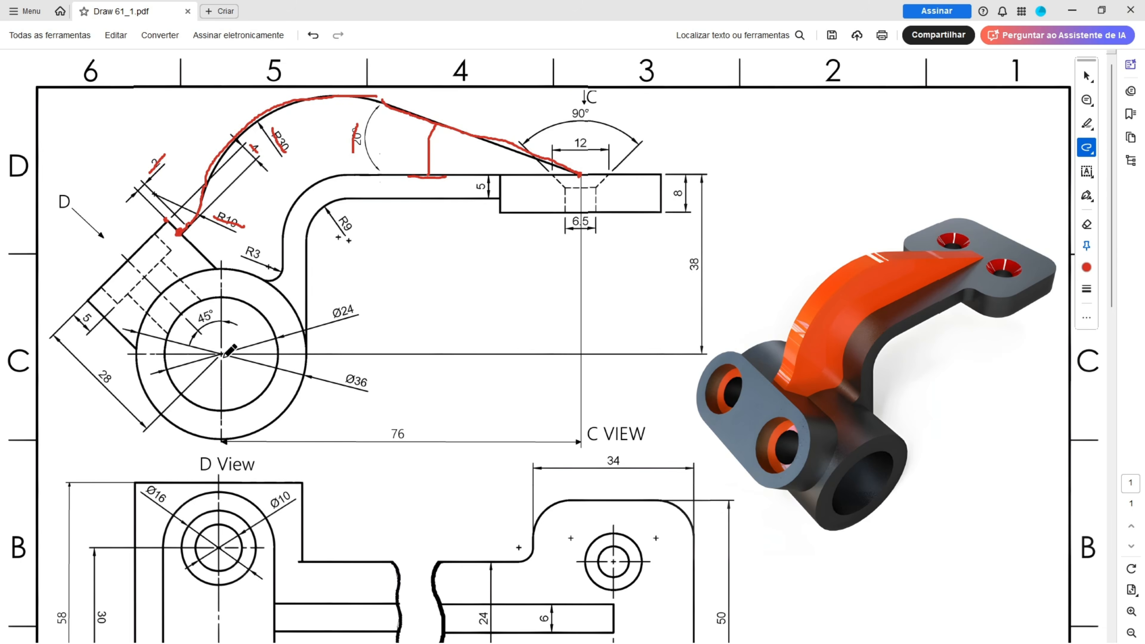
# Step: Pad the curved arm sketch symmetrically with a length of 6 mm
pyautogui.scroll(-5, 409, 424)
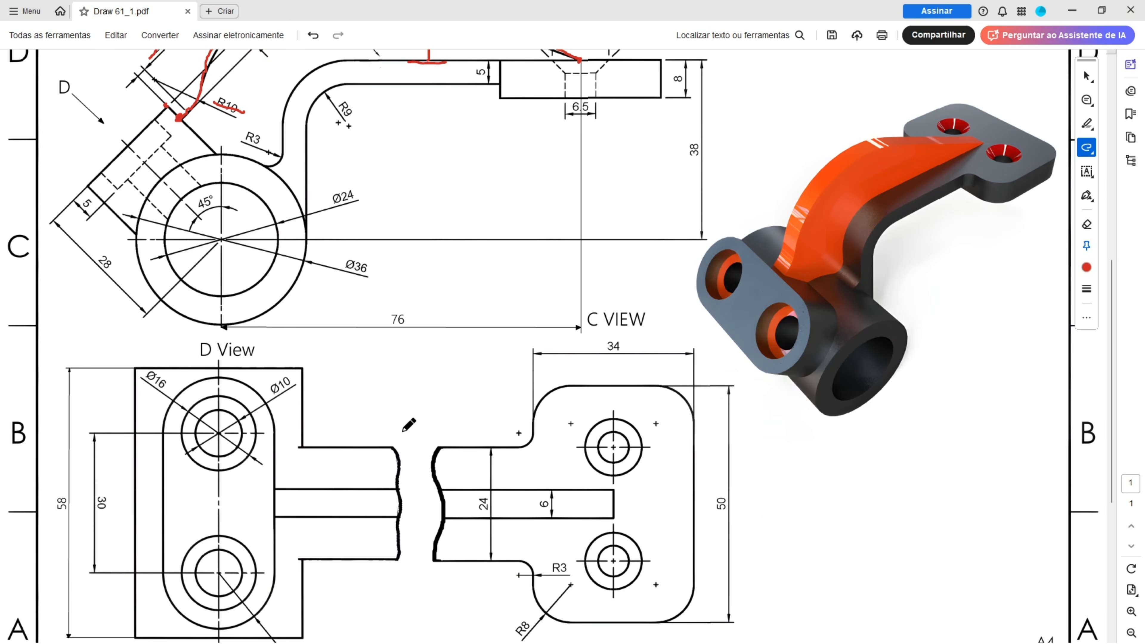
pyautogui.moveTo(538, 495)
pyautogui.mouseDown()
pyautogui.moveTo(570, 524)
pyautogui.moveTo(523, 531)
pyautogui.mouseUp()
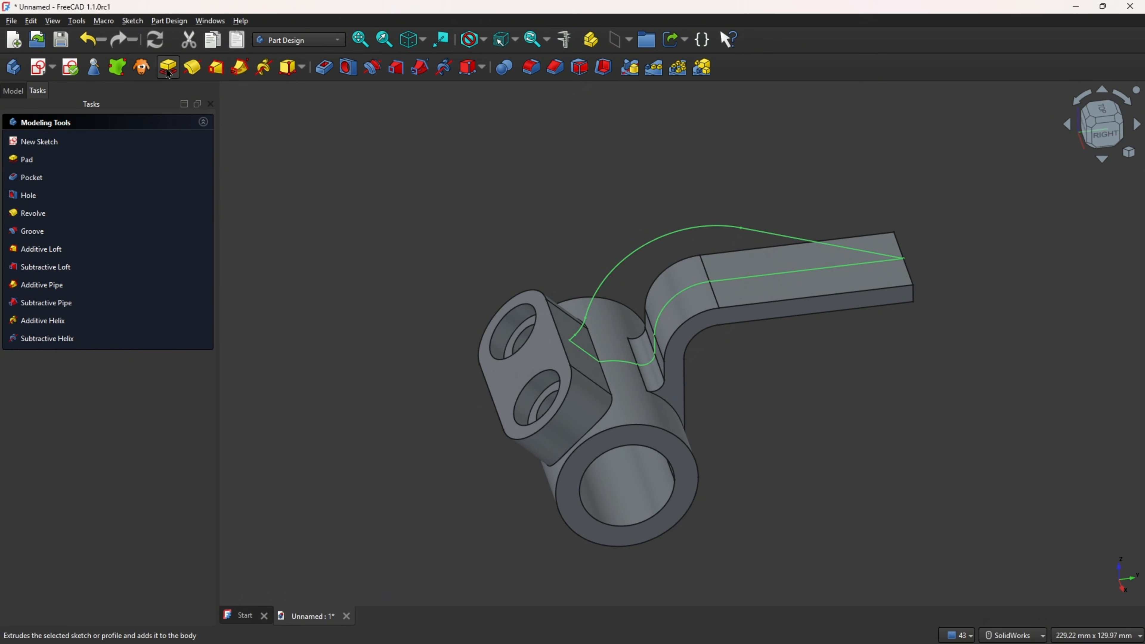
pyautogui.click(156, 171)
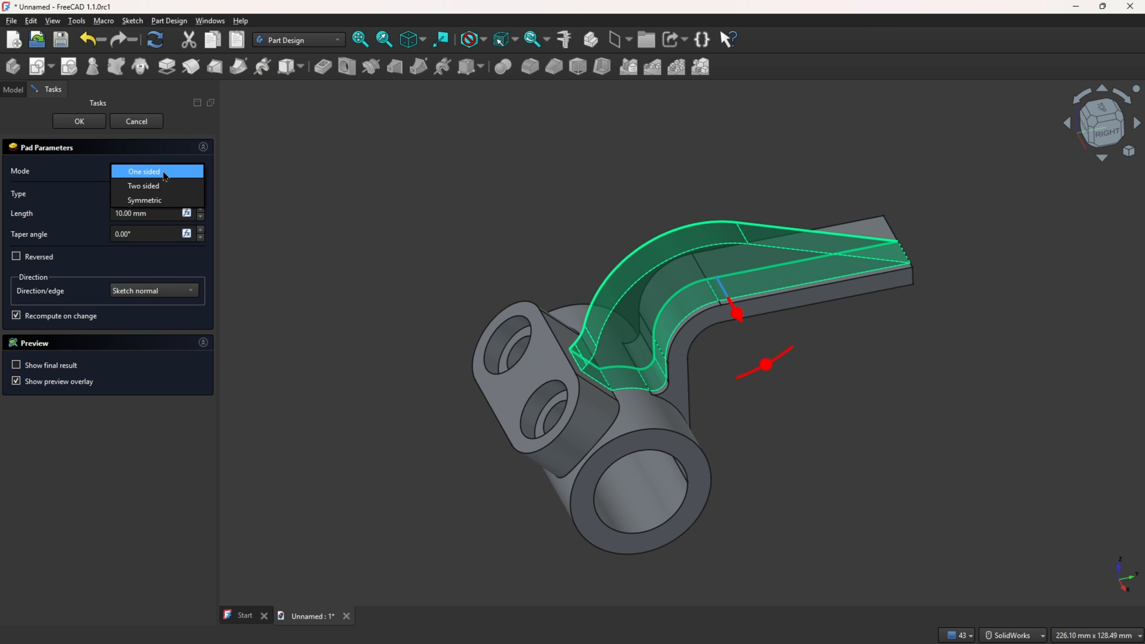
pyautogui.click(162, 203)
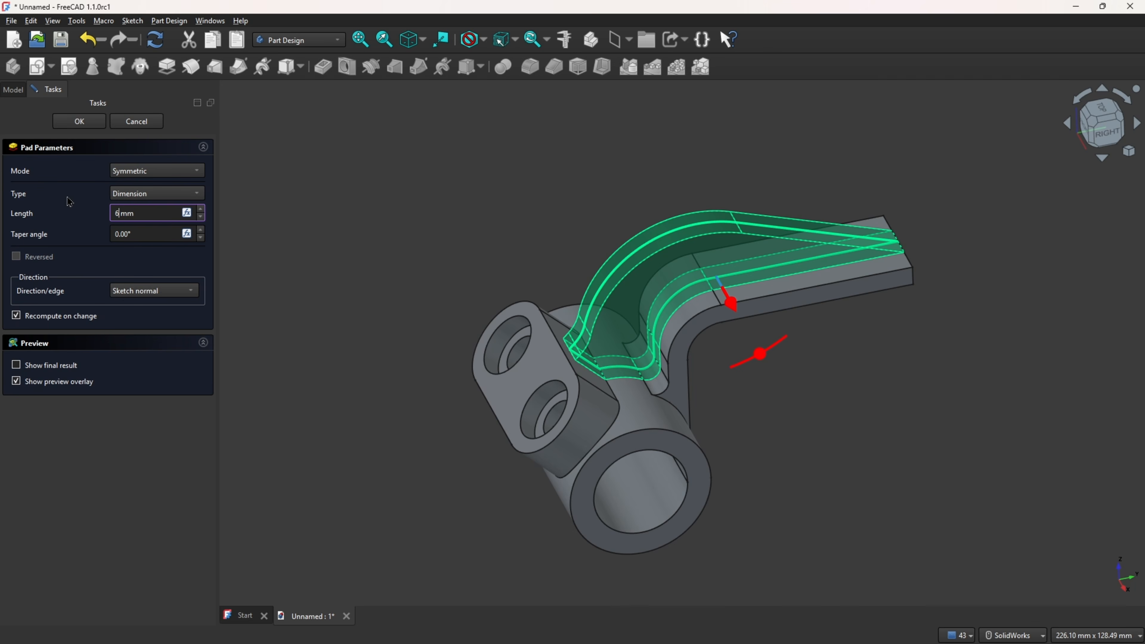
pyautogui.click(69, 187)
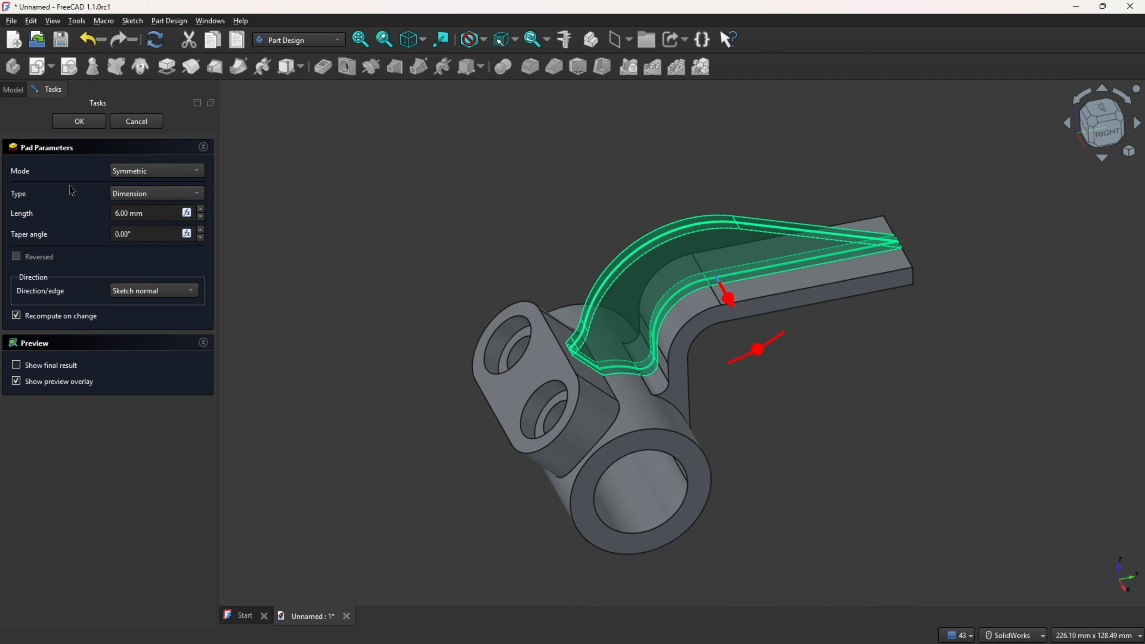
pyautogui.click(85, 127)
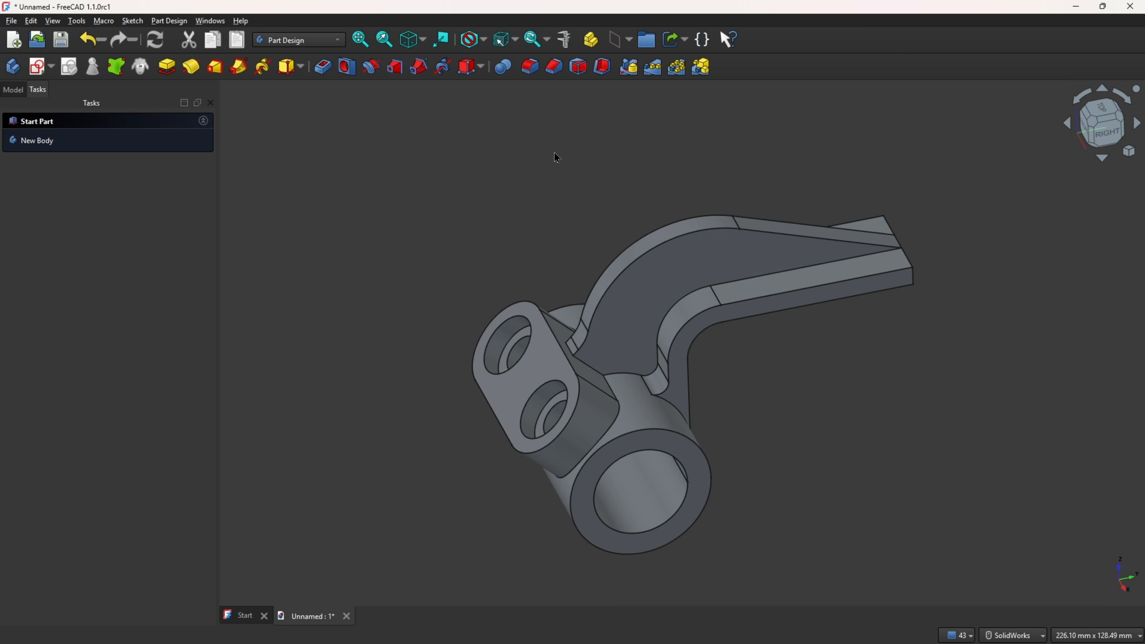
# Step: Switch to the reference drawing and mark the C view's flange outline and hole
pyautogui.moveTo(920, 198); pyautogui.dragTo(966, 194, button='middle')
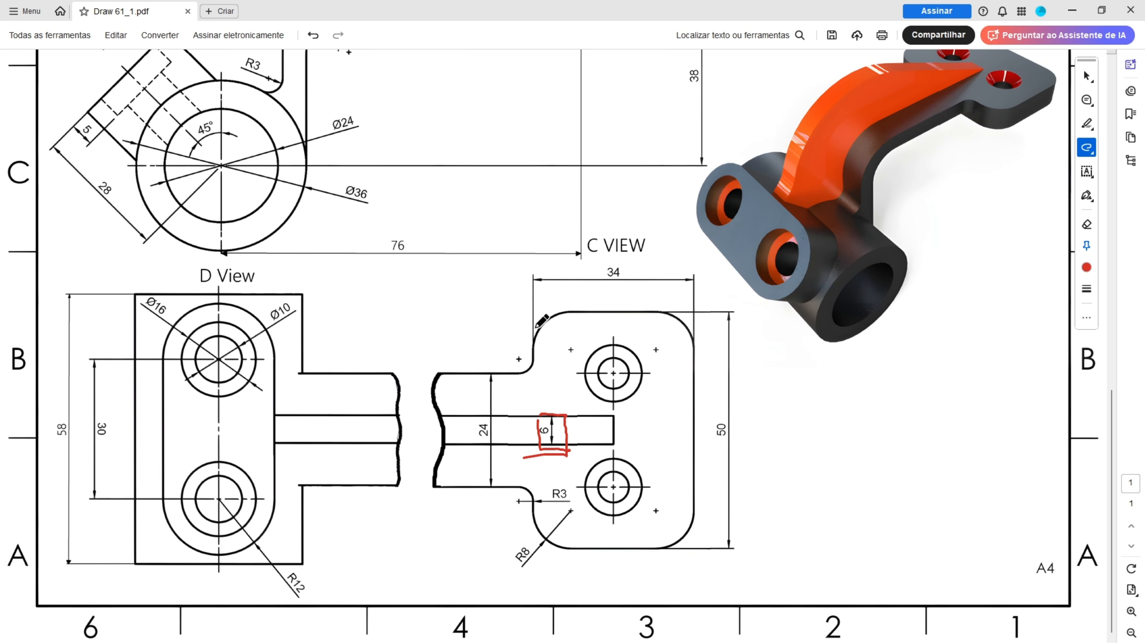
pyautogui.moveTo(532, 335)
pyautogui.mouseDown()
pyautogui.moveTo(525, 460)
pyautogui.moveTo(555, 562)
pyautogui.moveTo(710, 504)
pyautogui.moveTo(697, 296)
pyautogui.moveTo(529, 314)
pyautogui.mouseUp()
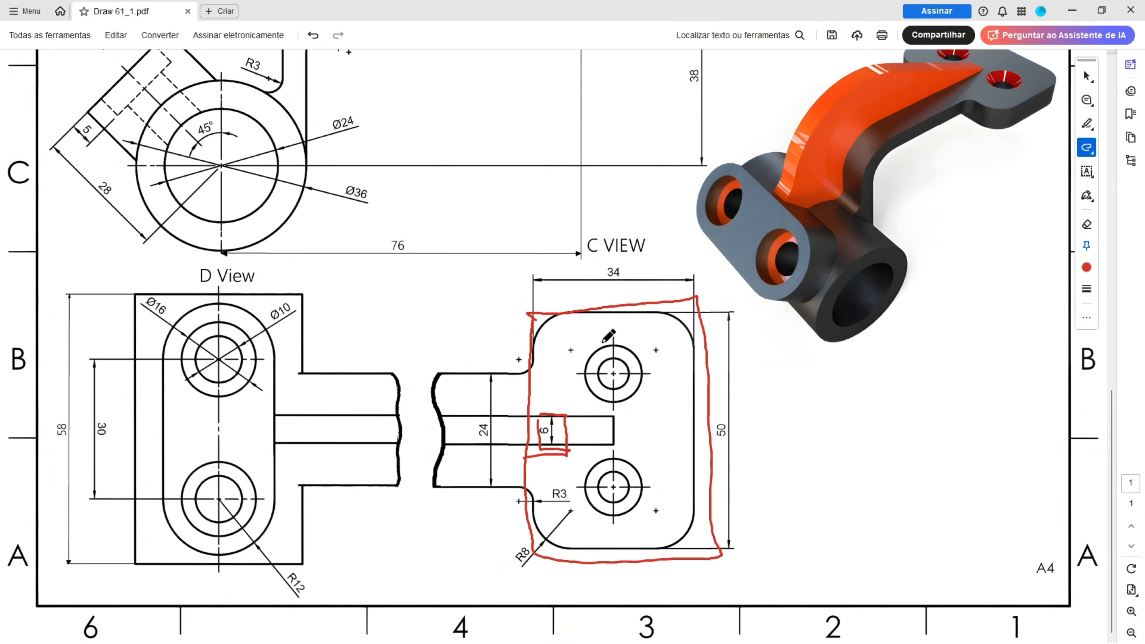
pyautogui.moveTo(603, 342); pyautogui.dragTo(669, 360)
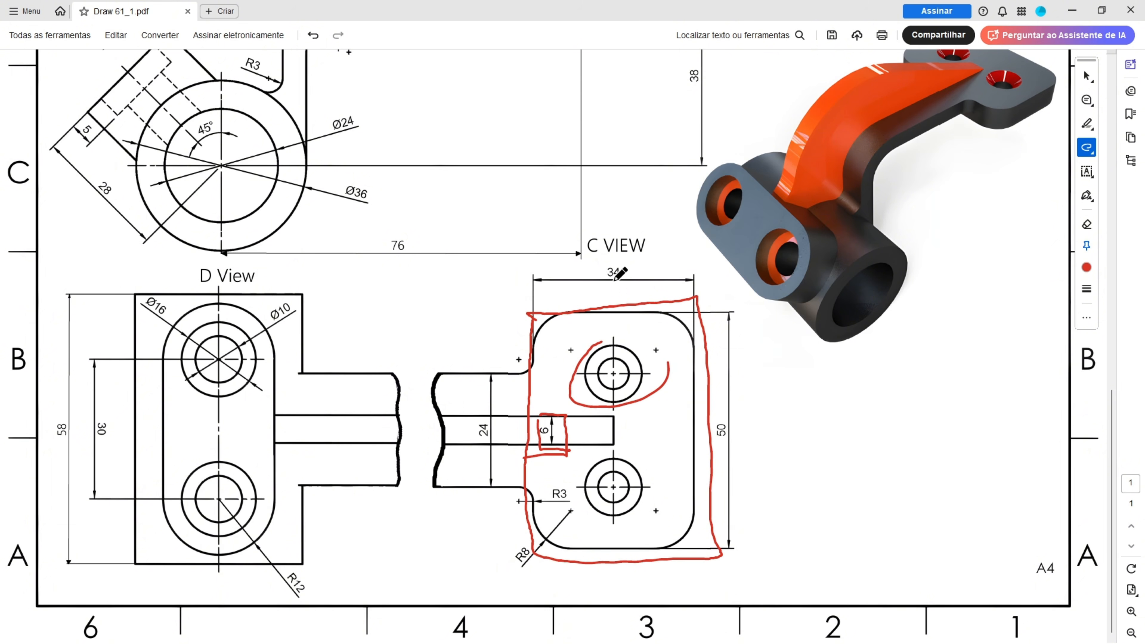
pyautogui.moveTo(606, 270); pyautogui.dragTo(630, 273)
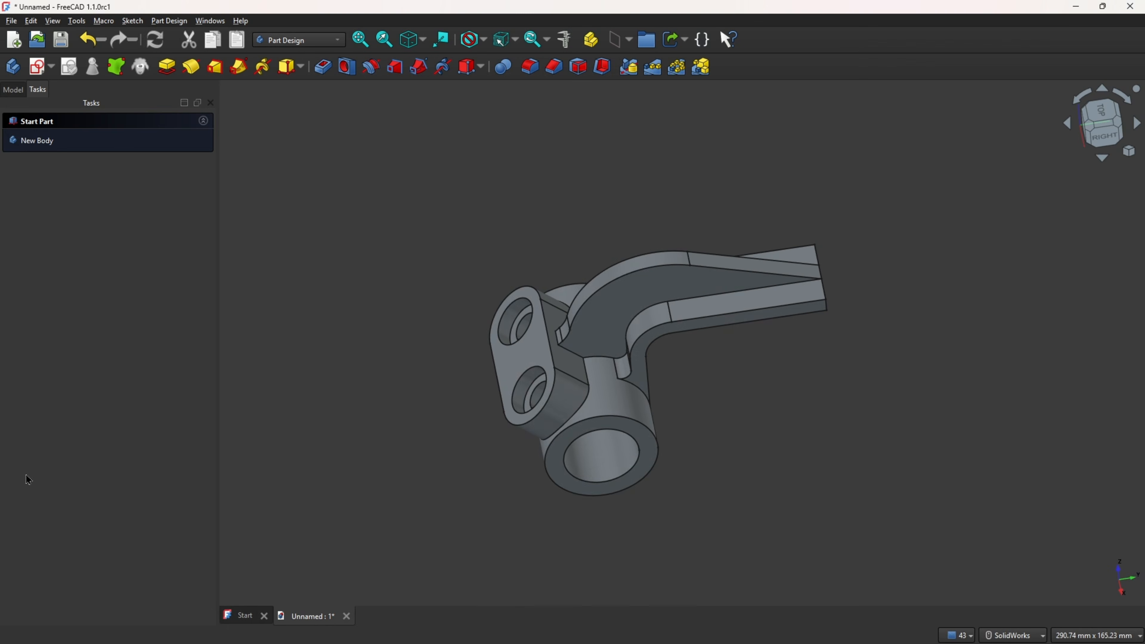
# Step: Start a new sketch on the top face of the arm's flat end
pyautogui.moveTo(289, 337); pyautogui.dragTo(809, 303, button='middle')
pyautogui.click(770, 294)
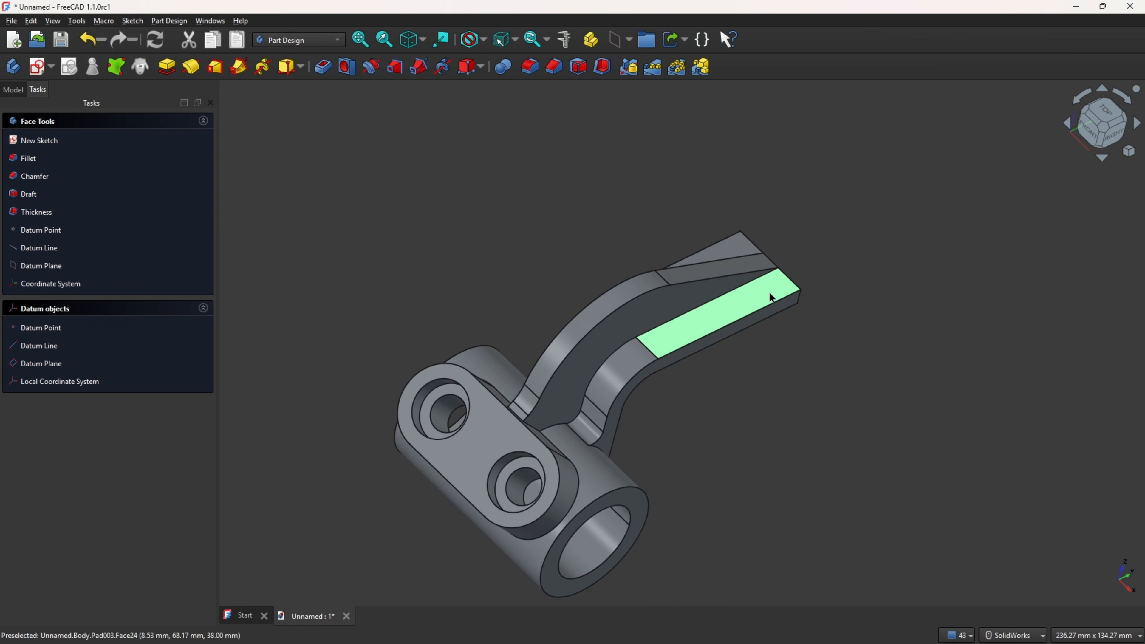
pyautogui.click(32, 69)
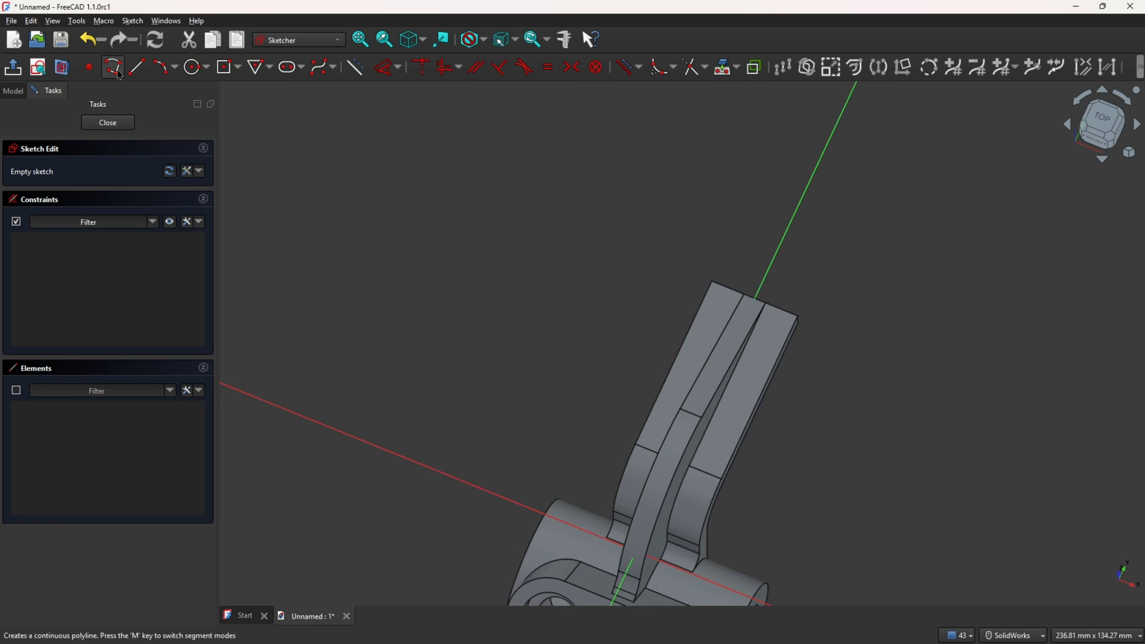
# Step: Project the arm end's middle edge into the sketch as external geometry
pyautogui.click(737, 68)
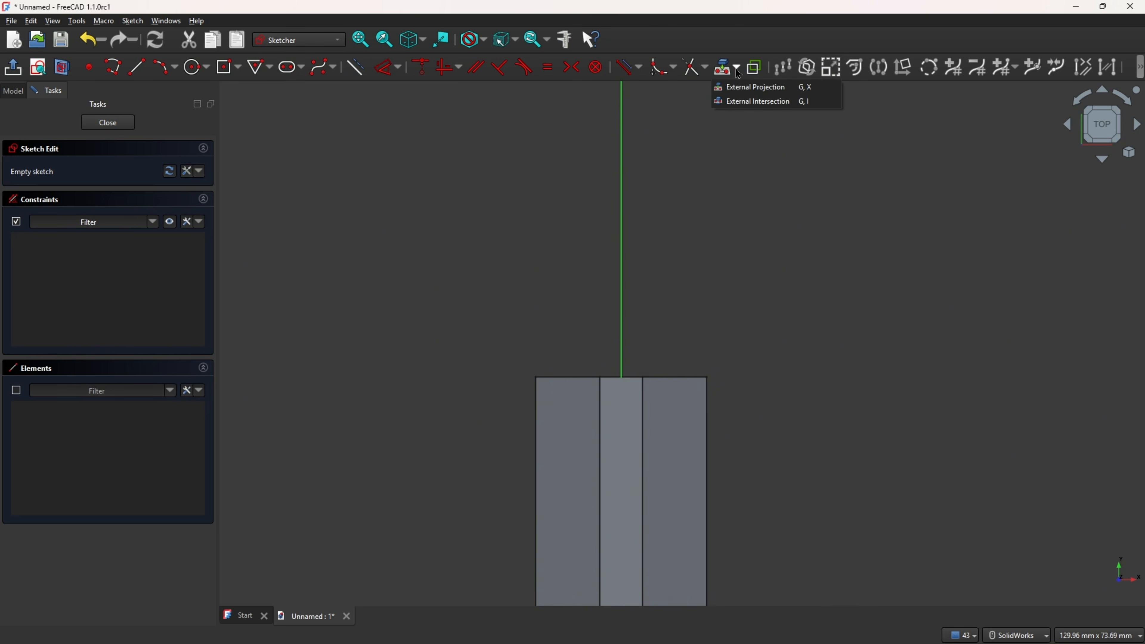
pyautogui.click(744, 88)
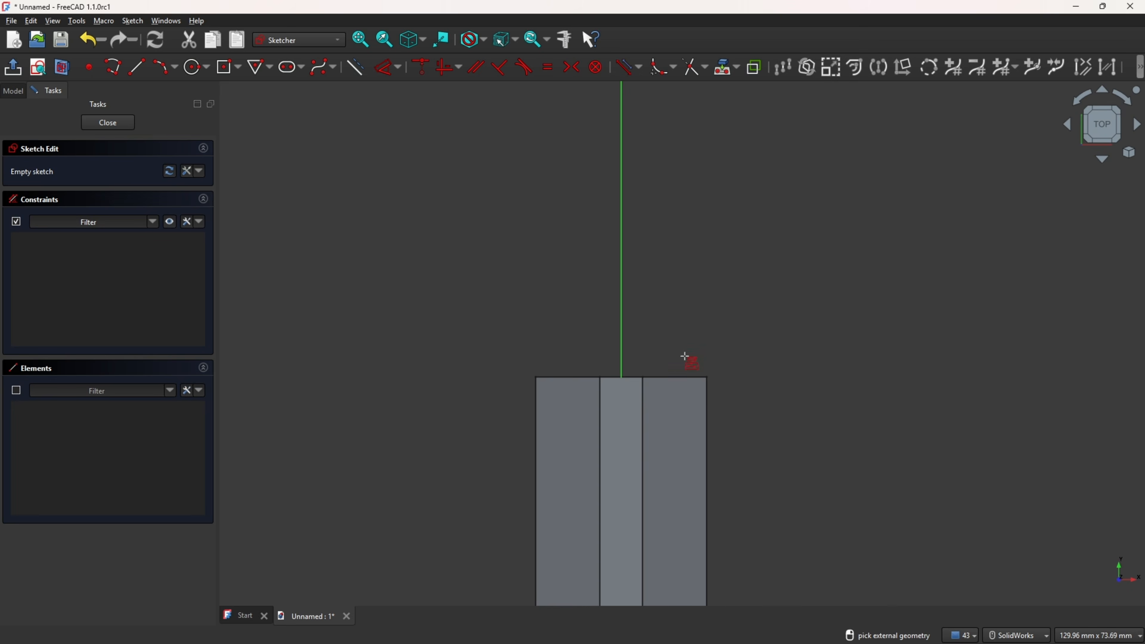
pyautogui.click(622, 376)
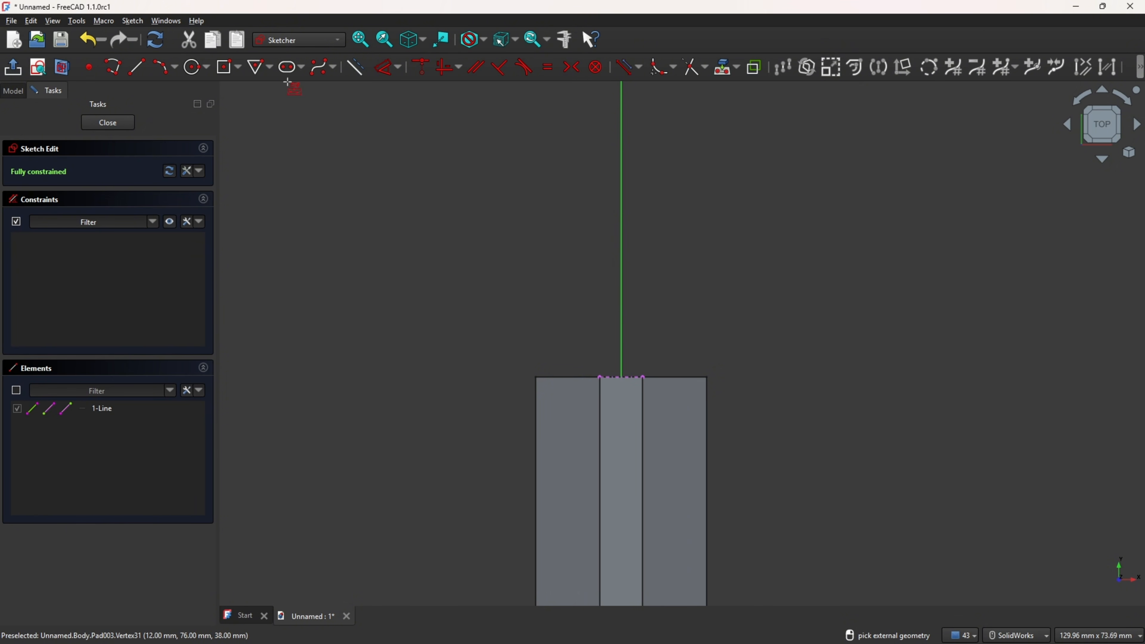
# Step: Draw a centered rectangle 50 mm wide and 34 mm tall on the projected edge's midpoint
pyautogui.click(239, 67)
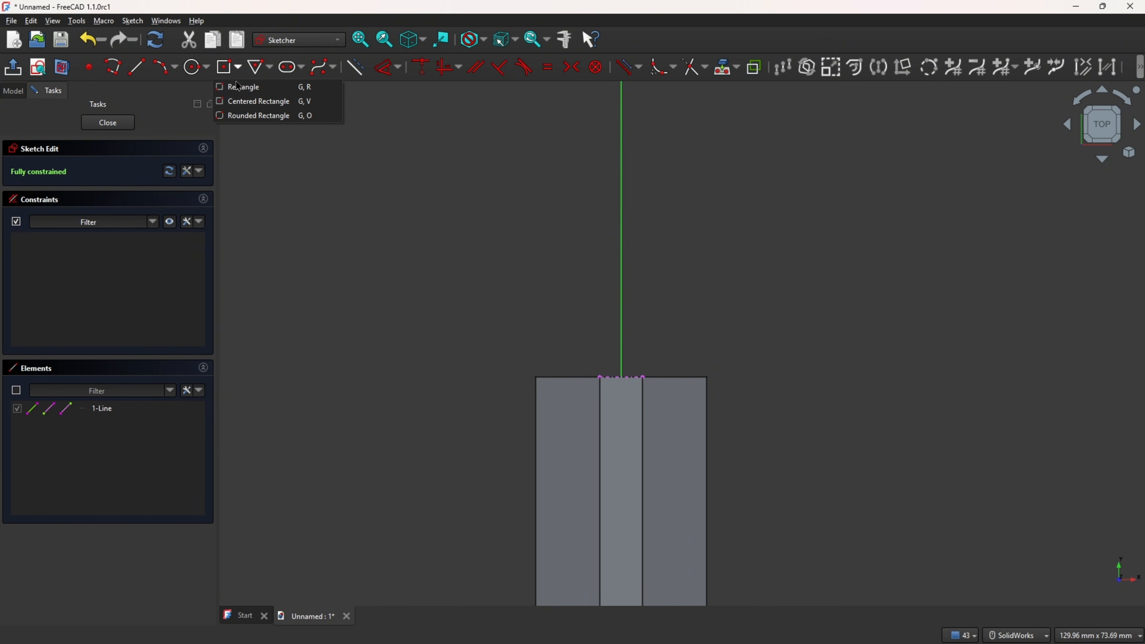
pyautogui.click(256, 107)
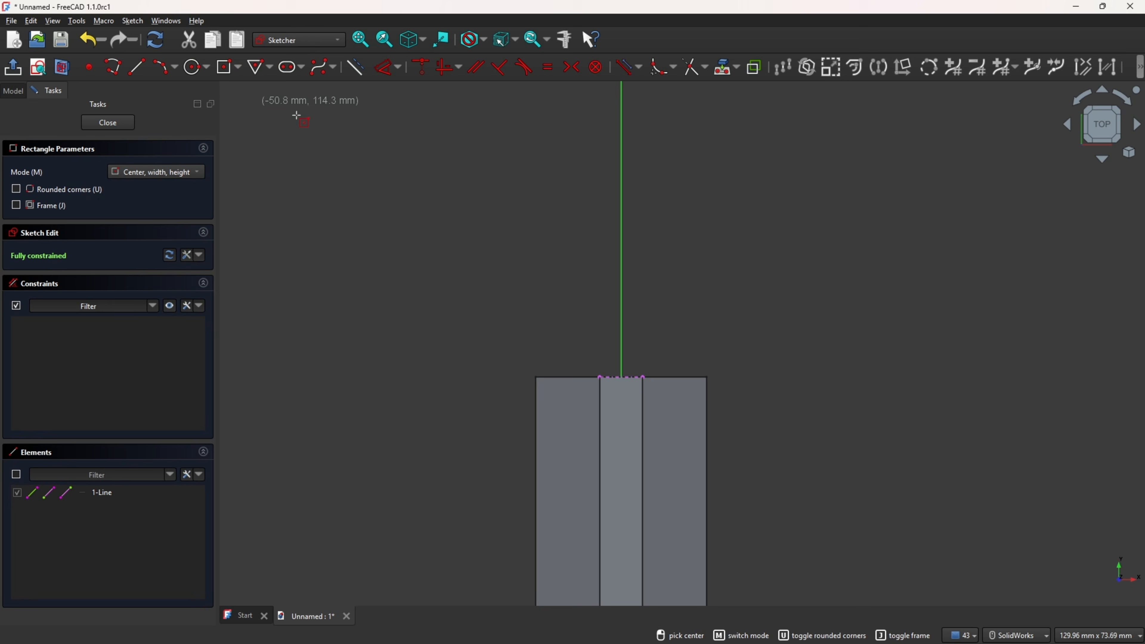
pyautogui.click(621, 378)
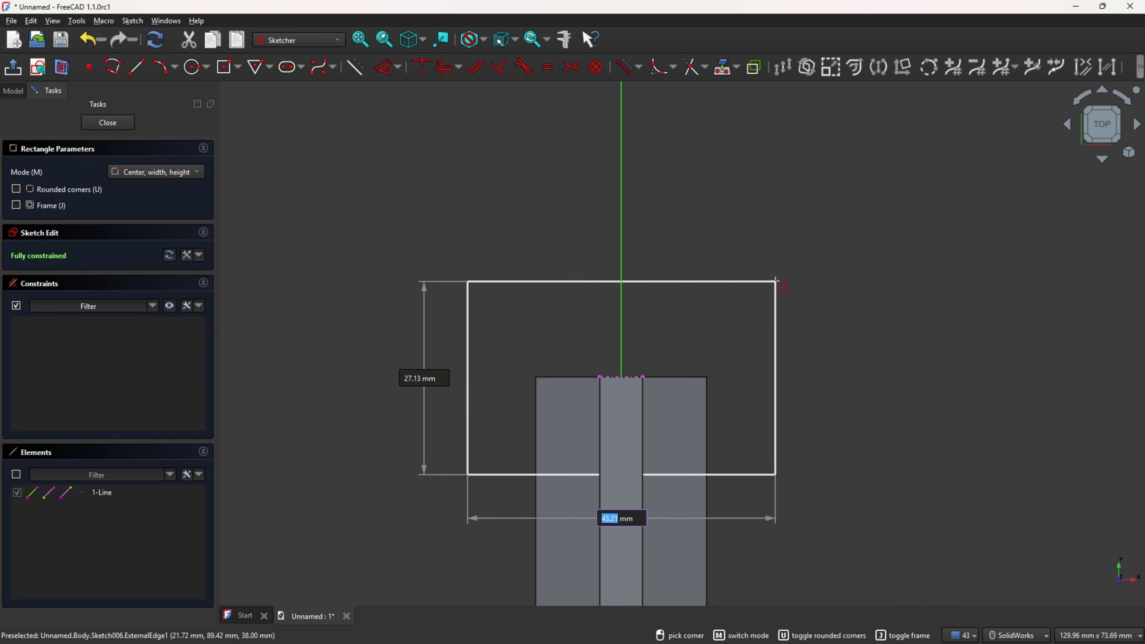
pyautogui.write('50')
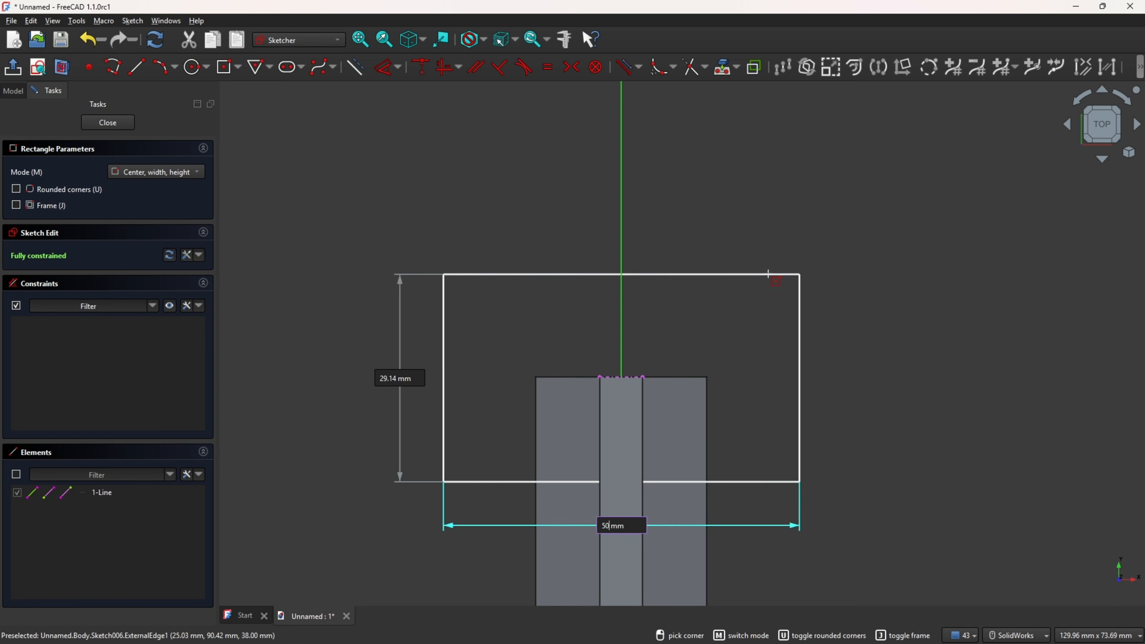
pyautogui.press('Tab')
pyautogui.write('34')
pyautogui.press('Return')
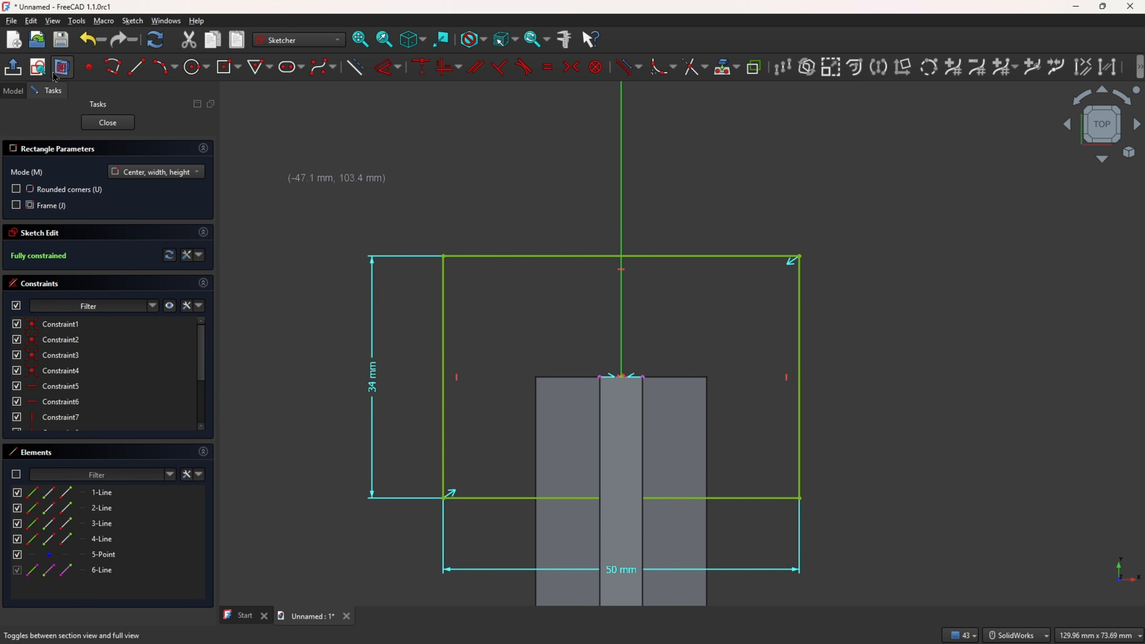
# Step: Fillet all four corners of the centered rectangle
pyautogui.click(62, 66)
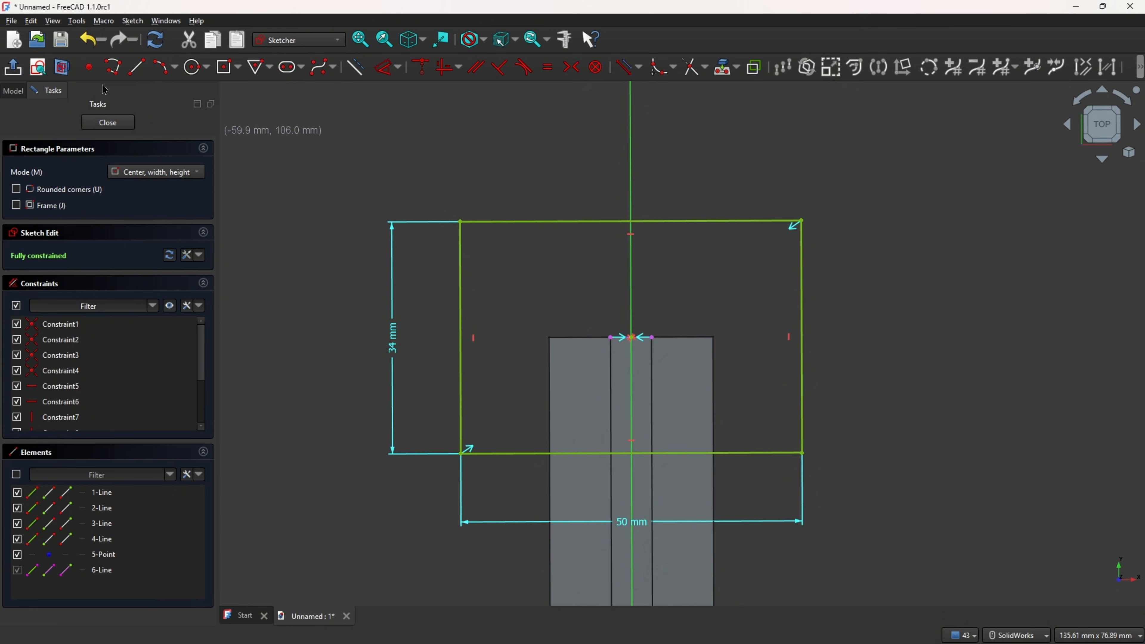
pyautogui.click(660, 67)
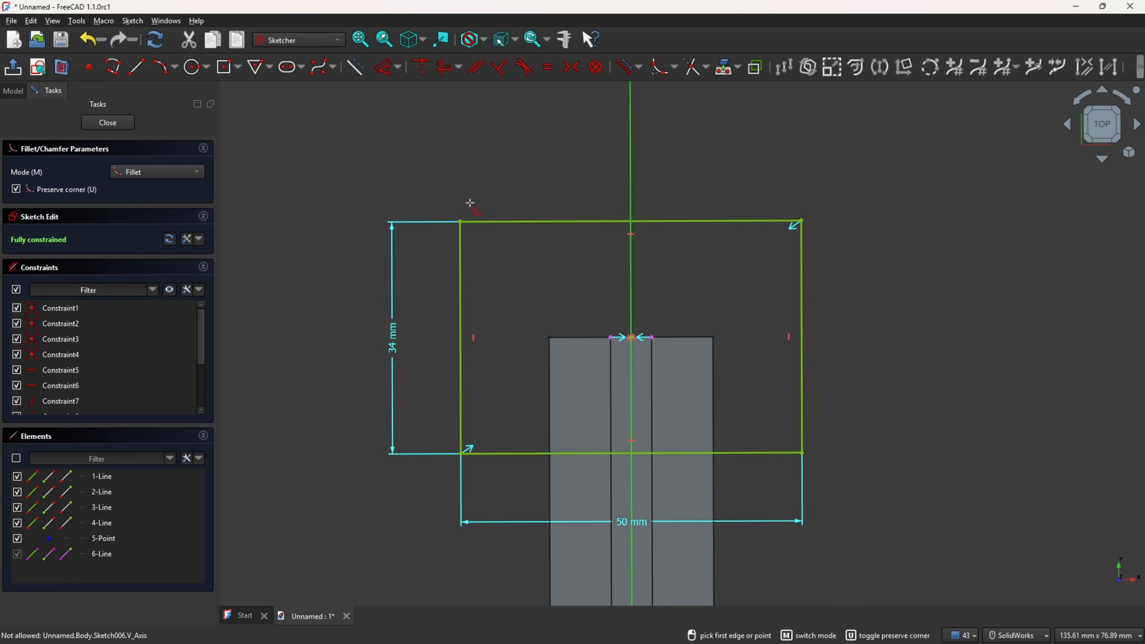
pyautogui.click(476, 221)
pyautogui.click(462, 247)
pyautogui.click(800, 271)
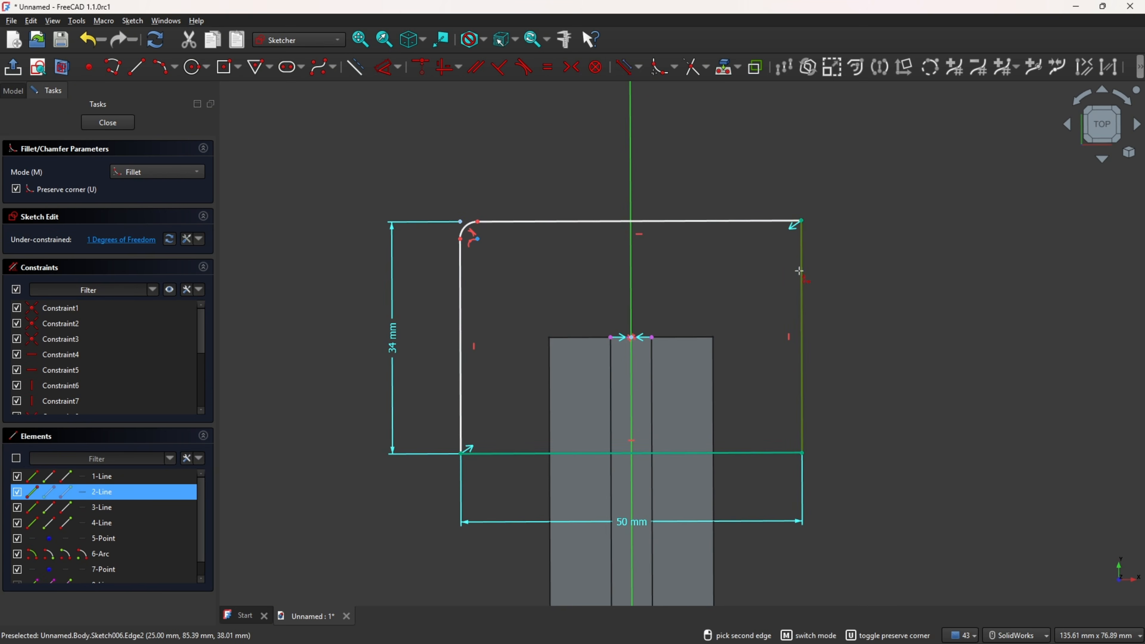
pyautogui.click(767, 221)
pyautogui.click(762, 454)
pyautogui.click(802, 383)
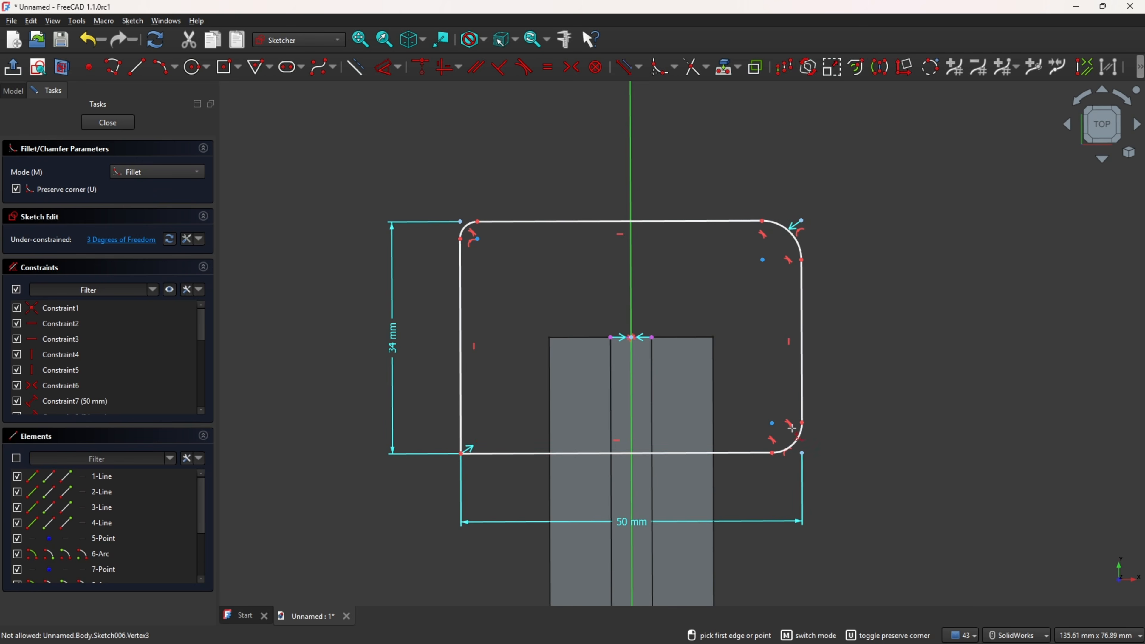
pyautogui.click(492, 453)
pyautogui.click(460, 423)
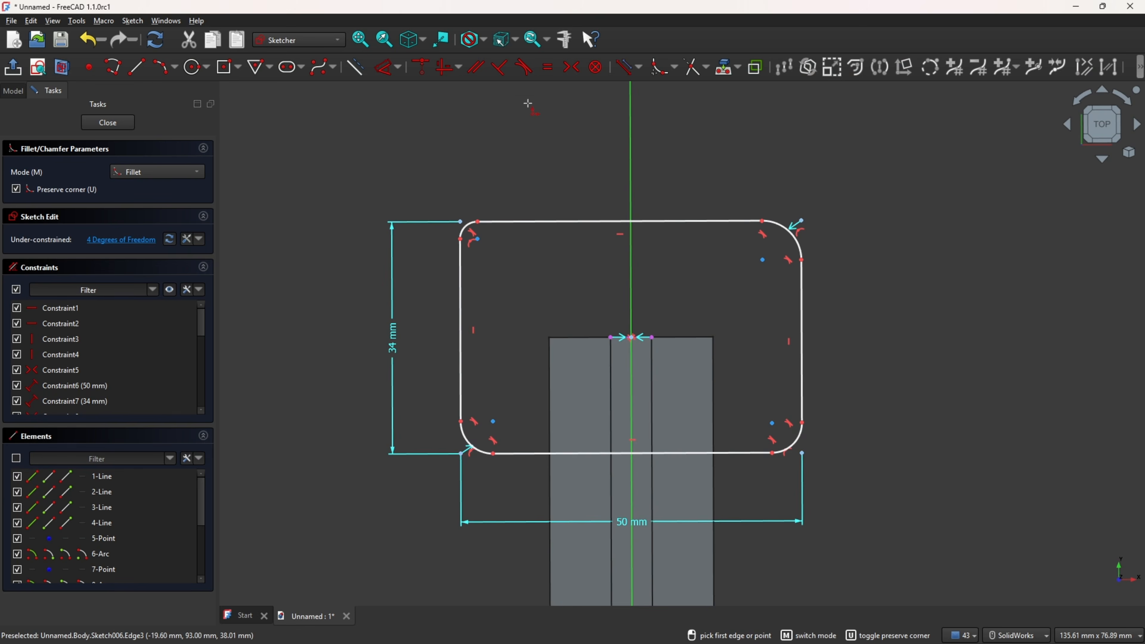
# Step: Make the four corner fillets equal to one another
pyautogui.click(548, 68)
pyautogui.scroll(1, 473, 241)
pyautogui.scroll(1, 473, 244)
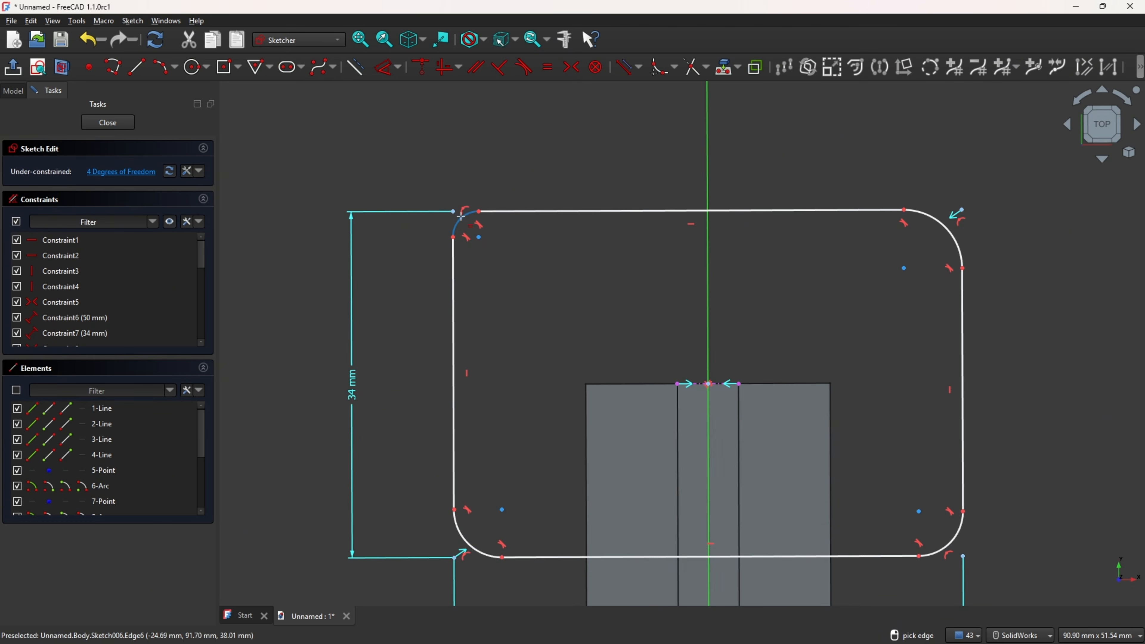
pyautogui.click(461, 220)
pyautogui.click(950, 225)
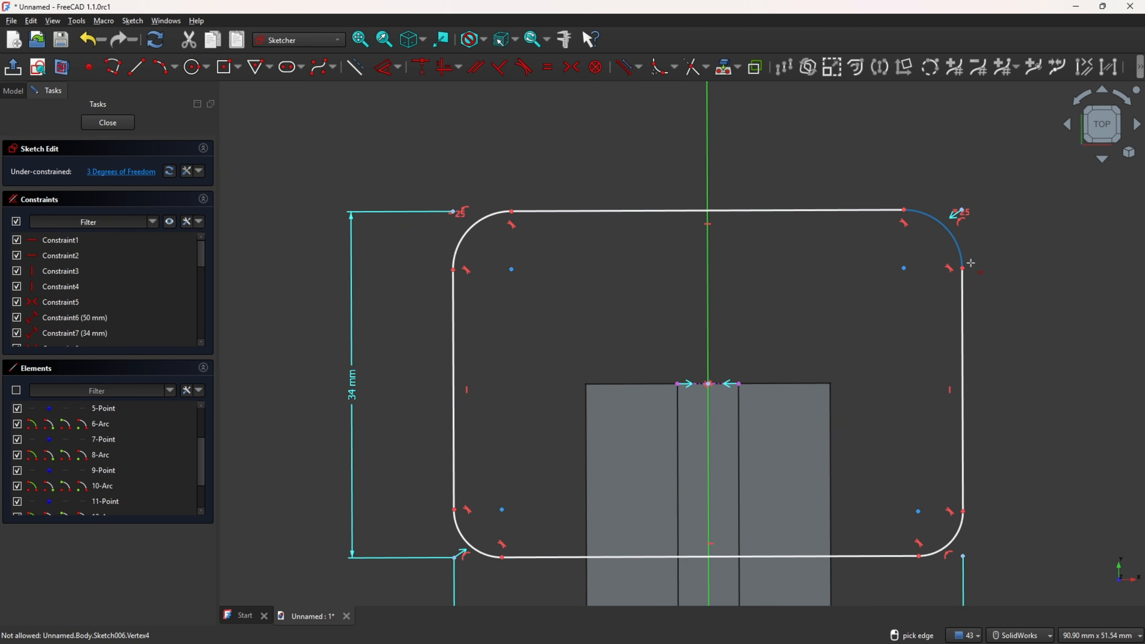
pyautogui.click(959, 247)
pyautogui.click(965, 533)
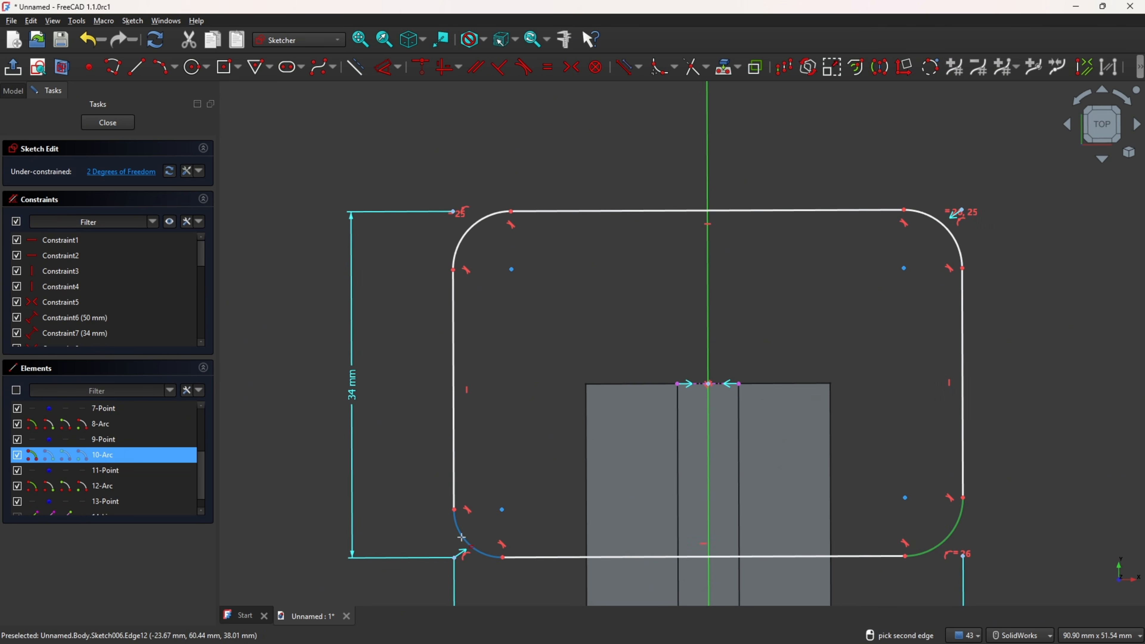
pyautogui.click(471, 541)
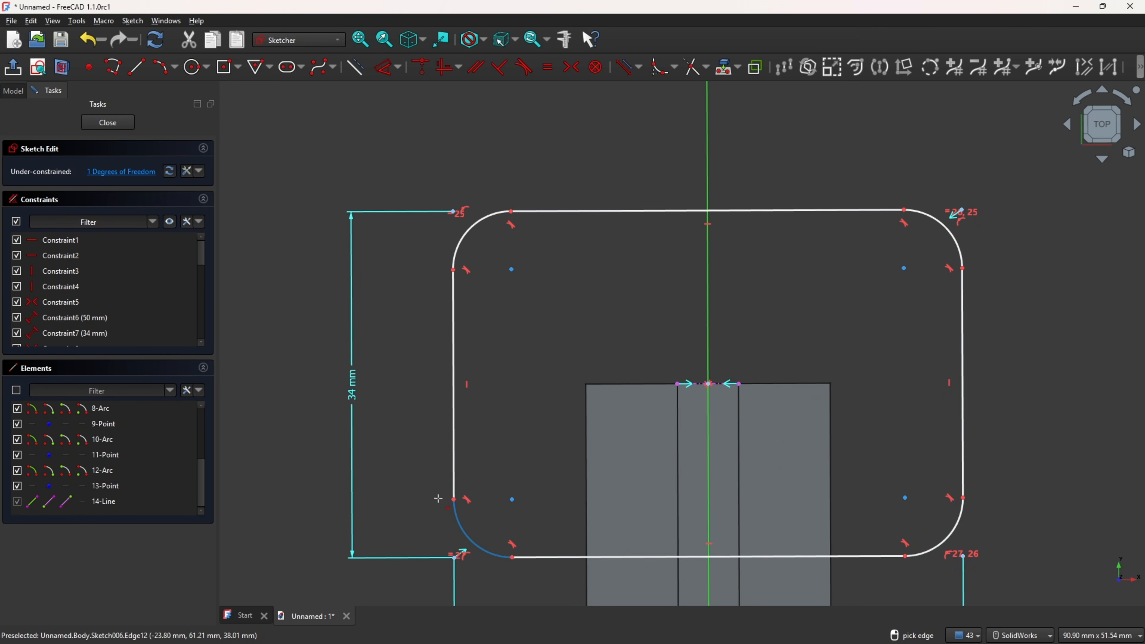
# Step: Set the corner fillet radius to 8 mm
pyautogui.click(388, 67)
pyautogui.click(476, 228)
pyautogui.click(414, 146)
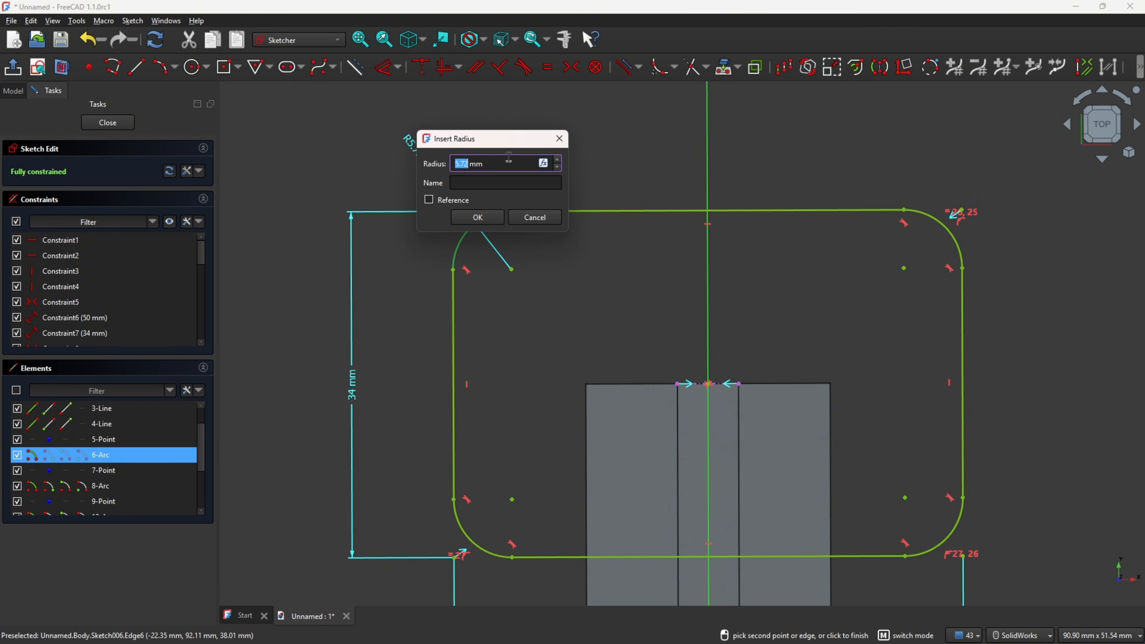
pyautogui.press('Return')
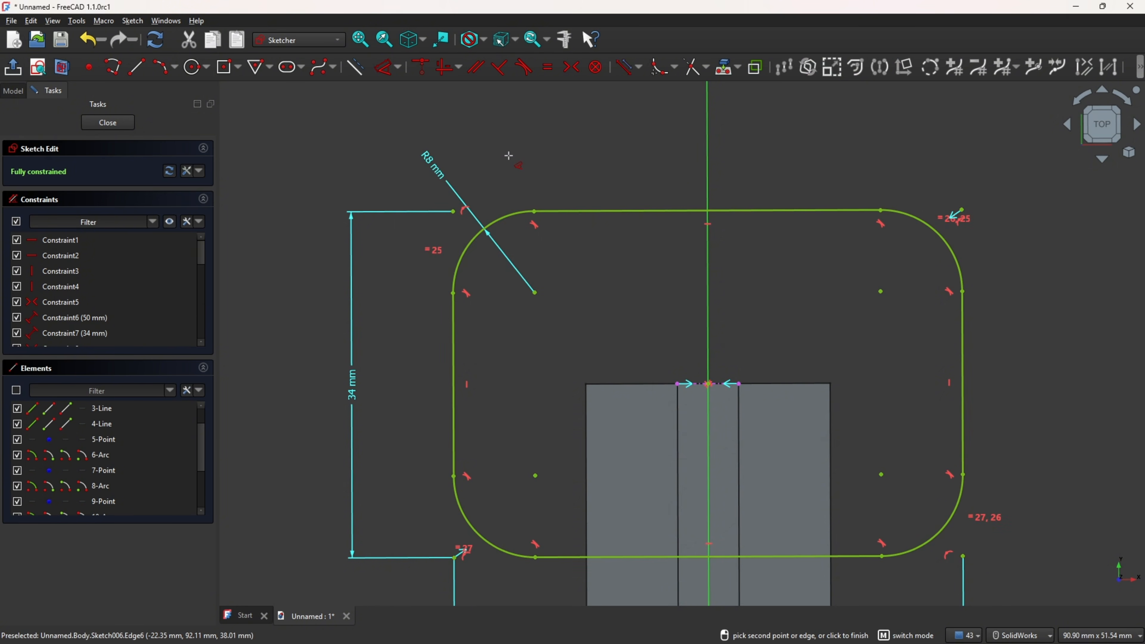
# Step: Close the flange sketch
pyautogui.scroll(-3, 510, 155)
pyautogui.moveTo(510, 155)
pyautogui.mouseDown(button='middle')
pyautogui.moveTo(675, 197)
pyautogui.moveTo(691, 186)
pyautogui.mouseUp(button='middle')
pyautogui.scroll(1, 690, 185)
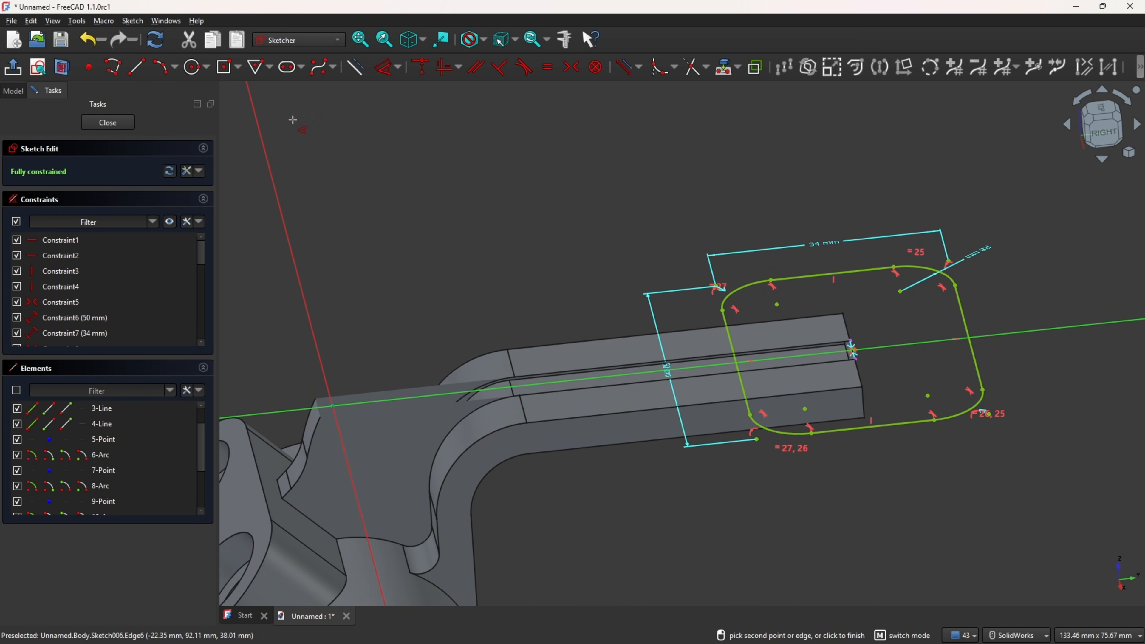
pyautogui.click(13, 67)
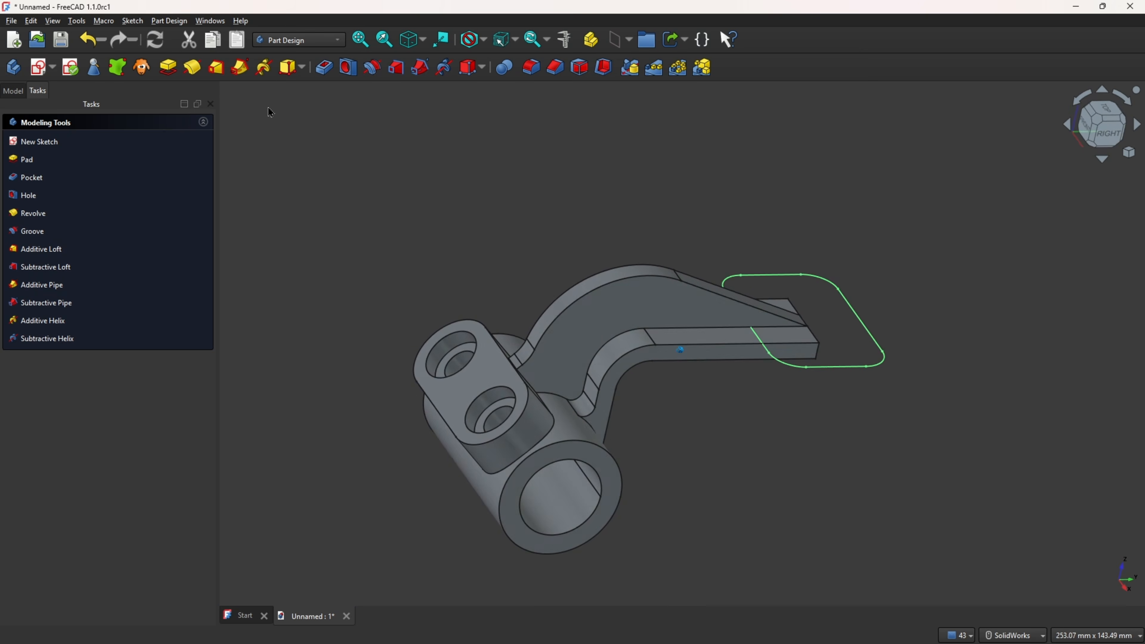
# Step: Pad the flange sketch 8 mm in the reversed direction
pyautogui.click(168, 68)
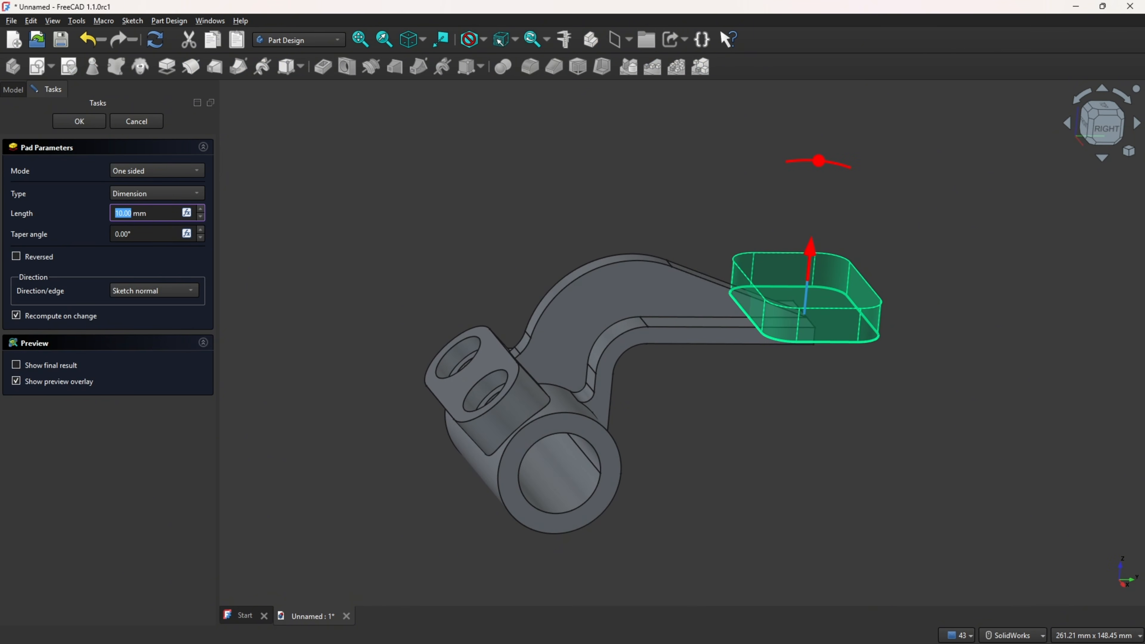
pyautogui.hotkey('alt', 'Tab')
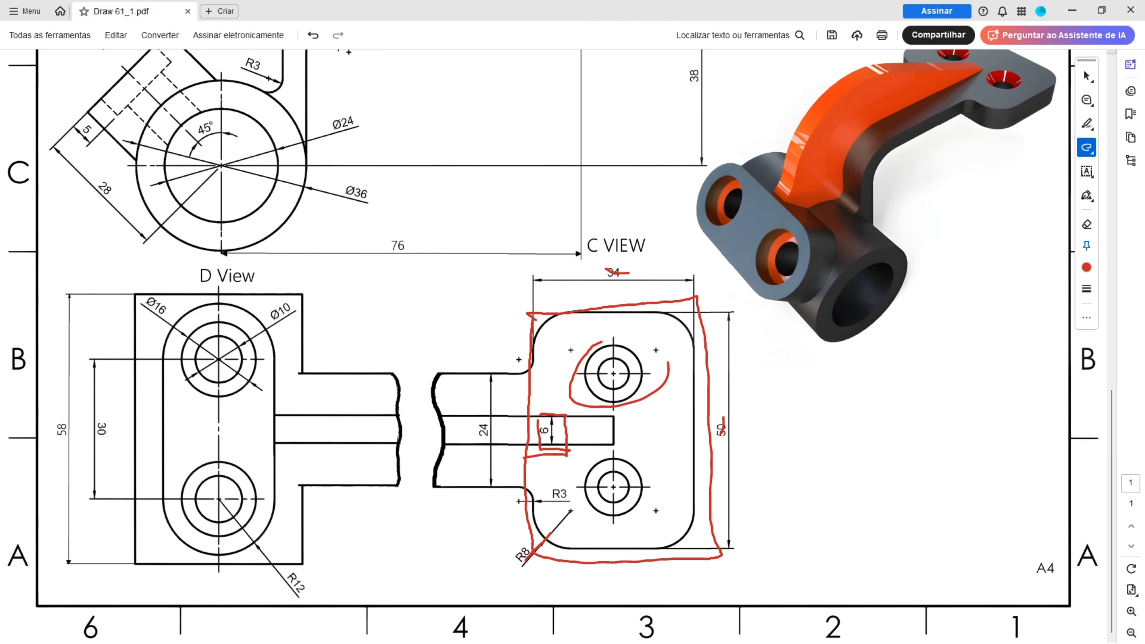
pyautogui.scroll(5, 463, 462)
pyautogui.moveTo(672, 137)
pyautogui.mouseDown()
pyautogui.moveTo(674, 157)
pyautogui.moveTo(689, 138)
pyautogui.mouseUp()
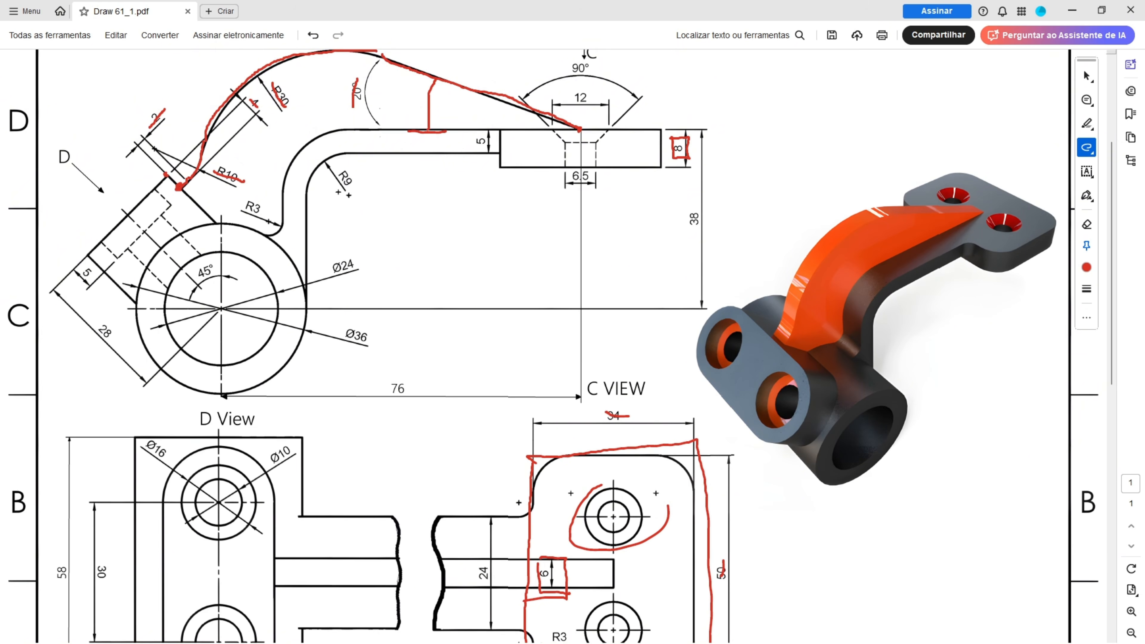
pyautogui.hotkey('alt', 'Tab')
pyautogui.moveTo(170, 214); pyautogui.dragTo(27, 210)
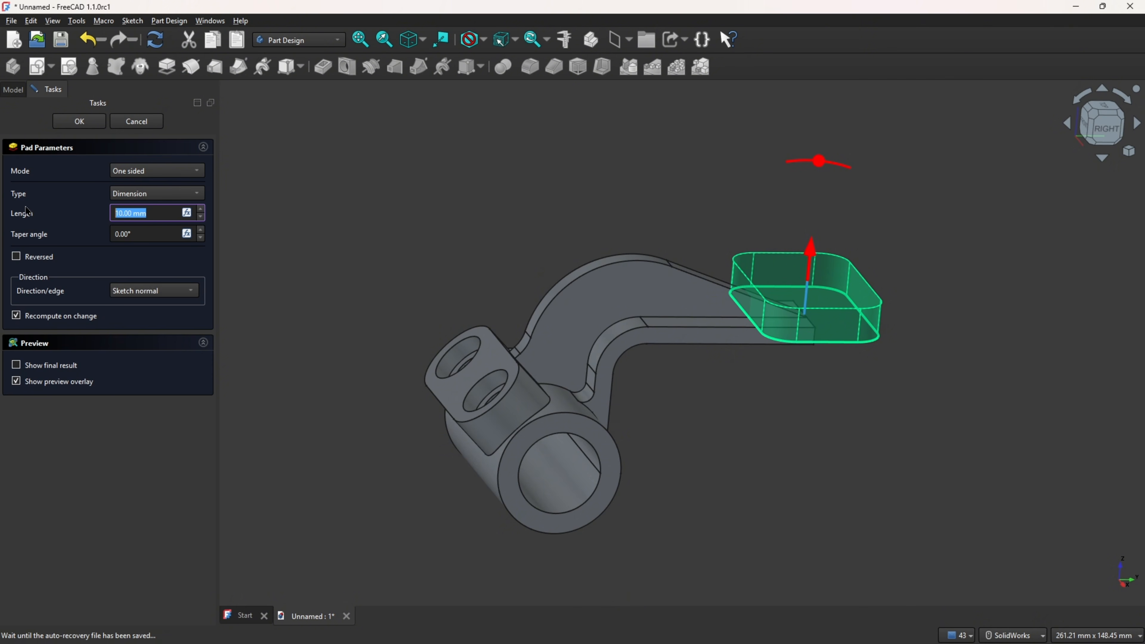
pyautogui.write('8')
pyautogui.click(70, 220)
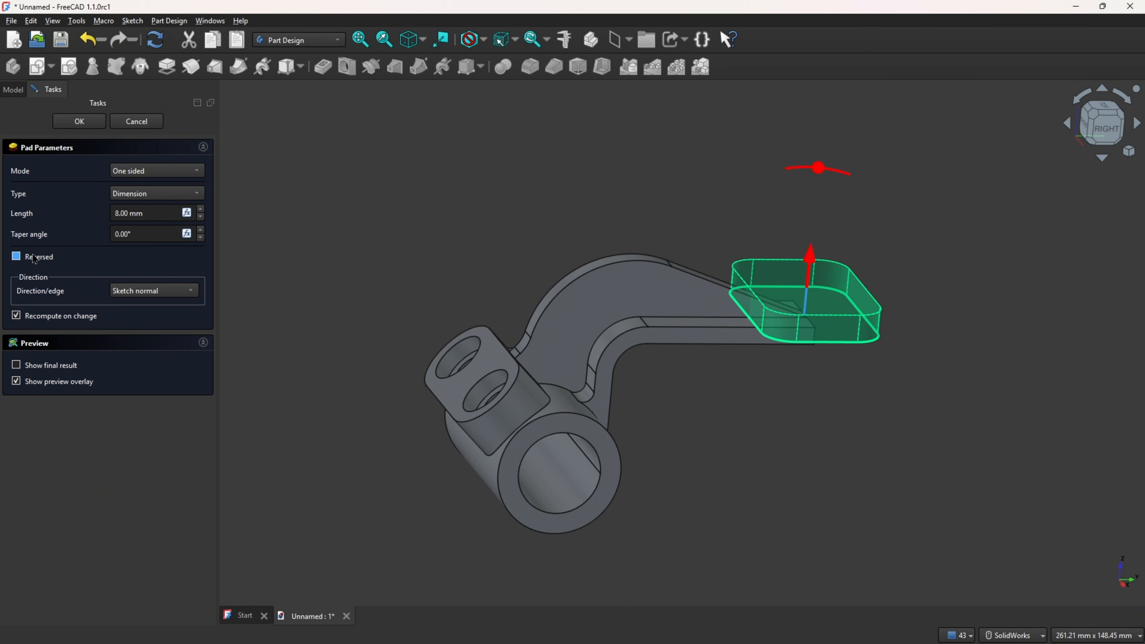
pyautogui.click(16, 261)
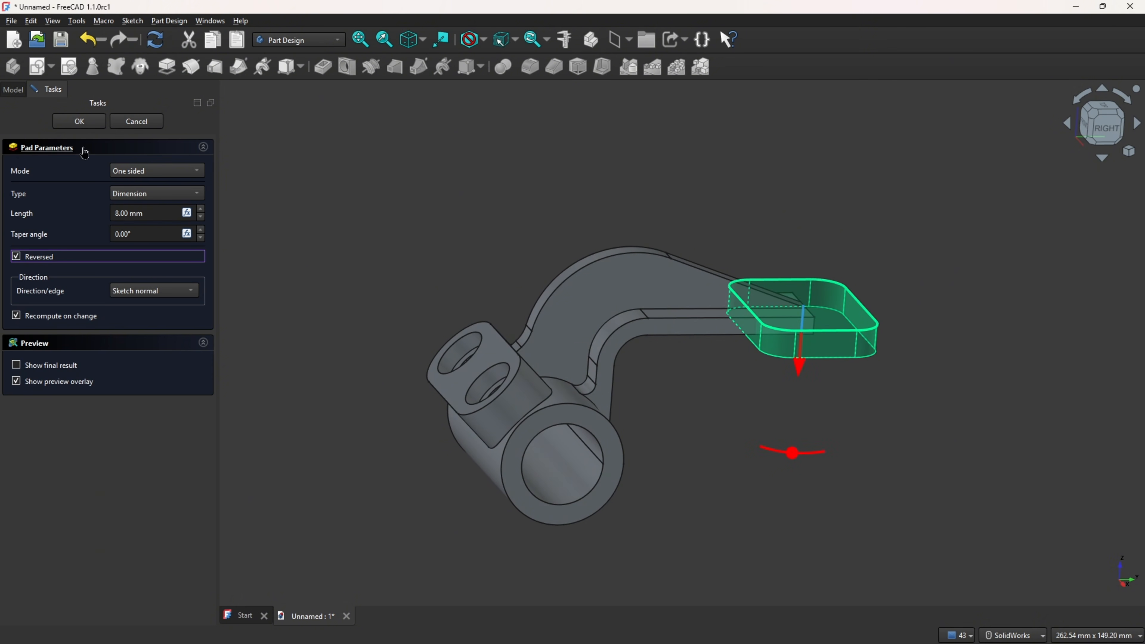
pyautogui.click(87, 127)
# Step: Start a new sketch on the top face of the flange
pyautogui.moveTo(609, 168); pyautogui.dragTo(660, 325, button='middle')
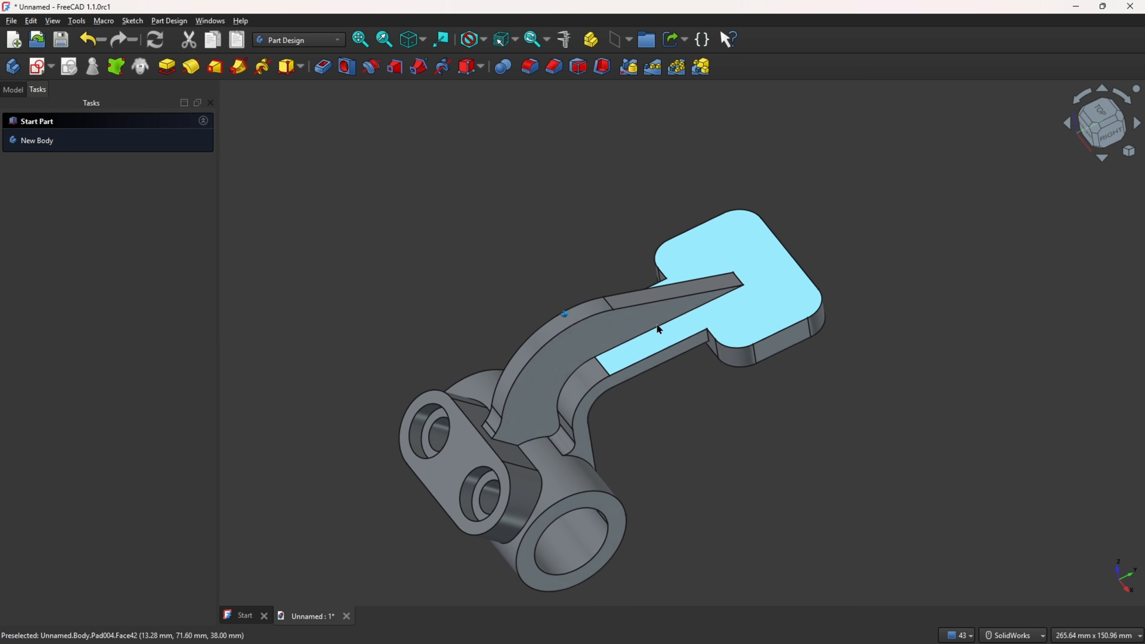
pyautogui.moveTo(468, 159); pyautogui.dragTo(503, 163, button='middle')
pyautogui.scroll(1, 503, 163)
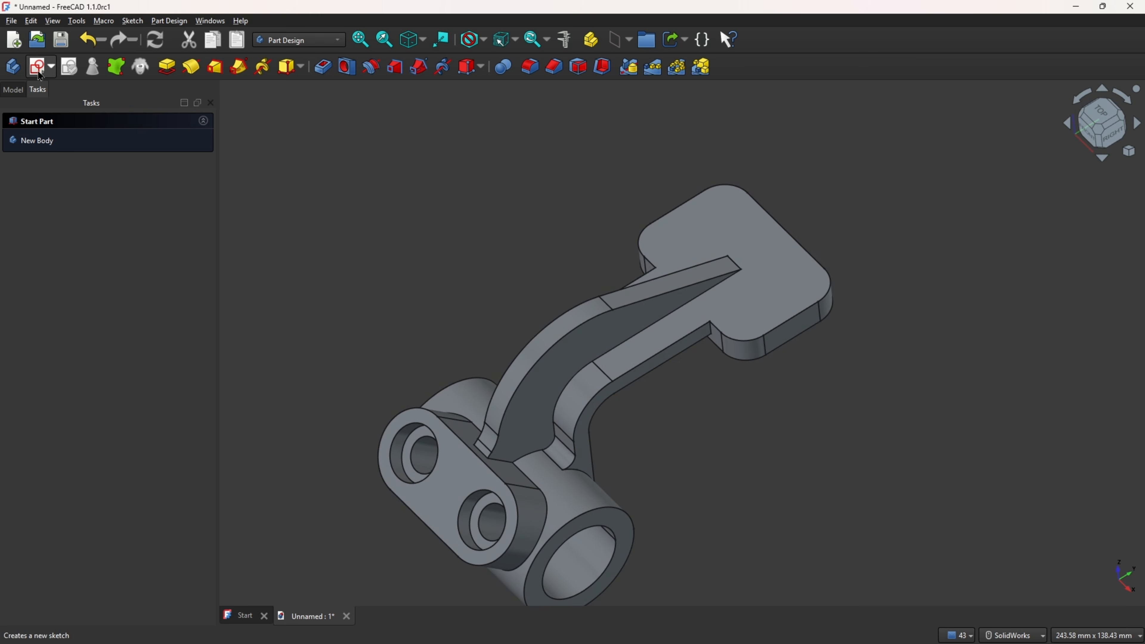
pyautogui.click(712, 227)
pyautogui.click(40, 67)
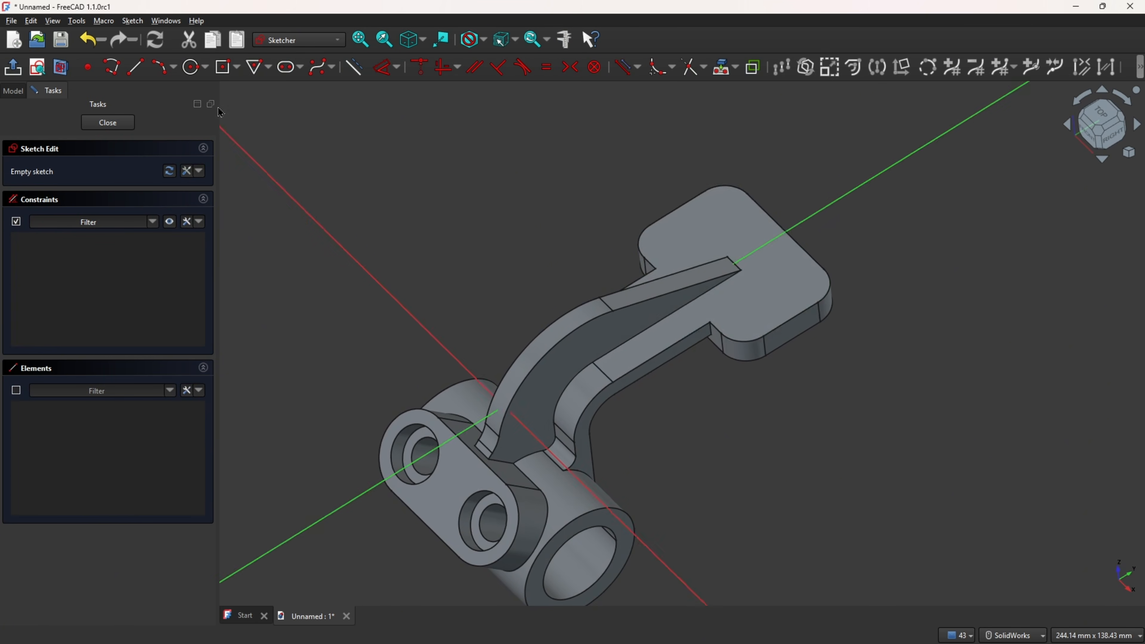
# Step: Project the flange's top face into the sketch as external geometry
pyautogui.scroll(5, 908, 287)
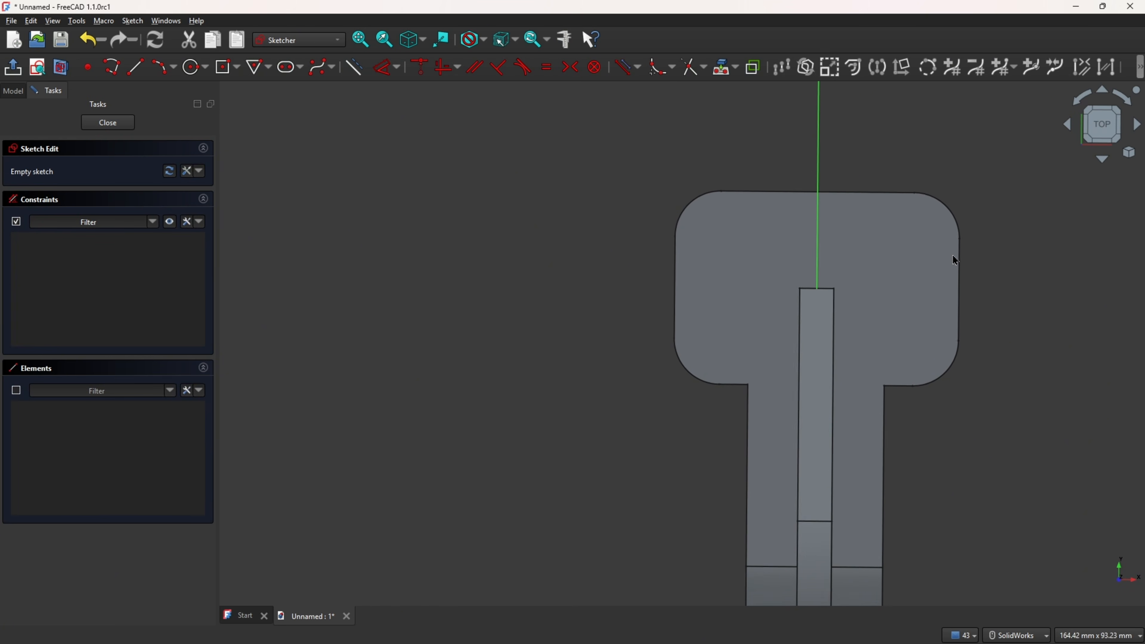
pyautogui.click(724, 67)
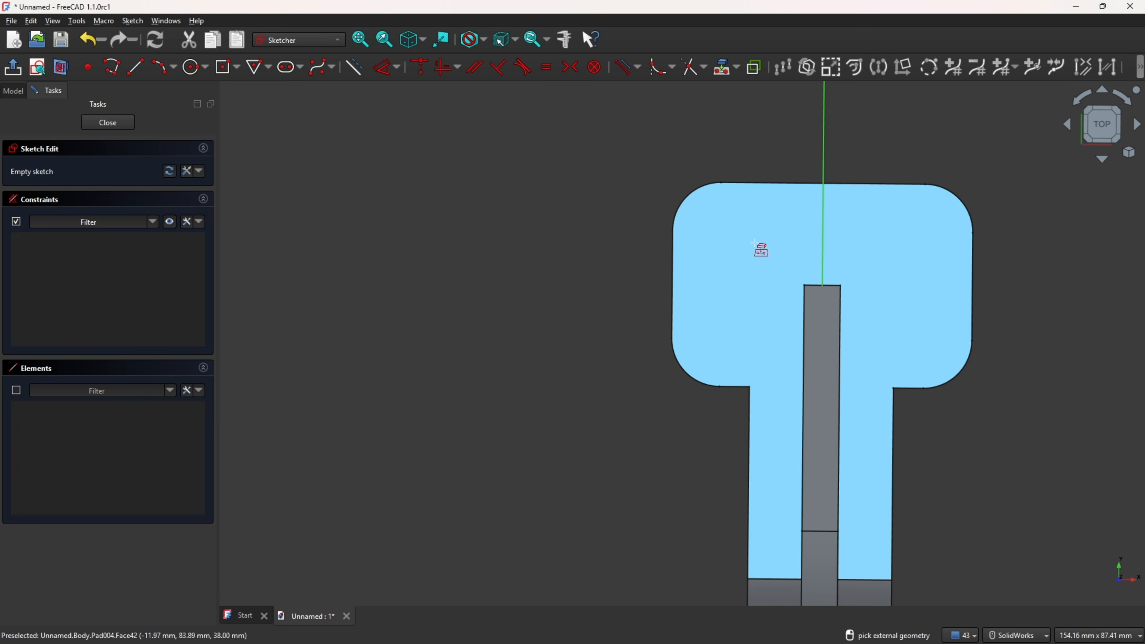
pyautogui.click(757, 244)
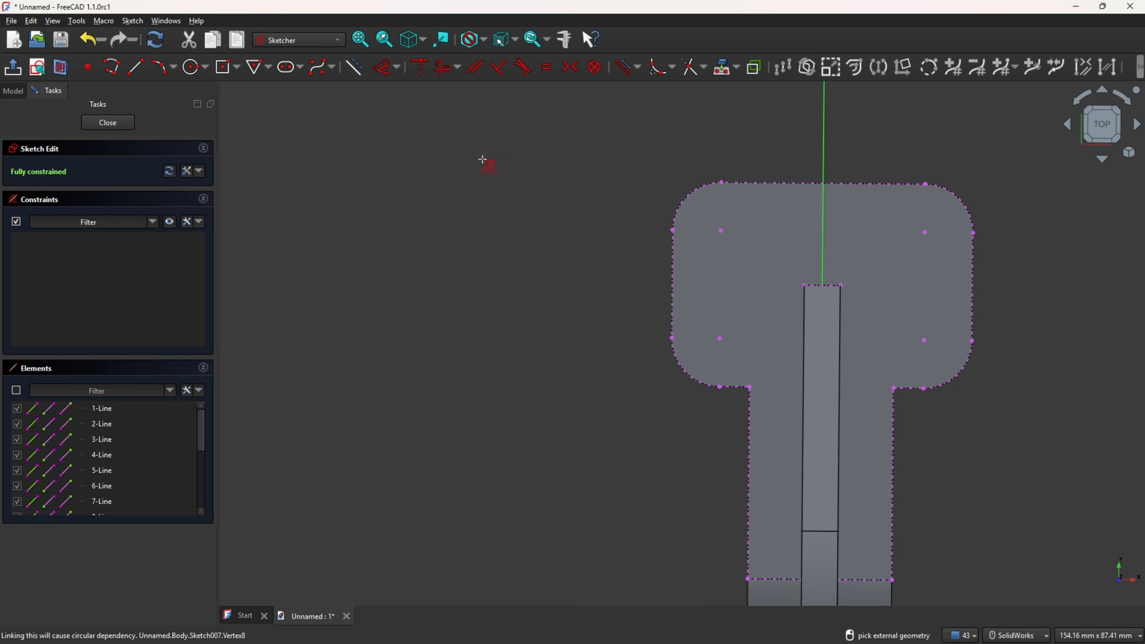
# Step: Draw two circles on the flange, one on each side of the arm
pyautogui.click(193, 71)
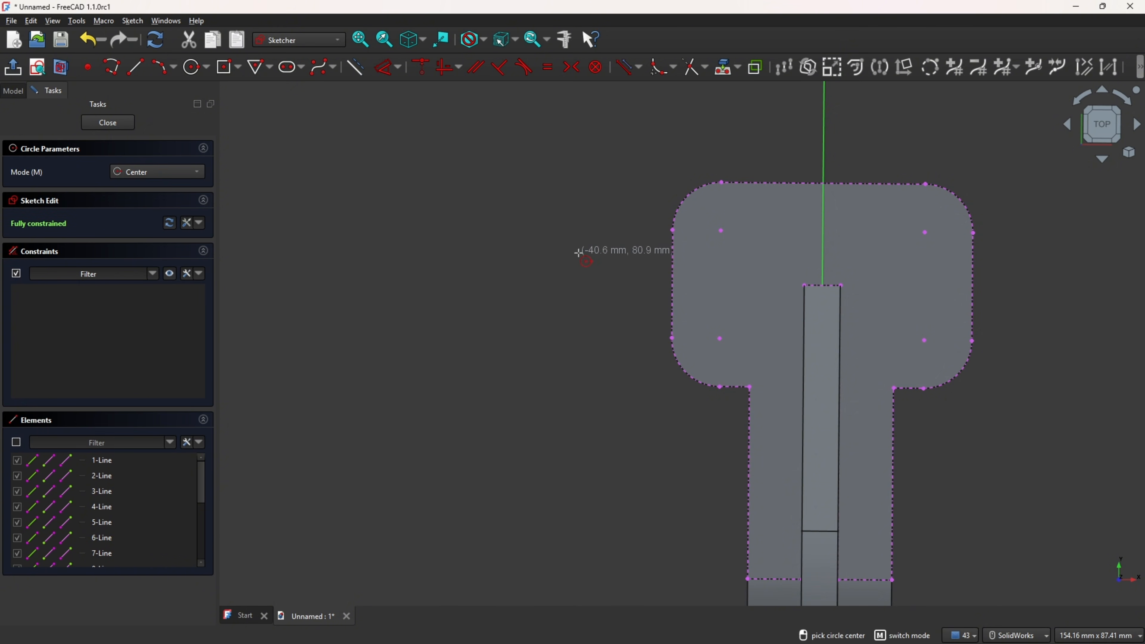
pyautogui.click(743, 287)
pyautogui.click(761, 268)
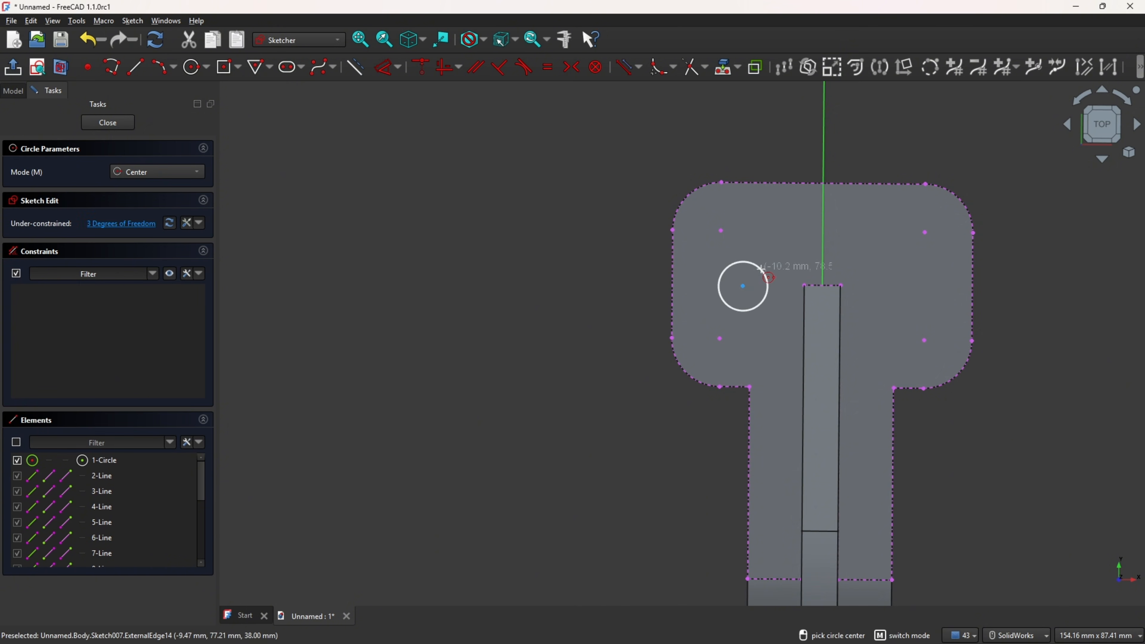
pyautogui.click(916, 291)
pyautogui.click(934, 273)
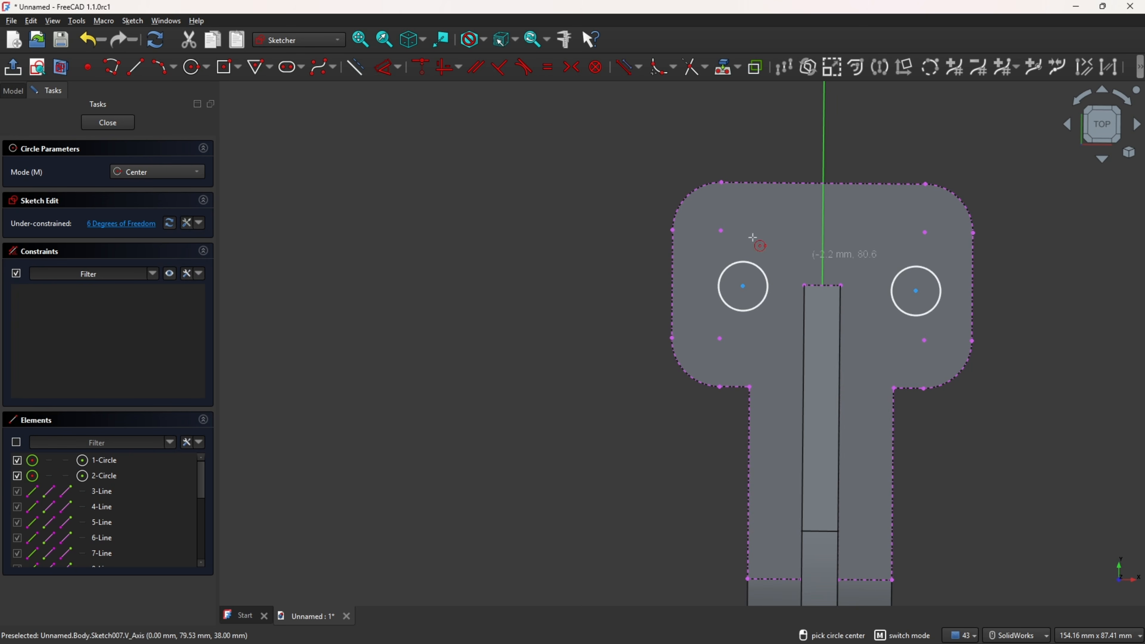
# Step: Constrain the two circle centres to lie on a horizontal line
pyautogui.click(447, 68)
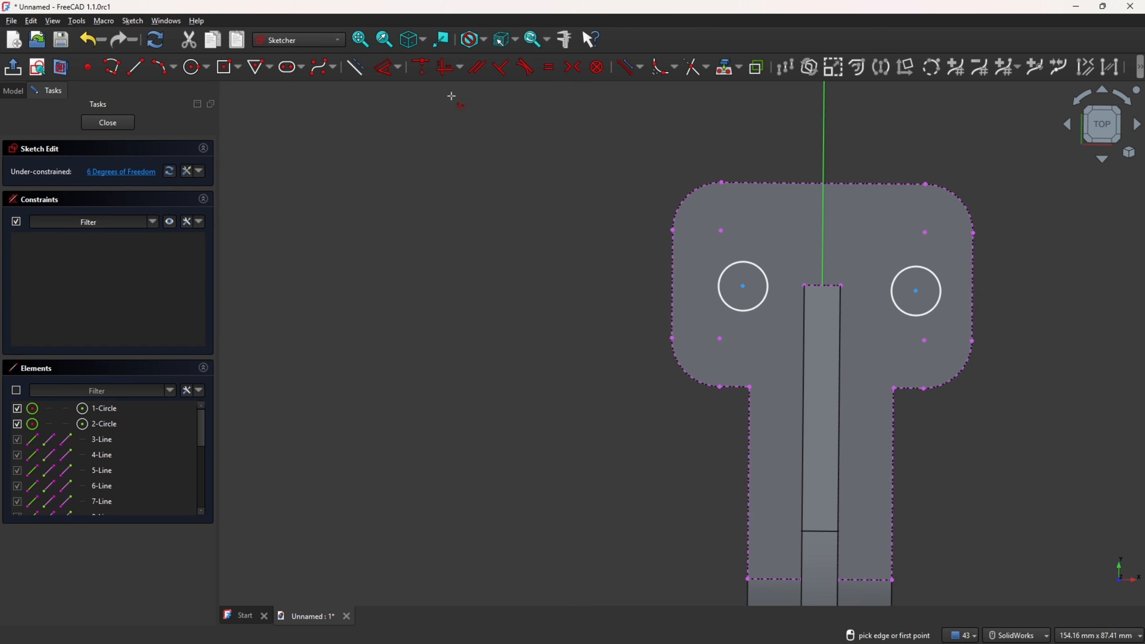
pyautogui.click(743, 286)
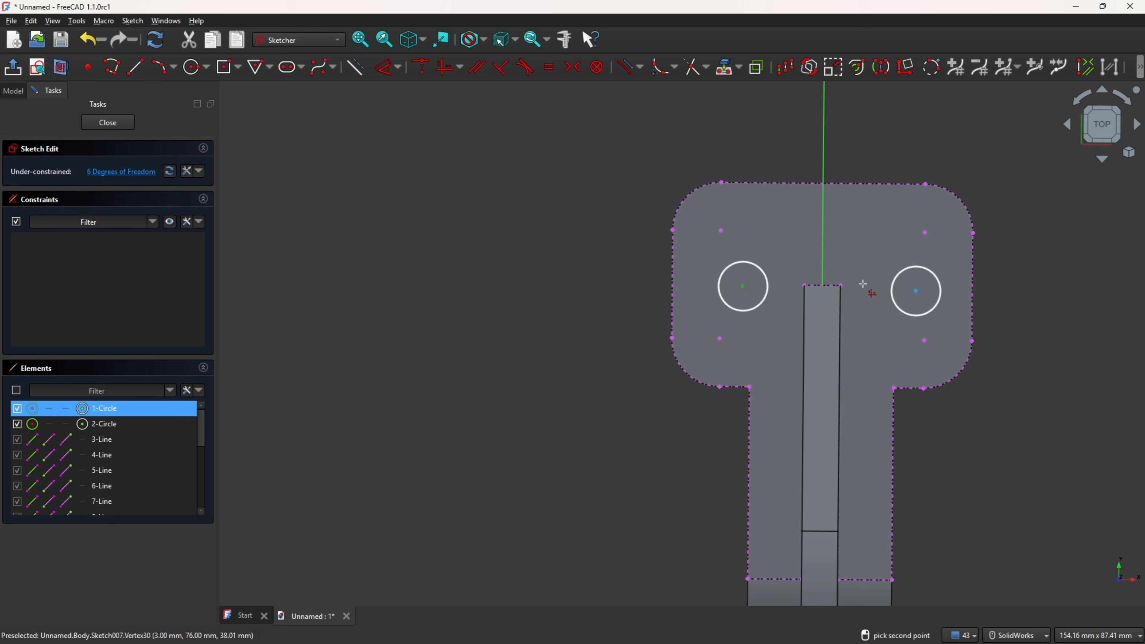
pyautogui.click(920, 292)
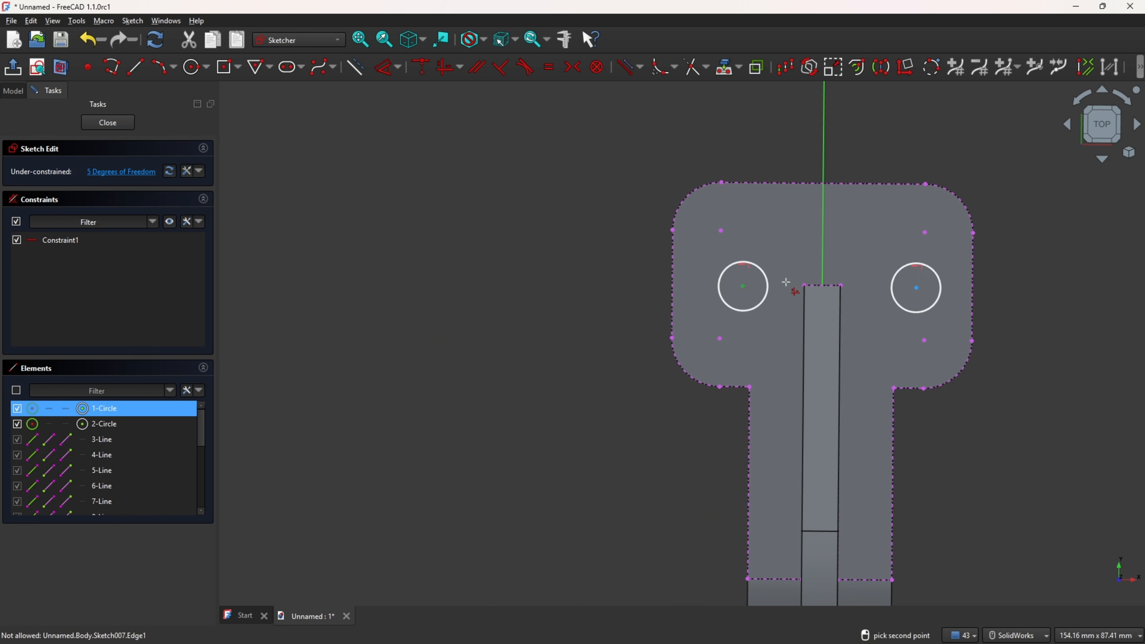
pyautogui.click(805, 285)
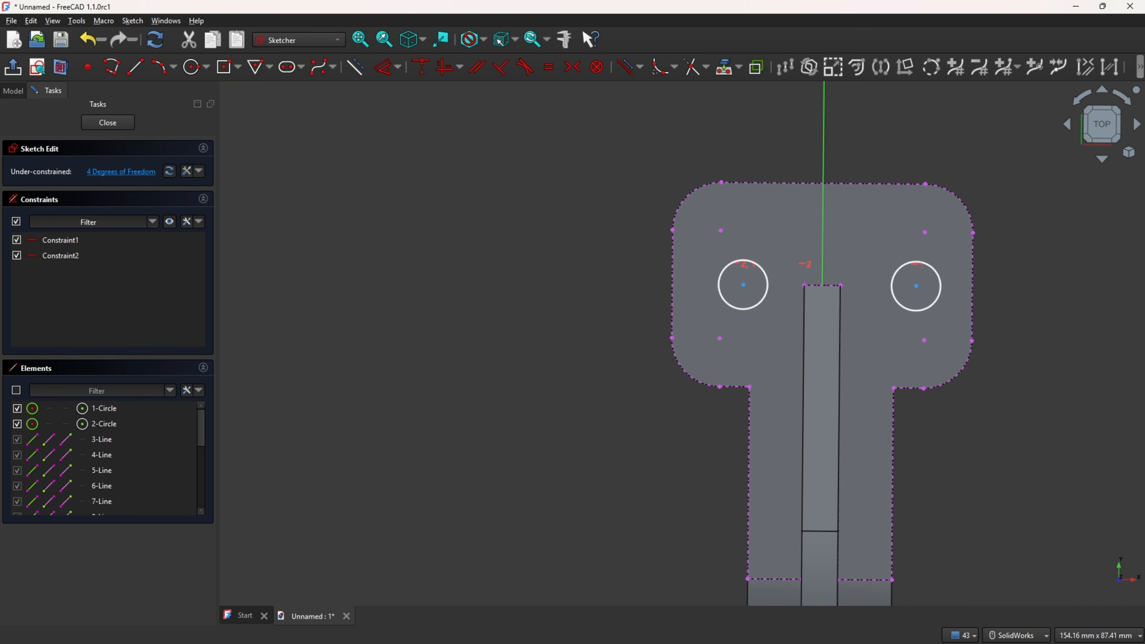
# Step: Switch to the reference drawing and mark the C view's upper hole and 24 mm dimension
pyautogui.hotkey('alt', 'Tab')
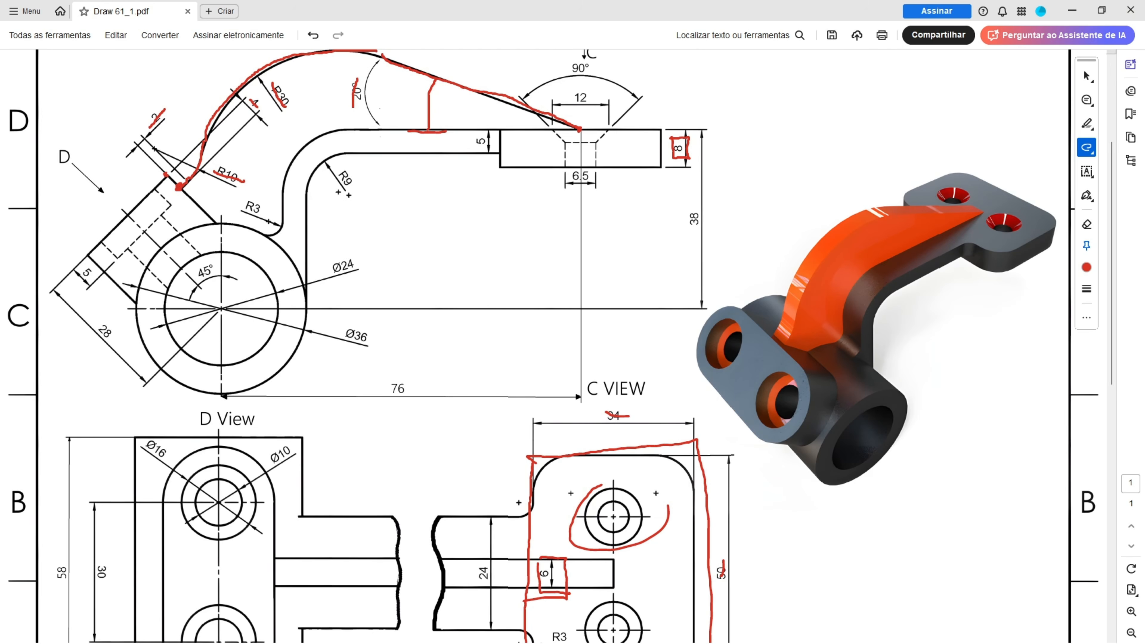
pyautogui.scroll(-2, 497, 357)
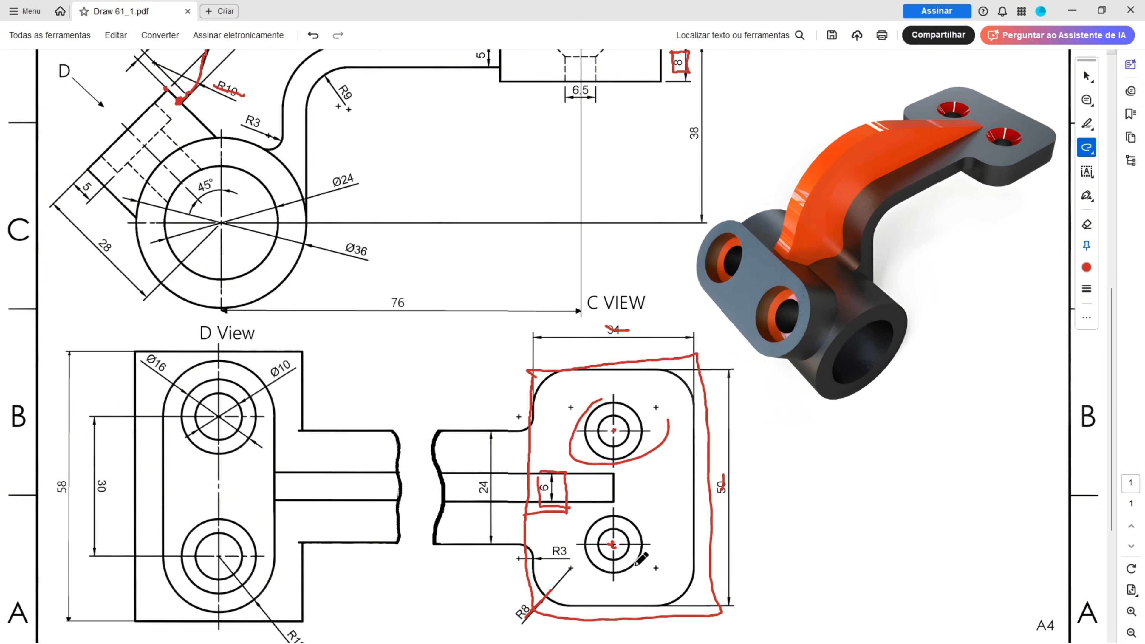
pyautogui.moveTo(481, 482); pyautogui.dragTo(482, 510)
pyautogui.moveTo(498, 431); pyautogui.dragTo(619, 432)
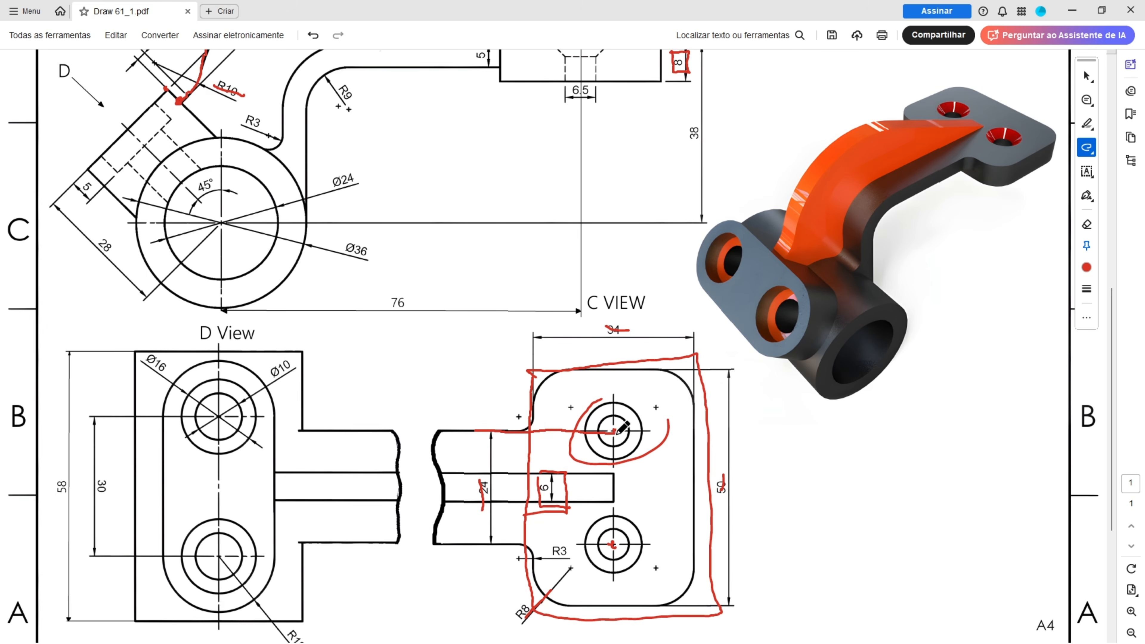
# Step: Mark the lower end of the C view's 24 mm dimension on the reference drawing
pyautogui.moveTo(488, 543); pyautogui.dragTo(492, 553)
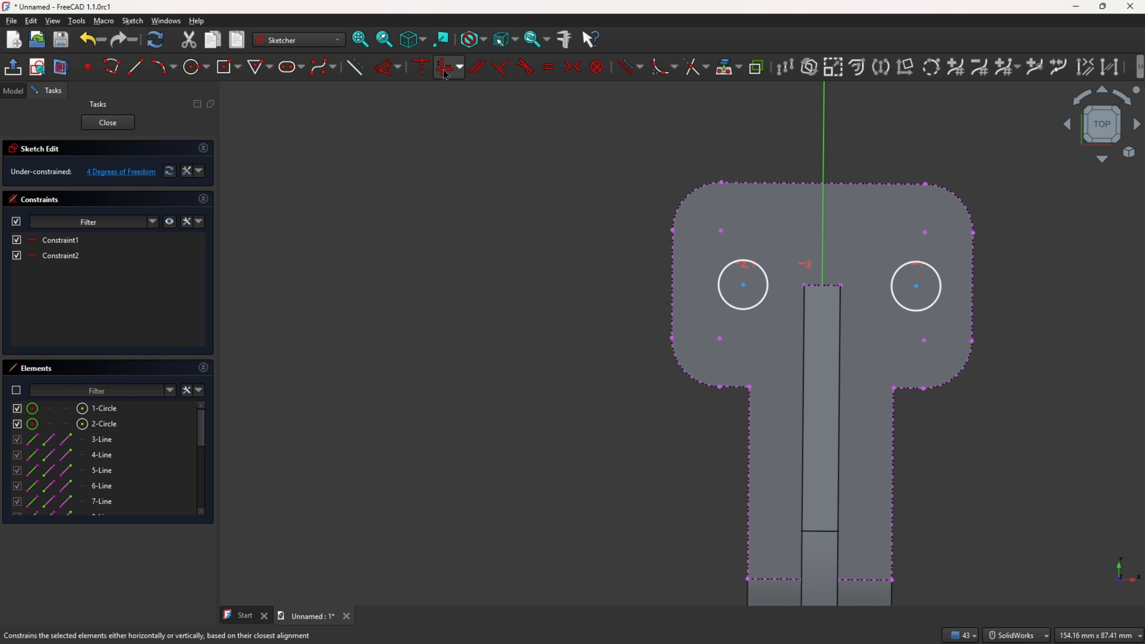
# Step: Constrain each circle centre vertically in line with the nearby inner corner of the projected flange outline
pyautogui.click(446, 75)
pyautogui.click(744, 285)
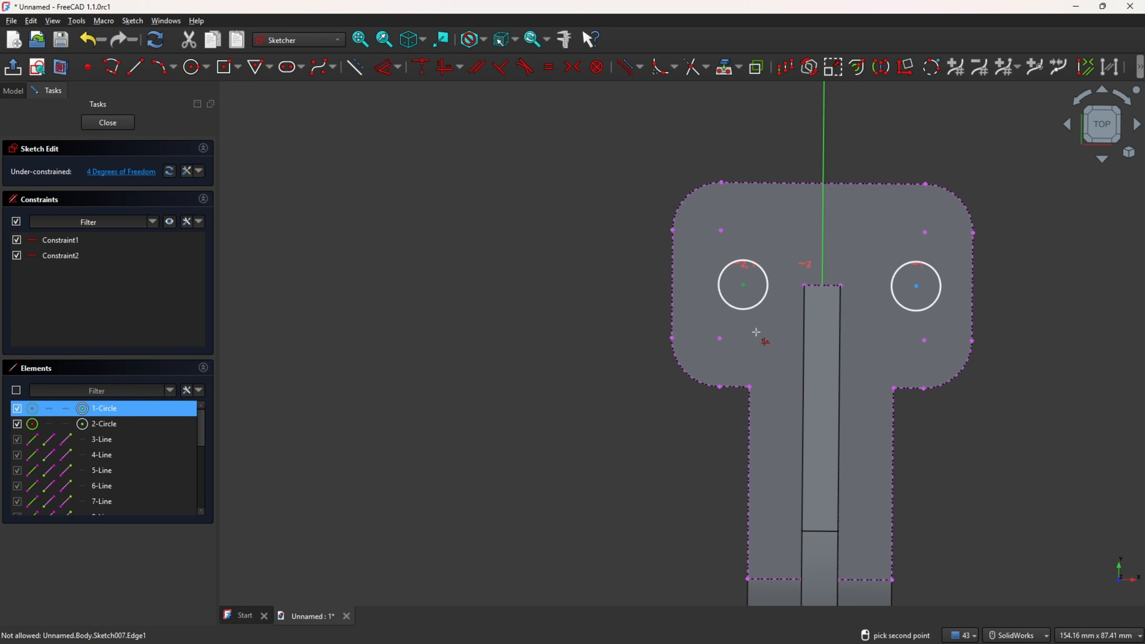
pyautogui.click(757, 385)
pyautogui.click(917, 286)
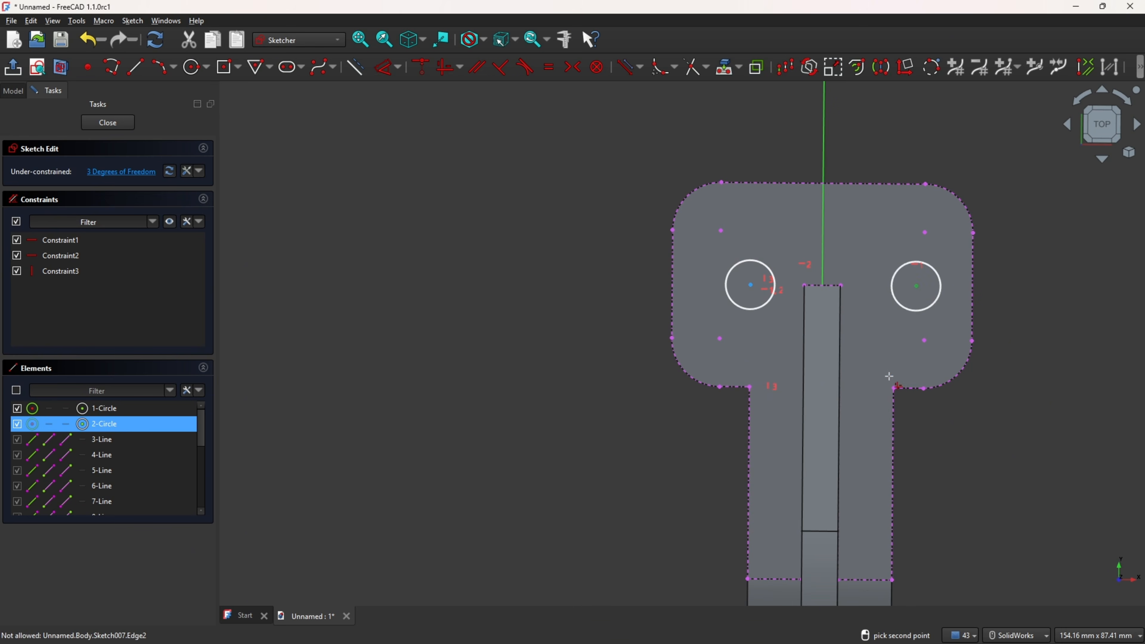
pyautogui.click(895, 387)
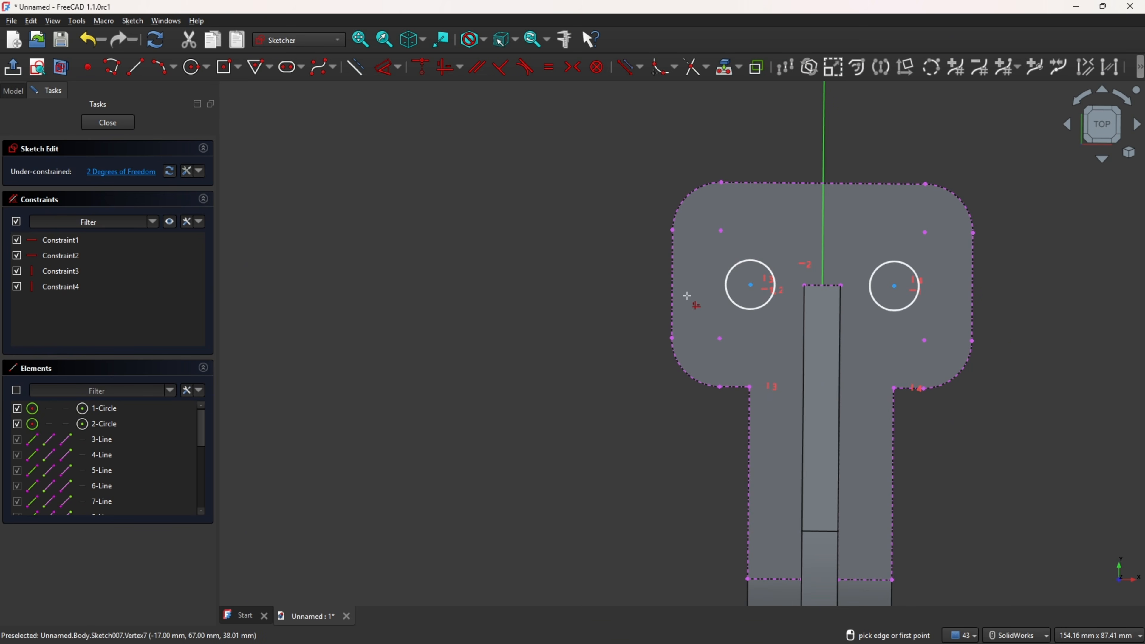
# Step: Close the sketch and start a Hole feature on its two circles
pyautogui.click(14, 69)
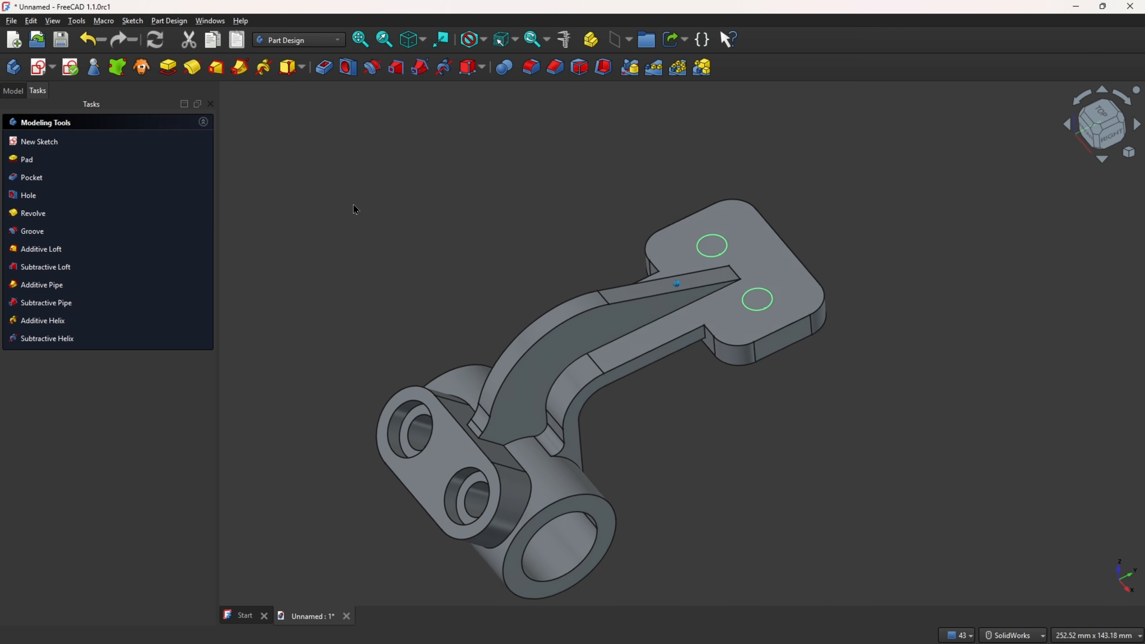
pyautogui.click(348, 69)
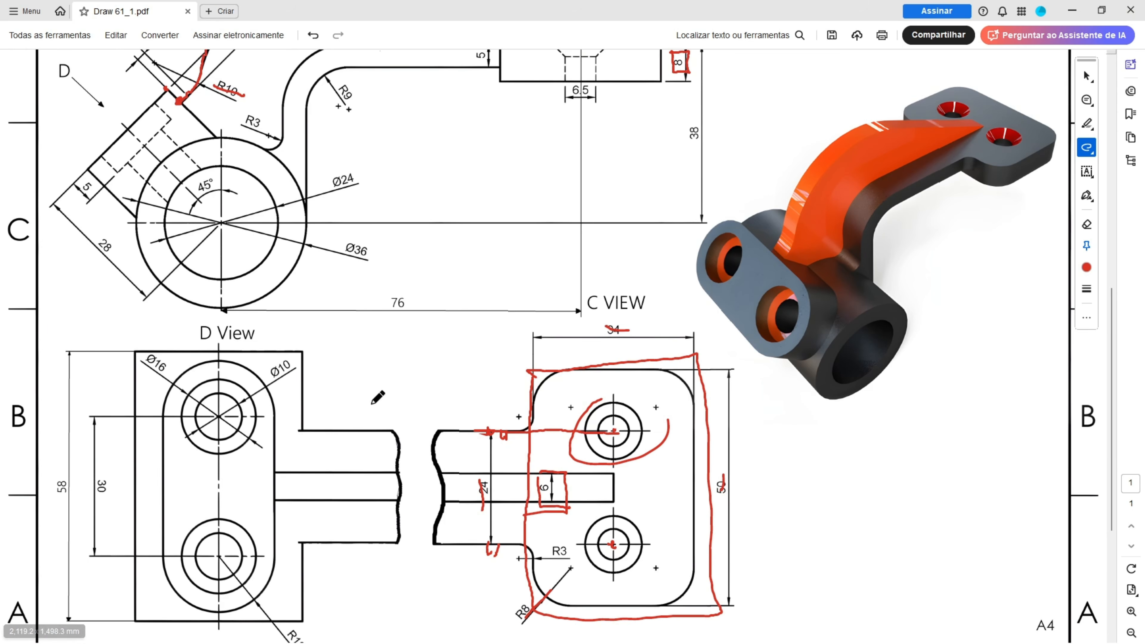
pyautogui.scroll(1, 625, 423)
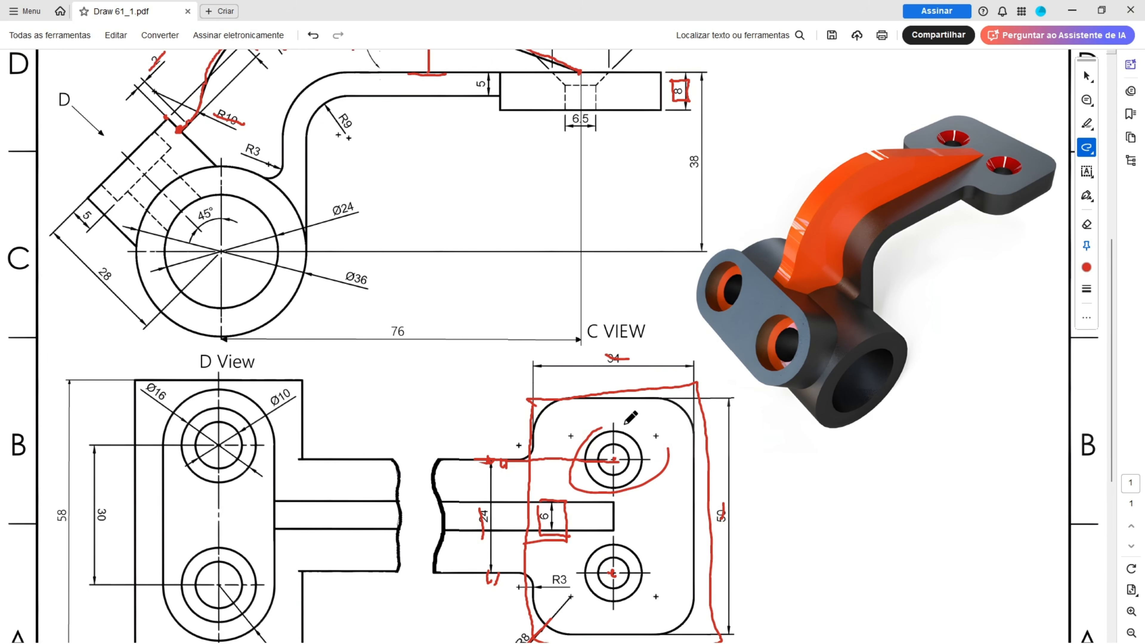
# Step: Mark the countersunk hole's 90°, 12 mm, 6.5 mm and 8 mm dimensions on the reference drawing
pyautogui.scroll(-3, 631, 449)
pyautogui.scroll(5, 629, 447)
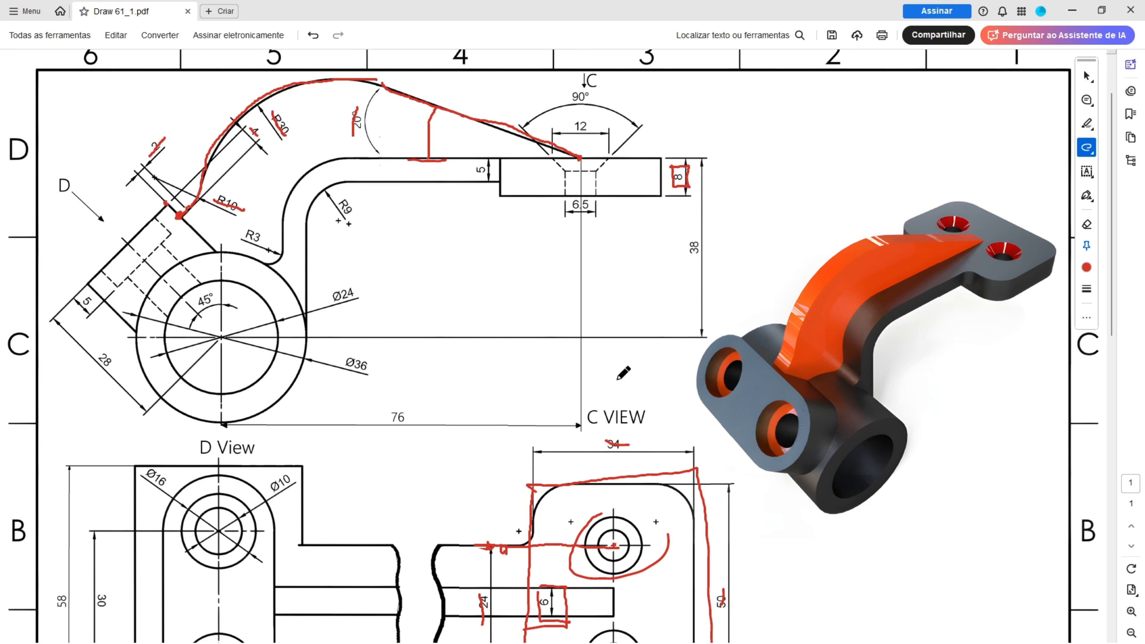
pyautogui.moveTo(568, 144); pyautogui.dragTo(597, 142)
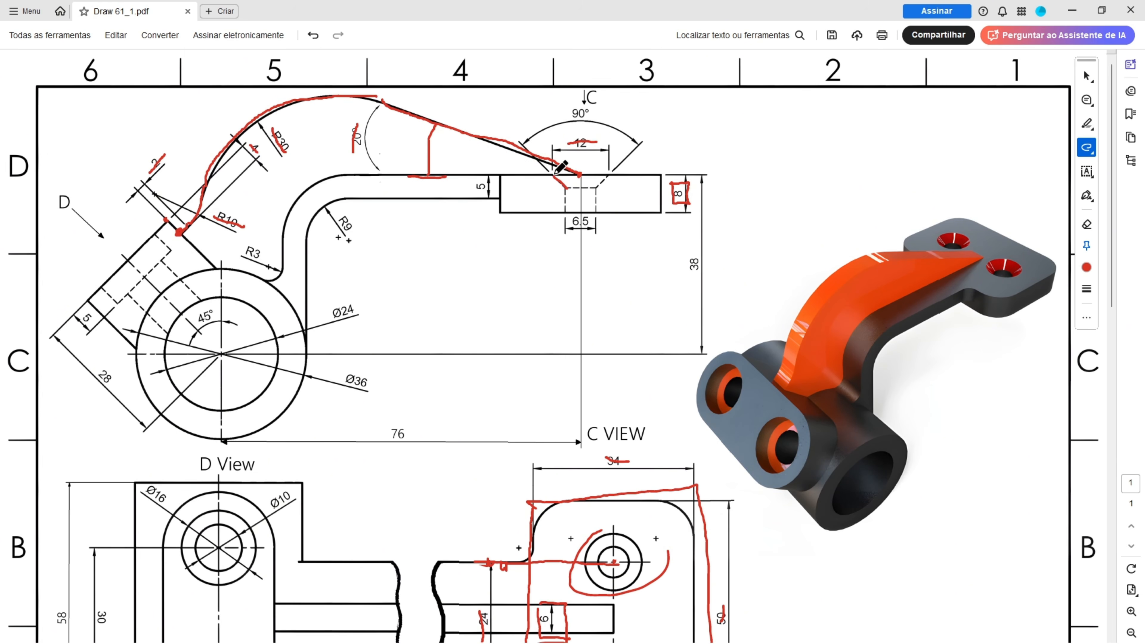
pyautogui.moveTo(554, 175)
pyautogui.mouseDown()
pyautogui.moveTo(611, 176)
pyautogui.moveTo(567, 190)
pyautogui.mouseUp()
pyautogui.moveTo(570, 145); pyautogui.dragTo(597, 143)
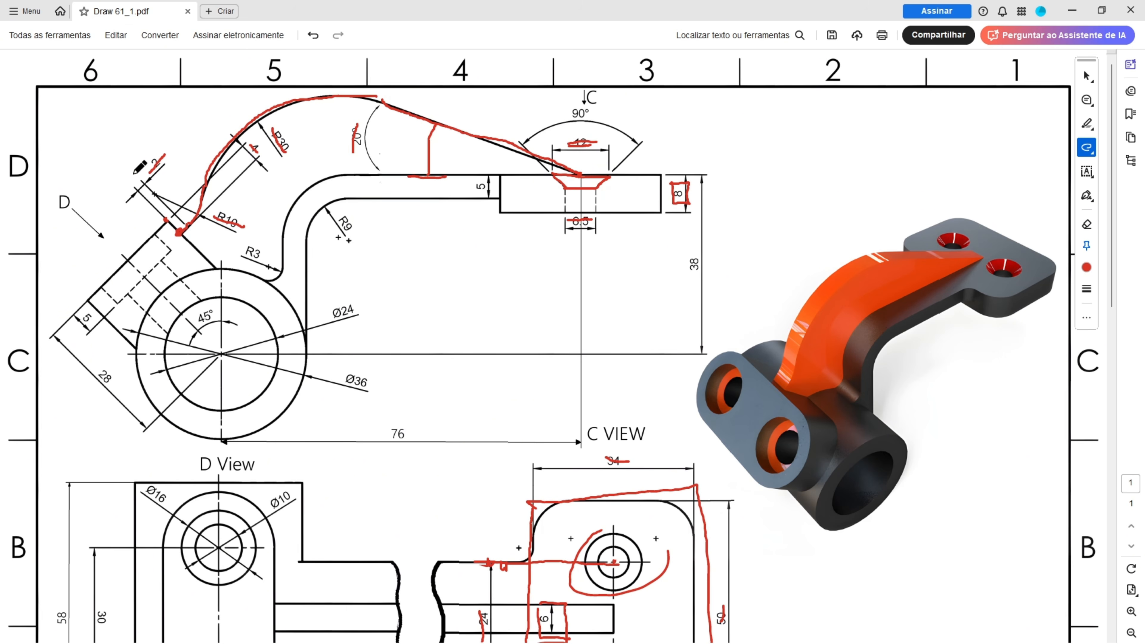
pyautogui.moveTo(670, 183); pyautogui.dragTo(670, 205)
pyautogui.moveTo(552, 123); pyautogui.dragTo(597, 131)
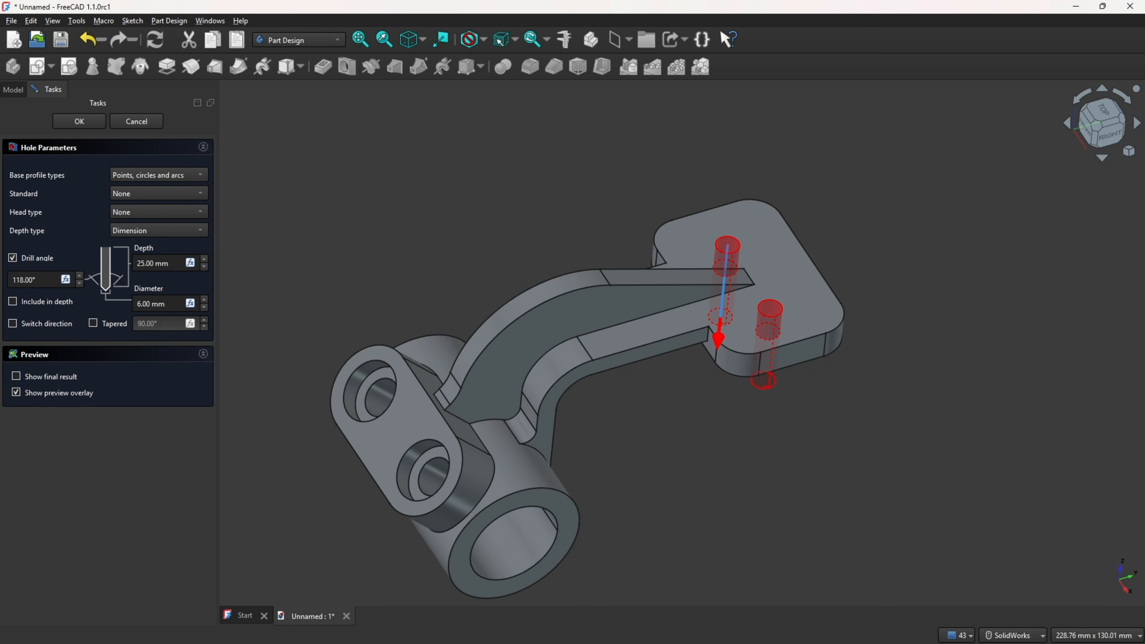
# Step: Make the holes countersunk with a 12 mm head diameter, 6.5 mm diameter and 8 mm depth, and confirm
pyautogui.click(136, 212)
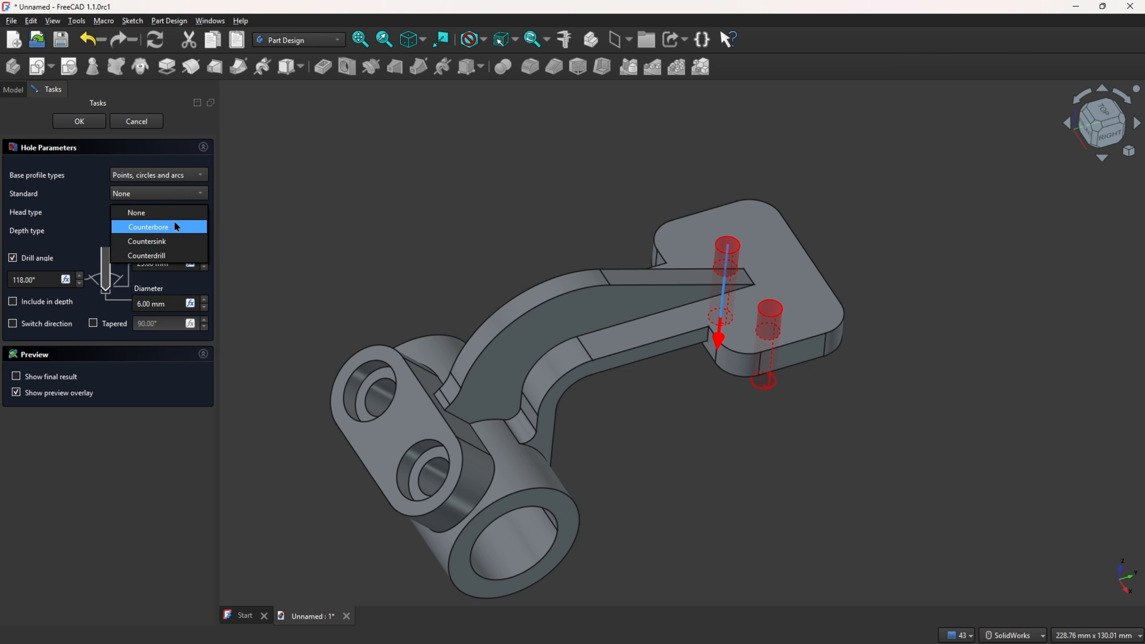
pyautogui.click(172, 248)
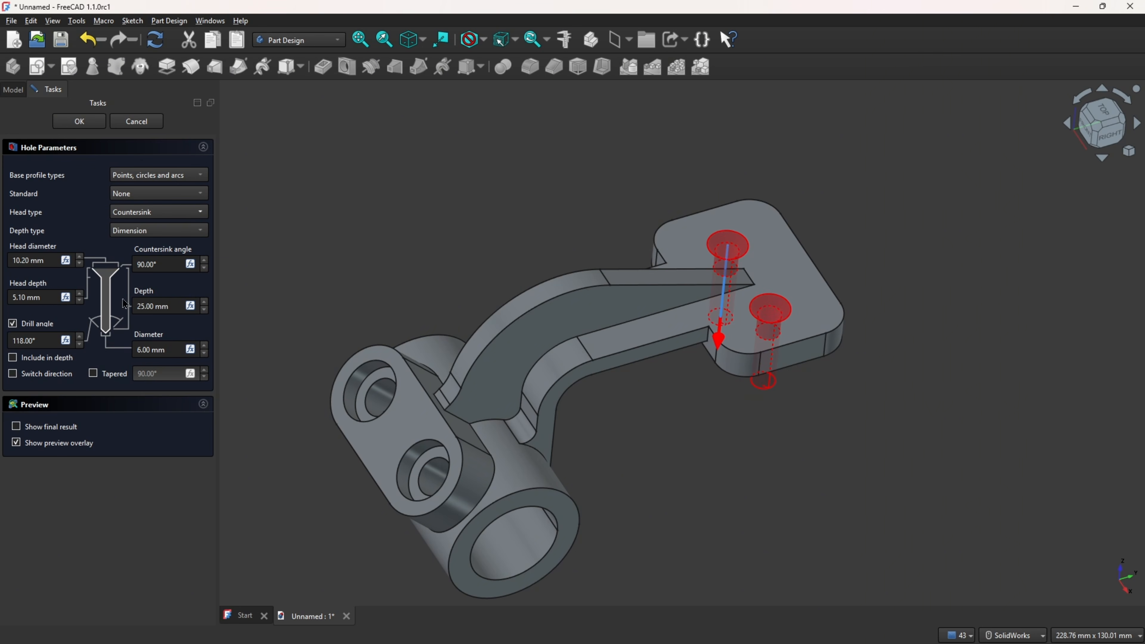
pyautogui.click(52, 263)
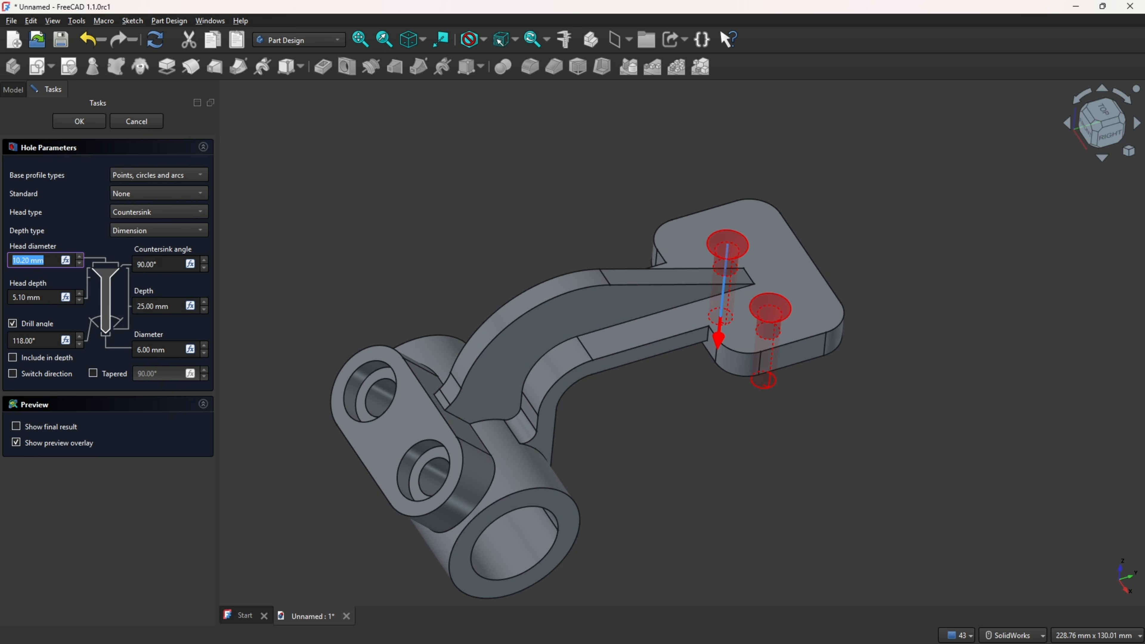
pyautogui.write('12.')
pyautogui.click(171, 348)
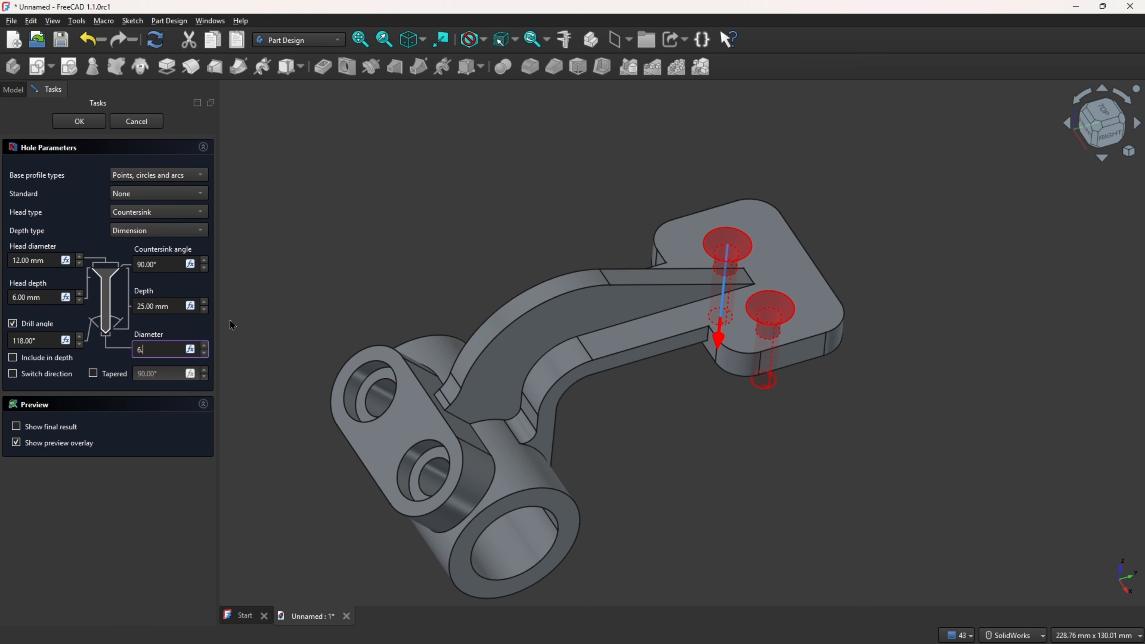
pyautogui.click(169, 307)
pyautogui.write('8')
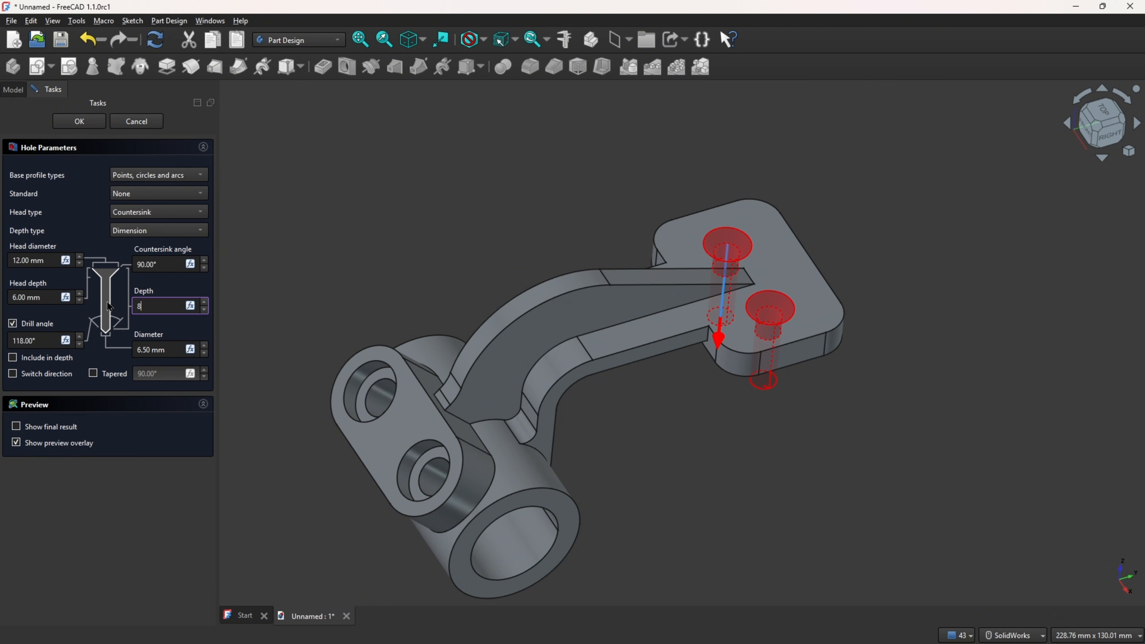
pyautogui.press('Return')
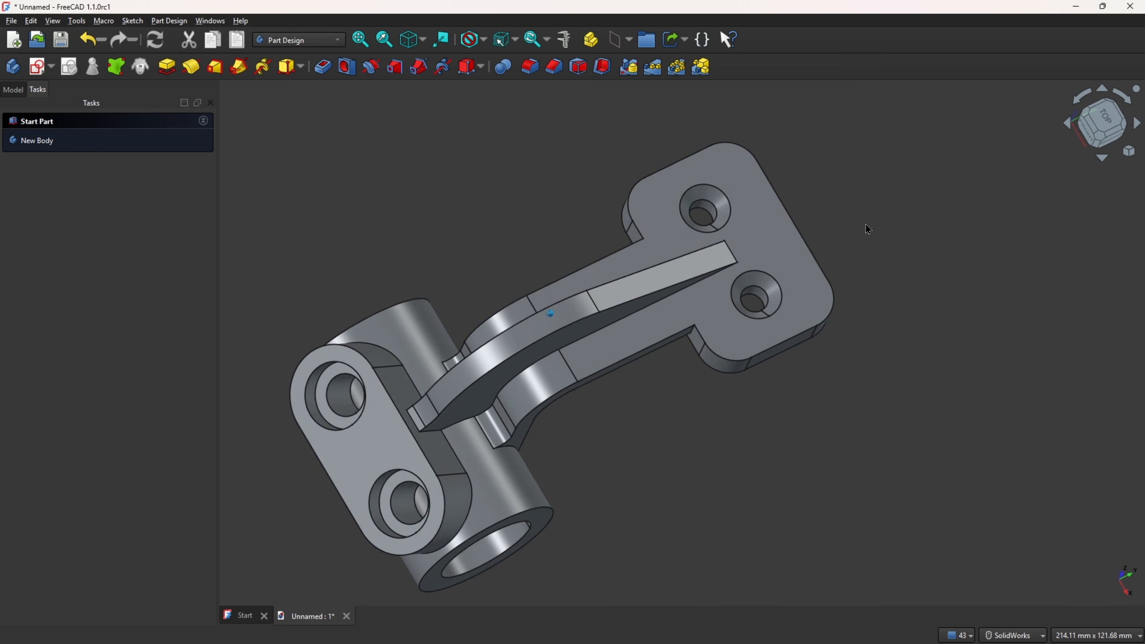
pyautogui.press('0')
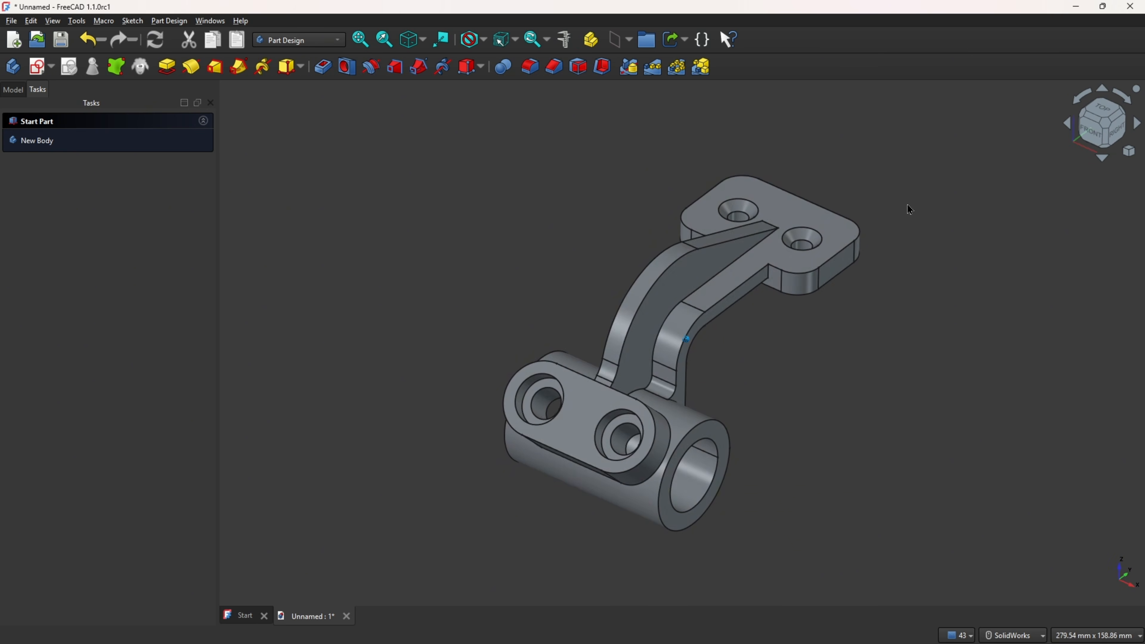